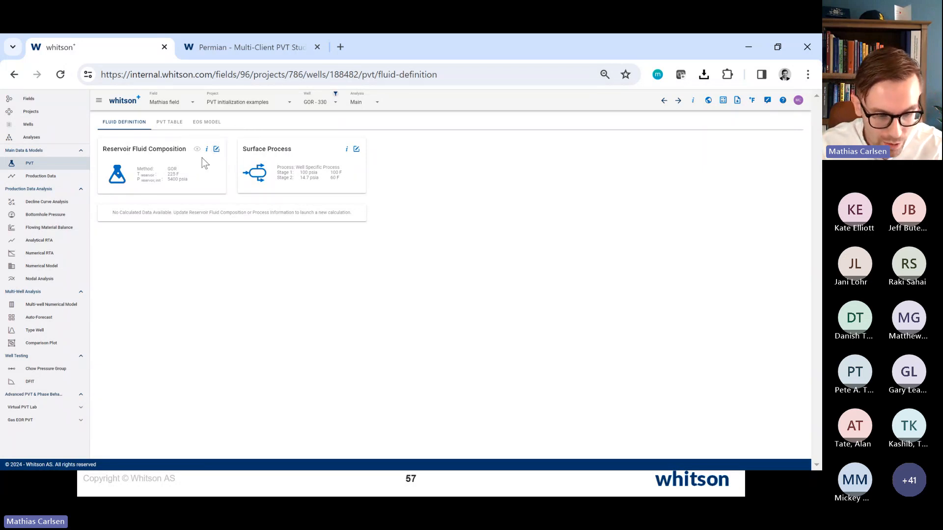
# Step: Open the Reservoir Fluid Composition settings of well GOR - 330, with the whole form in view
pyautogui.hotkey('ctrl', '+')
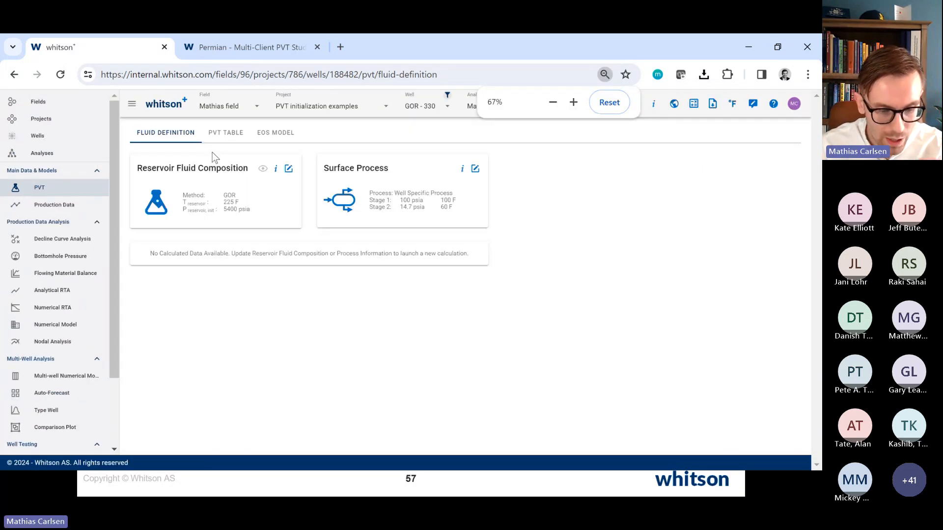
pyautogui.click(286, 169)
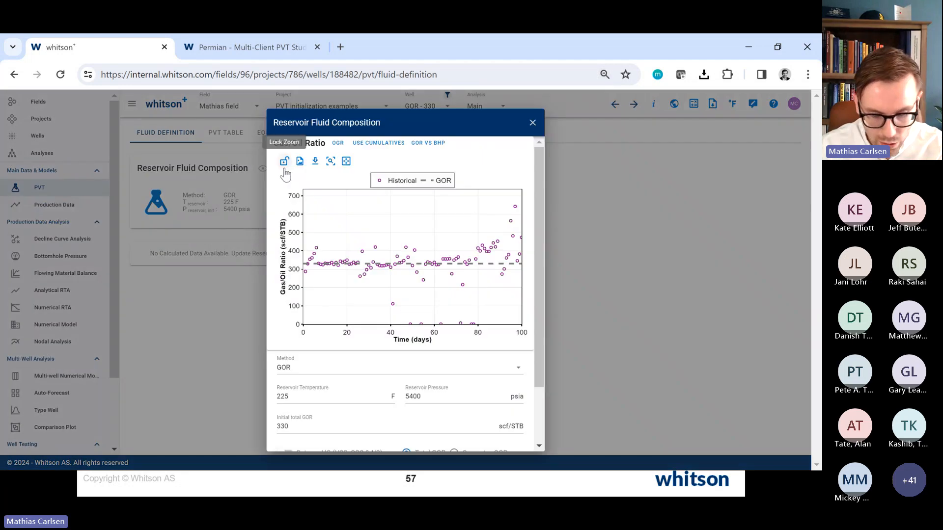
pyautogui.hotkey('ctrl', '-')
pyautogui.hotkey('ctrl', '-')
pyautogui.hotkey('ctrl', '-')
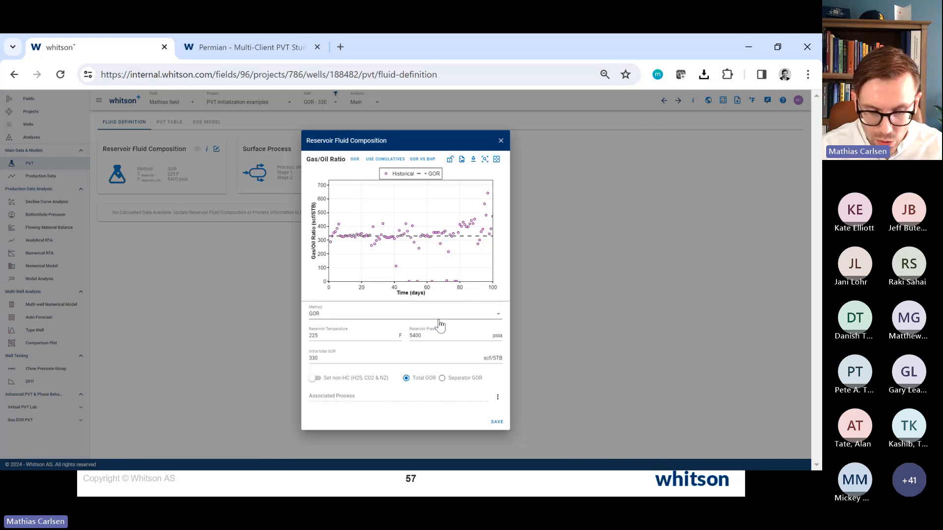
# Step: Extend the Gas/Oil Ratio plot's time axis past 600 days to examine the longer history, and reset its range
pyautogui.moveTo(488, 283); pyautogui.dragTo(332, 275)
pyautogui.moveTo(489, 284)
pyautogui.mouseDown()
pyautogui.moveTo(391, 285)
pyautogui.moveTo(493, 286)
pyautogui.mouseUp()
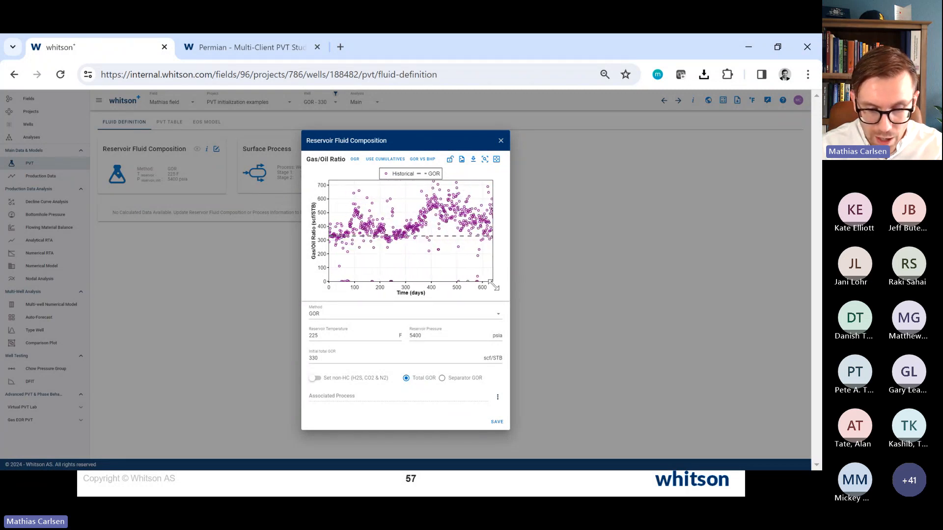
pyautogui.click(497, 159)
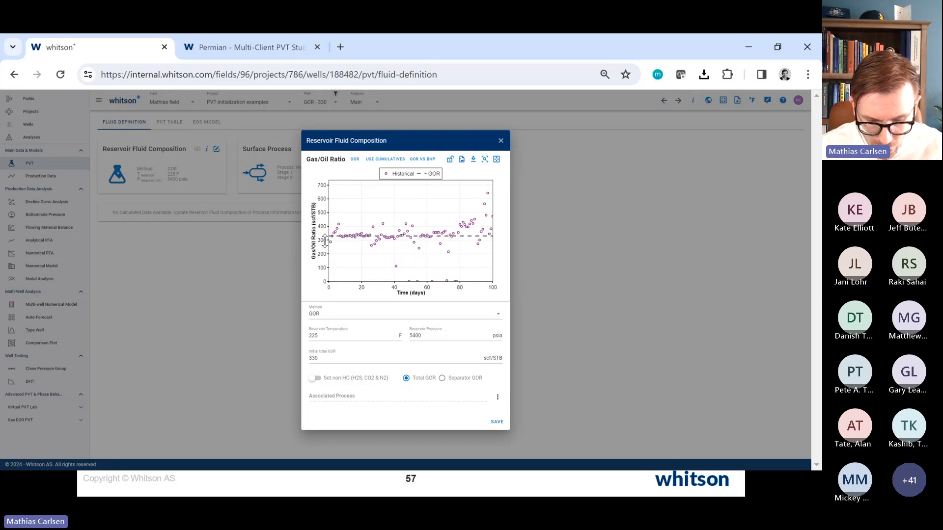
# Step: Move the GOR line on the plot up to about 542 scf/STB and back down to about 335 scf/STB
pyautogui.moveTo(396, 237); pyautogui.dragTo(396, 206)
pyautogui.press('F11')
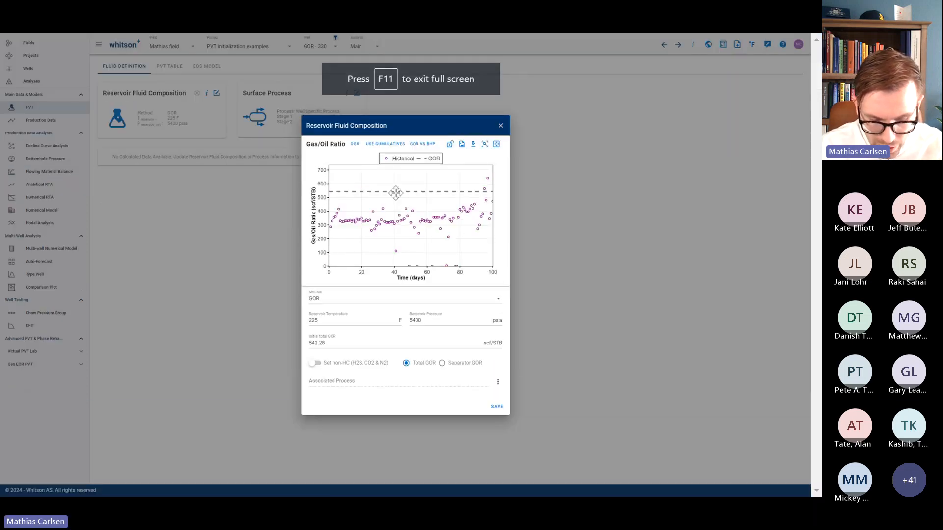
pyautogui.hotkey('ctrl', '+')
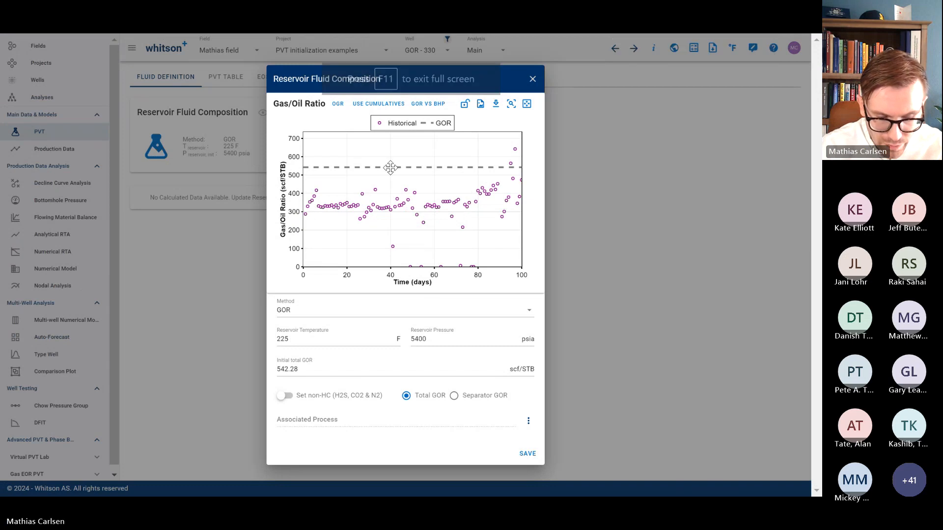
pyautogui.moveTo(390, 167); pyautogui.dragTo(394, 205)
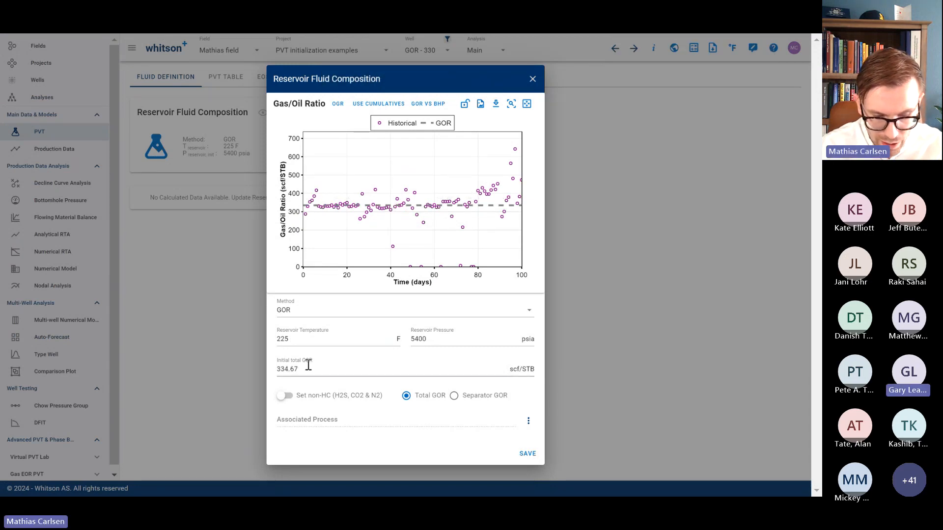
# Step: Compare the Gas/Oil Ratio plot with and without cumulatives, leaving cumulatives off
pyautogui.moveTo(308, 366); pyautogui.dragTo(277, 372)
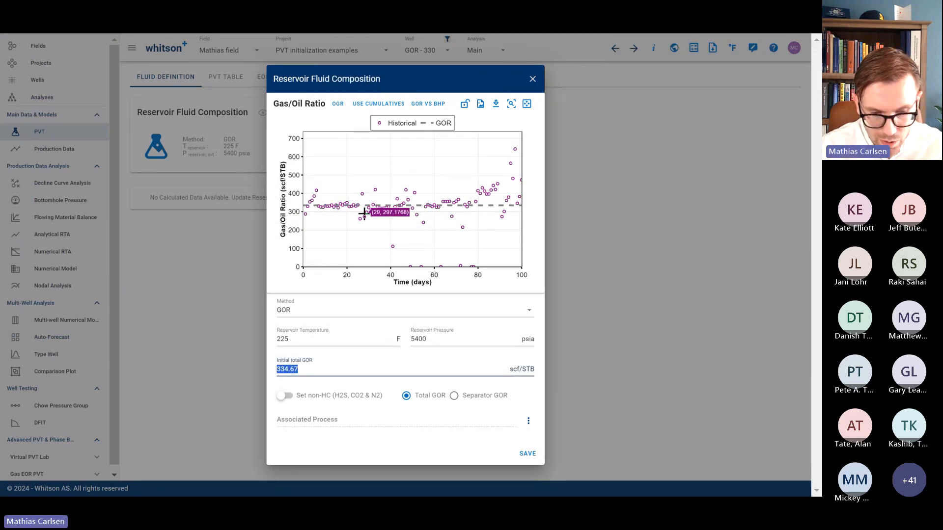
pyautogui.click(367, 109)
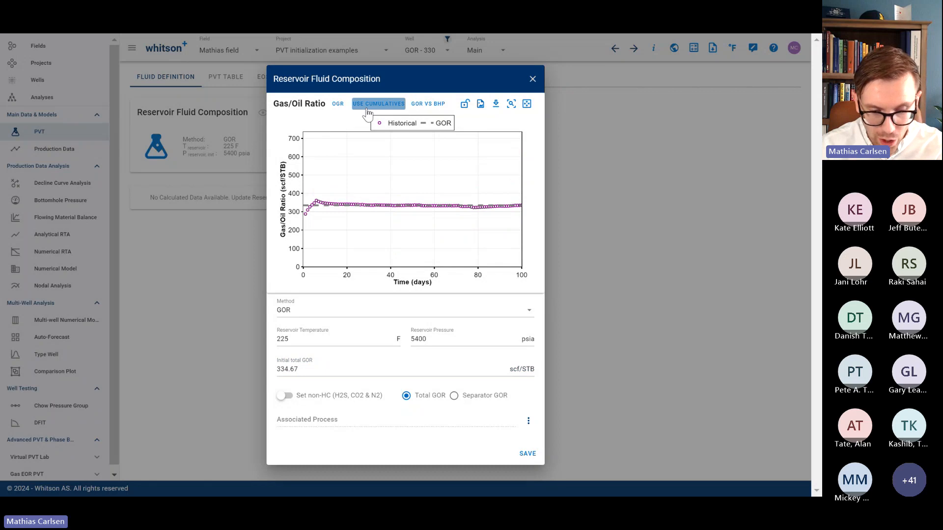
pyautogui.click(367, 109)
pyautogui.click(367, 109)
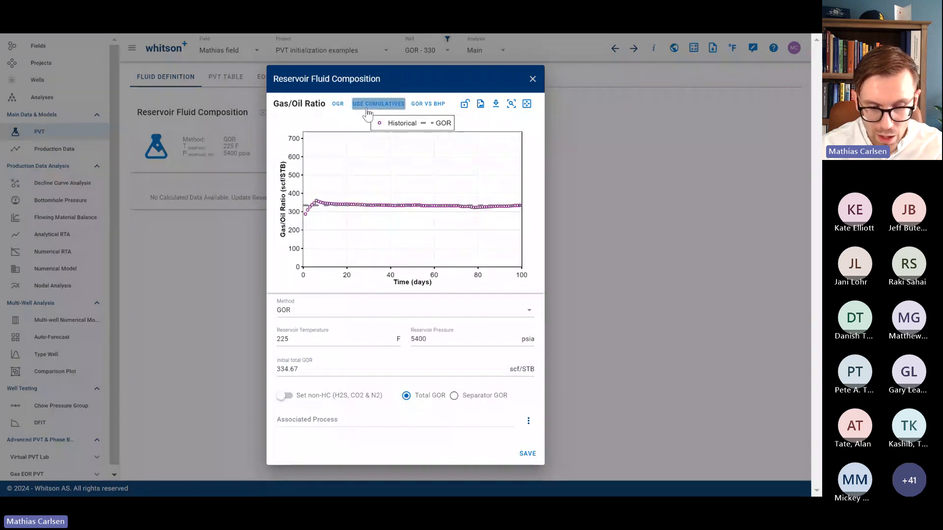
pyautogui.click(367, 109)
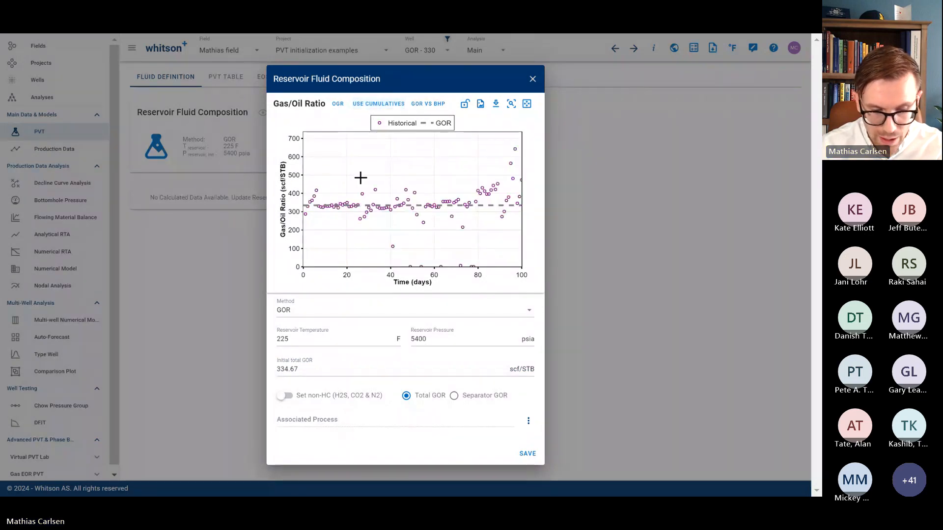
# Step: Set the initial total GOR to 330 scf/STB and calculate the reservoir fluid composition
pyautogui.click(306, 369)
pyautogui.doubleClick(305, 368)
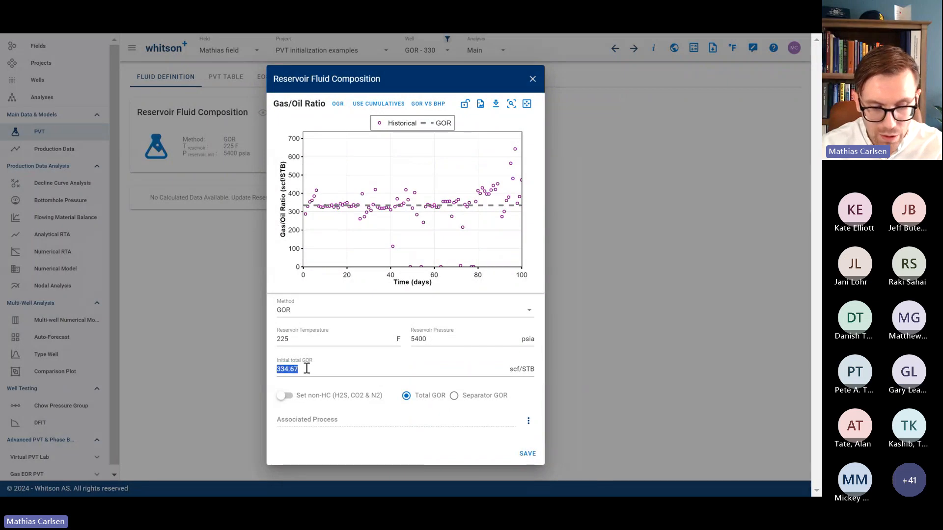
pyautogui.click(307, 369)
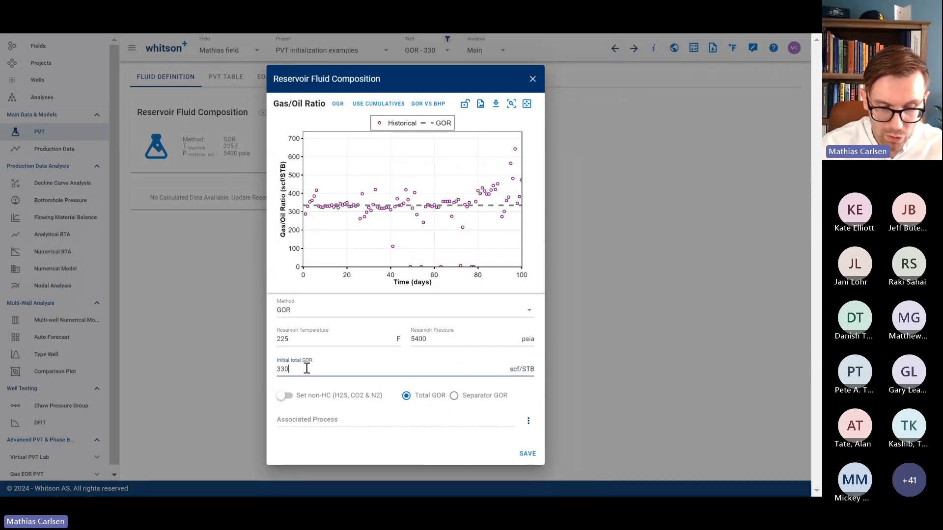
pyautogui.click(354, 288)
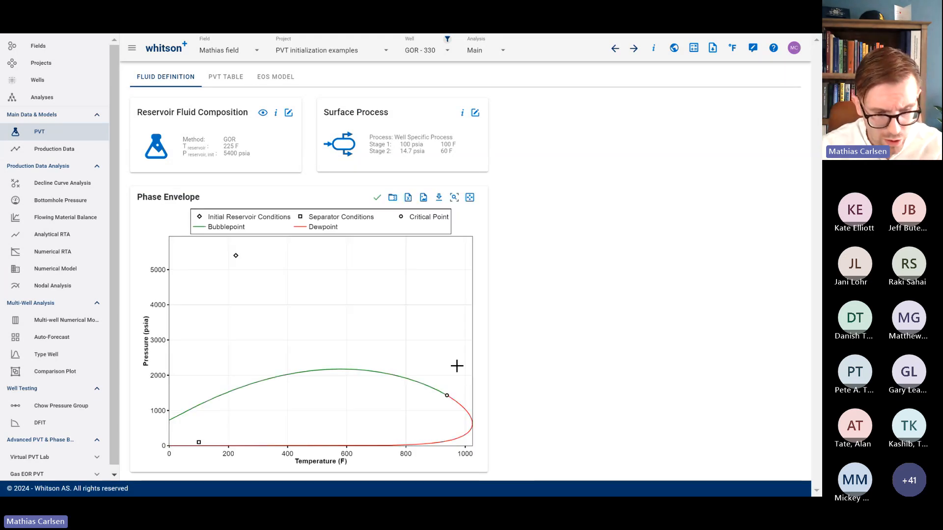
# Step: Examine the calculated reservoir fluid composition from N2 down to C30+ and close the list
pyautogui.click(265, 115)
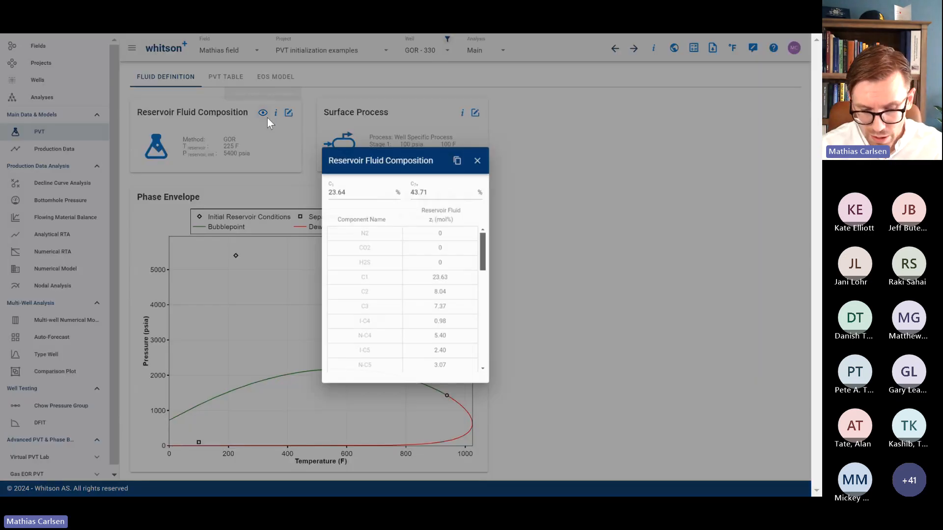
pyautogui.scroll(-6, 457, 268)
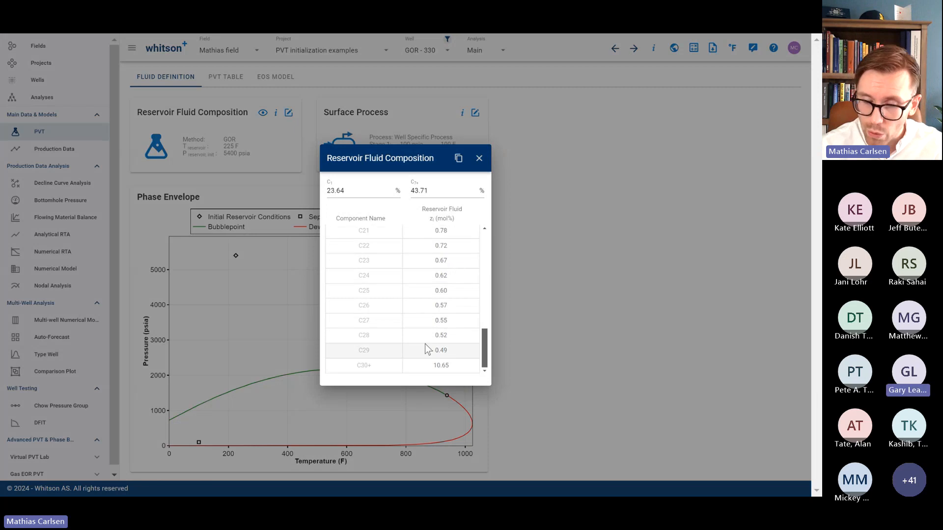
pyautogui.scroll(6, 425, 344)
pyautogui.click(479, 158)
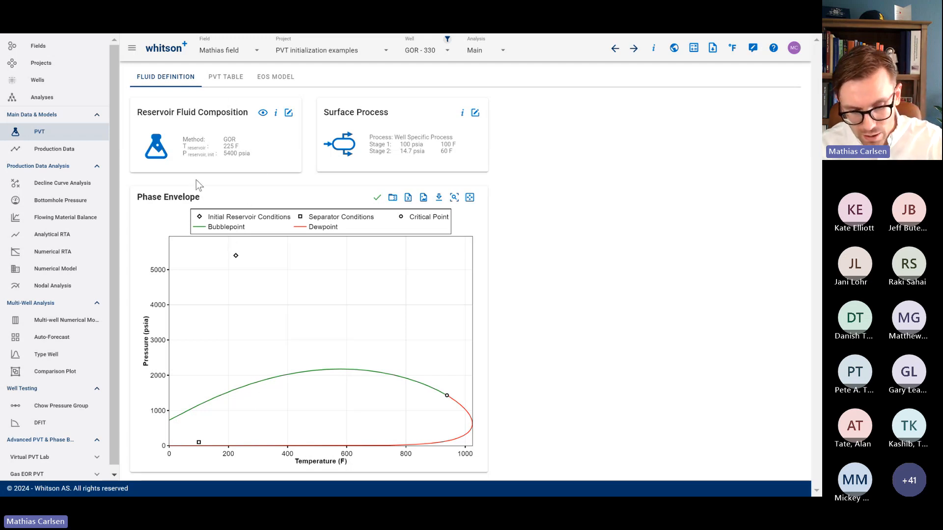
# Step: Open the field's default Peng-Robinson EOS model and review its component properties and BIPs
pyautogui.click(280, 79)
pyautogui.click(246, 150)
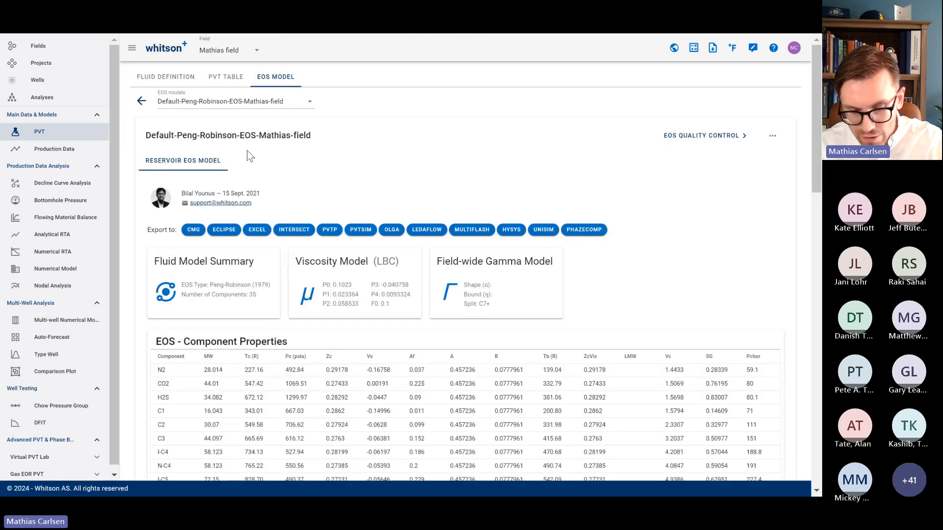
pyautogui.scroll(-15, 332, 310)
pyautogui.scroll(10, 332, 311)
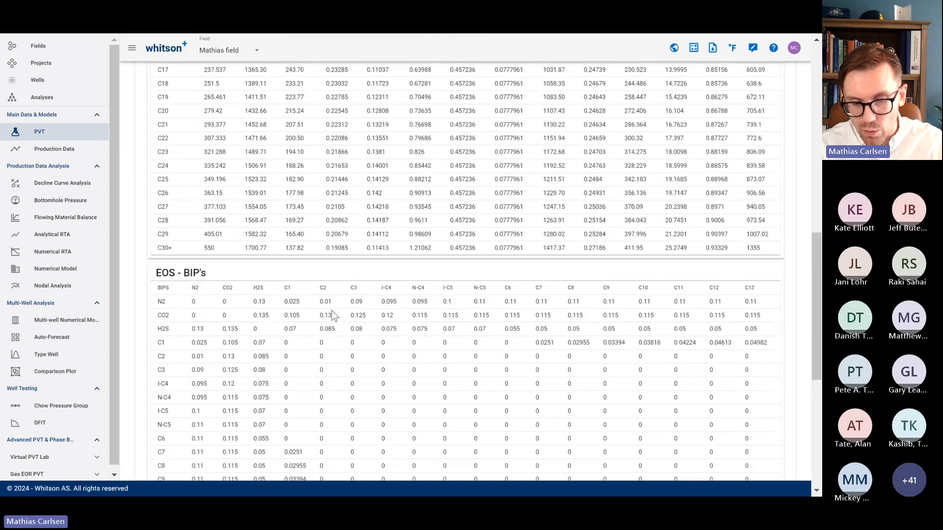
pyautogui.scroll(5, 332, 310)
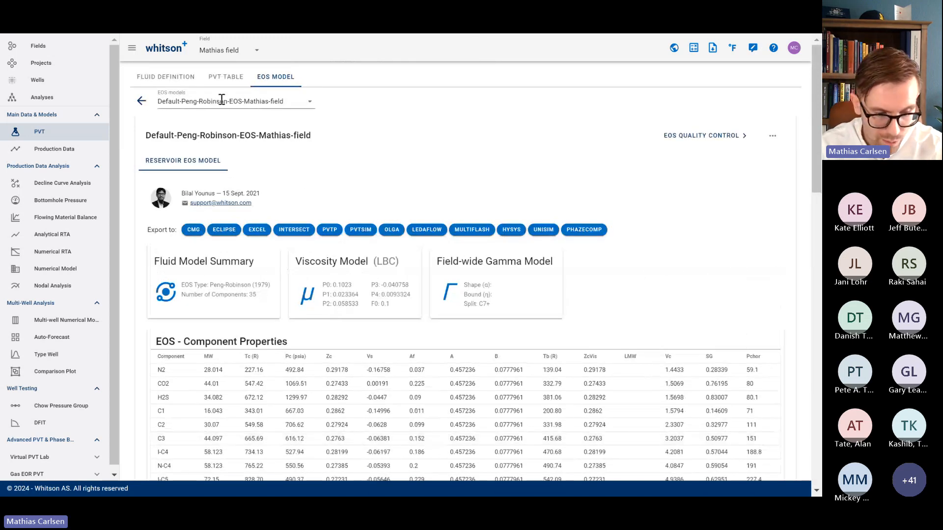
# Step: Review the well's PVT table with its black oil plots and check the available export formats
pyautogui.click(218, 81)
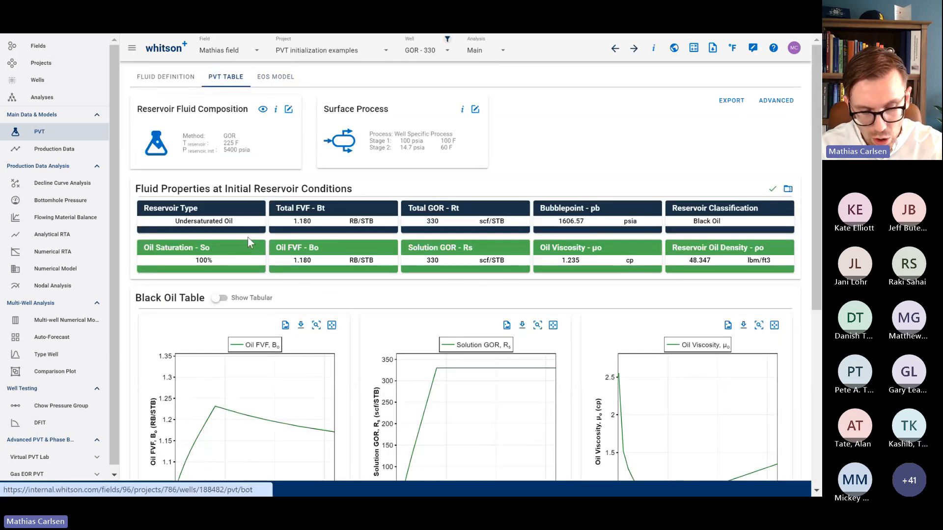
pyautogui.scroll(-6, 270, 306)
pyautogui.scroll(4, 268, 300)
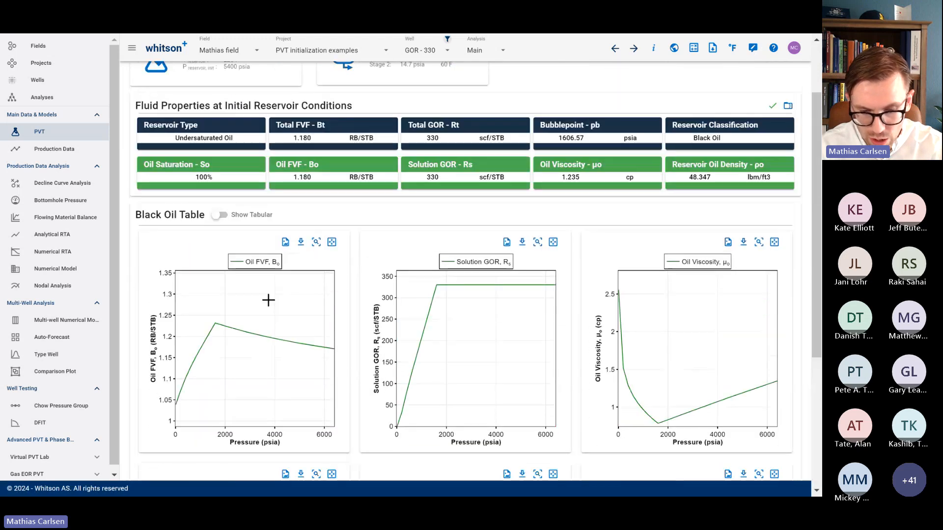
pyautogui.scroll(2, 268, 300)
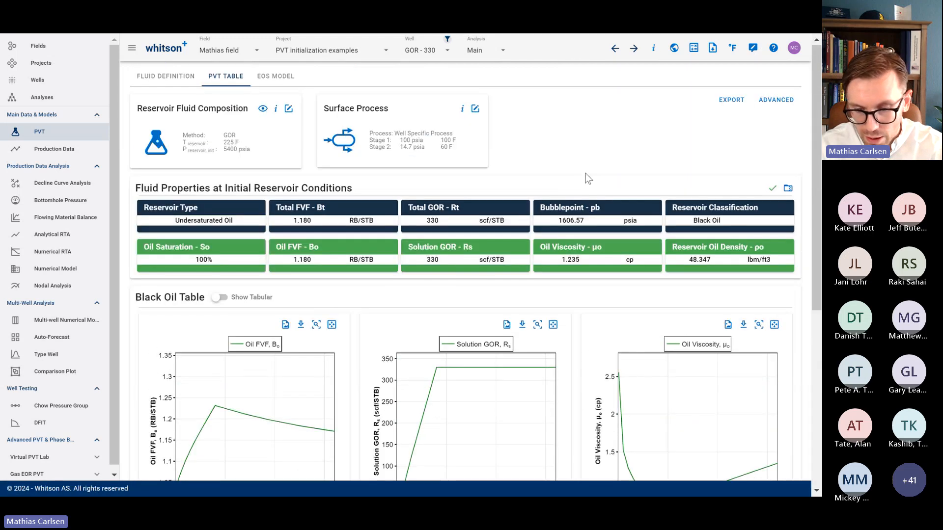
pyautogui.click(726, 102)
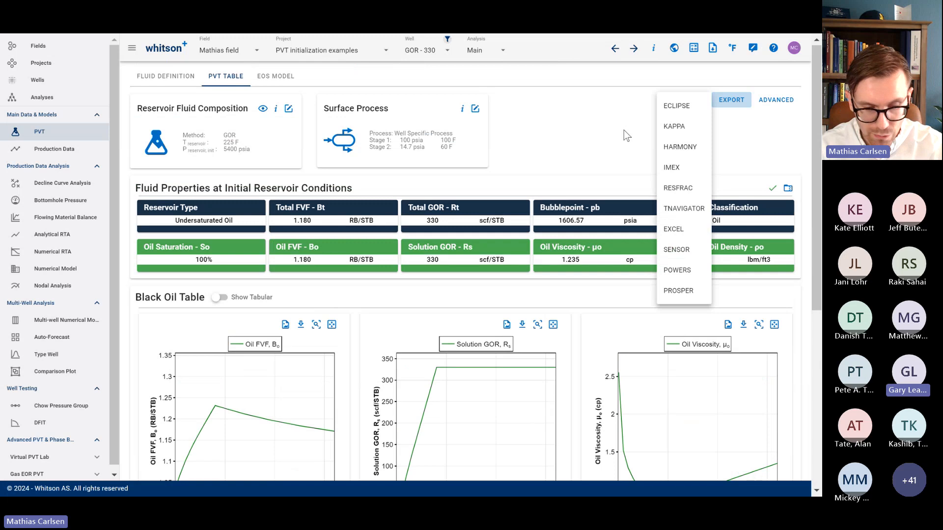
pyautogui.click(624, 130)
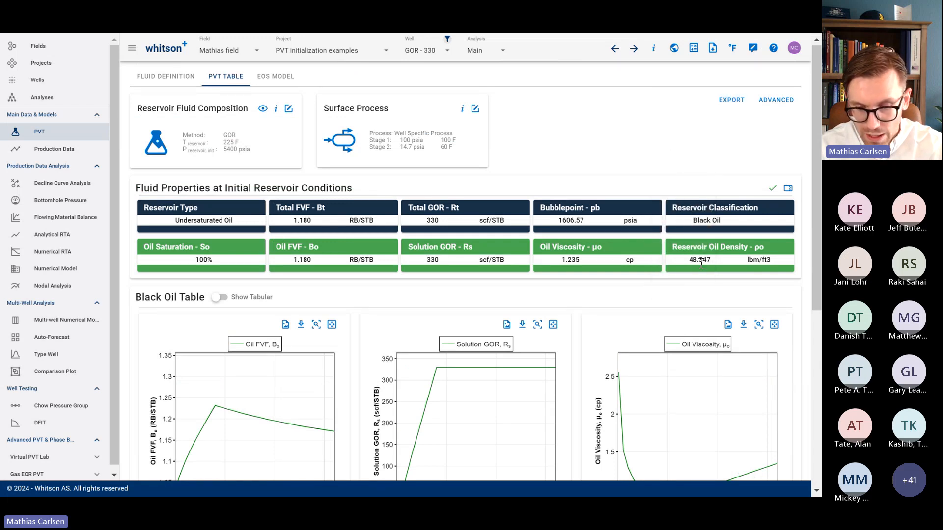
# Step: Examine the bubblepoint, total GOR and reservoir type at initial reservoir conditions, and return to the fluid definition
pyautogui.moveTo(585, 221); pyautogui.dragTo(562, 220)
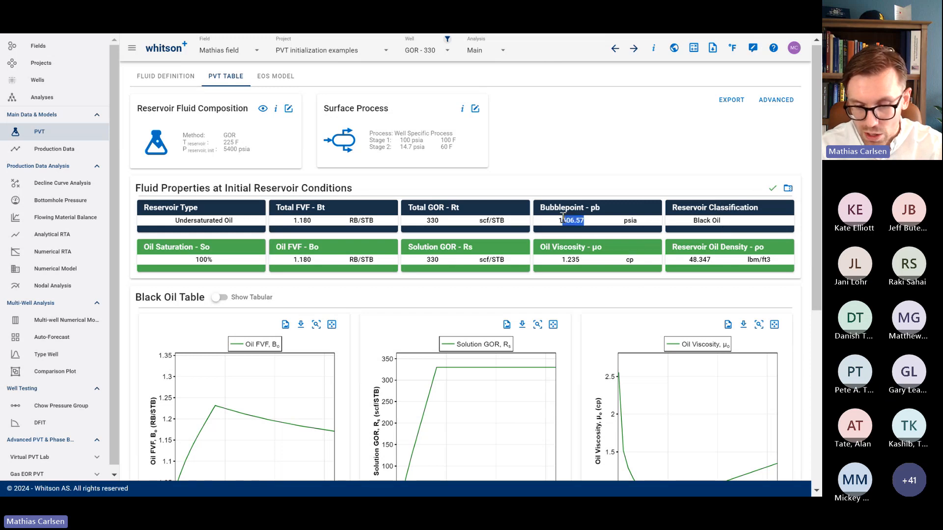
pyautogui.click(607, 218)
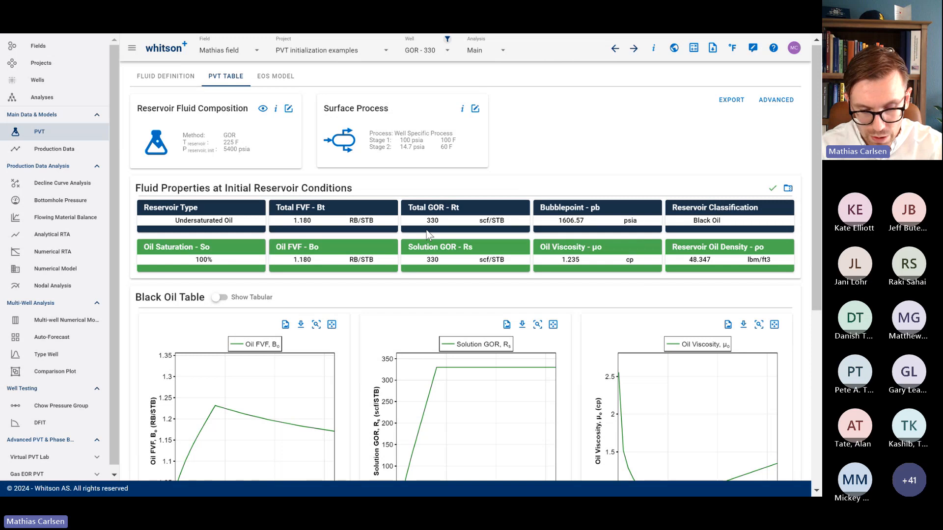
pyautogui.moveTo(439, 224); pyautogui.dragTo(425, 225)
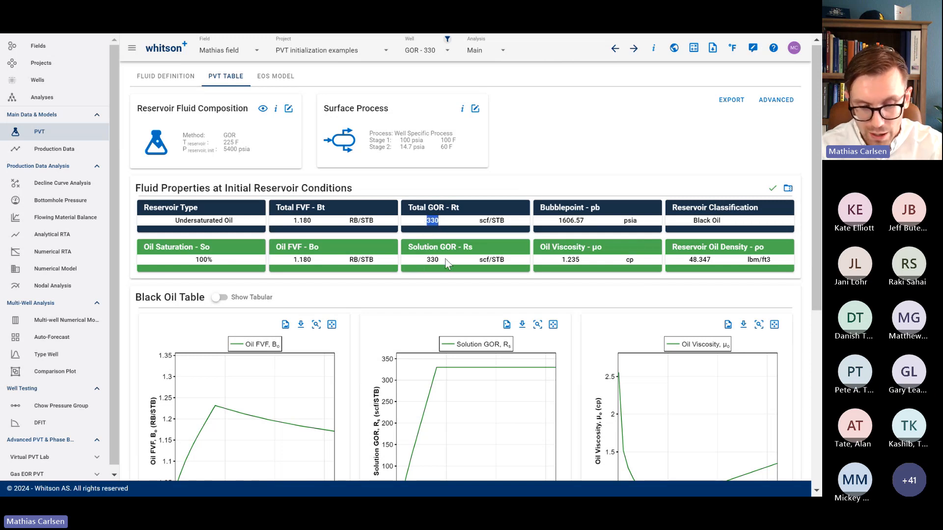
pyautogui.moveTo(175, 223); pyautogui.dragTo(233, 222)
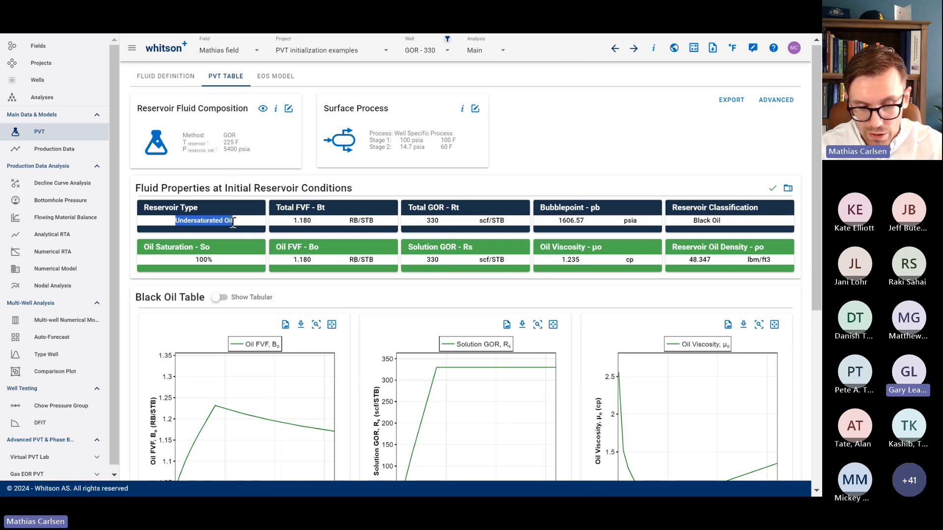
pyautogui.click(178, 86)
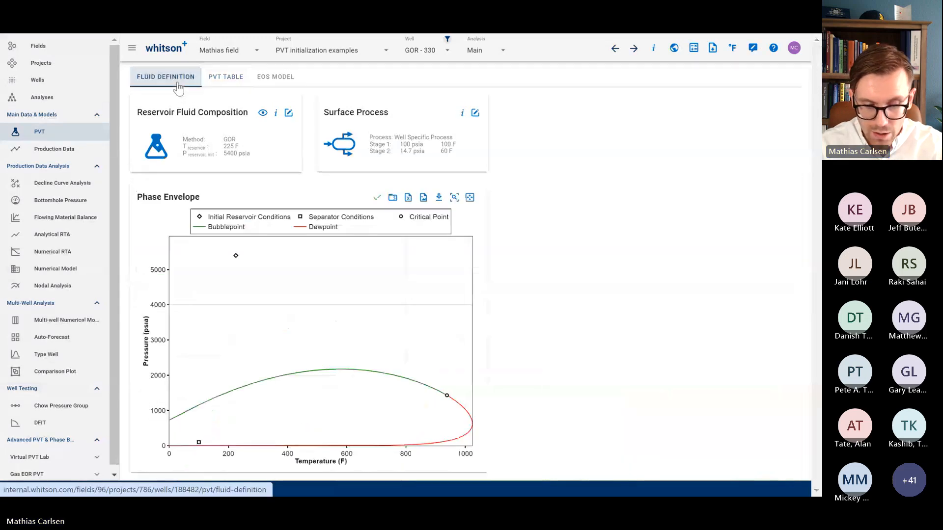
# Step: Advance the presentation to the Case Study 2 slide and open the project's well overview in whitson+
pyautogui.hotkey('alt', 'Tab')
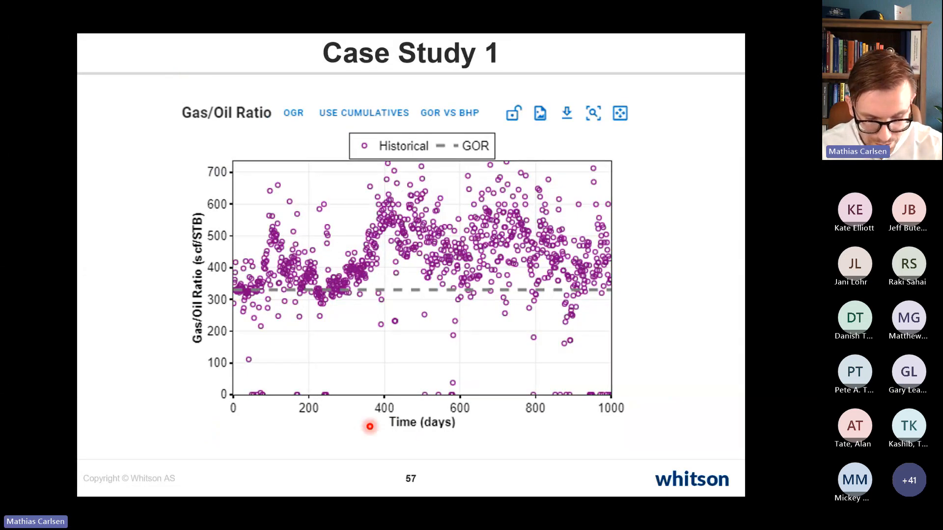
pyautogui.press('Right')
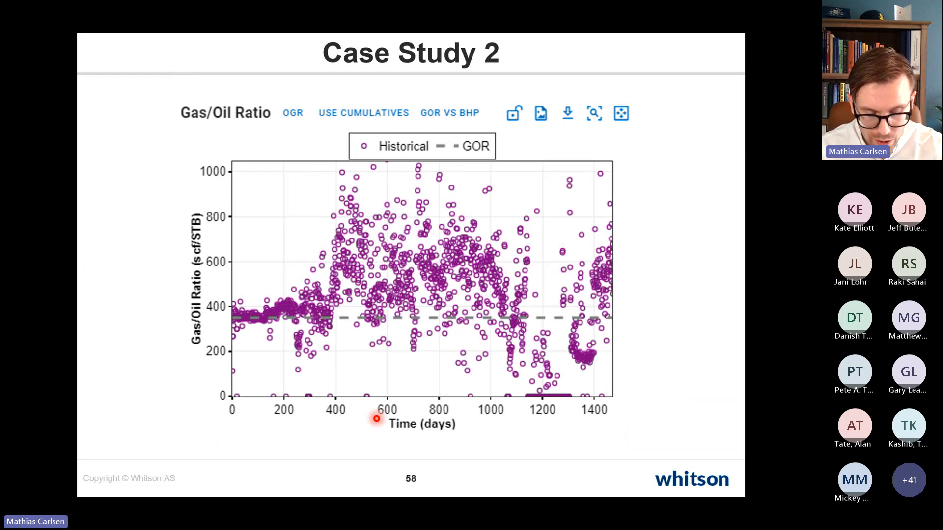
pyautogui.hotkey('alt', 'Tab')
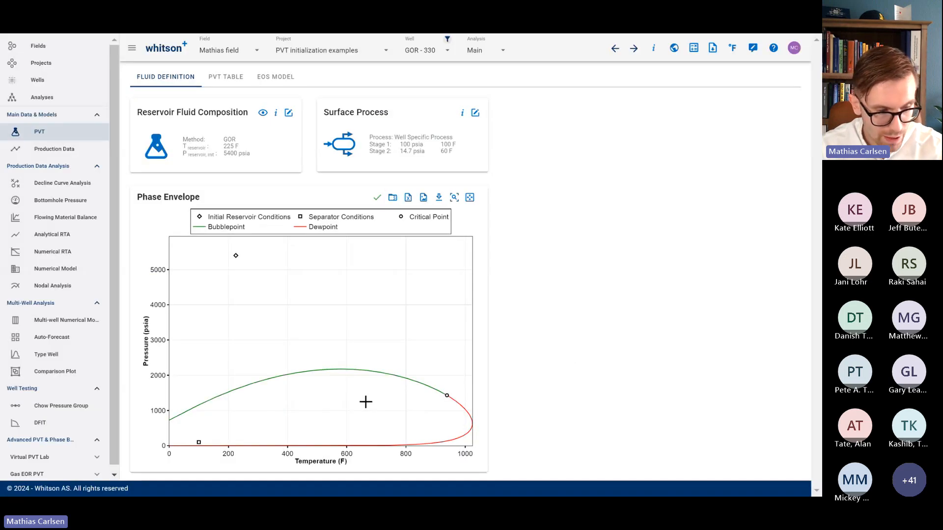
pyautogui.click(66, 84)
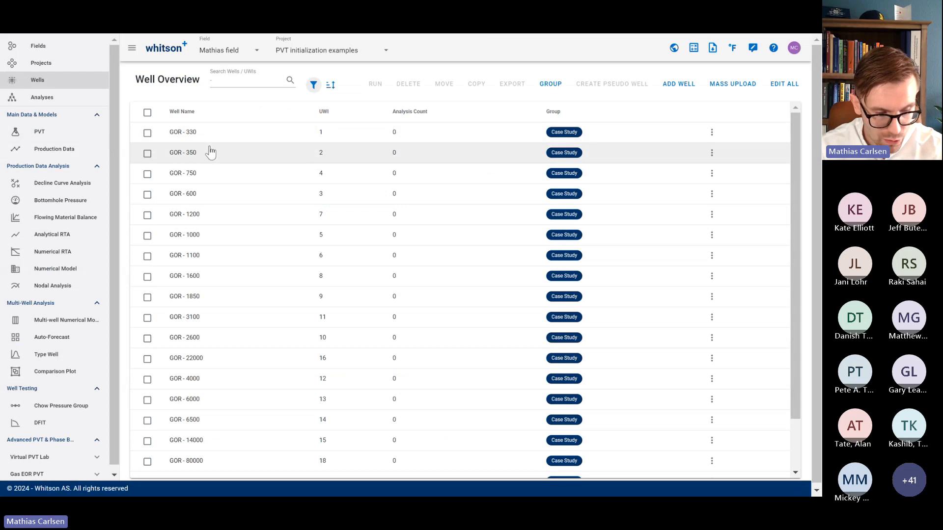
# Step: Open the PVT fluid definition of the GOR - 350 well and save its fluid composition with an initial total GOR of 350 scf/STB
pyautogui.click(209, 146)
pyautogui.click(86, 134)
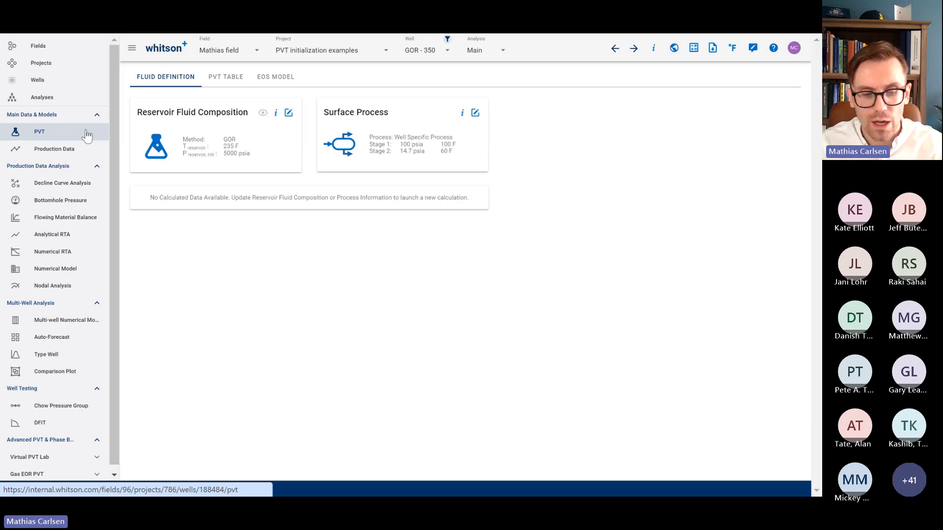
pyautogui.click(288, 113)
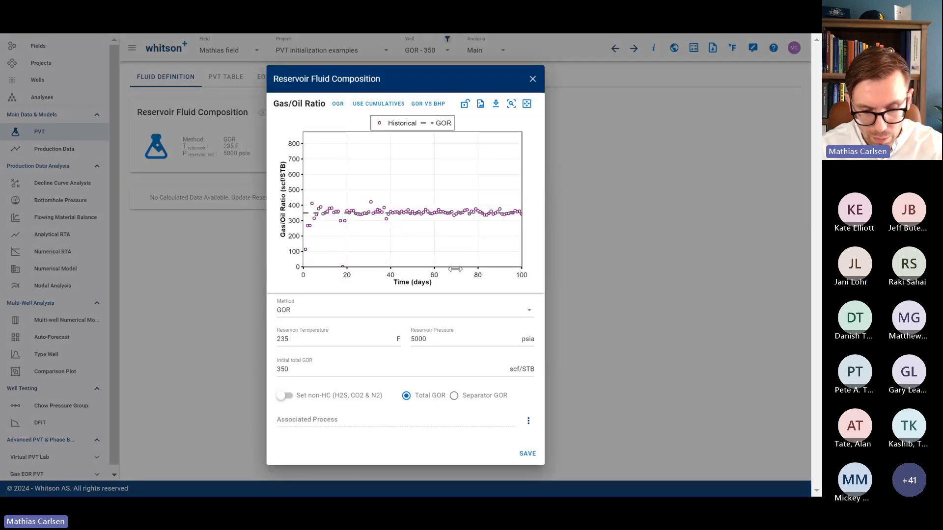
pyautogui.moveTo(511, 275); pyautogui.dragTo(525, 262)
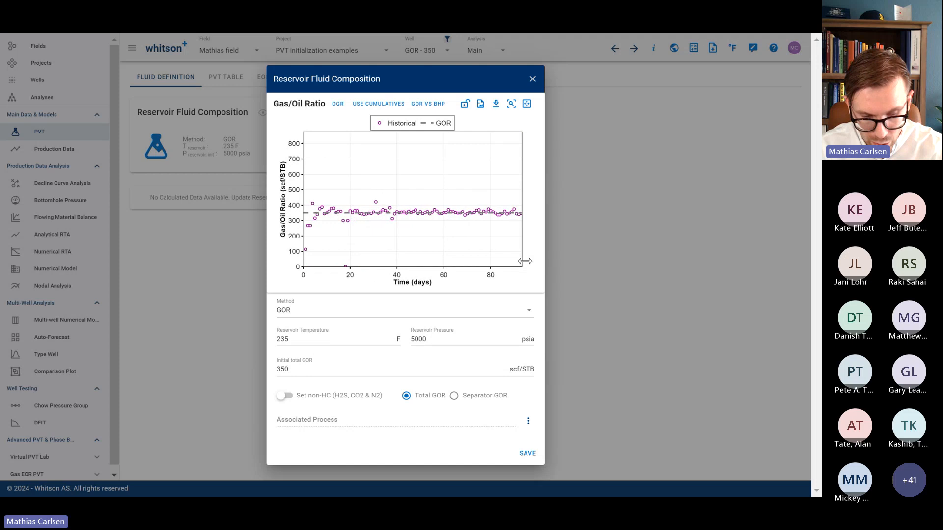
pyautogui.click(373, 104)
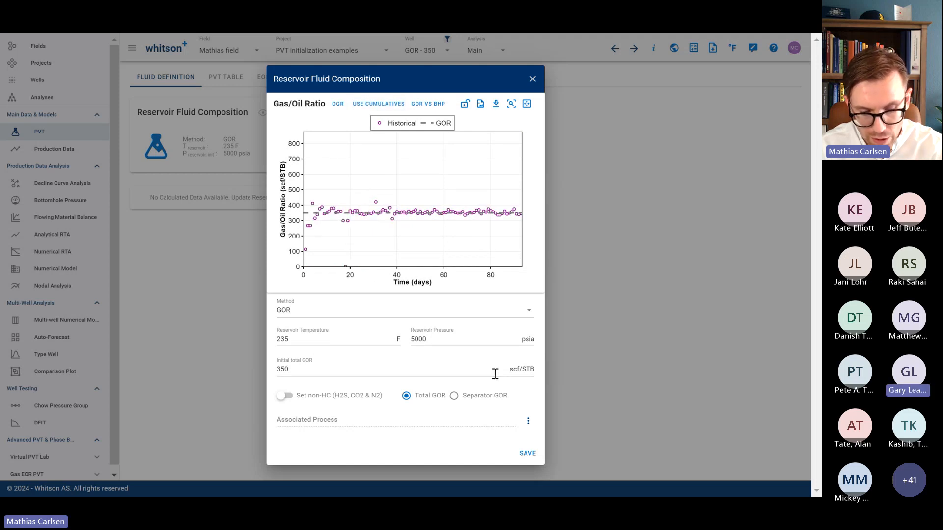
pyautogui.click(541, 457)
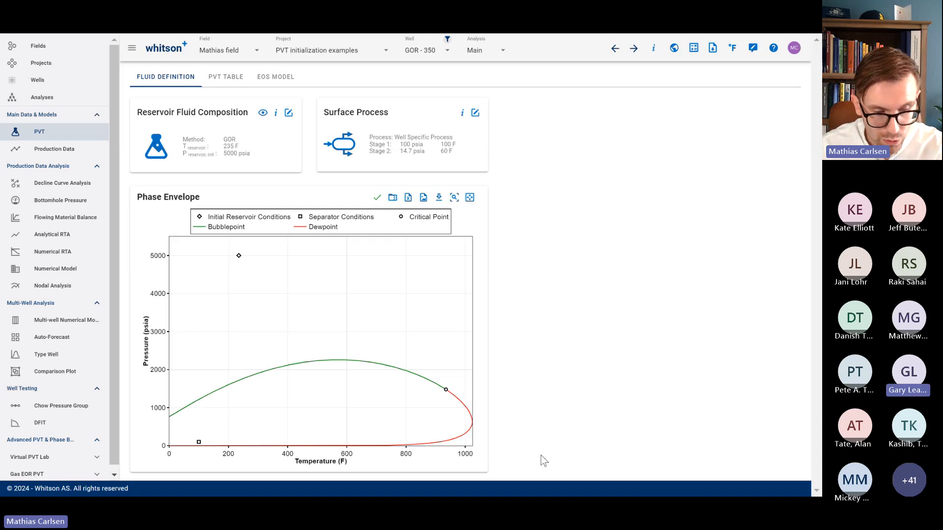
# Step: Review the GOR - 350 well's calculated reservoir fluid composition and its PVT table with the fluid properties at initial reservoir conditions
pyautogui.click(263, 114)
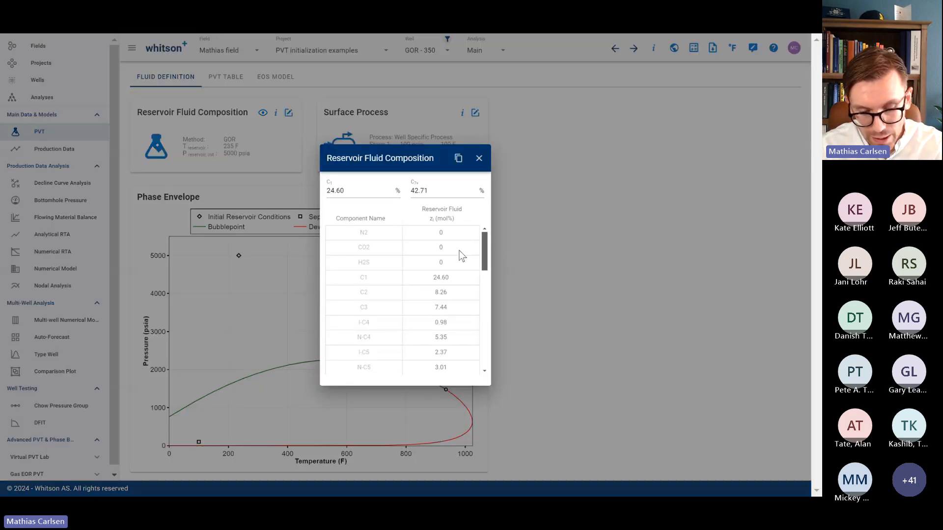
pyautogui.scroll(-10, 462, 275)
pyautogui.scroll(10, 457, 294)
pyautogui.click(479, 157)
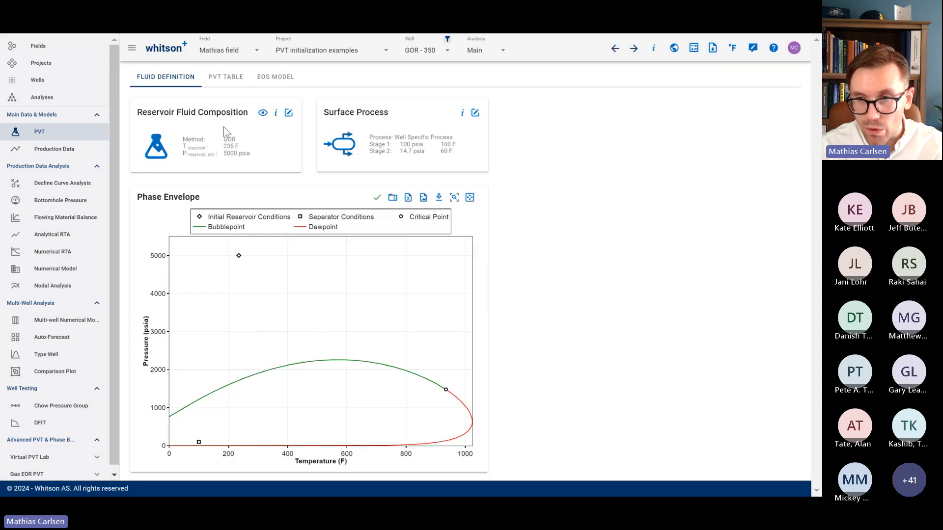
pyautogui.click(225, 77)
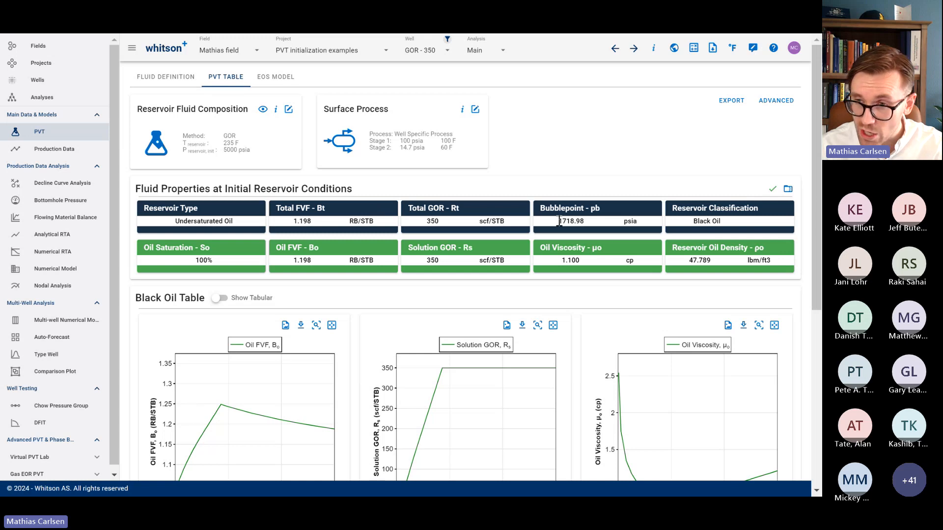
# Step: Check the Case Study 3 slide in the presentation, switch back to whitson+ and open the GOR - 600 well's reservoir fluid composition for editing
pyautogui.hotkey('alt', 'Tab')
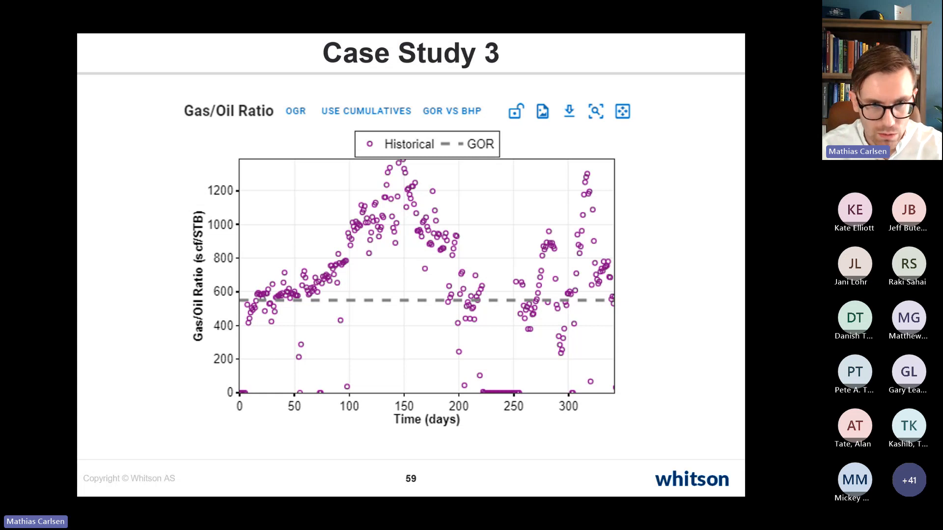
pyautogui.hotkey('alt', 'Tab')
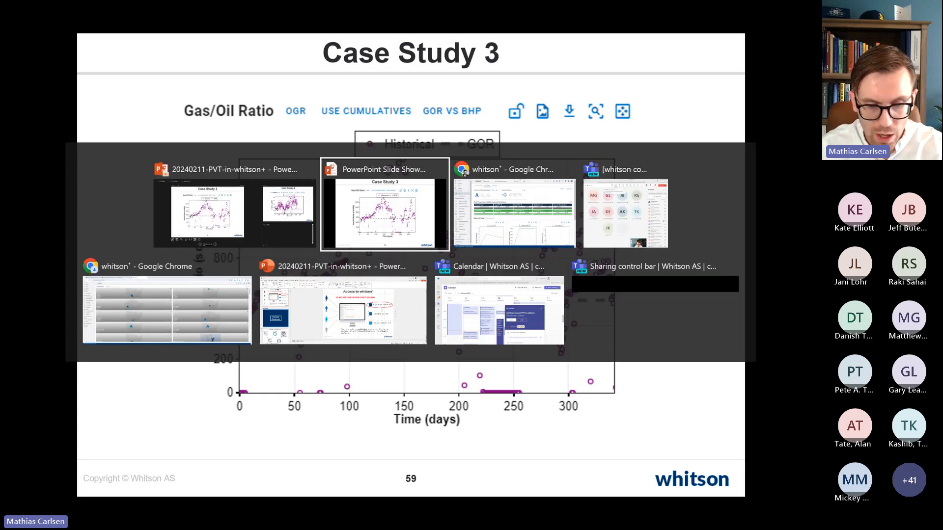
pyautogui.hotkey('alt', 'Tab')
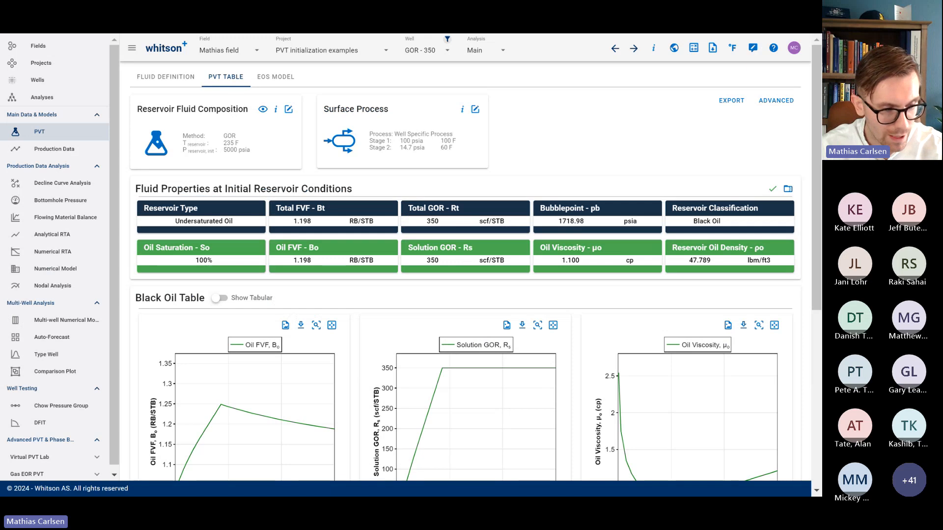
pyautogui.click(73, 79)
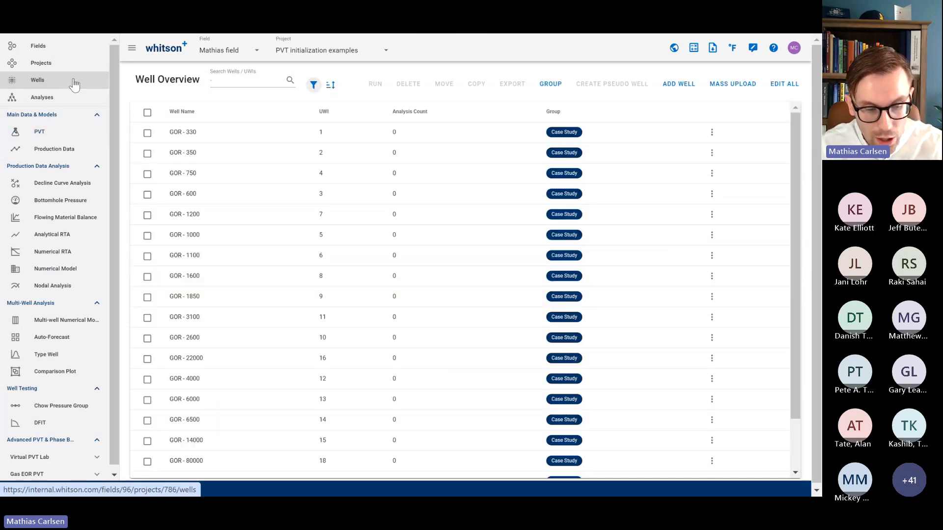
pyautogui.click(212, 200)
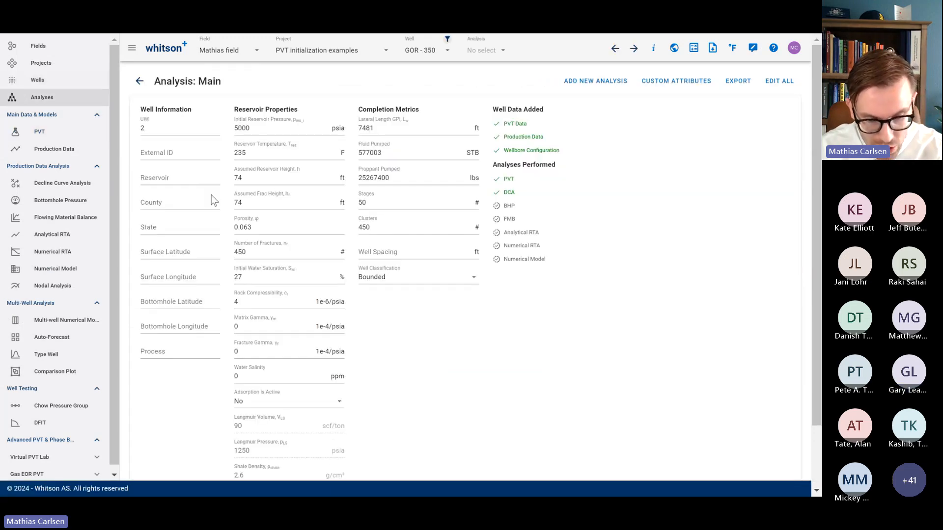
pyautogui.click(68, 134)
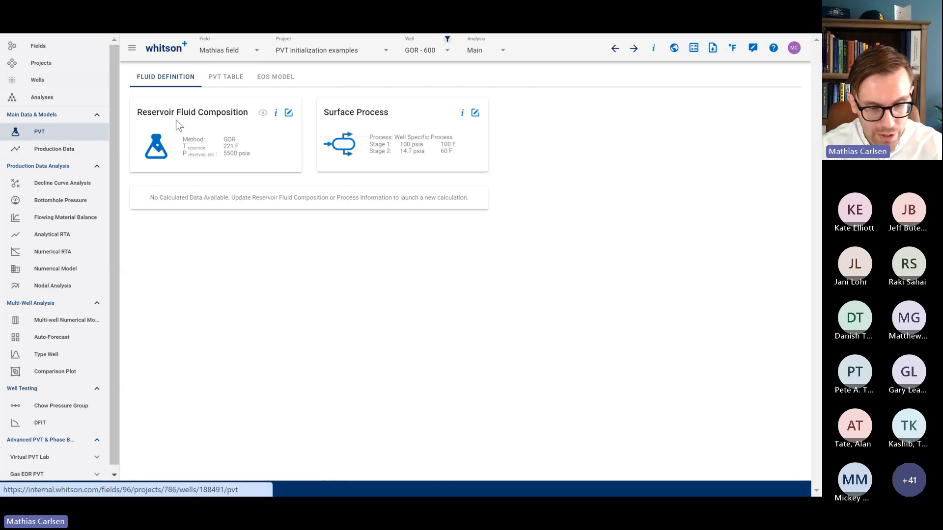
pyautogui.click(289, 113)
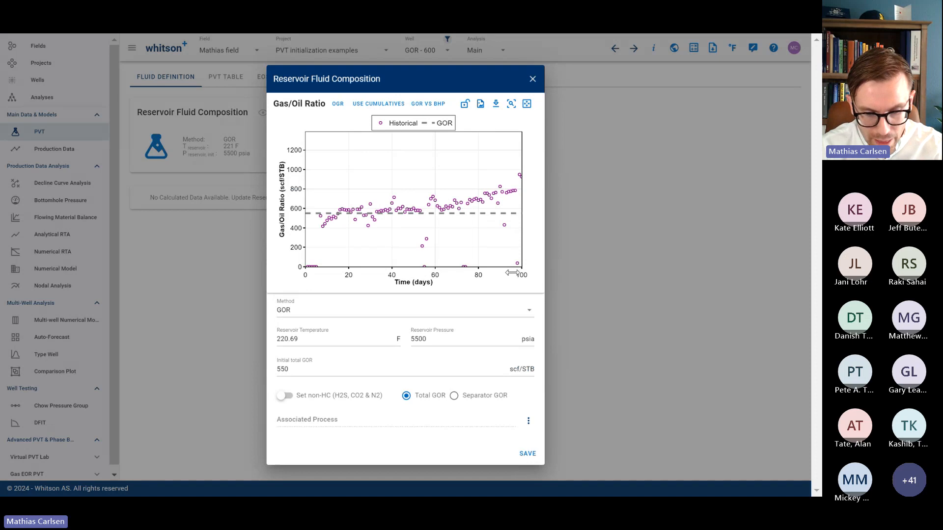
# Step: Try an initial total GOR of 411.94 scf/STB at the lowest early data points, and close the fluid composition without saving
pyautogui.moveTo(514, 273); pyautogui.dragTo(380, 272)
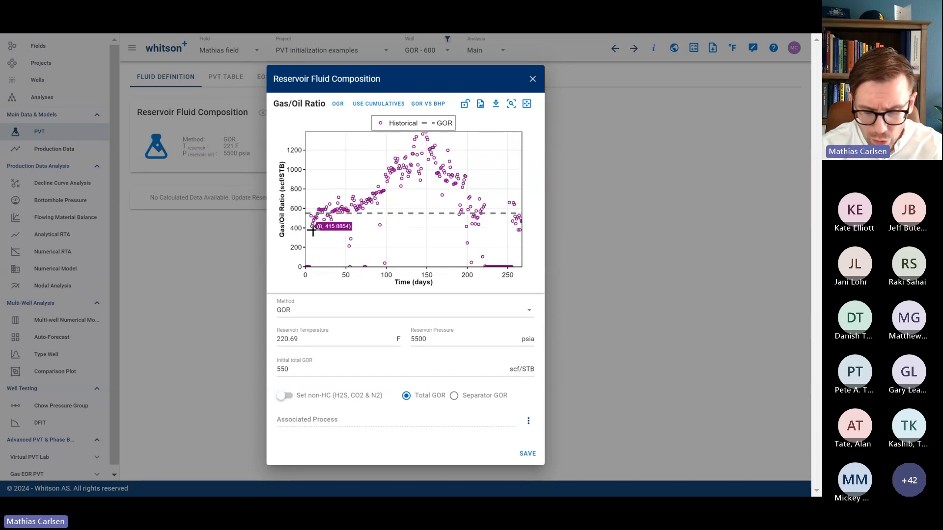
pyautogui.moveTo(306, 188); pyautogui.dragTo(372, 241)
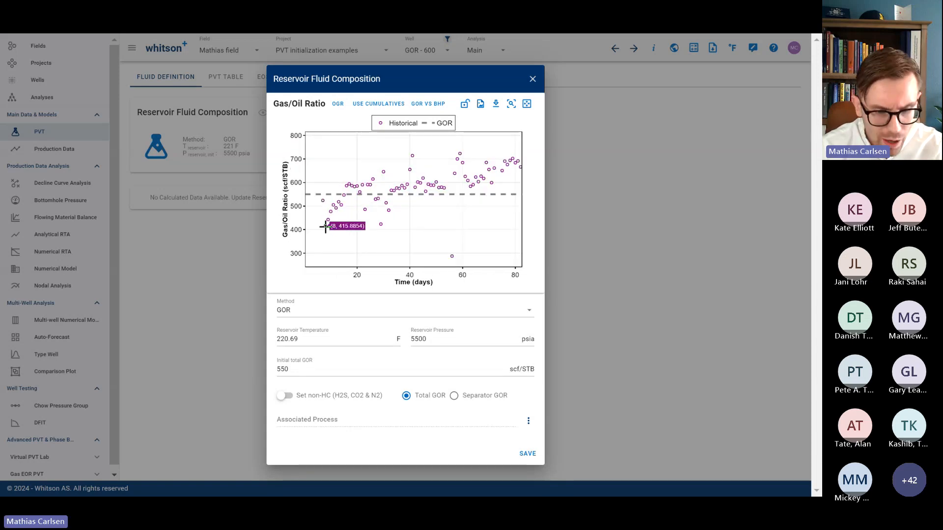
pyautogui.moveTo(326, 194); pyautogui.dragTo(326, 227)
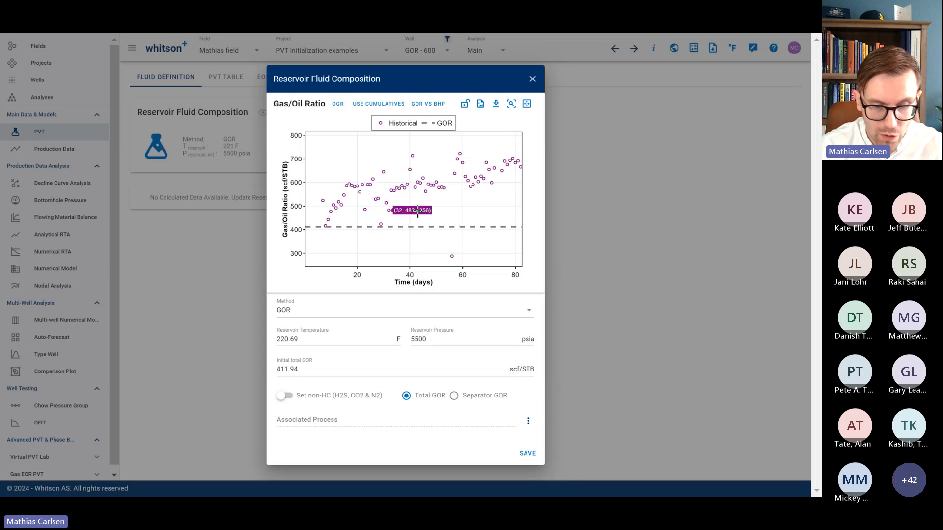
pyautogui.click(532, 78)
# Step: Examine the well's historical bottomhole pressure, GOR, water cut and rate plots in the numerical model, and return to its fluid definition
pyautogui.click(91, 269)
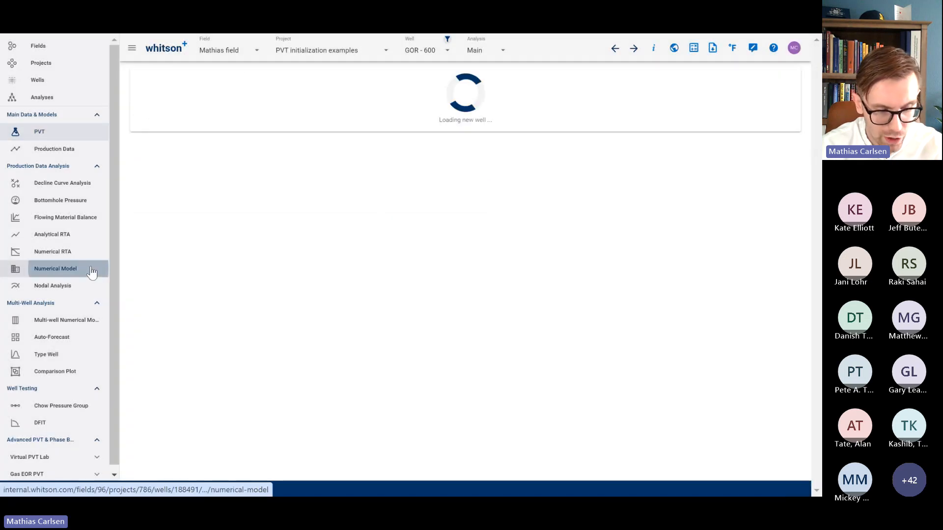
pyautogui.scroll(-5, 367, 332)
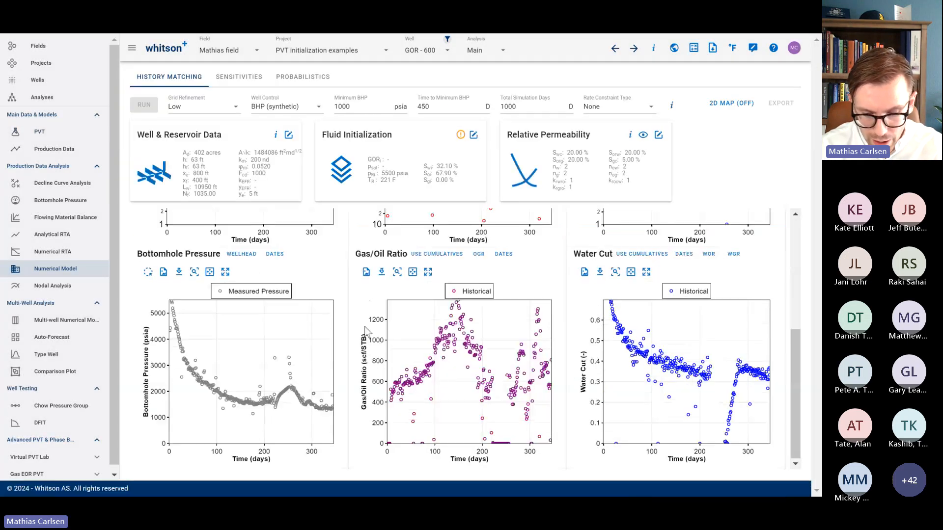
pyautogui.moveTo(602, 308); pyautogui.dragTo(601, 356)
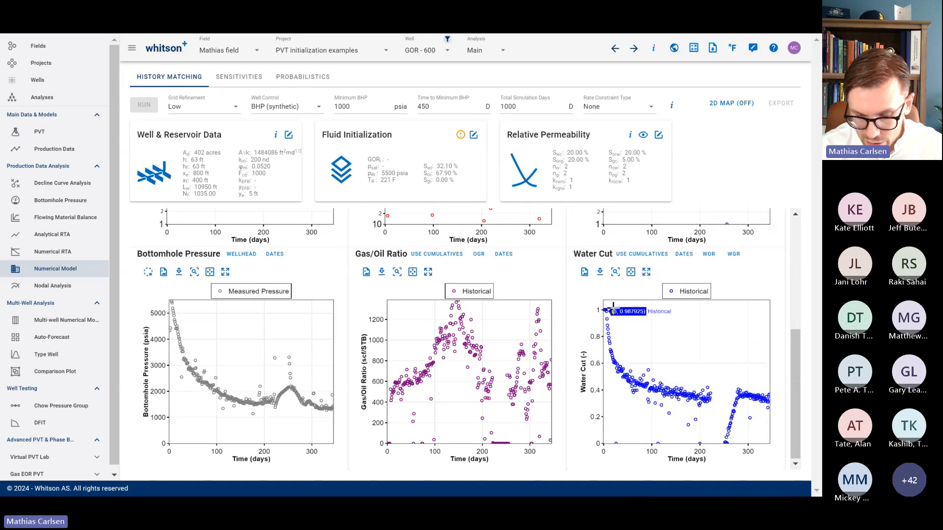
pyautogui.scroll(5, 429, 388)
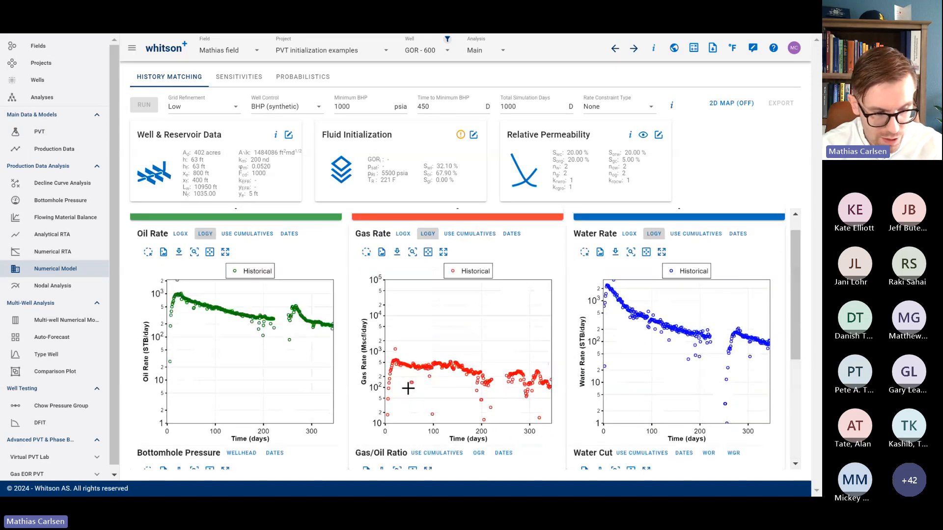
pyautogui.click(40, 131)
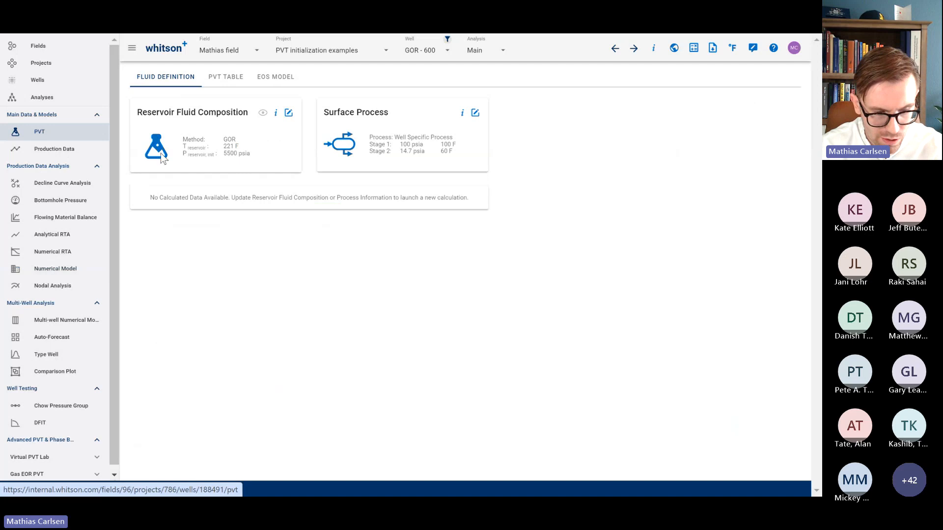
# Step: Set the GOR - 600 well's initial total GOR to 600 scf/STB along the early GOR plateau and save the fluid composition
pyautogui.click(293, 108)
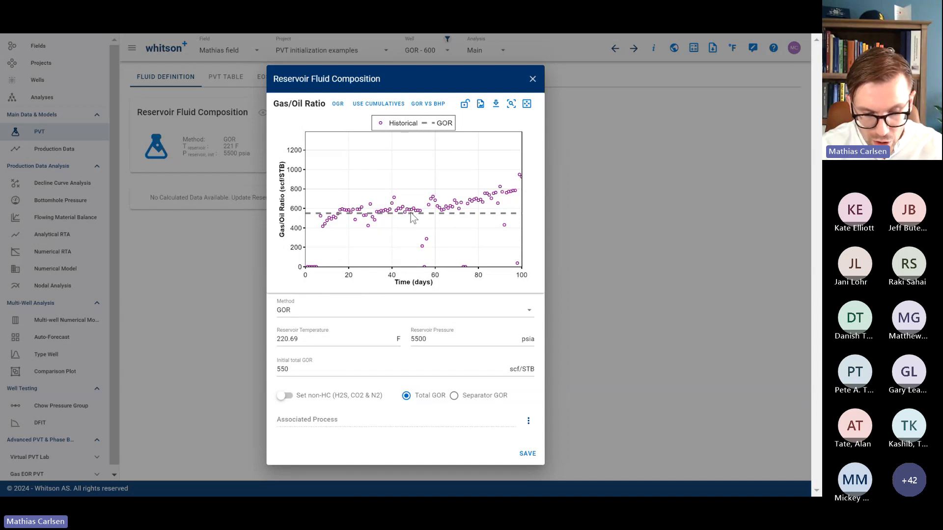
pyautogui.moveTo(410, 213); pyautogui.dragTo(410, 208)
pyautogui.moveTo(309, 366); pyautogui.dragTo(261, 367)
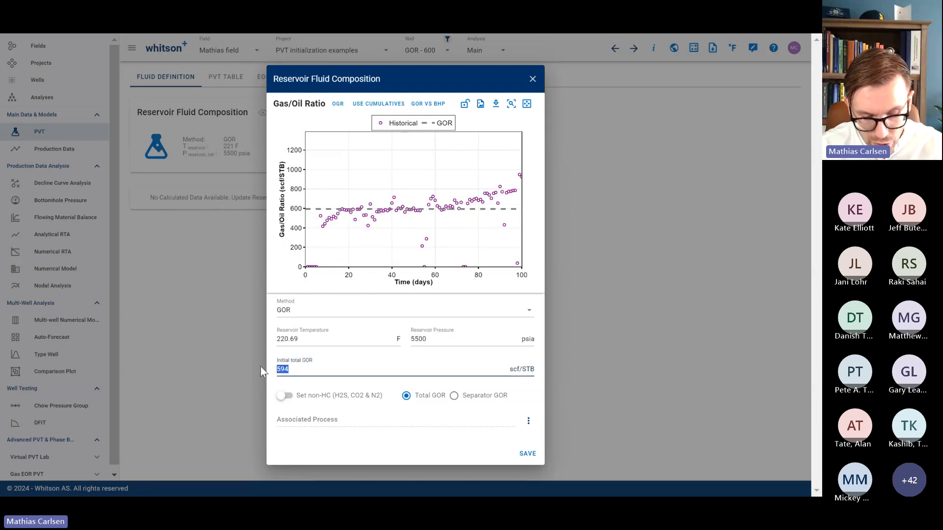
pyautogui.press('Tab')
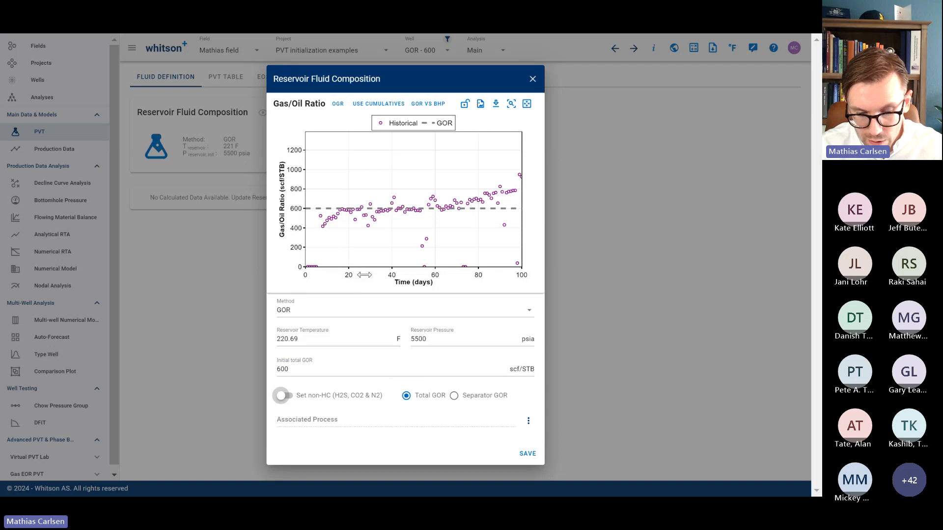
pyautogui.moveTo(512, 273); pyautogui.dragTo(410, 275)
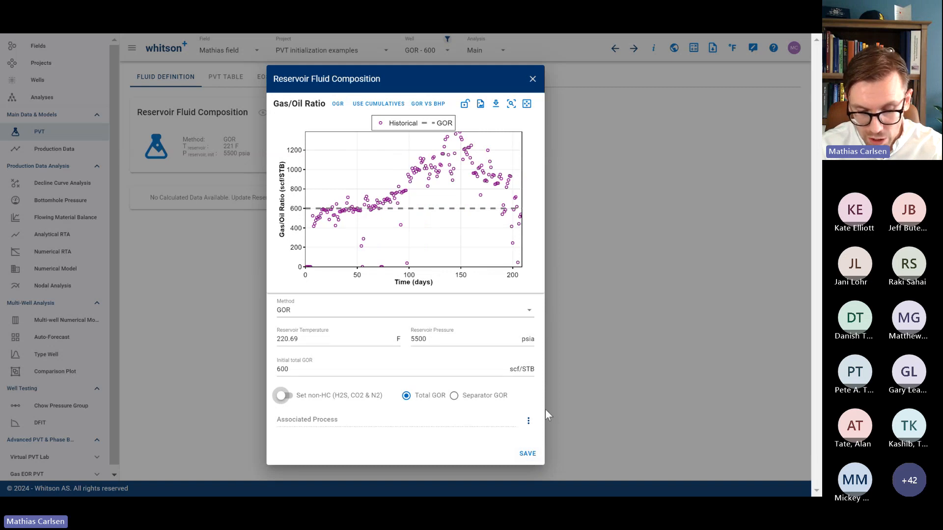
pyautogui.click(536, 451)
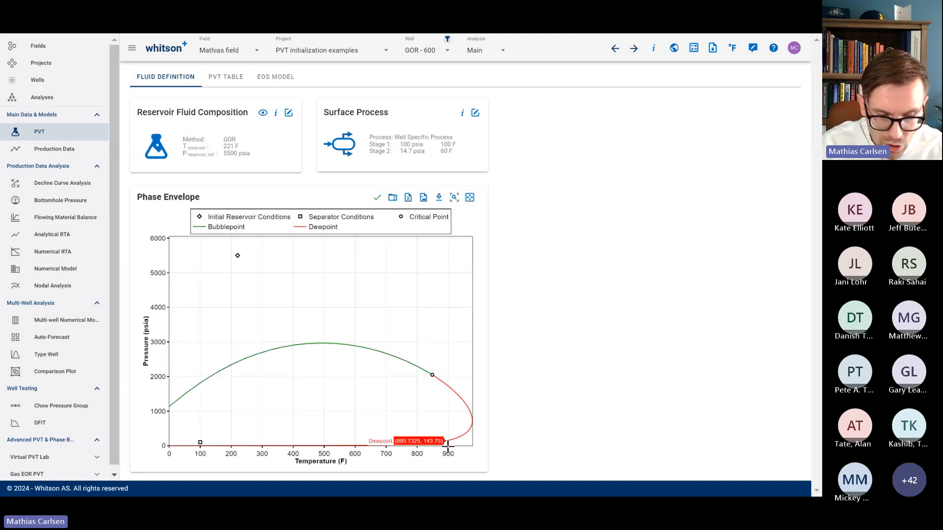
# Step: Examine the GOR - 600 well's phase envelope and its bubblepoint at initial reservoir conditions, and return to the fluid definition
pyautogui.moveTo(243, 256)
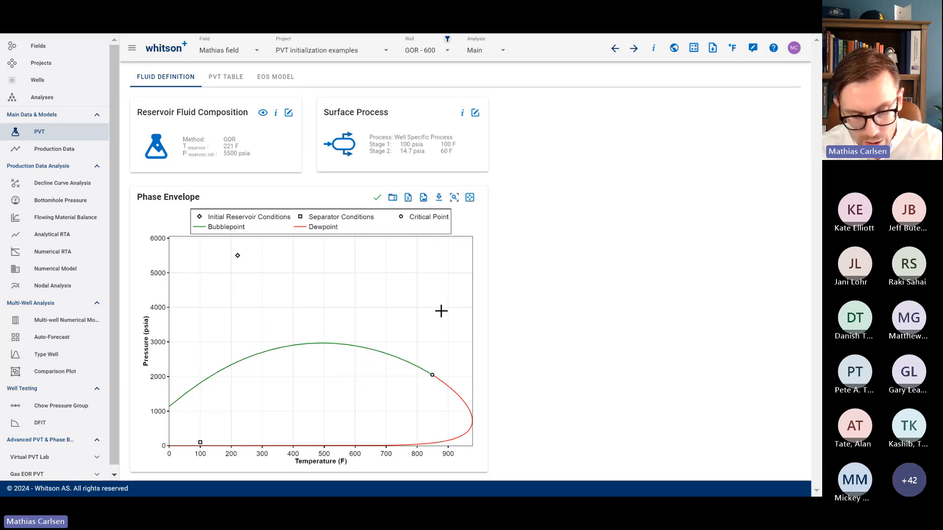
pyautogui.click(226, 76)
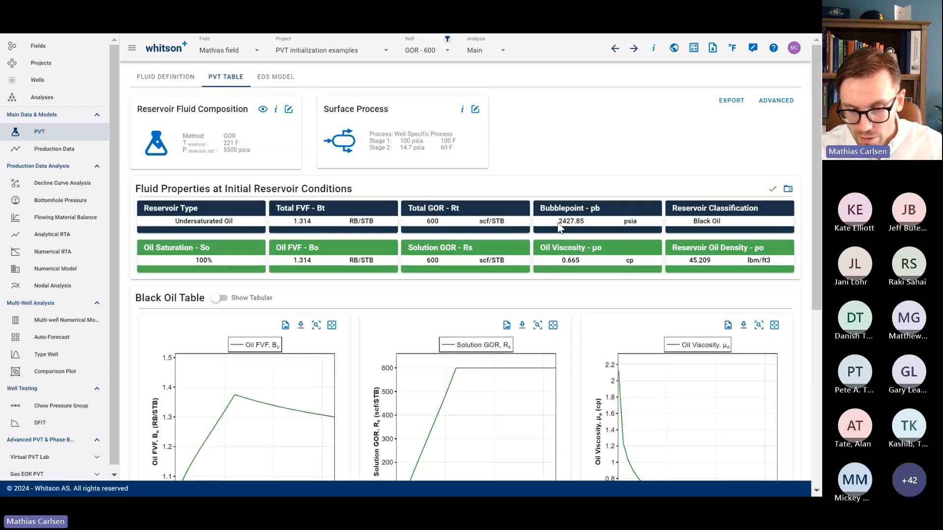
pyautogui.doubleClick(558, 224)
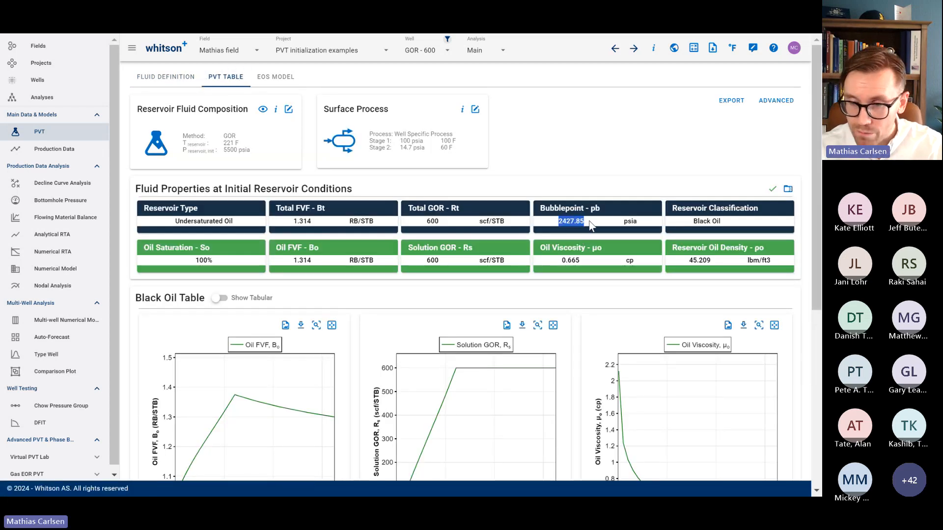
pyautogui.click(180, 84)
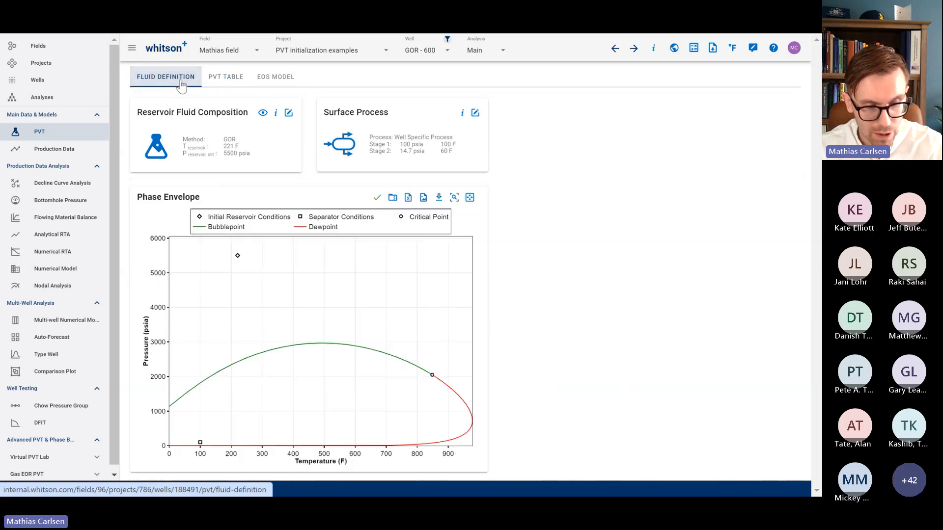
# Step: Check the Case Study 4 slide in PowerPoint, and open the GOR - 750 well's reservoir fluid composition in whitson+ for editing
pyautogui.hotkey('alt', 'Tab')
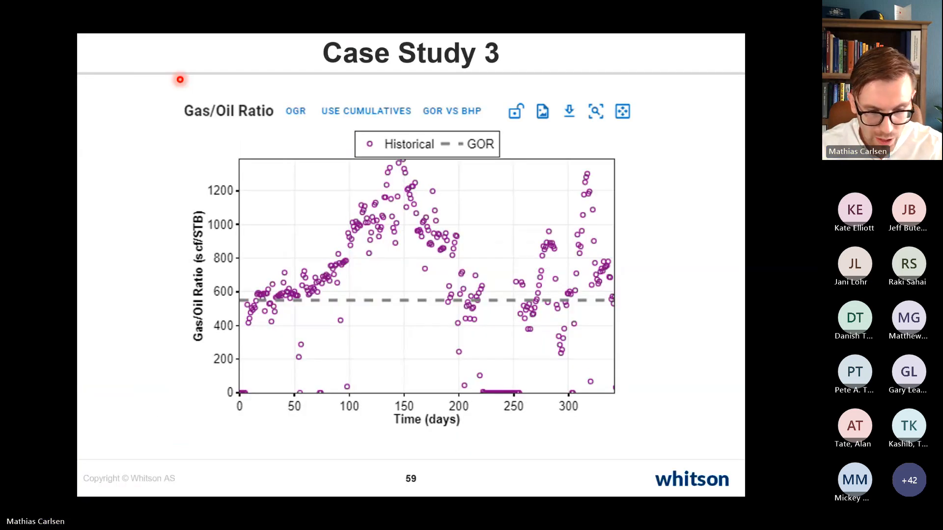
pyautogui.press('Right')
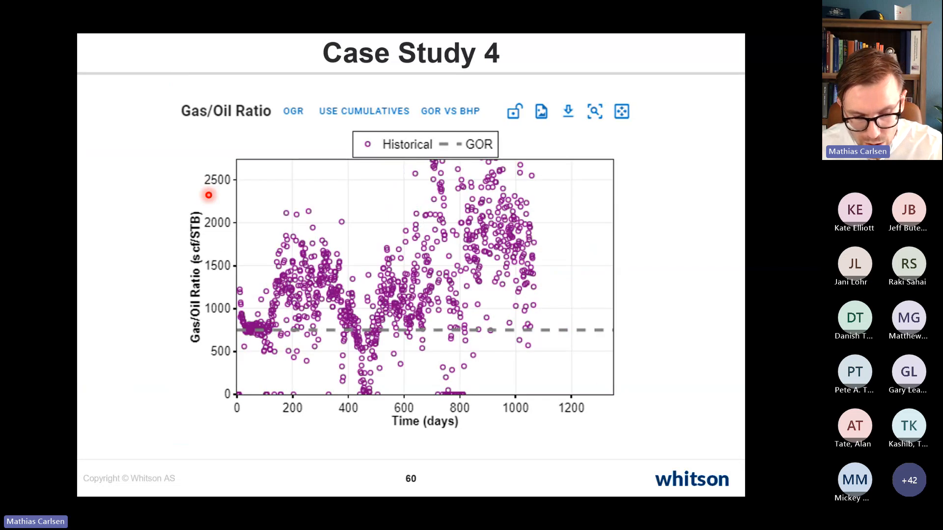
pyautogui.hotkey('alt', 'Tab')
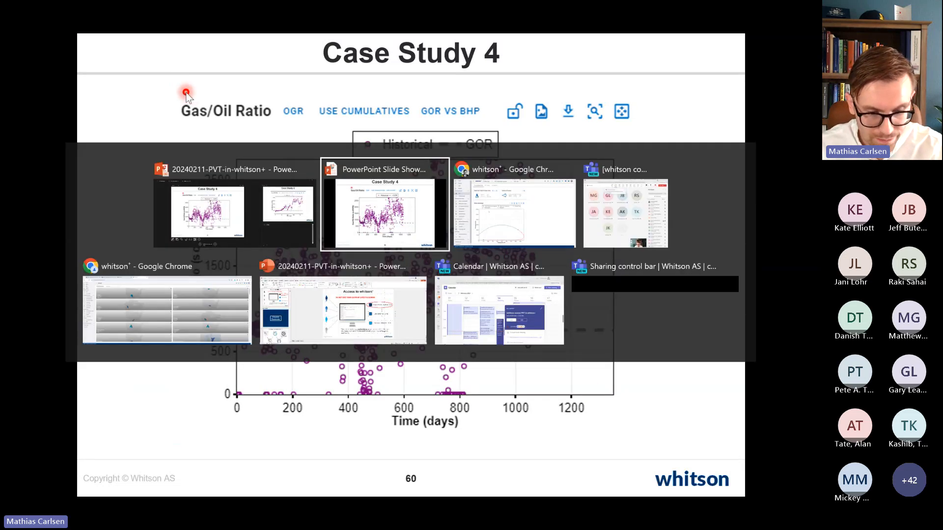
pyautogui.click(67, 80)
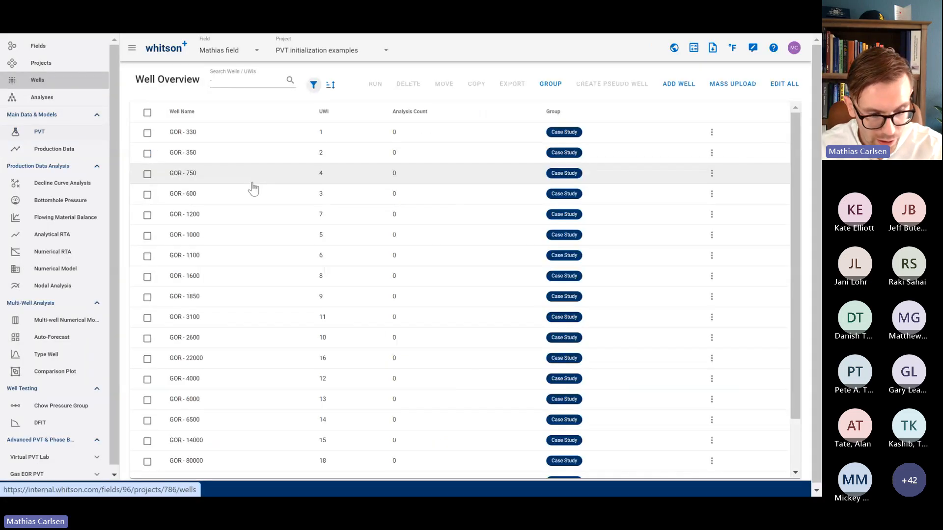
pyautogui.click(182, 165)
pyautogui.click(39, 131)
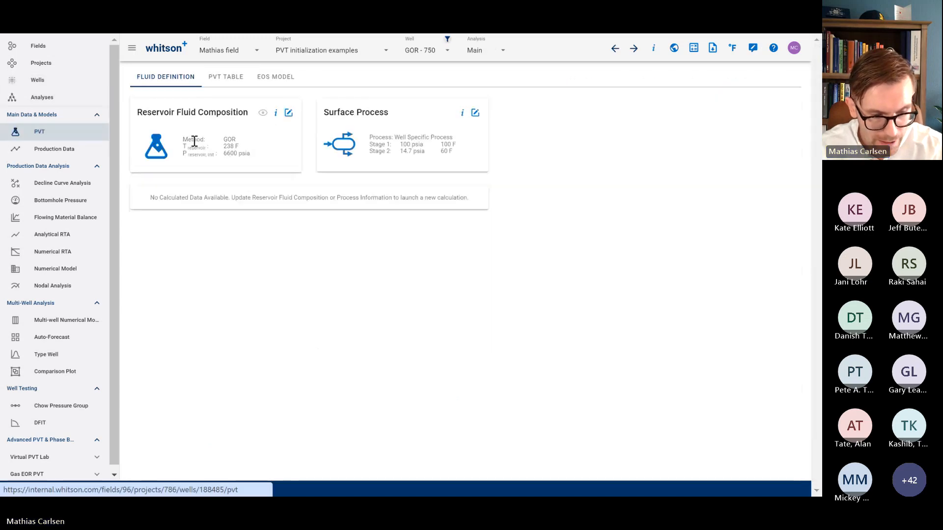
pyautogui.click(289, 114)
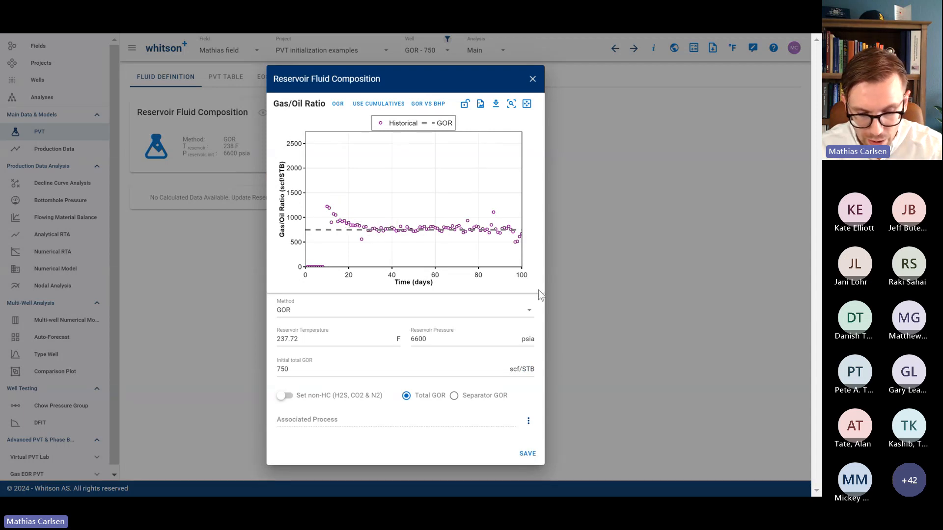
# Step: Examine the GOR - 750 well's gas/oil ratio history over a longer period, and restore the plot's first 100 days
pyautogui.moveTo(501, 273); pyautogui.dragTo(417, 272)
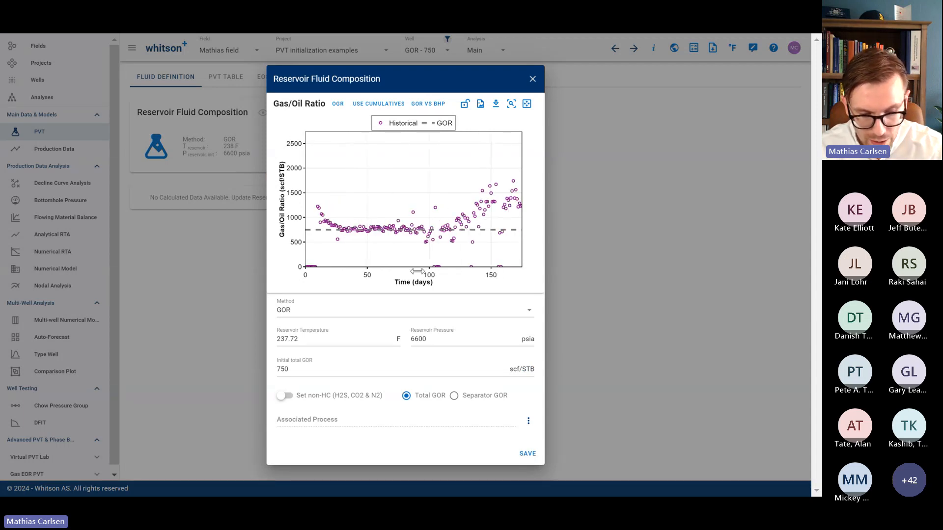
pyautogui.doubleClick(417, 271)
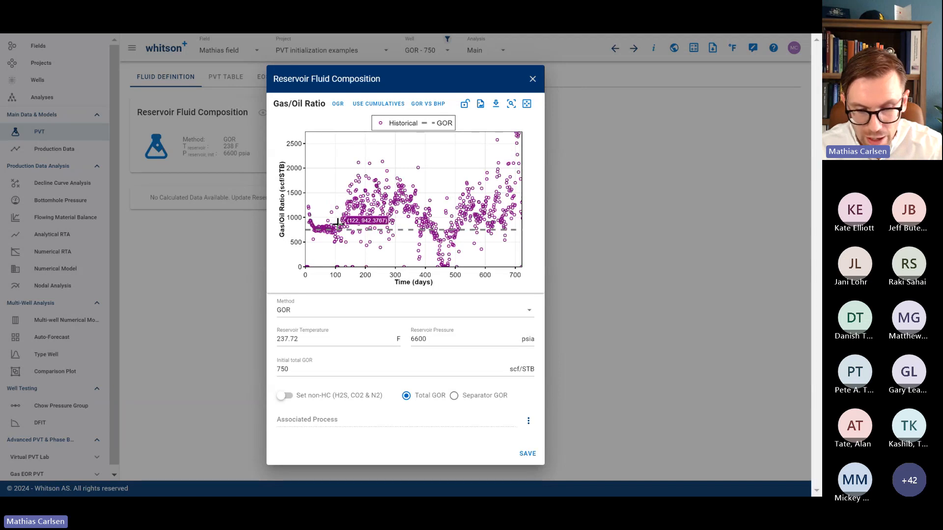
pyautogui.click(527, 105)
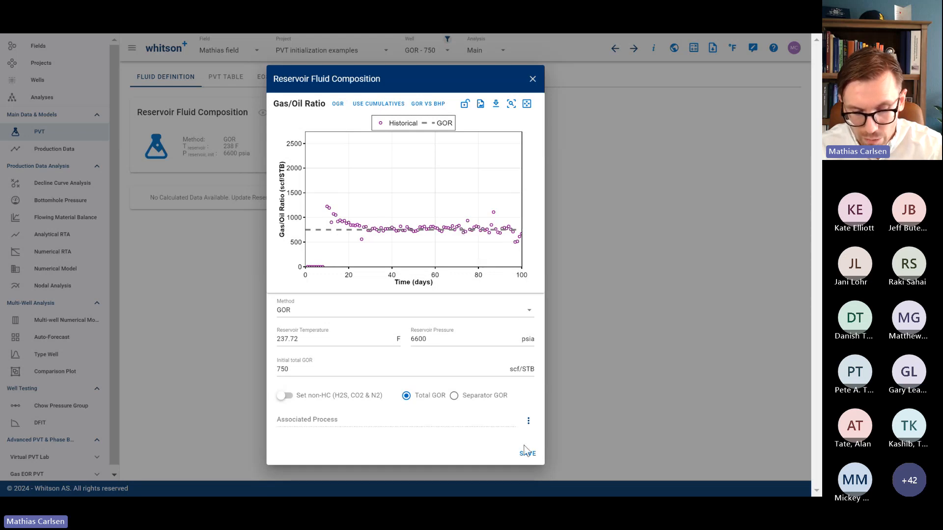
# Step: Set the GOR - 750 well's initial total GOR to 750 scf/STB along the early plateau and save the fluid composition
pyautogui.moveTo(447, 229)
pyautogui.mouseDown()
pyautogui.moveTo(447, 204)
pyautogui.moveTo(438, 233)
pyautogui.mouseUp()
pyautogui.click(325, 368)
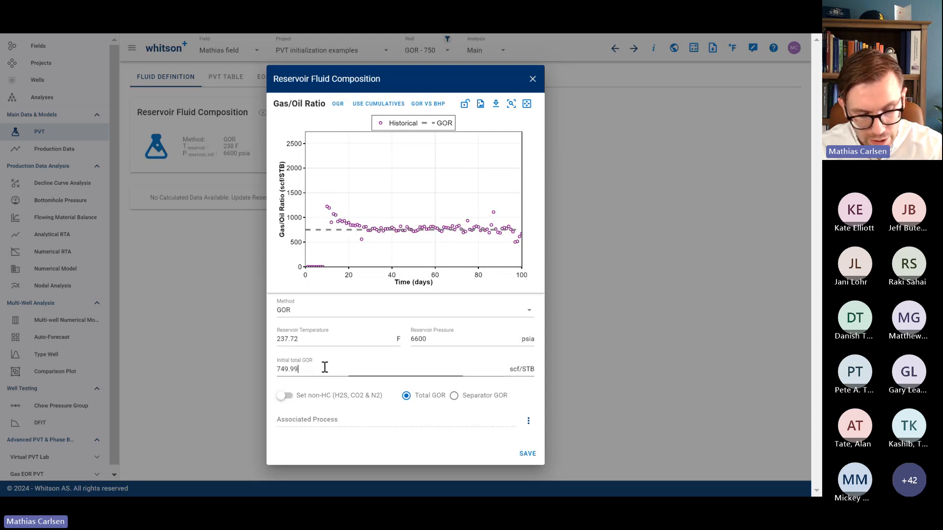
pyautogui.press('BackSpace')
pyautogui.press('BackSpace')
pyautogui.press('BackSpace')
pyautogui.press('BackSpace')
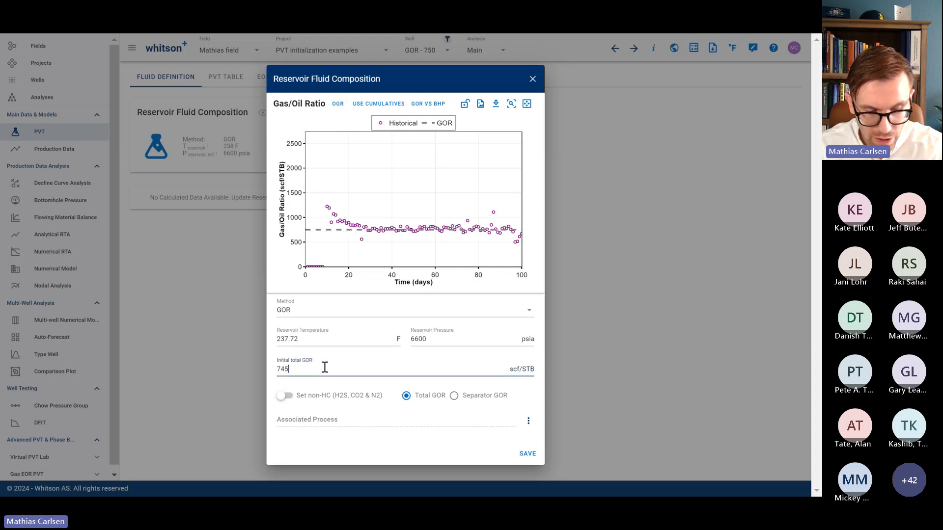
pyautogui.press('Return')
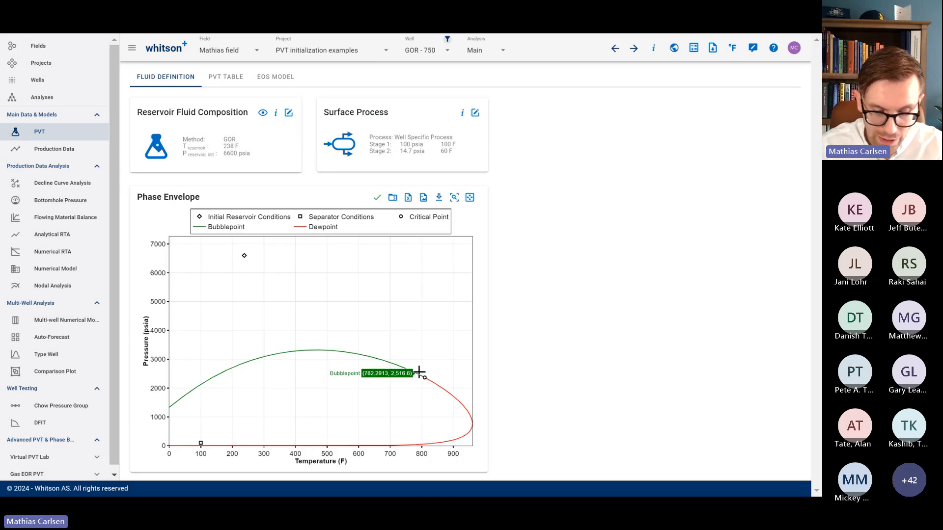
# Step: Examine the GOR - 750 well's bubblepoint at initial reservoir conditions, and look back through the earlier slides in PowerPoint
pyautogui.click(229, 77)
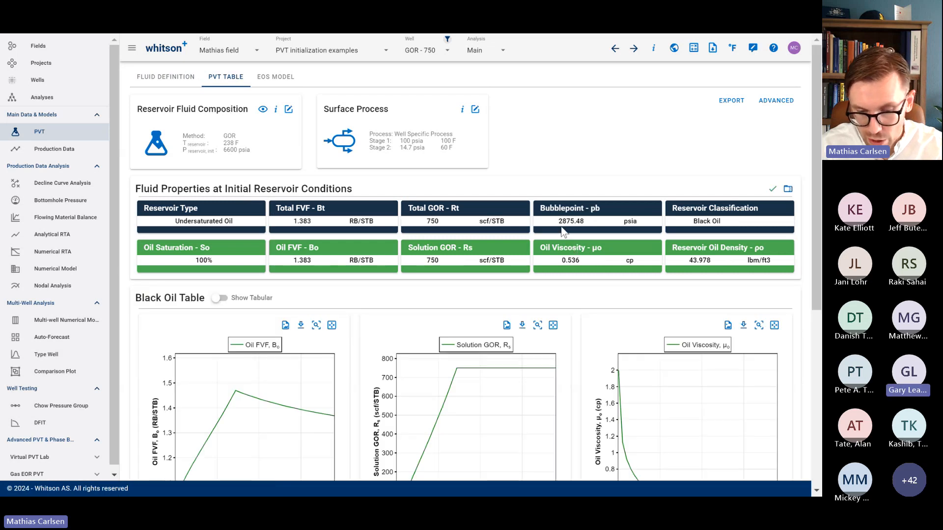
pyautogui.moveTo(559, 222); pyautogui.dragTo(583, 222)
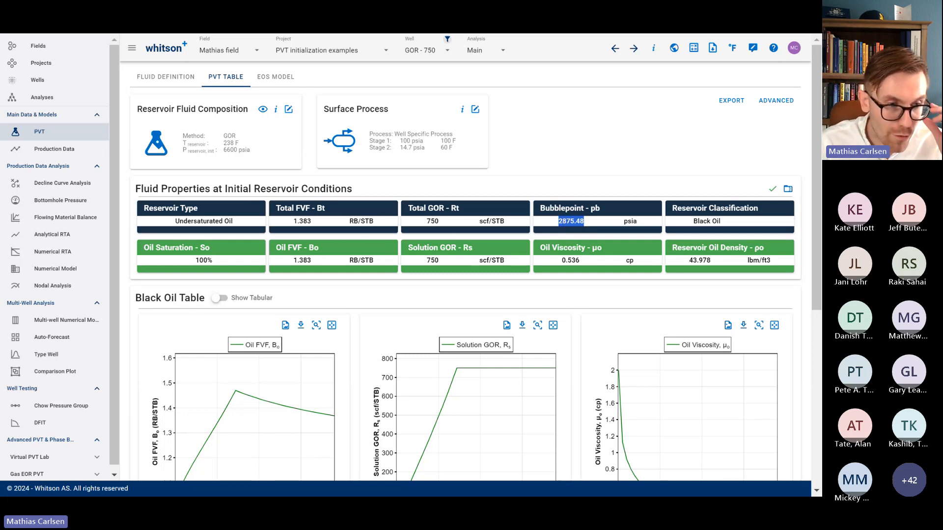
pyautogui.hotkey('alt', 'Tab')
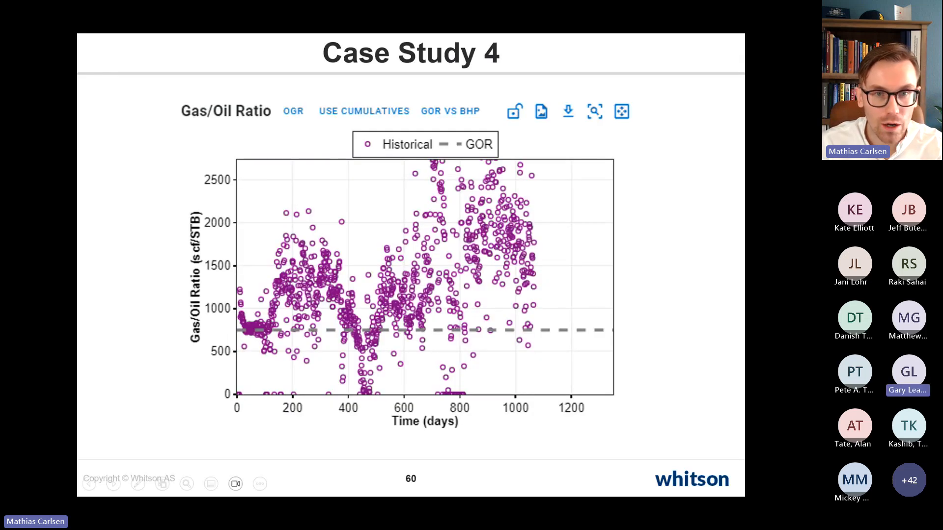
pyautogui.press('Left')
pyautogui.press('Left')
pyautogui.press('Left')
pyautogui.press('Left')
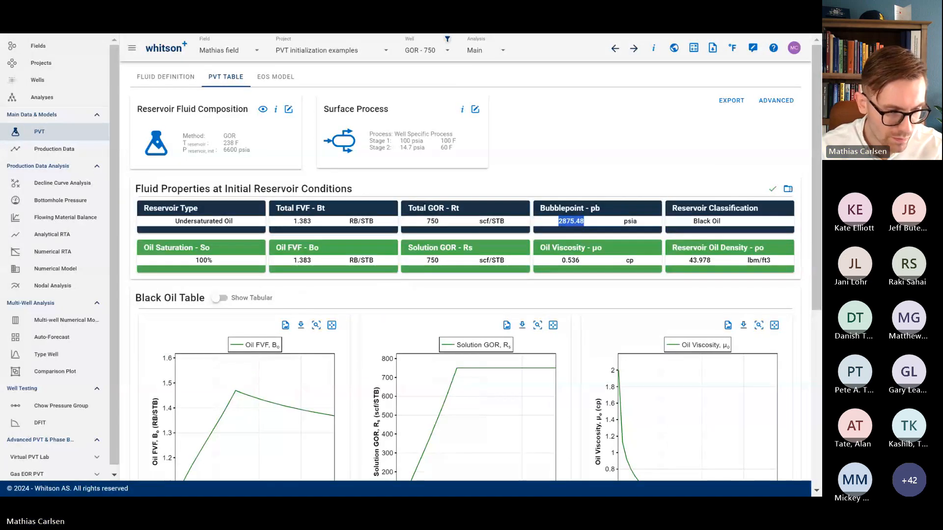
# Step: Open the GOR - 1000 well's reservoir fluid composition in whitson+ and compare its long-term GOR history with the first 100 days
pyautogui.click(31, 87)
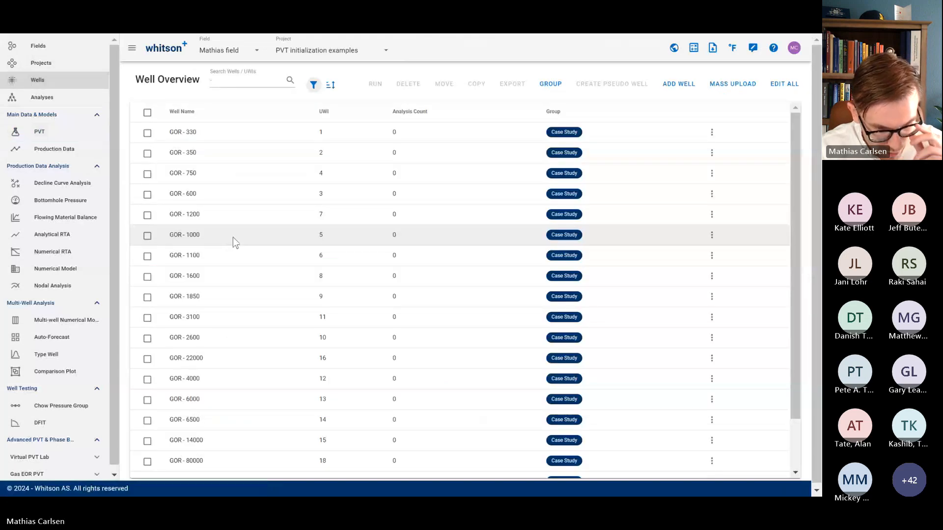
pyautogui.click(233, 237)
pyautogui.click(70, 133)
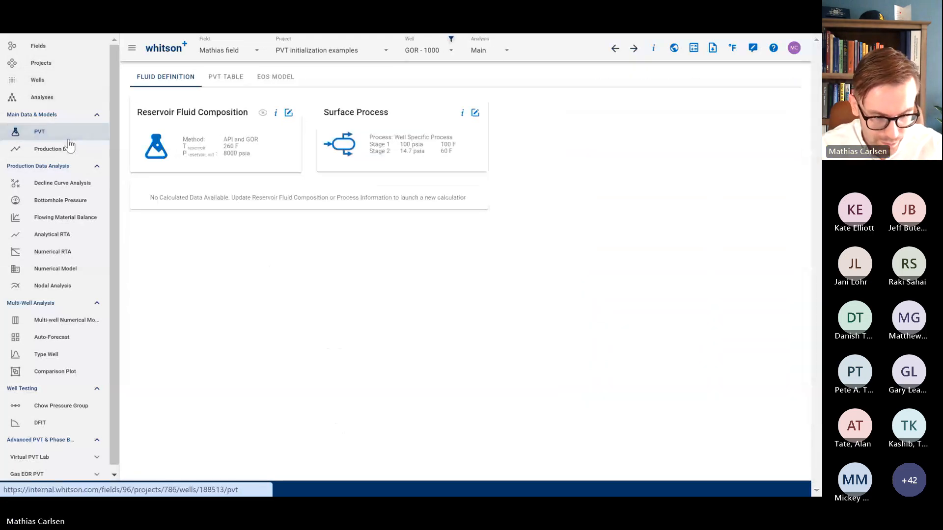
pyautogui.click(289, 113)
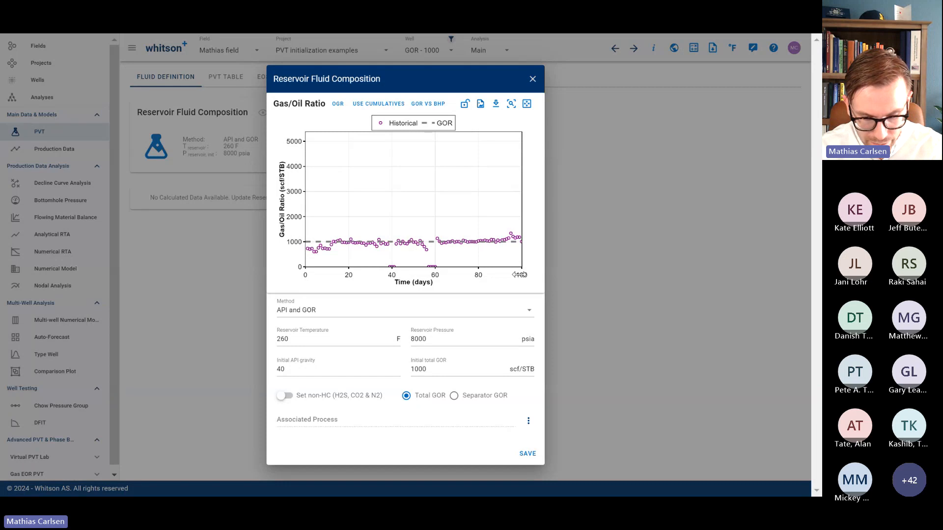
pyautogui.moveTo(520, 275); pyautogui.dragTo(312, 274)
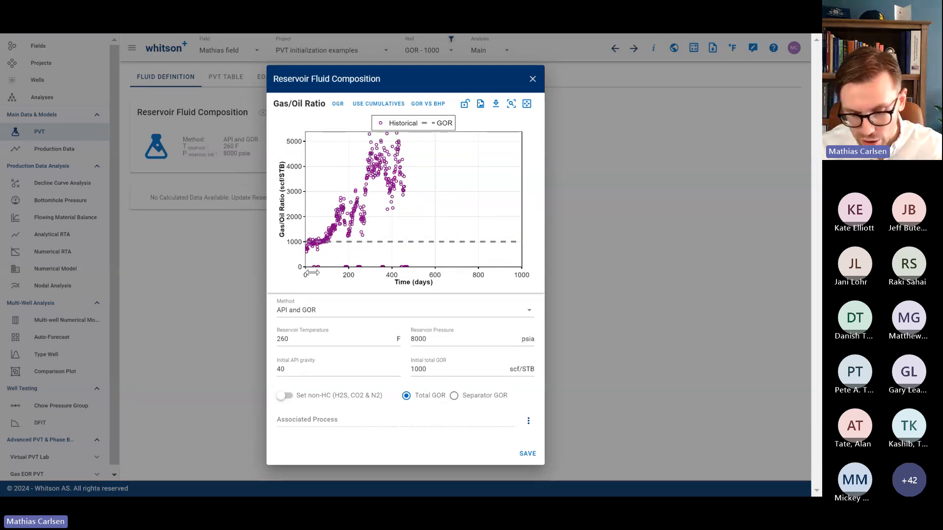
pyautogui.moveTo(313, 273); pyautogui.dragTo(521, 274)
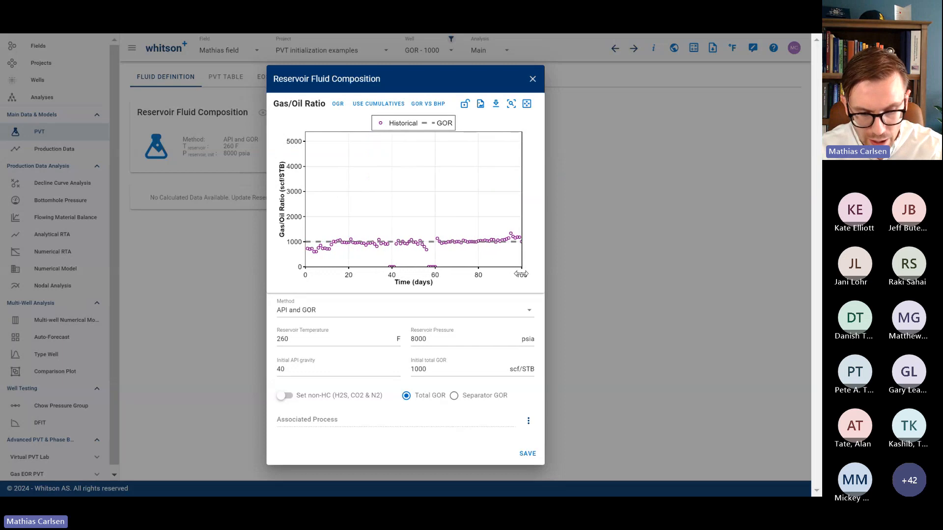
# Step: Save the GOR - 1000 well's fluid composition with the GOR method, and check its bubblepoint at initial reservoir conditions
pyautogui.click(329, 310)
pyautogui.click(314, 313)
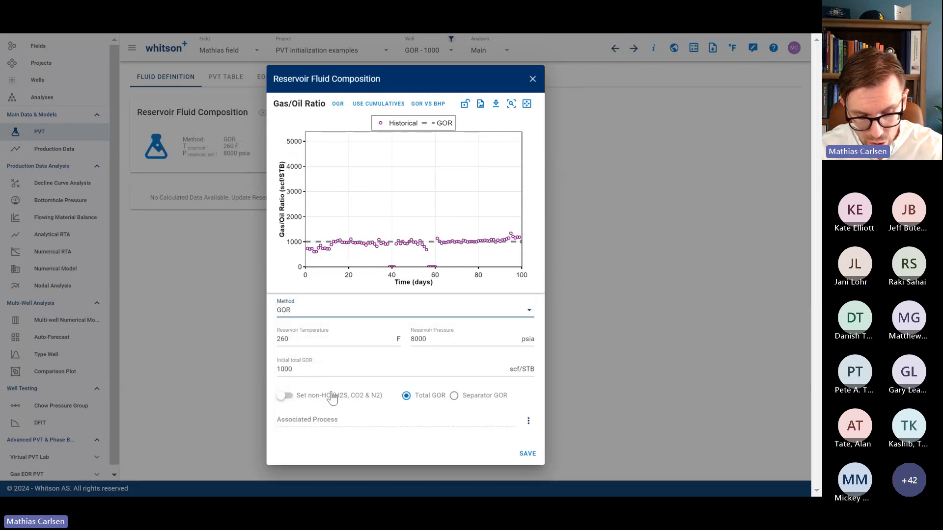
pyautogui.click(527, 454)
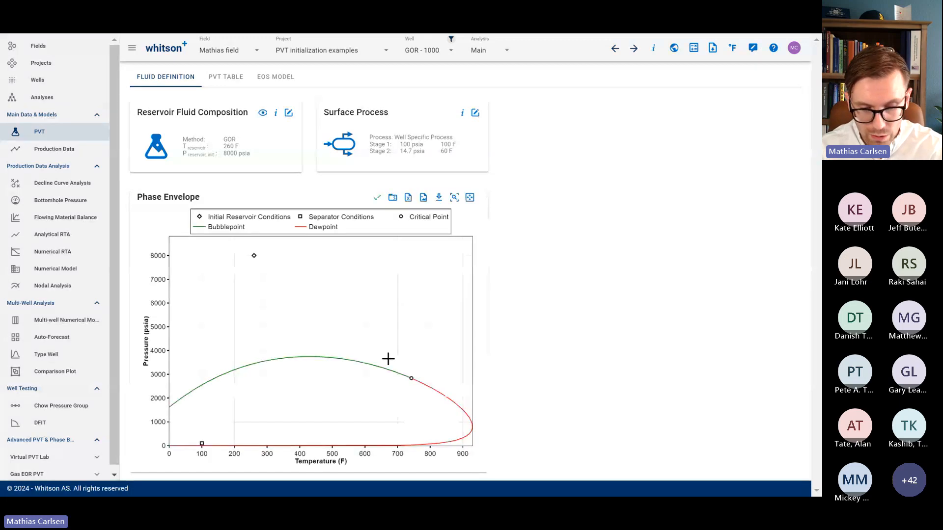
pyautogui.click(225, 77)
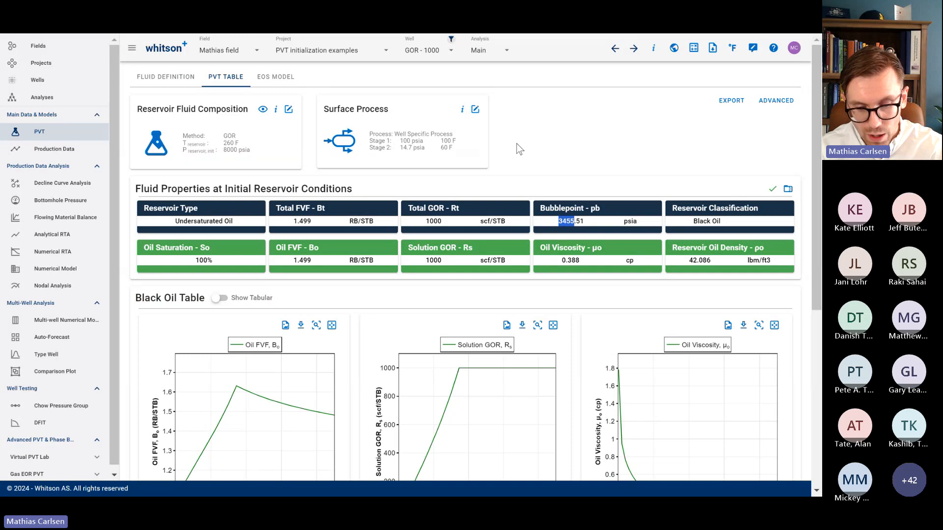
# Step: Open the GOR - 1200 well's reservoir fluid composition and limit the gas/oil ratio axis to 2500 scf/STB
pyautogui.click(88, 83)
pyautogui.click(222, 215)
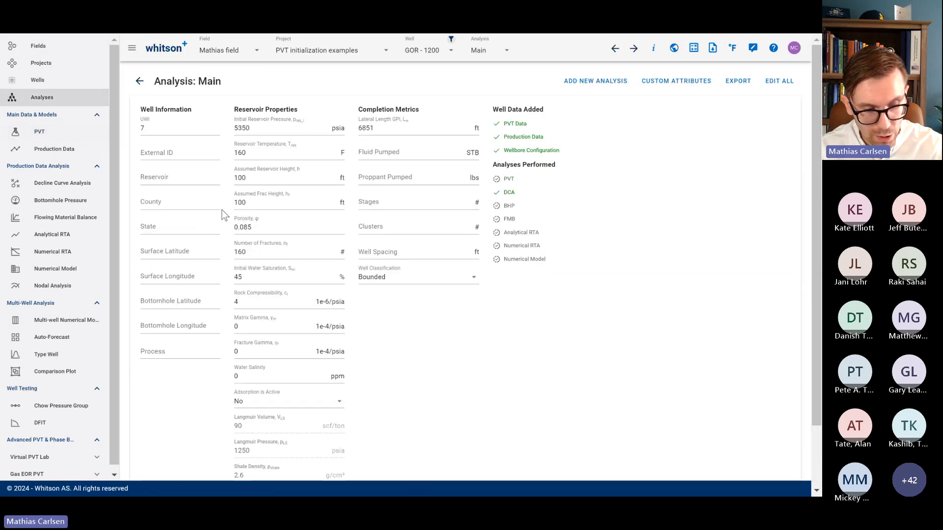
pyautogui.click(74, 133)
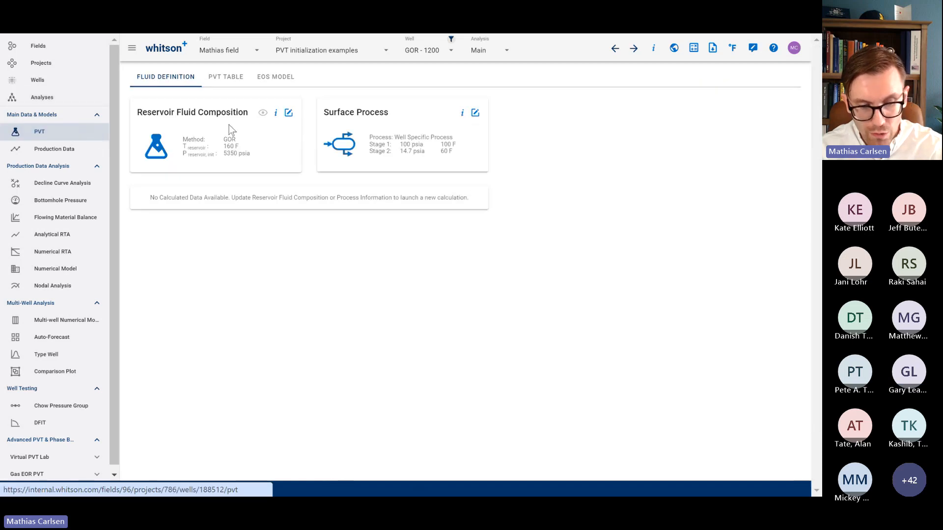
pyautogui.click(289, 112)
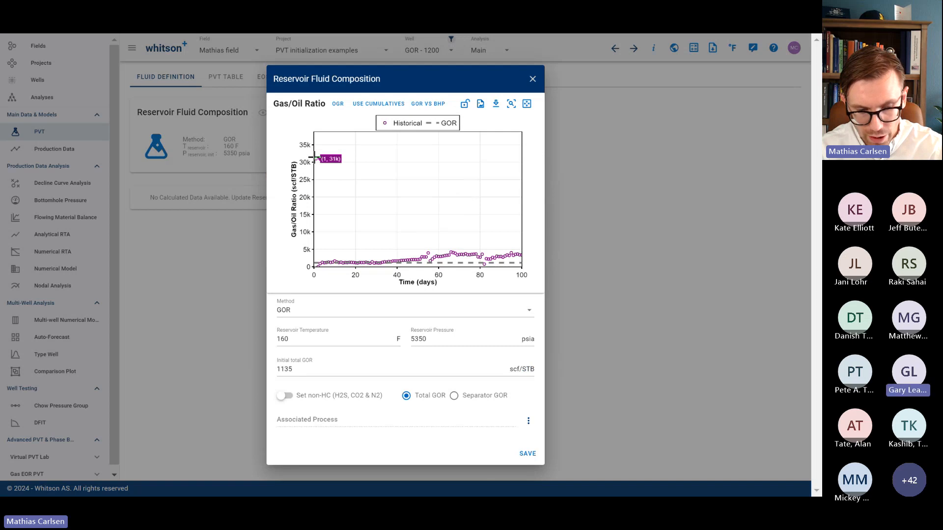
pyautogui.click(313, 137)
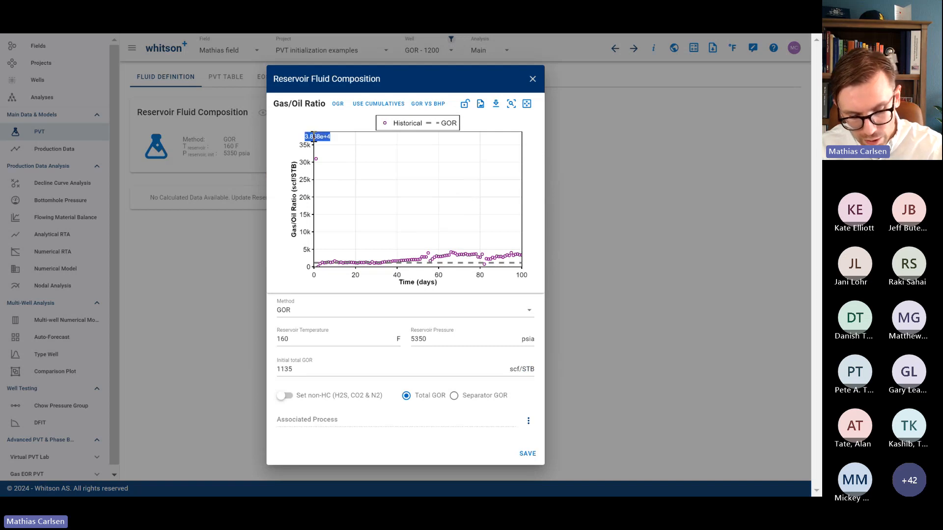
pyautogui.write('2500')
pyautogui.press('Return')
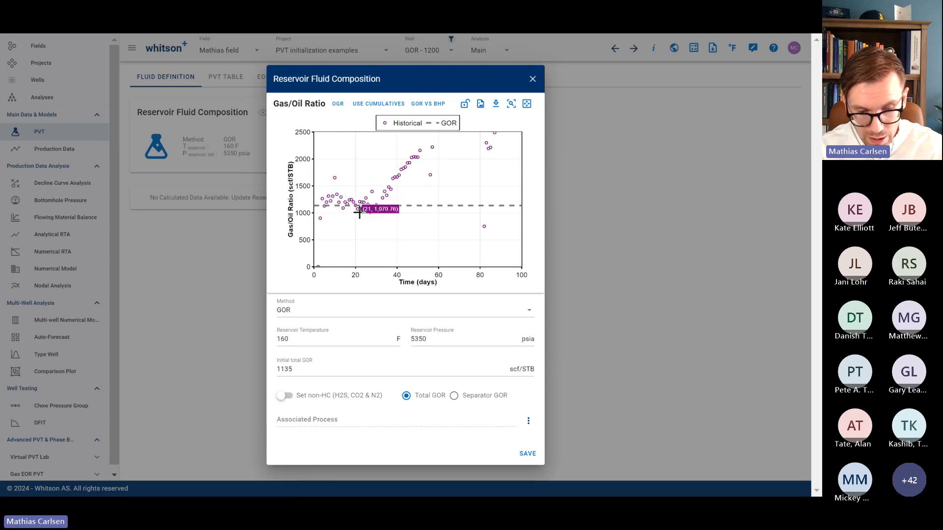
# Step: Check the cumulative-based GOR, set the initial total GOR to 1214.37 scf/STB along the early plateau, and save the fluid composition
pyautogui.click(384, 105)
pyautogui.click(384, 107)
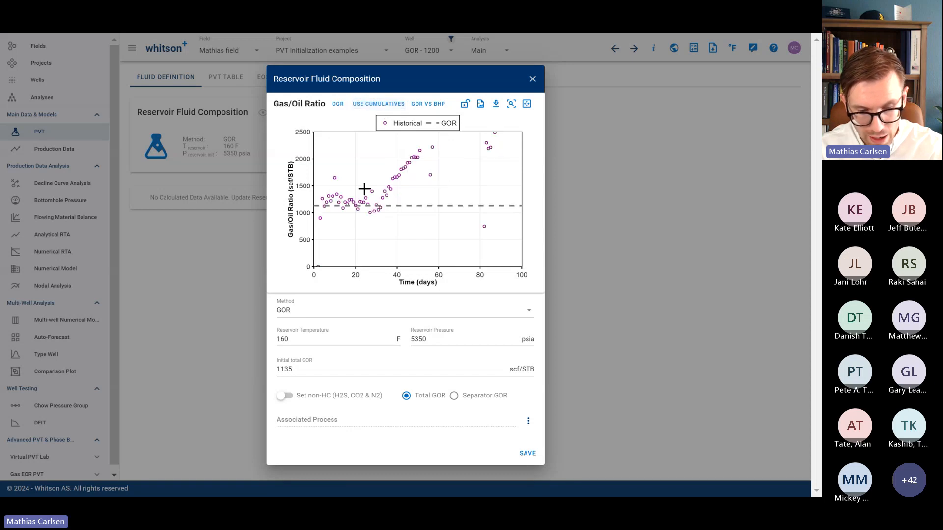
pyautogui.moveTo(353, 206); pyautogui.dragTo(353, 203)
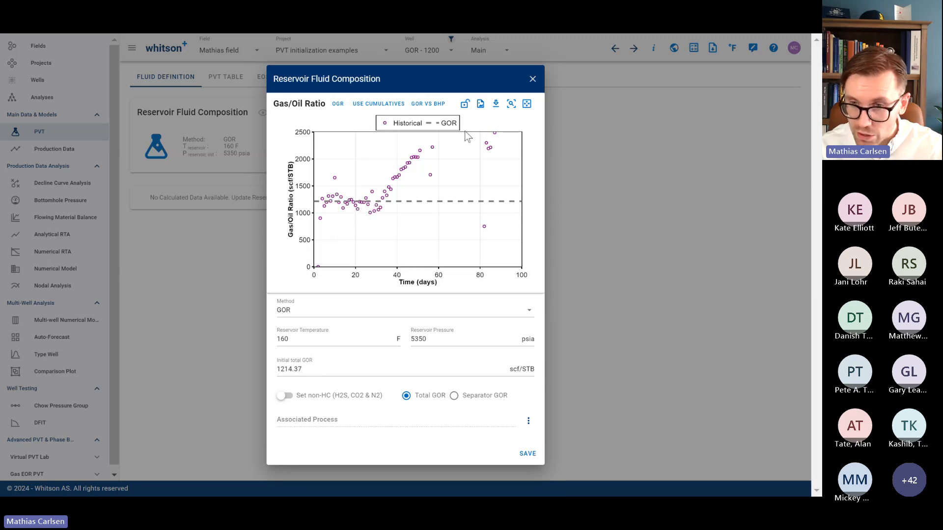
pyautogui.click(537, 459)
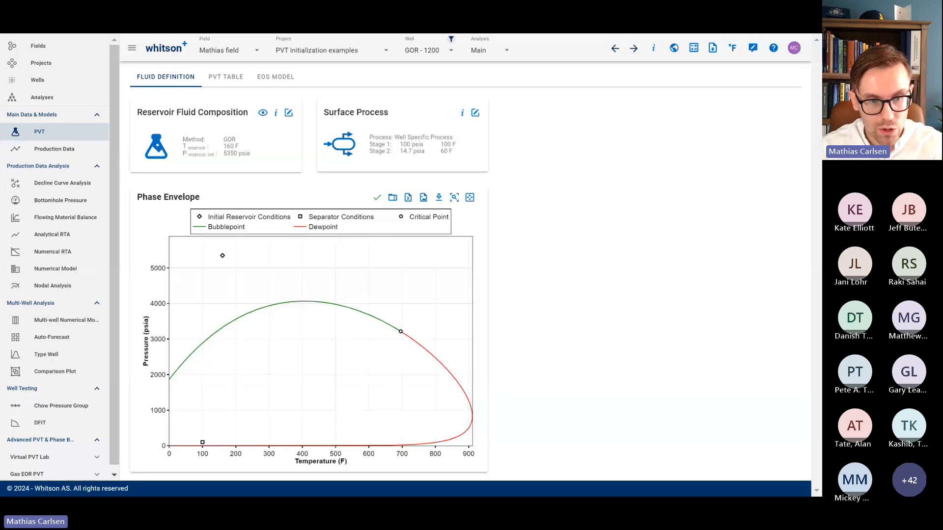
# Step: Review the case study GOR slides in PowerPoint up to Case Study 8, and return to the GOR - 1200 well in whitson+
pyautogui.hotkey('alt', 'Tab')
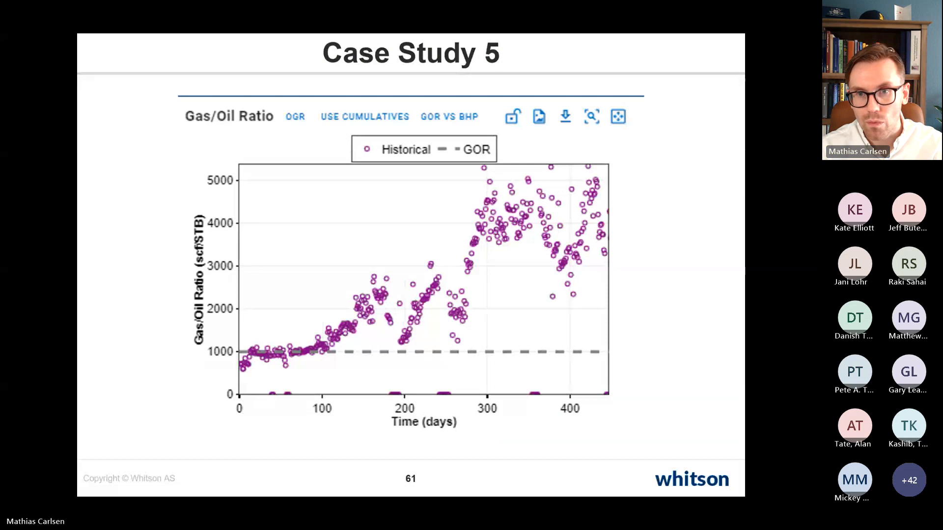
pyautogui.press('Right')
pyautogui.press('Right')
pyautogui.press('Right')
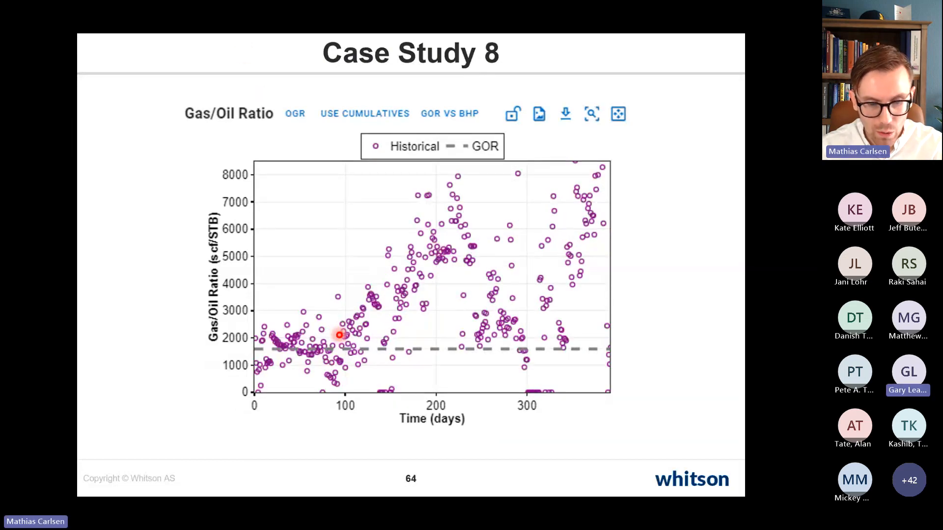
pyautogui.hotkey('alt', 'Tab')
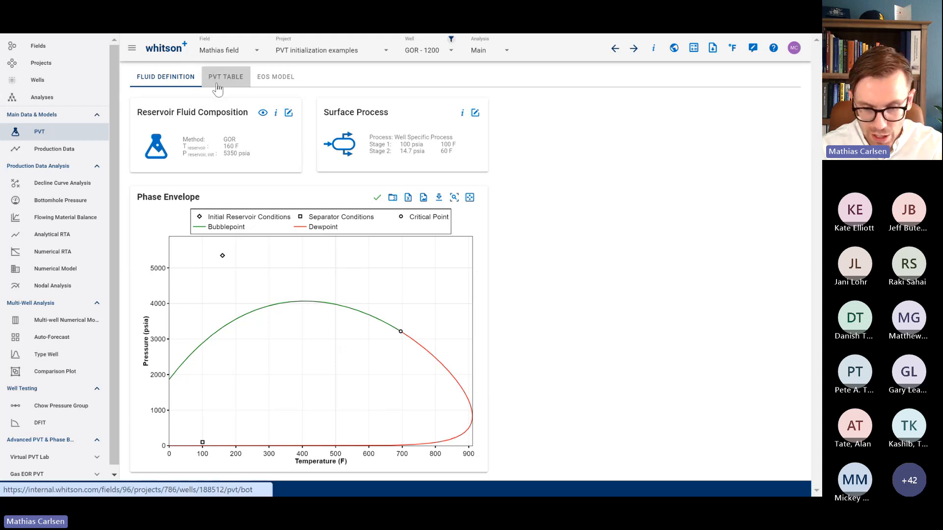
# Step: Check the GOR - 1200 well's fluid properties at initial reservoir conditions in its PVT table
pyautogui.click(217, 79)
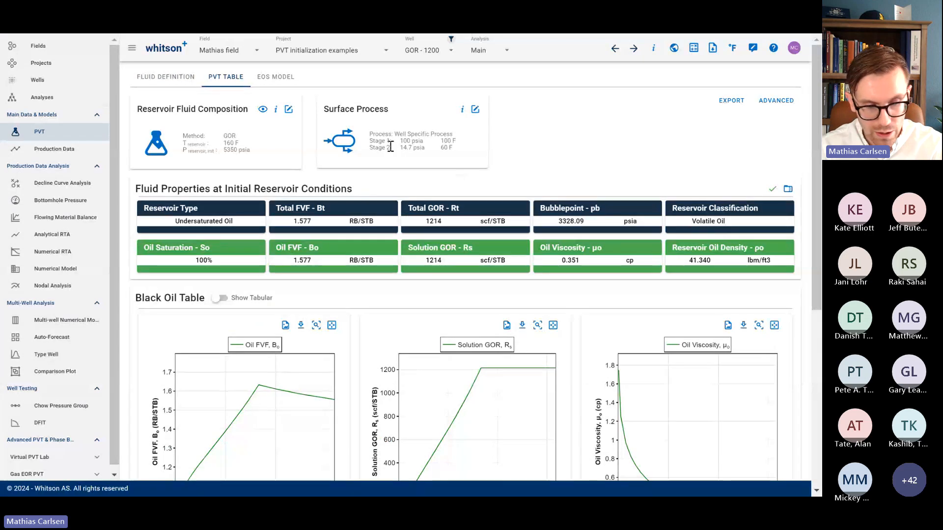
pyautogui.click(173, 89)
pyautogui.click(79, 96)
# Step: Open the GOR - 1600 well's reservoir fluid composition, and set the plot to about 220 days and 6300 scf/STB
pyautogui.click(74, 80)
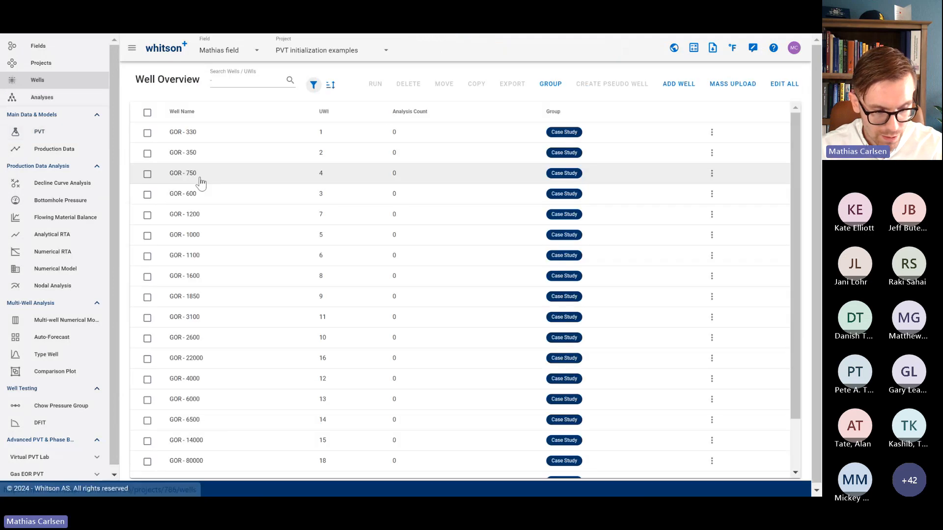
pyautogui.scroll(-2, 201, 183)
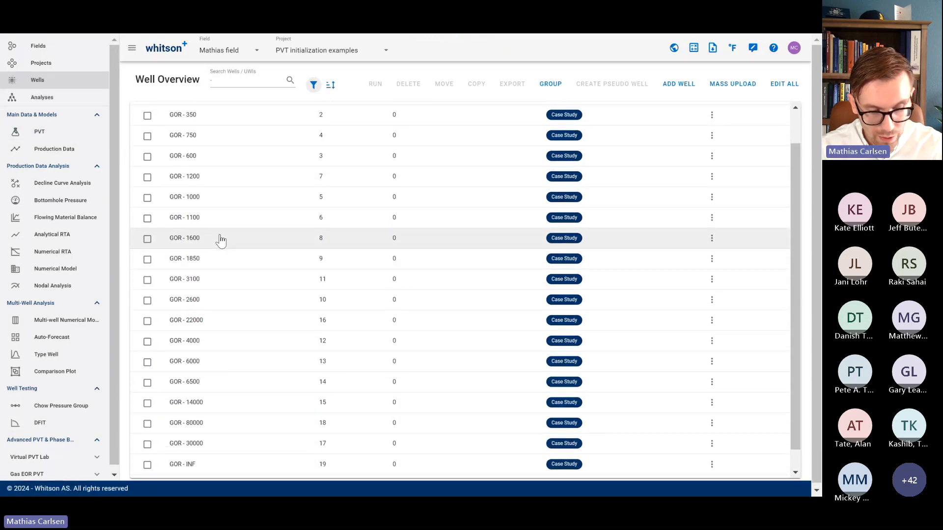
pyautogui.click(221, 240)
pyautogui.click(74, 132)
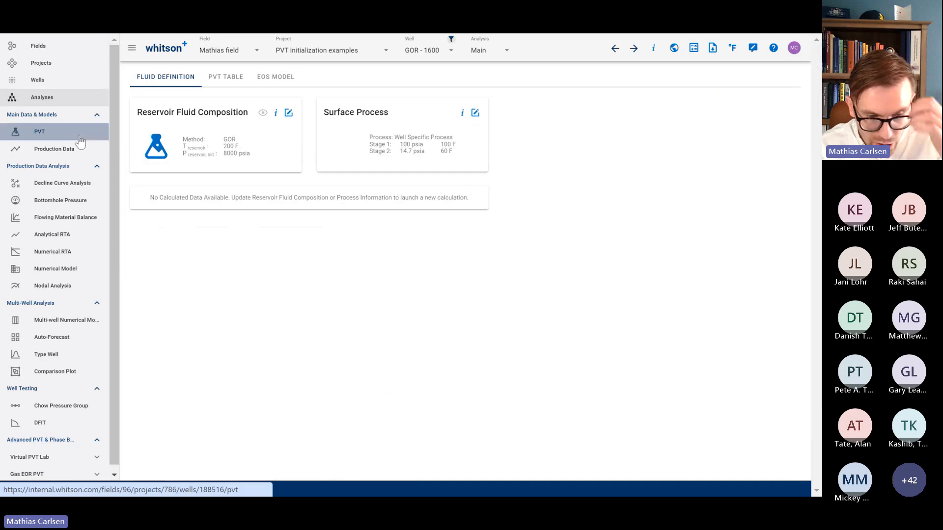
pyautogui.click(288, 113)
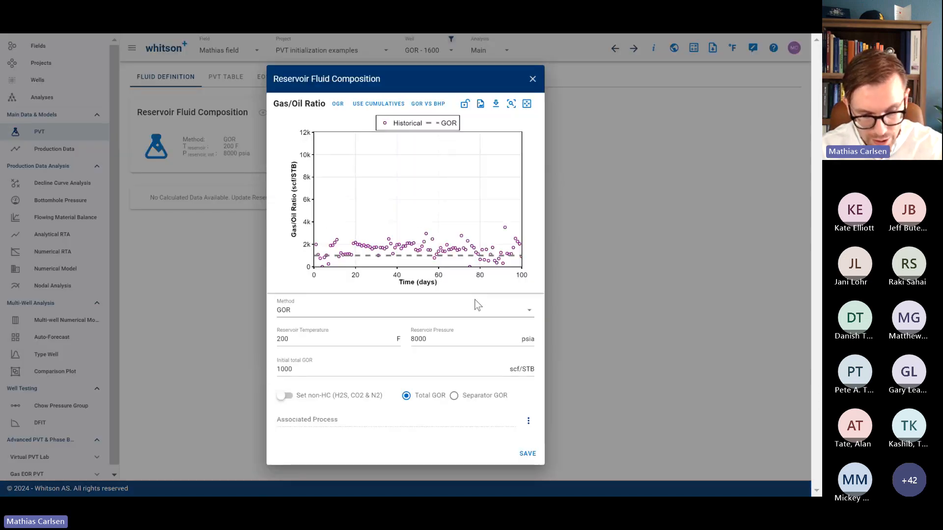
pyautogui.moveTo(520, 272); pyautogui.dragTo(449, 275)
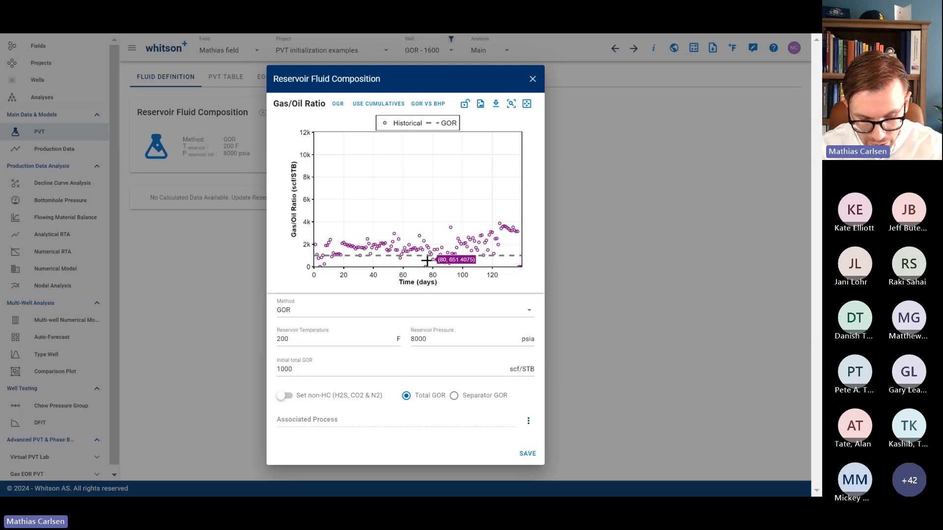
pyautogui.moveTo(308, 141); pyautogui.dragTo(306, 108)
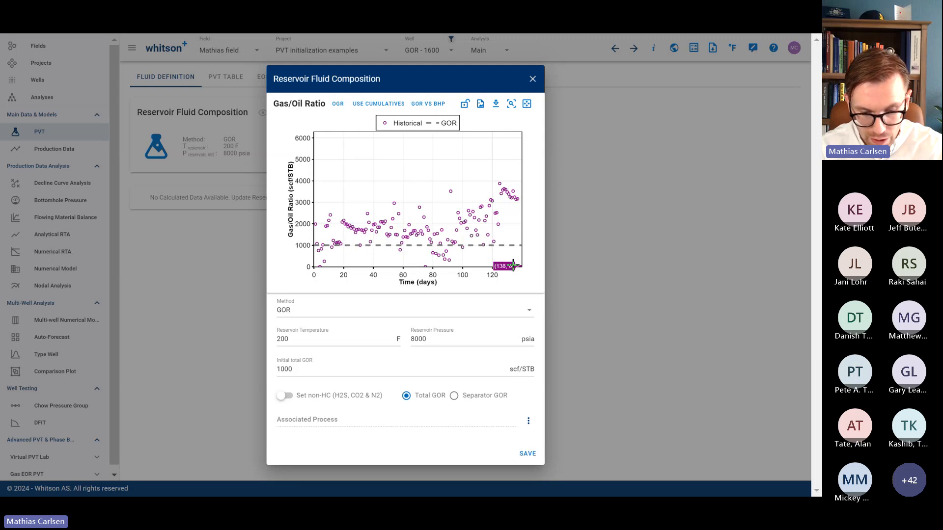
pyautogui.moveTo(513, 268); pyautogui.dragTo(438, 267)
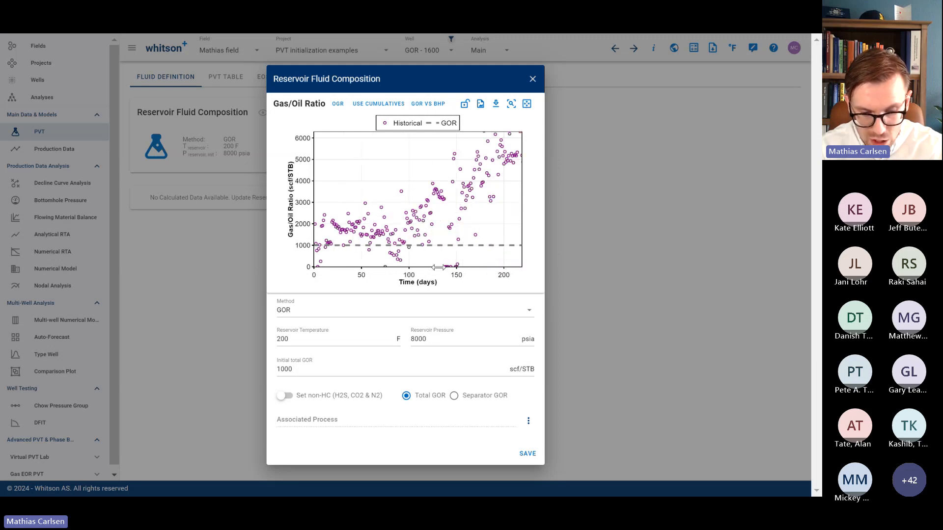
# Step: Compare the GOR - 1600 well's historical GOR with the cumulative-based GOR over about 425 days
pyautogui.click(376, 104)
pyautogui.click(375, 104)
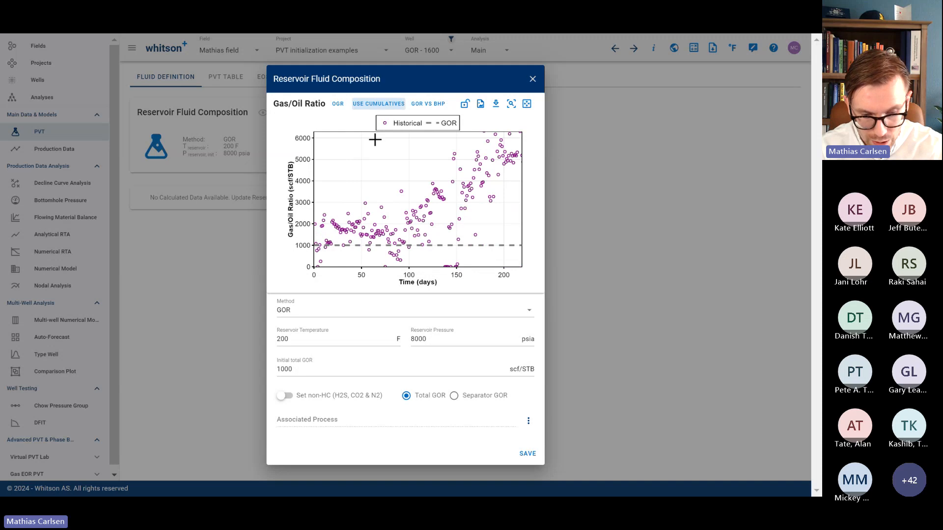
pyautogui.click(369, 106)
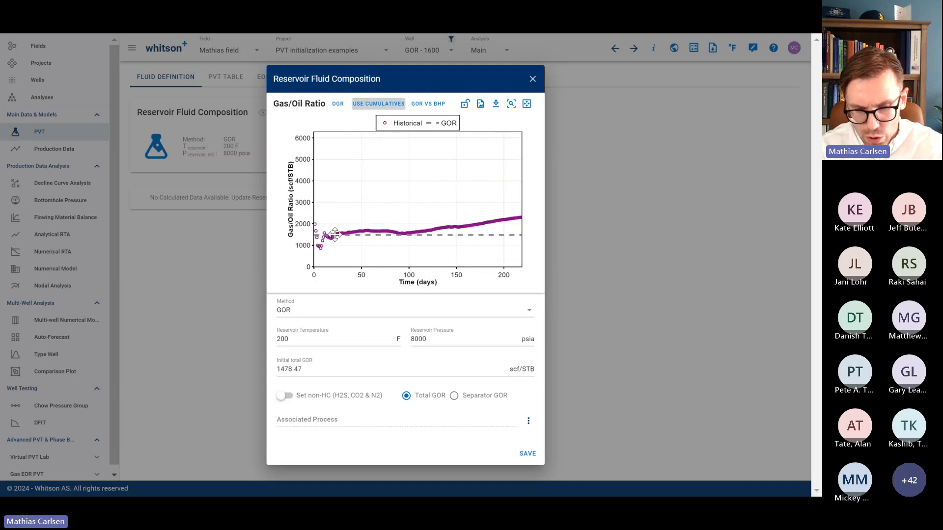
pyautogui.click(366, 104)
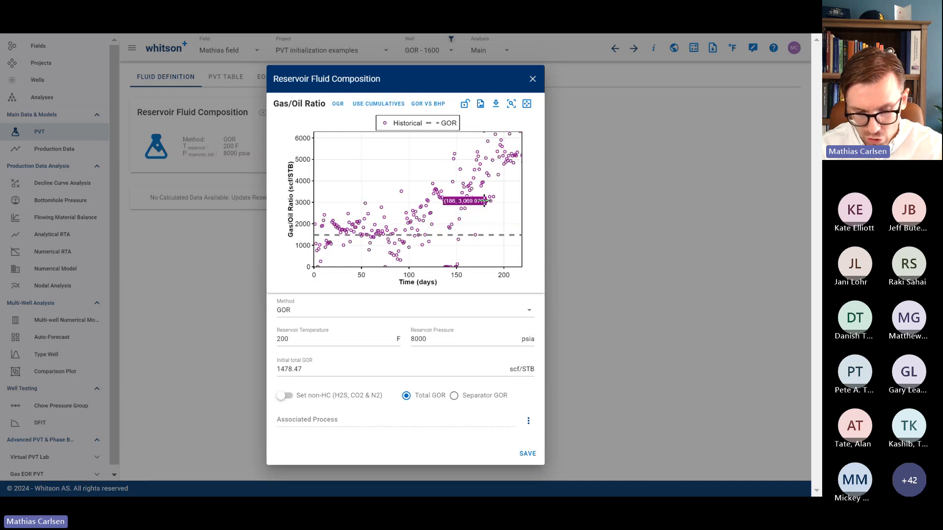
pyautogui.moveTo(511, 273); pyautogui.dragTo(413, 281)
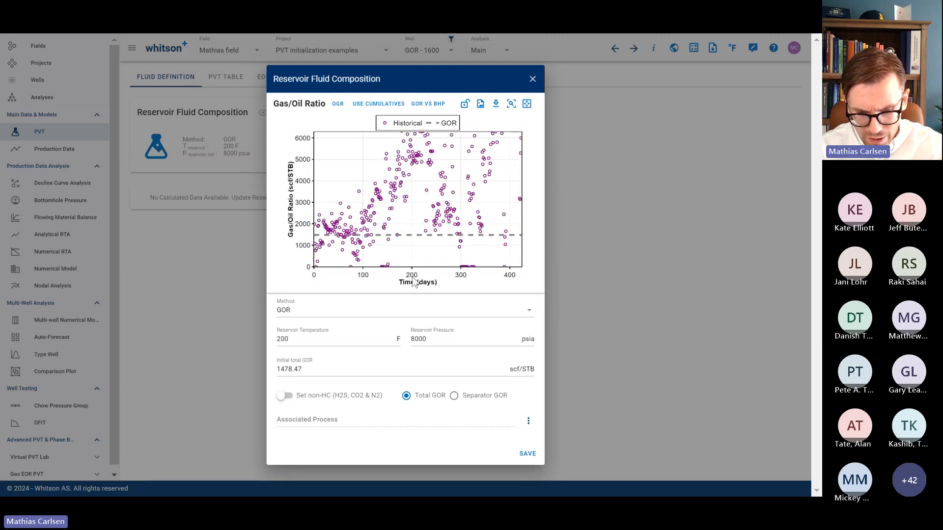
pyautogui.click(367, 105)
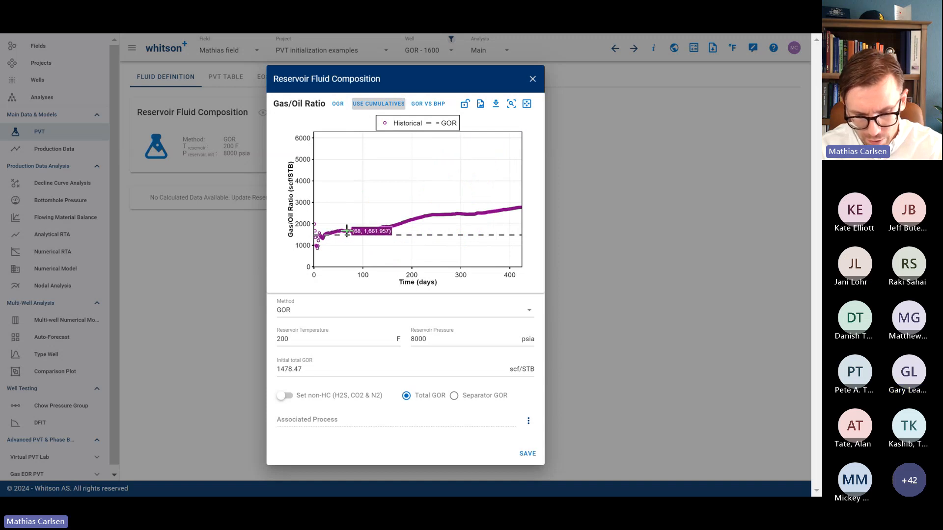
# Step: Set the GOR - 1600 well's initial total GOR to 1500 scf/STB
pyautogui.click(379, 368)
pyautogui.moveTo(379, 368); pyautogui.dragTo(266, 371)
pyautogui.write('15')
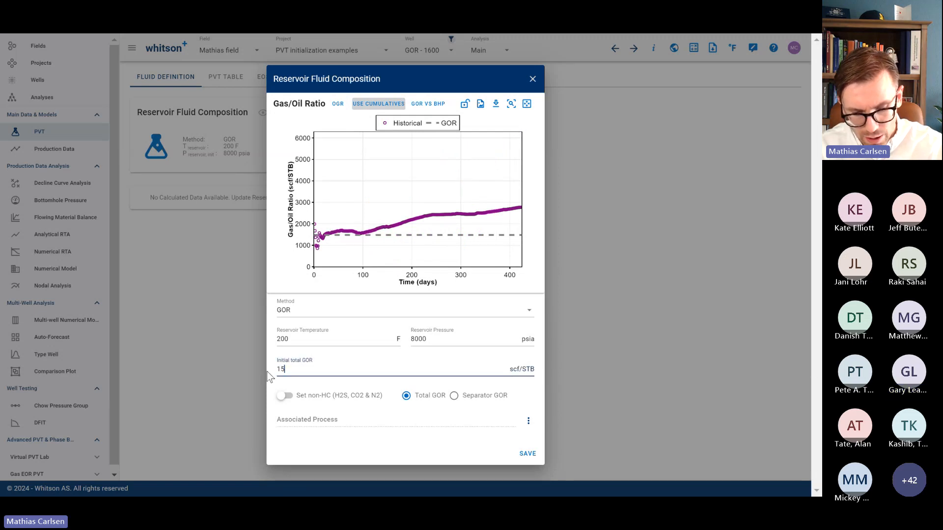
pyautogui.write('00')
pyautogui.press('Tab')
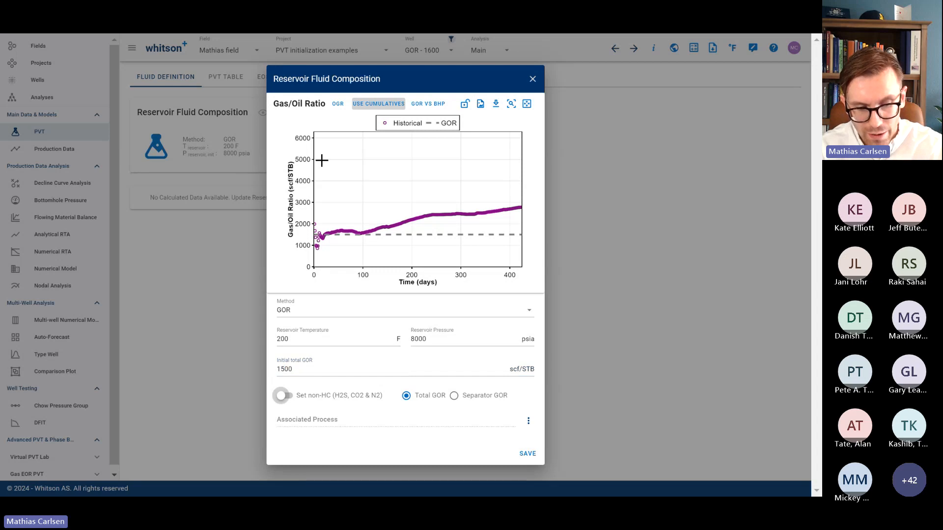
# Step: Set the initial total GOR to 1600 scf/STB along the early cumulative GOR plateau, and save the fluid composition
pyautogui.moveTo(312, 133); pyautogui.dragTo(308, 107)
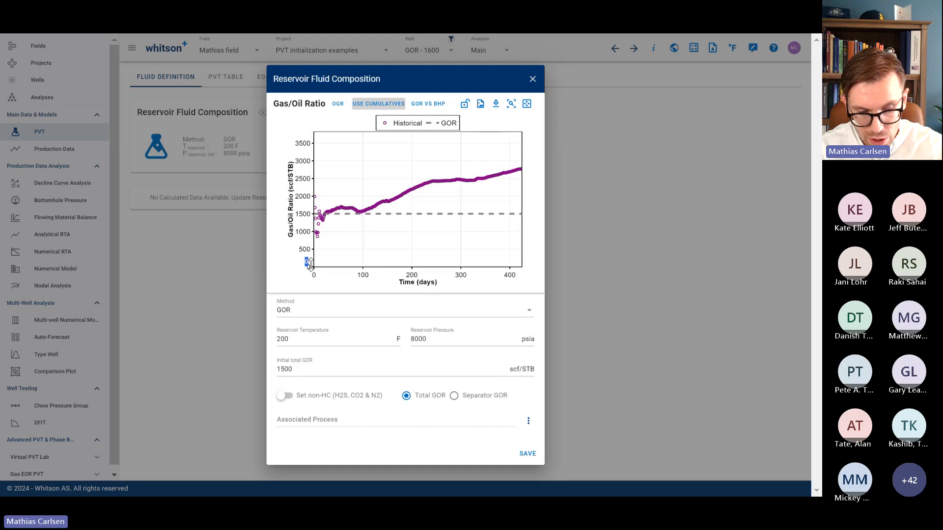
pyautogui.moveTo(312, 139); pyautogui.dragTo(311, 117)
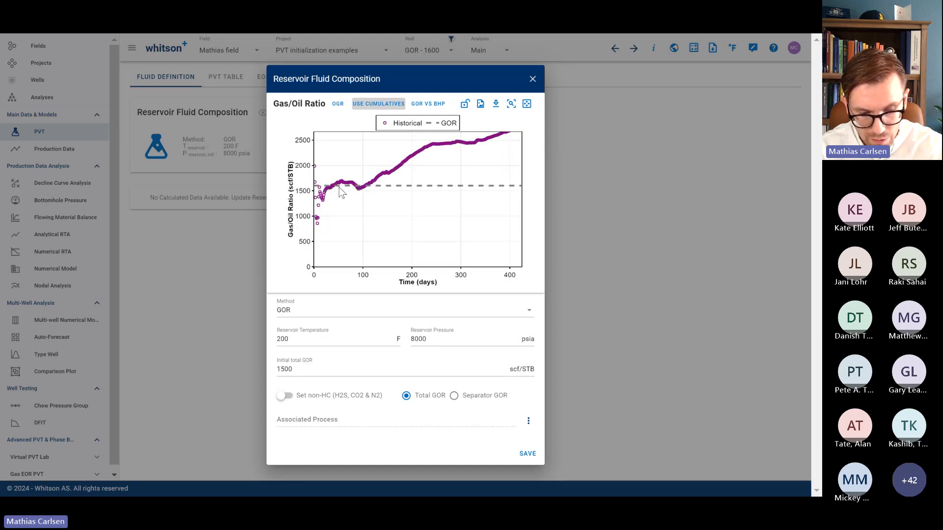
pyautogui.click(320, 370)
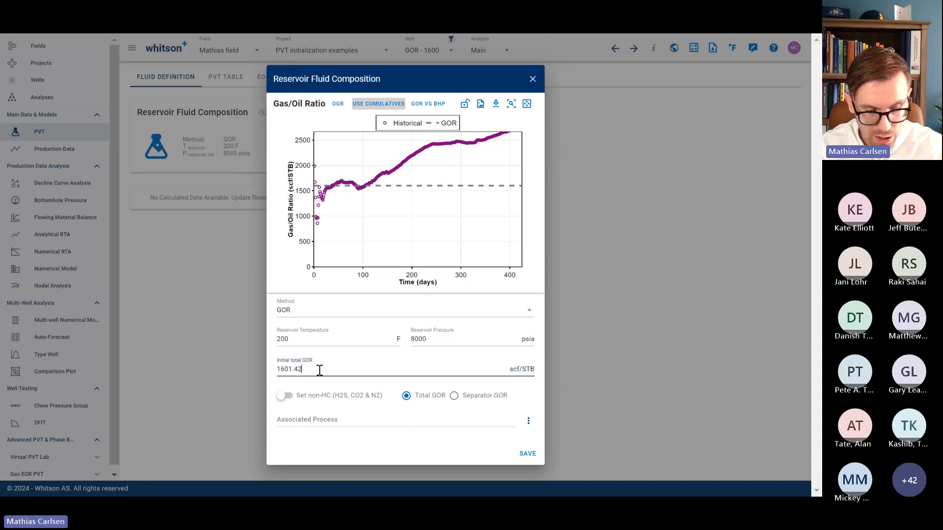
pyautogui.click(378, 405)
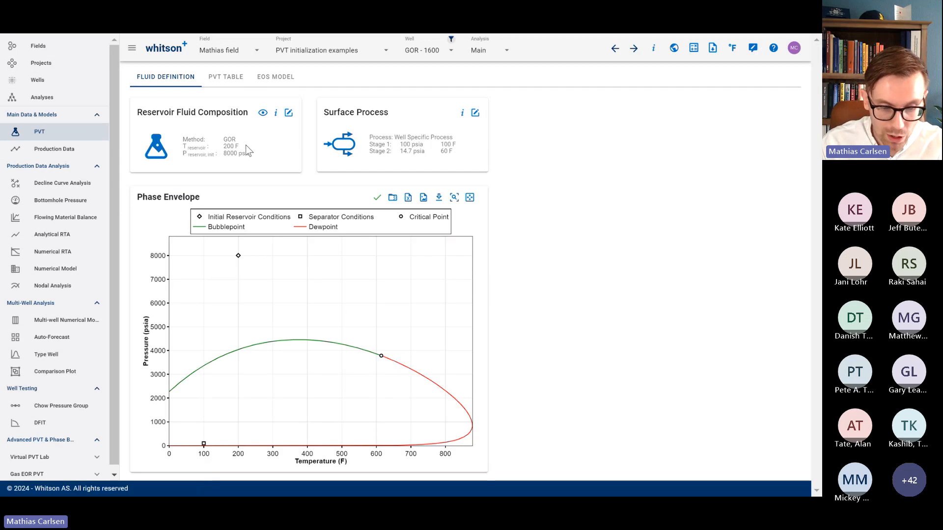
# Step: Check the GOR - 1600 well's bubblepoint at initial reservoir conditions in the PVT table
pyautogui.click(224, 81)
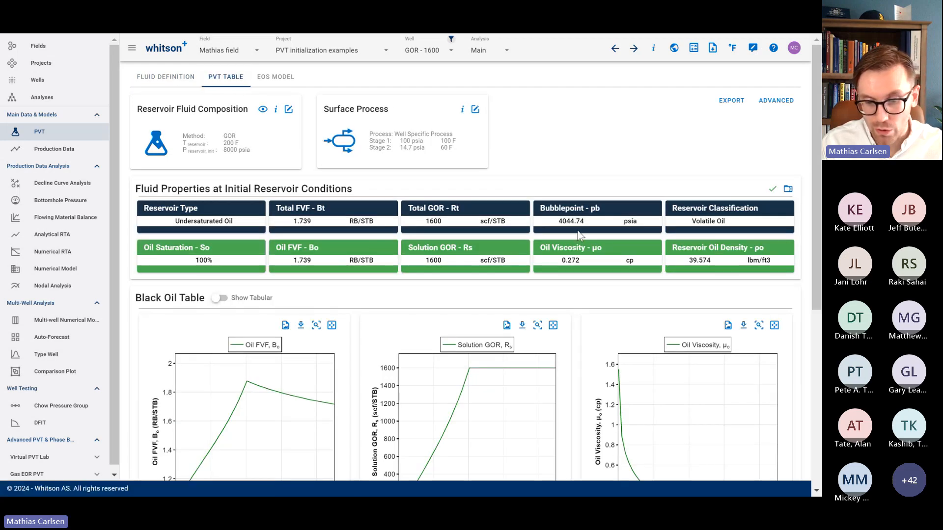
pyautogui.moveTo(560, 223); pyautogui.dragTo(586, 224)
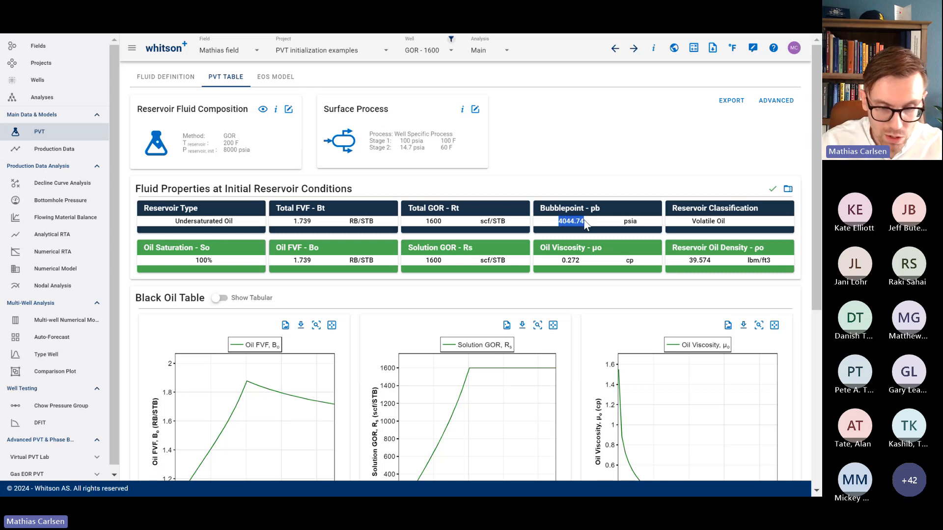
# Step: Open the GOR - 2600 well's reservoir fluid composition and change its method to GOR
pyautogui.click(91, 80)
pyautogui.scroll(-3, 206, 233)
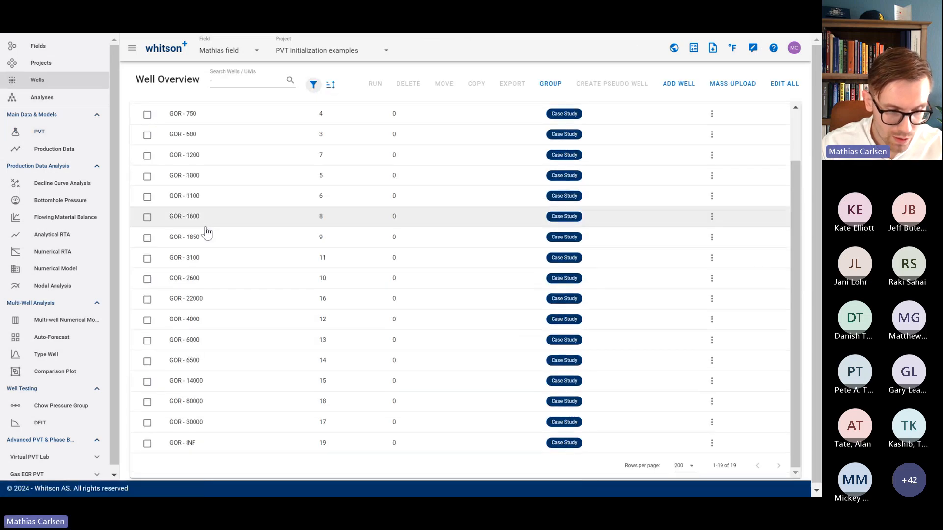
pyautogui.click(208, 282)
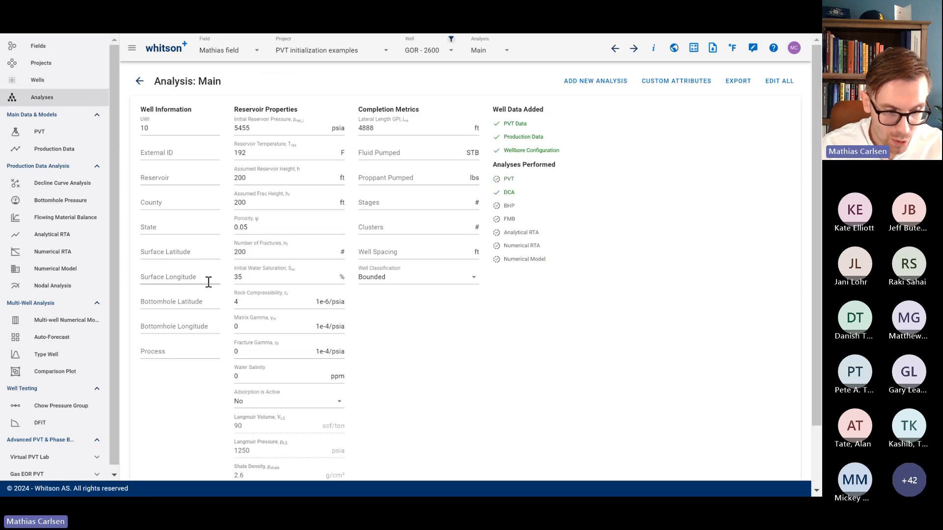
pyautogui.click(89, 133)
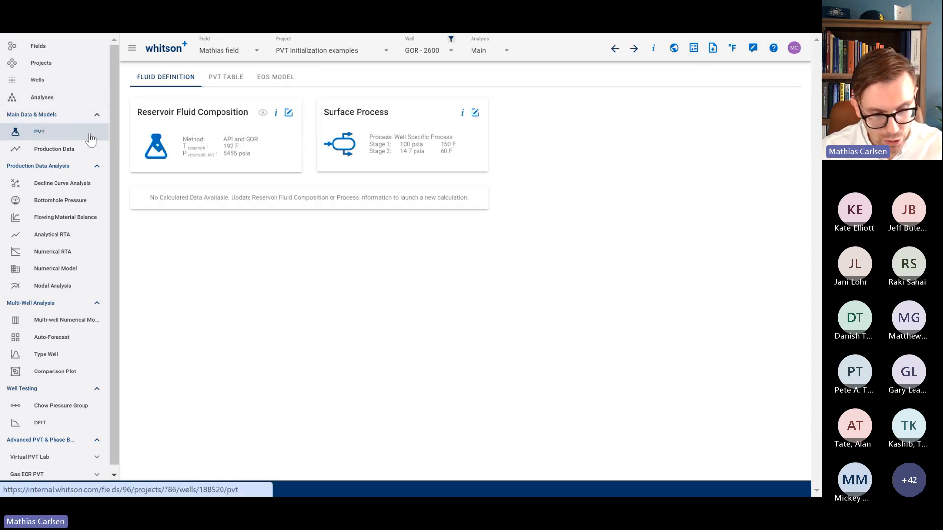
pyautogui.click(288, 112)
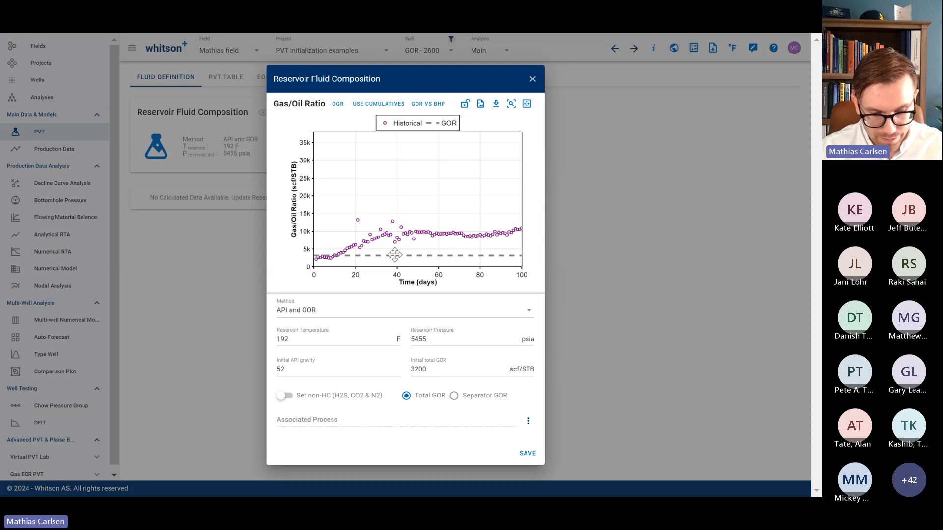
pyautogui.click(321, 311)
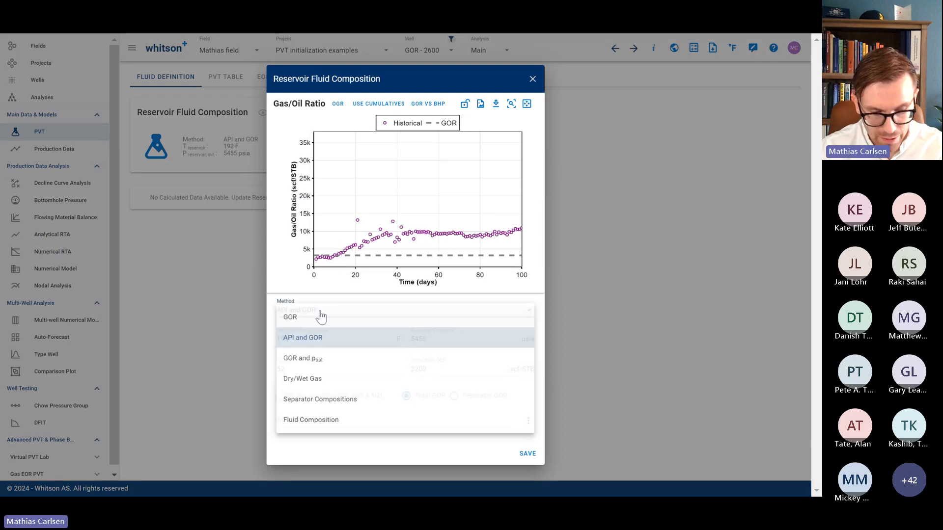
pyautogui.click(312, 316)
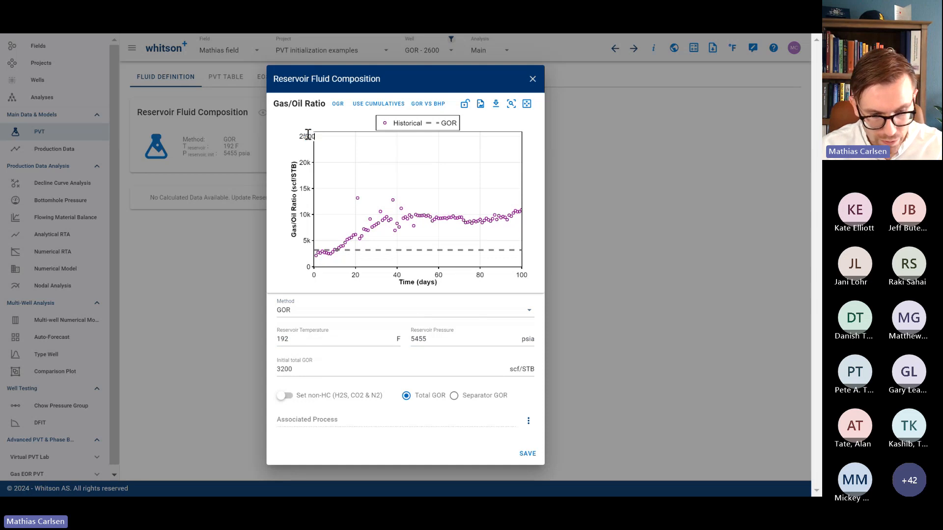
# Step: Limit the gas/oil ratio axis to about 12,000 scf/STB, and set the initial total GOR to 2776.92 scf/STB along the earliest points
pyautogui.click(511, 272)
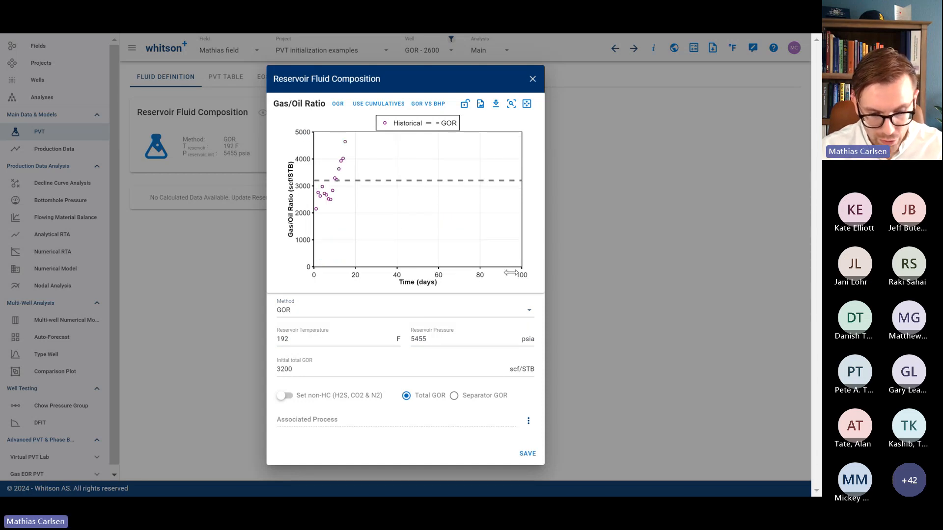
pyautogui.moveTo(309, 137); pyautogui.dragTo(307, 211)
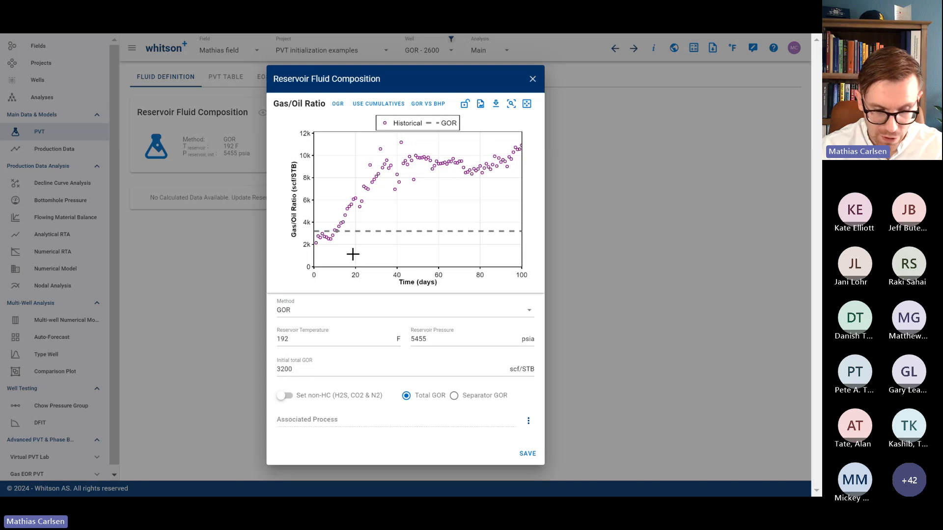
pyautogui.moveTo(347, 234); pyautogui.dragTo(347, 238)
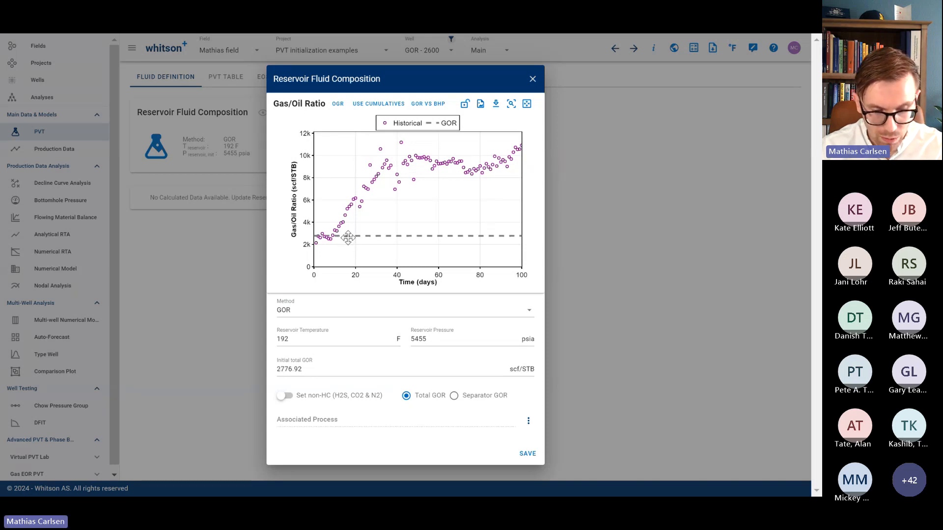
# Step: Limit the GOR plot's time axis to 20 days and its gas/oil ratio axis to about 4800 scf/STB
pyautogui.click(515, 269)
pyautogui.write('20')
pyautogui.press('Return')
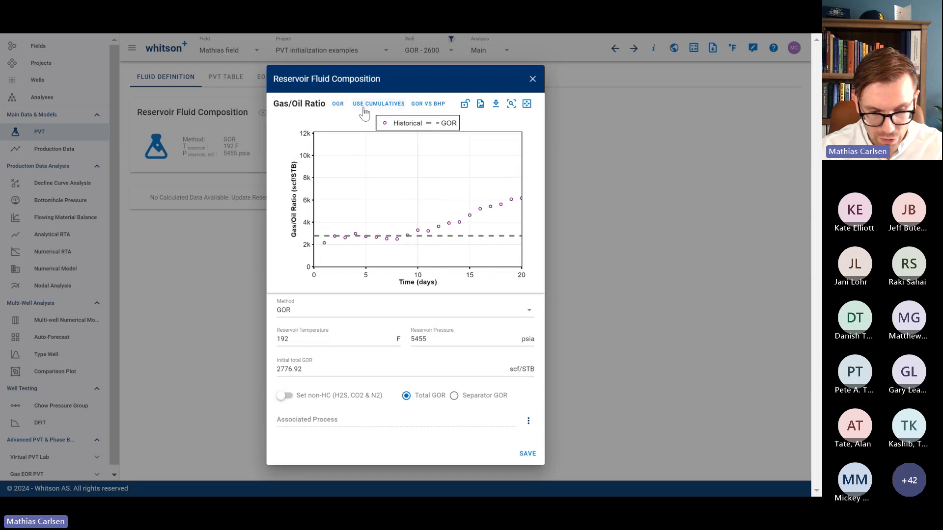
pyautogui.moveTo(308, 136); pyautogui.dragTo(310, 103)
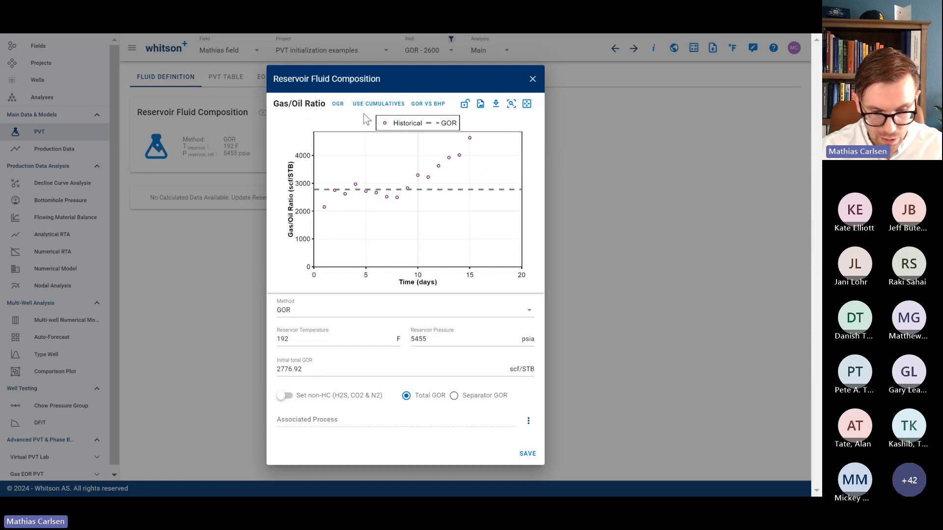
# Step: Set the initial total GOR to 2638.37 scf/STB along the early cumulative-based plateau, and save the GOR - 2600 well's fluid composition
pyautogui.click(379, 104)
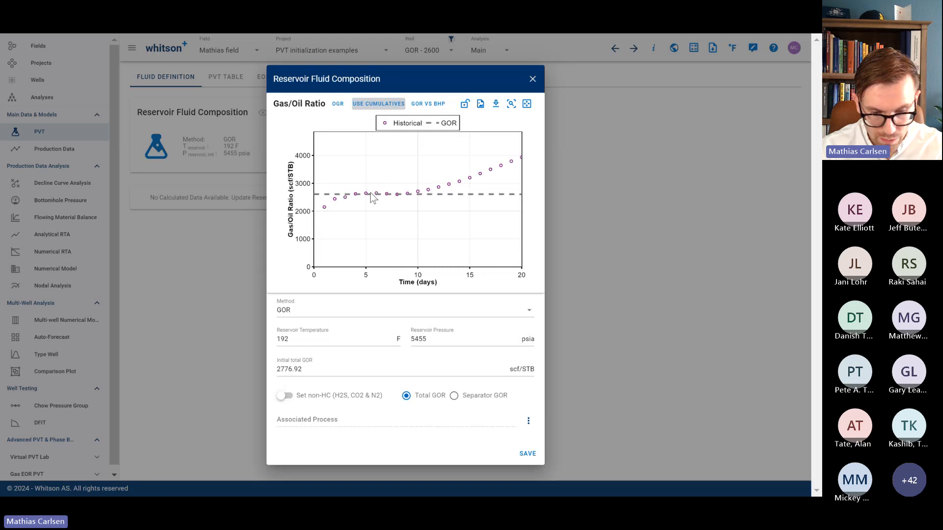
pyautogui.moveTo(371, 193); pyautogui.dragTo(369, 191)
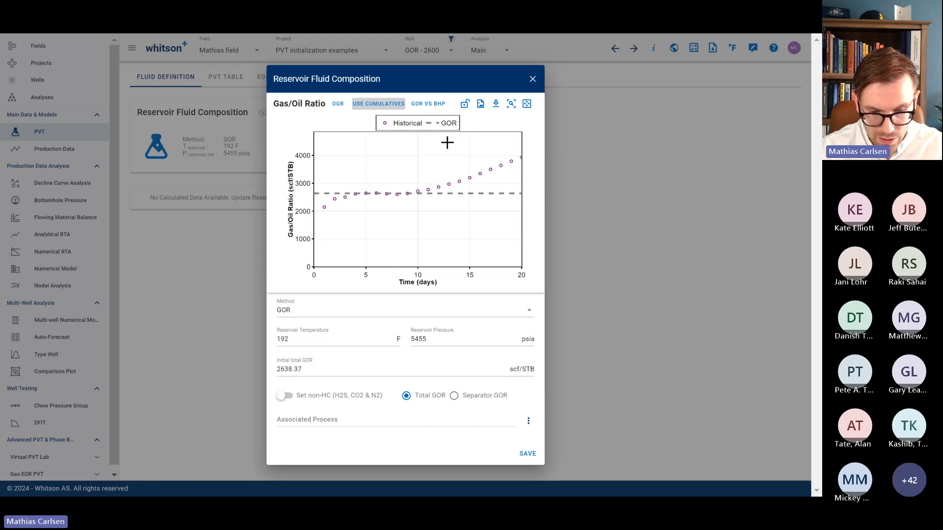
pyautogui.click(390, 104)
pyautogui.click(533, 457)
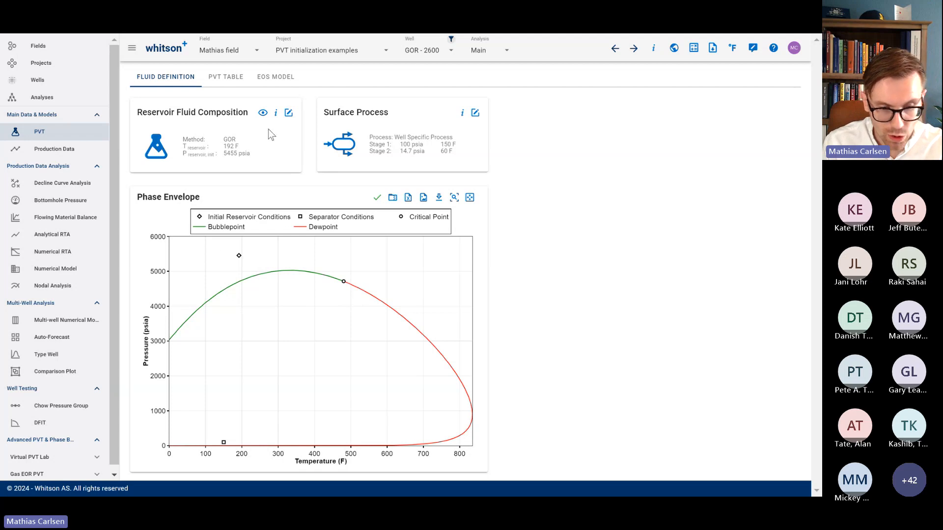
# Step: Review the GOR - 2600 well's PVT table, covering the fluid properties at initial reservoir conditions and the black oil plots
pyautogui.click(228, 83)
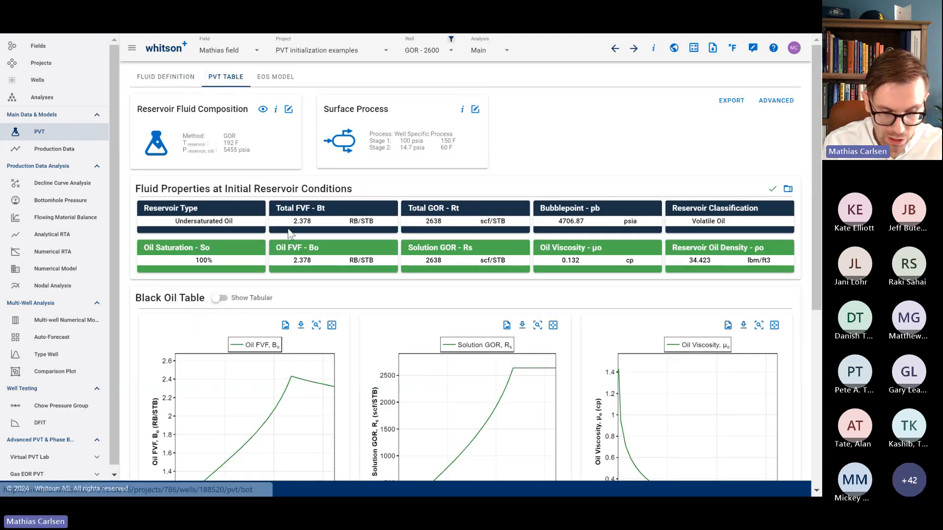
pyautogui.scroll(-3, 289, 251)
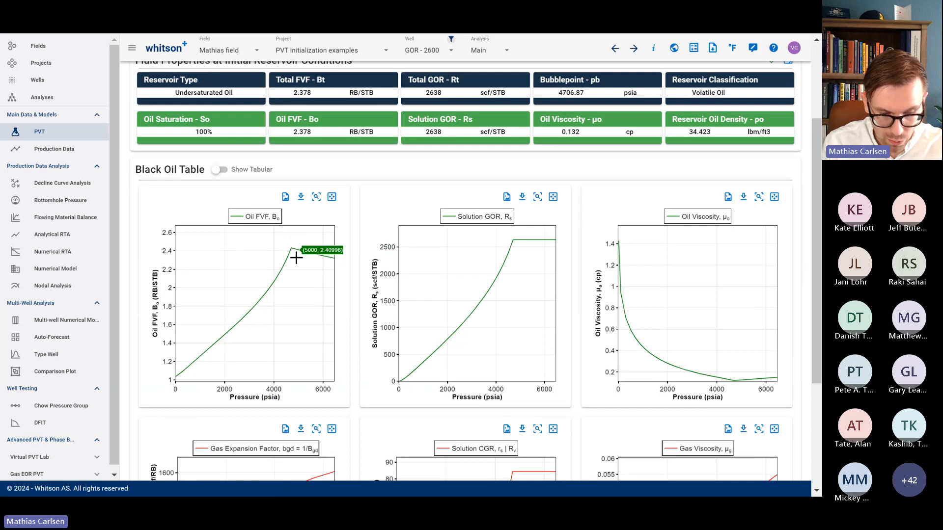
pyautogui.scroll(3, 238, 362)
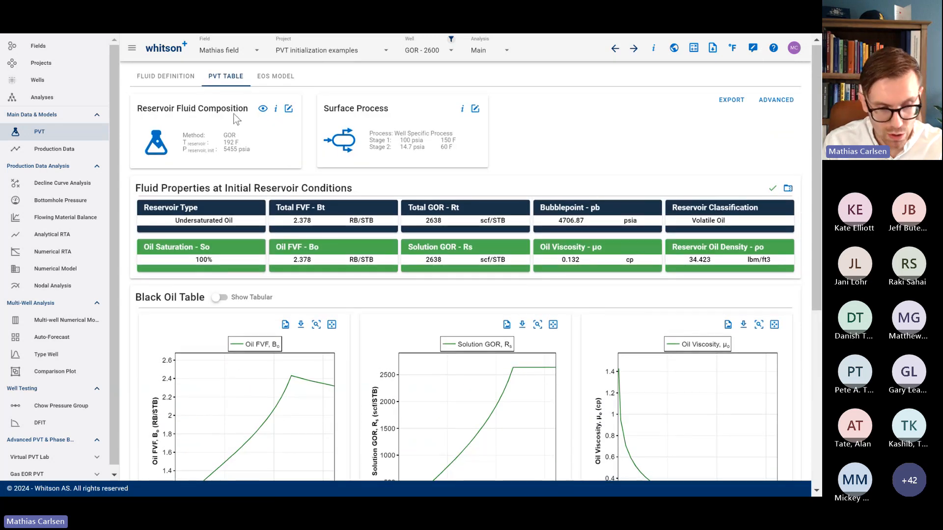
pyautogui.click(181, 86)
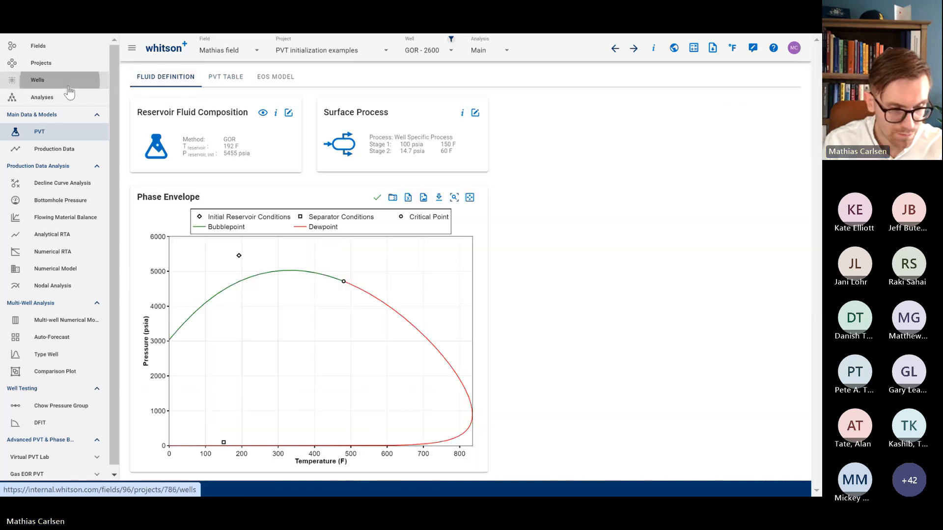
# Step: Open the GOR - 4000 well's reservoir fluid composition and examine its GOR trend with the time axis limited to about 46 days
pyautogui.click(68, 88)
pyautogui.scroll(-3, 275, 162)
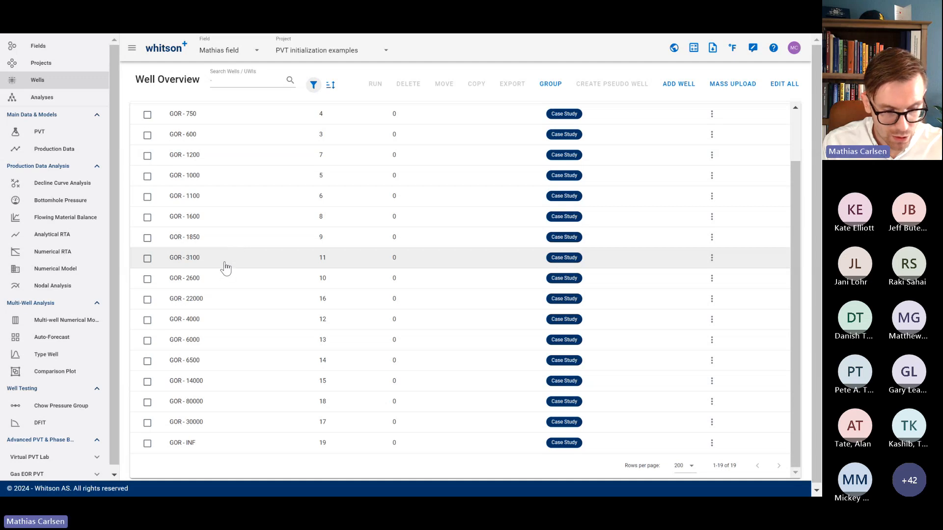
pyautogui.scroll(1, 216, 319)
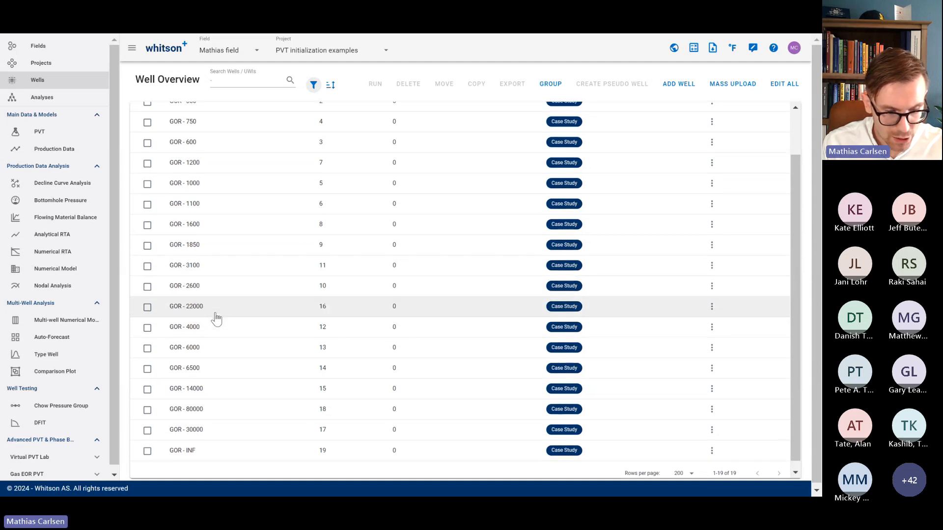
pyautogui.click(216, 326)
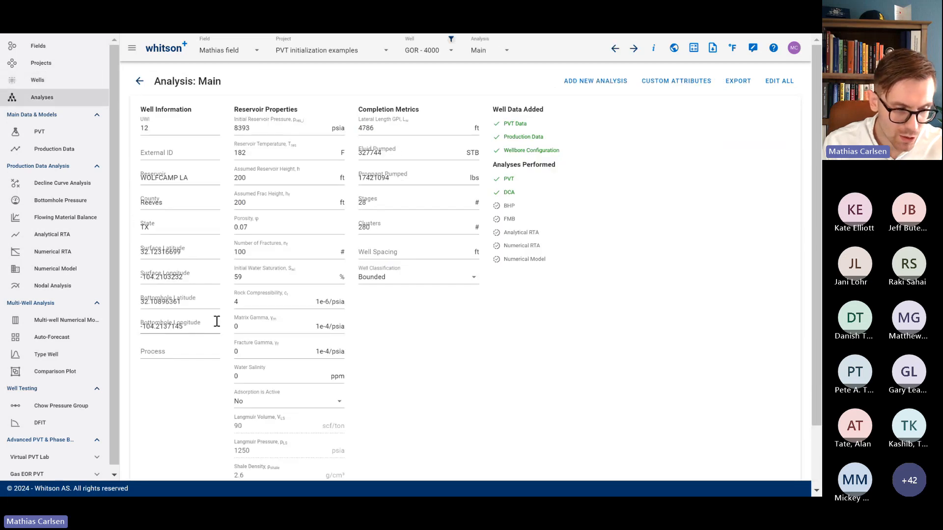
pyautogui.click(77, 135)
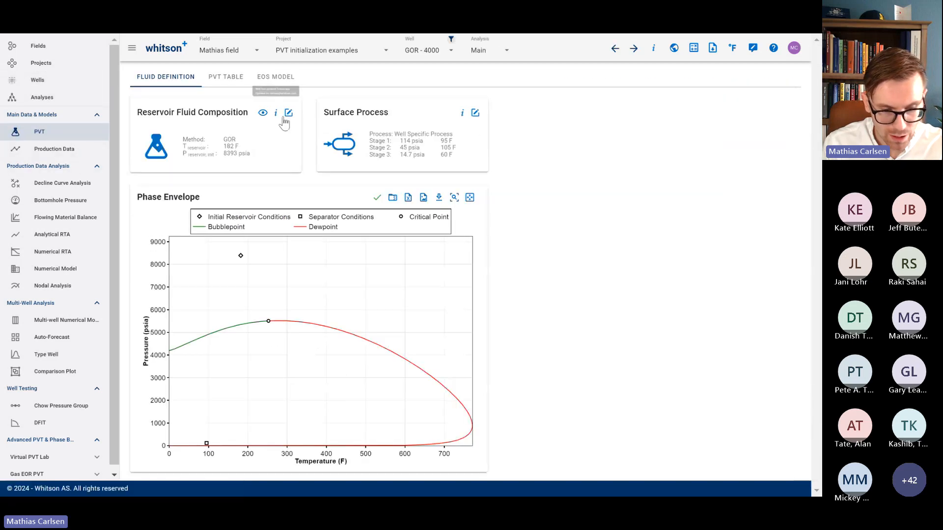
pyautogui.click(289, 113)
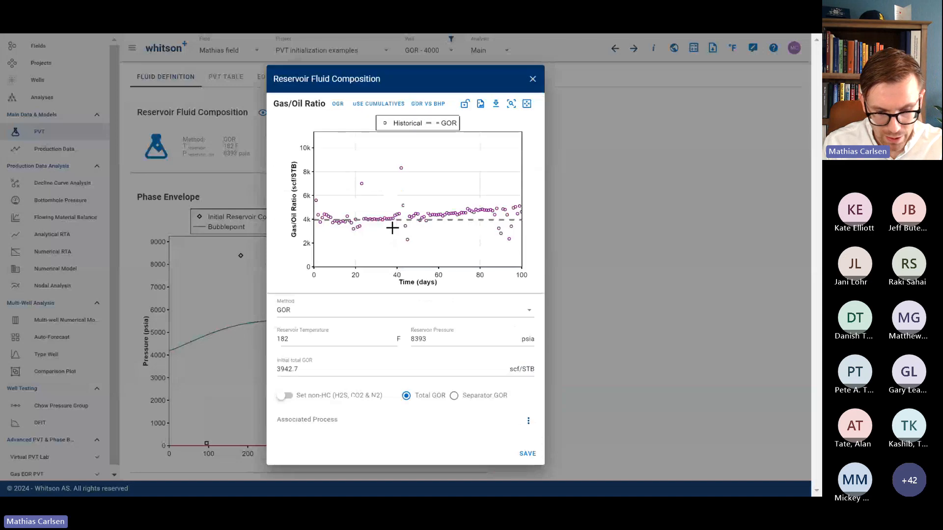
pyautogui.moveTo(511, 271); pyautogui.dragTo(558, 279)
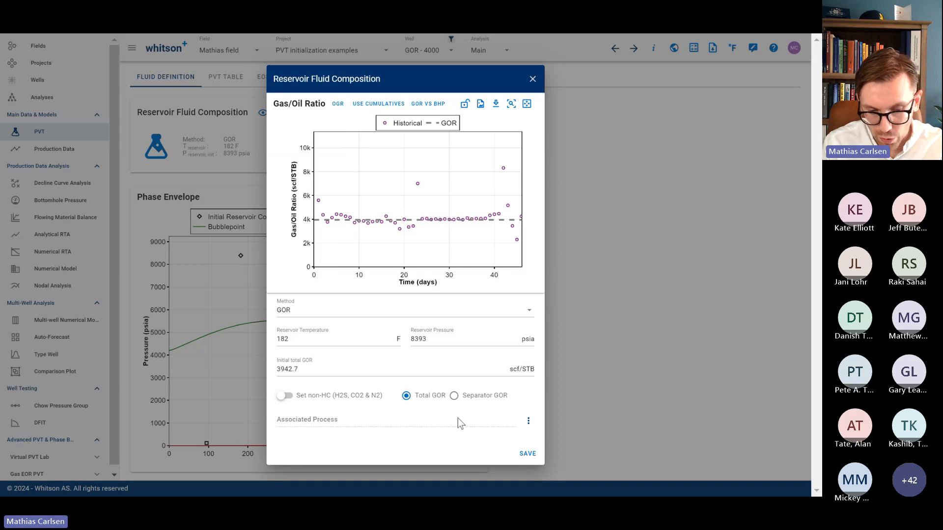
pyautogui.click(533, 79)
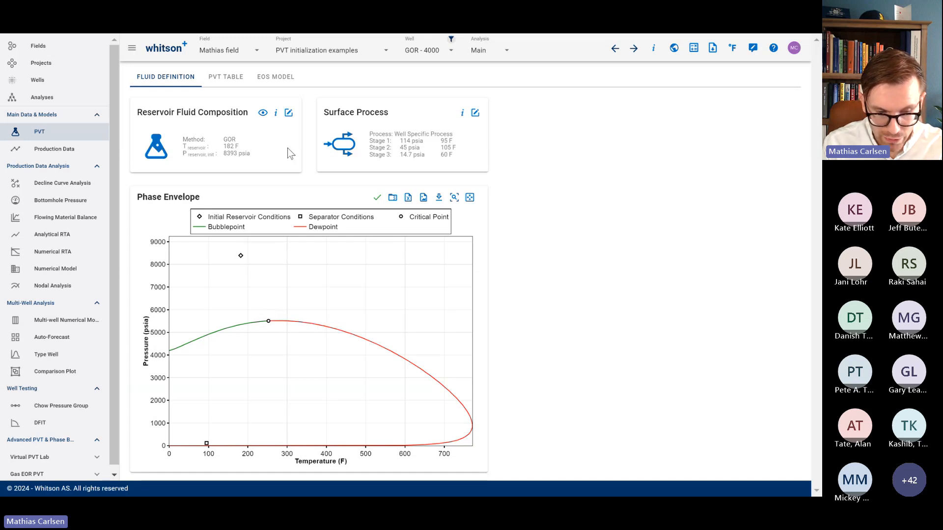
# Step: Set the GOR - 4000 well's initial total GOR to 4300 scf/STB and save its fluid composition
pyautogui.click(288, 114)
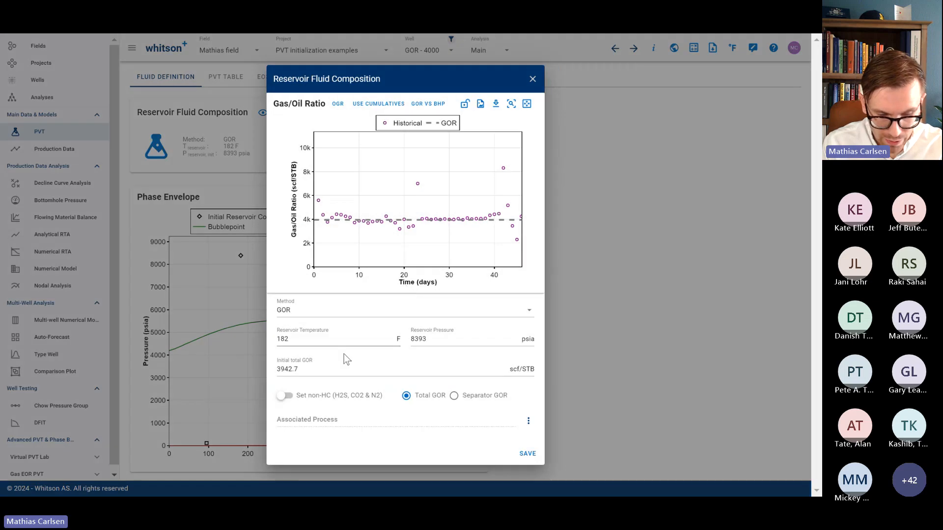
pyautogui.click(329, 371)
pyautogui.write('45')
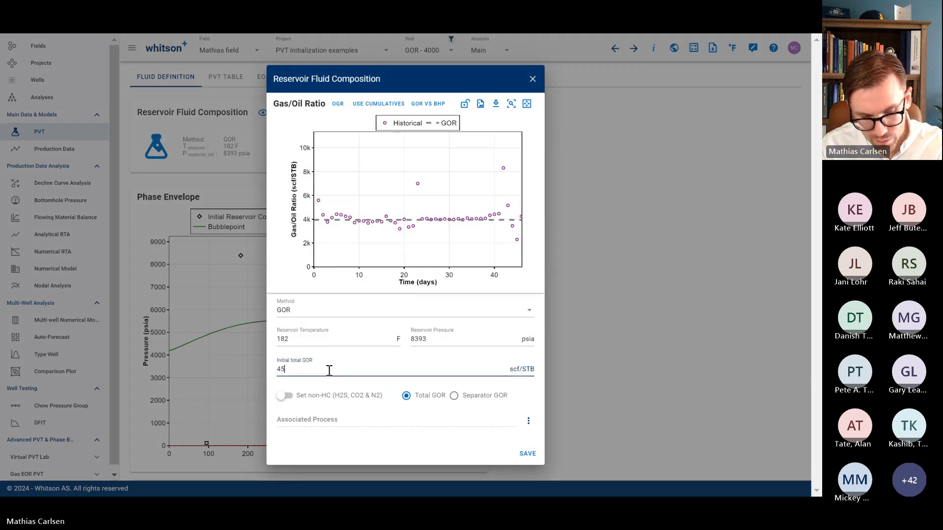
pyautogui.press('BackSpace')
pyautogui.write('300')
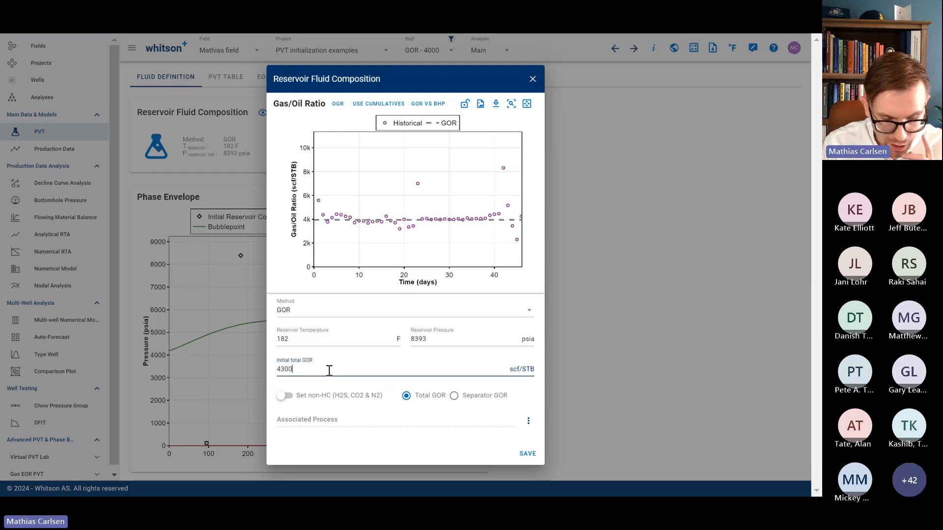
pyautogui.press('Return')
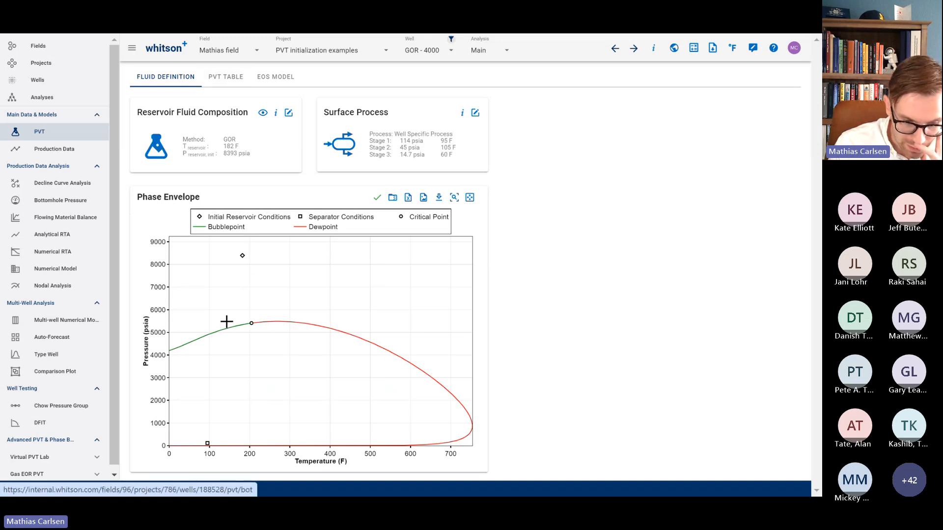
# Step: Review the GOR - 4000 well's PVT table, covering the initial fluid properties and the black oil plots
pyautogui.click(238, 85)
pyautogui.scroll(-3, 298, 332)
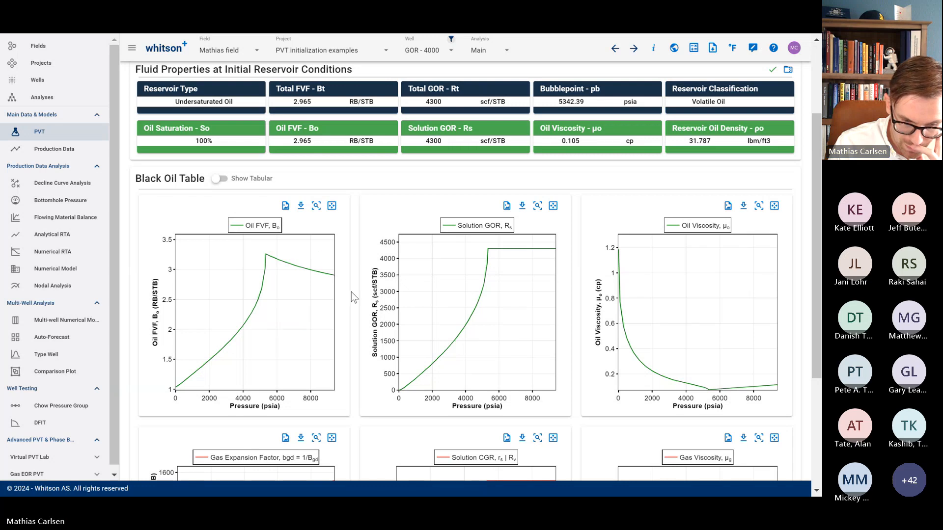
pyautogui.scroll(3, 267, 252)
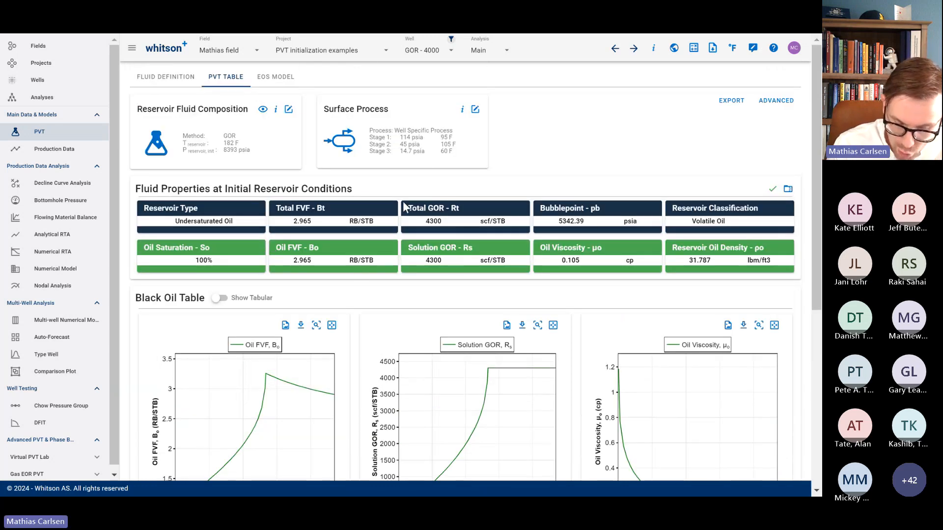
pyautogui.click(186, 81)
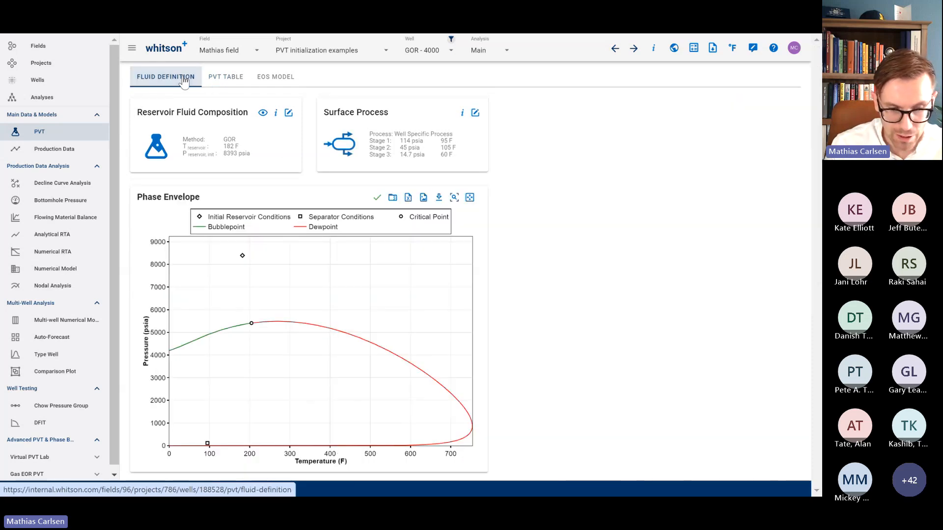
# Step: Open the GOR - 6000 well's reservoir fluid composition and change its method to GOR
pyautogui.click(73, 82)
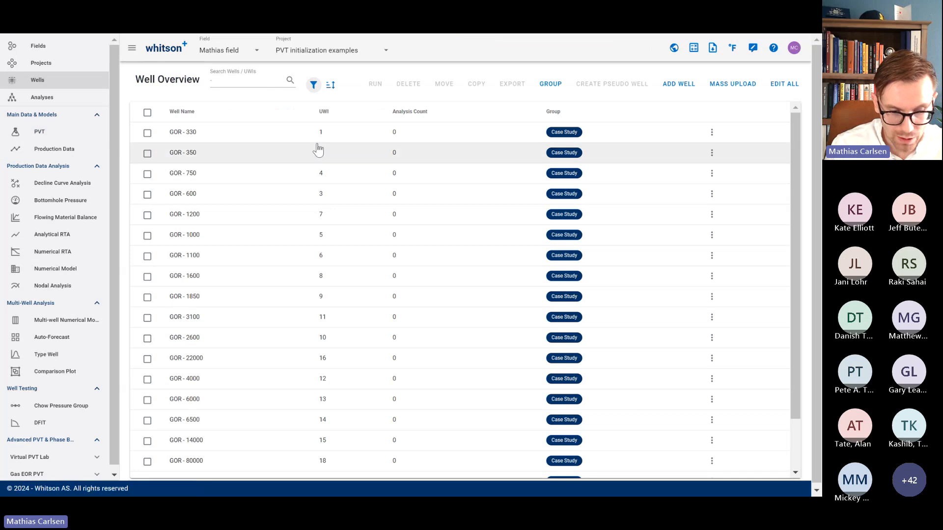
pyautogui.scroll(-2, 267, 316)
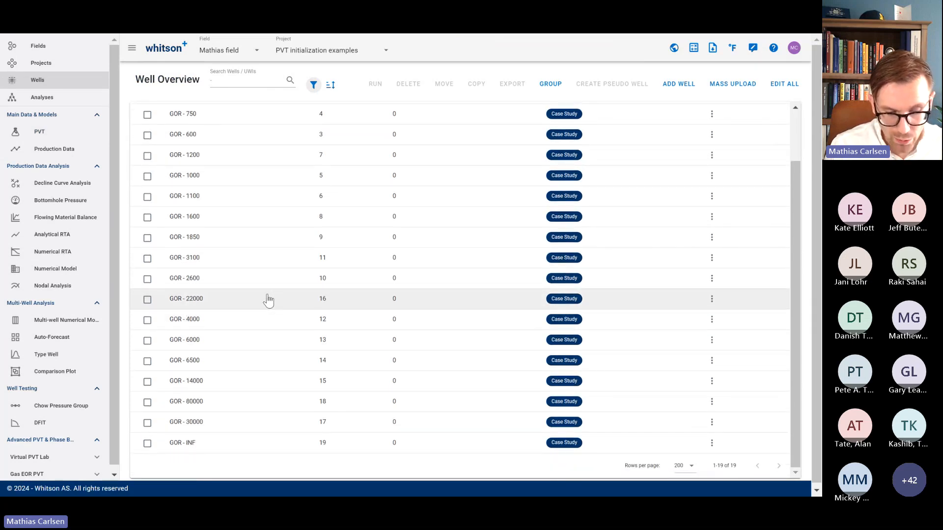
pyautogui.click(222, 339)
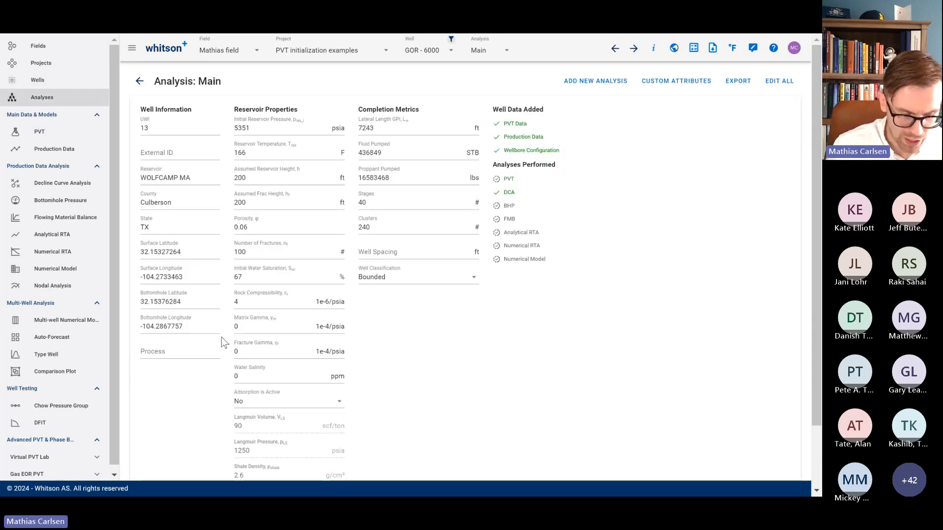
pyautogui.click(73, 132)
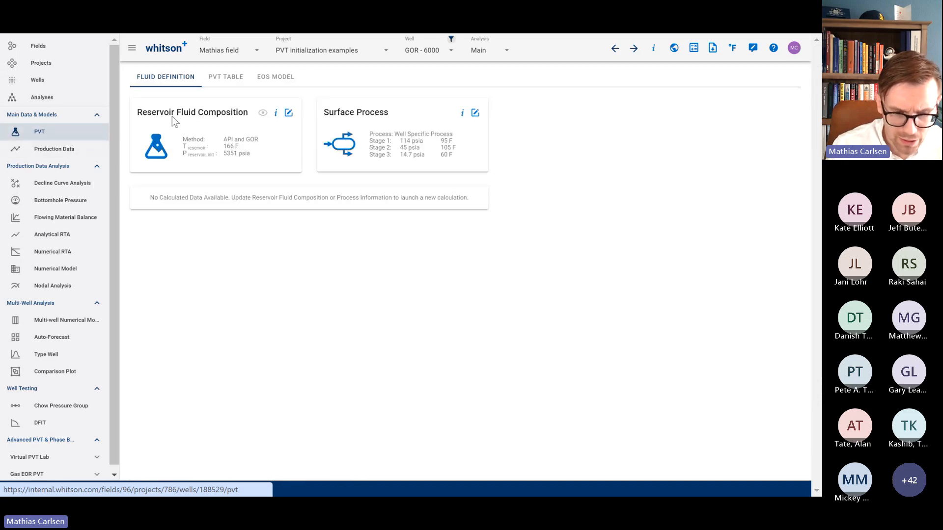
pyautogui.click(289, 113)
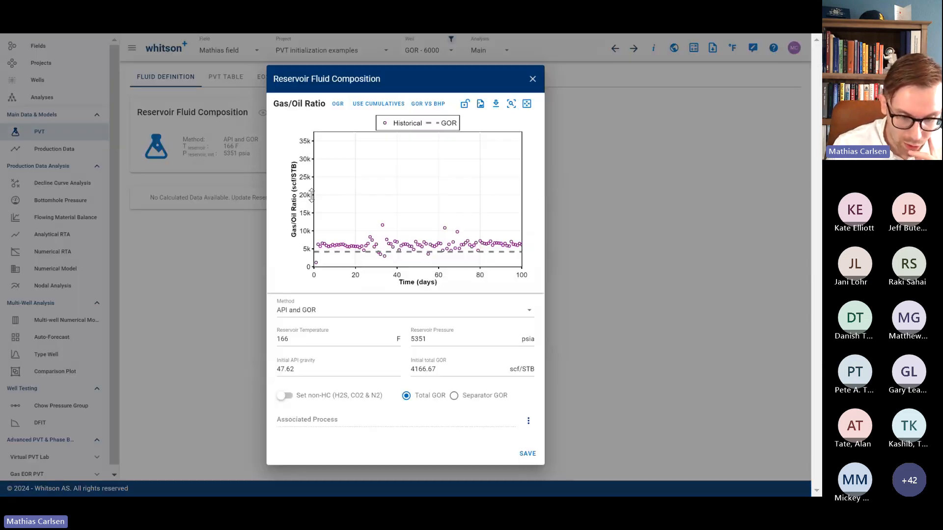
pyautogui.click(334, 308)
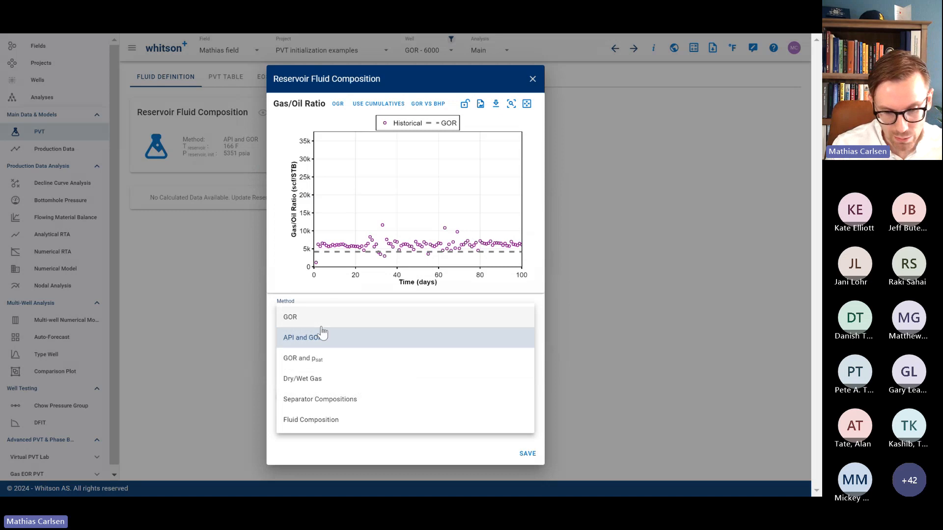
pyautogui.click(321, 318)
# Step: Limit the gas/oil ratio axis to 10,000 scf/STB, and set the initial total GOR to 5753.97 scf/STB along the cumulative-based plateau
pyautogui.click(309, 140)
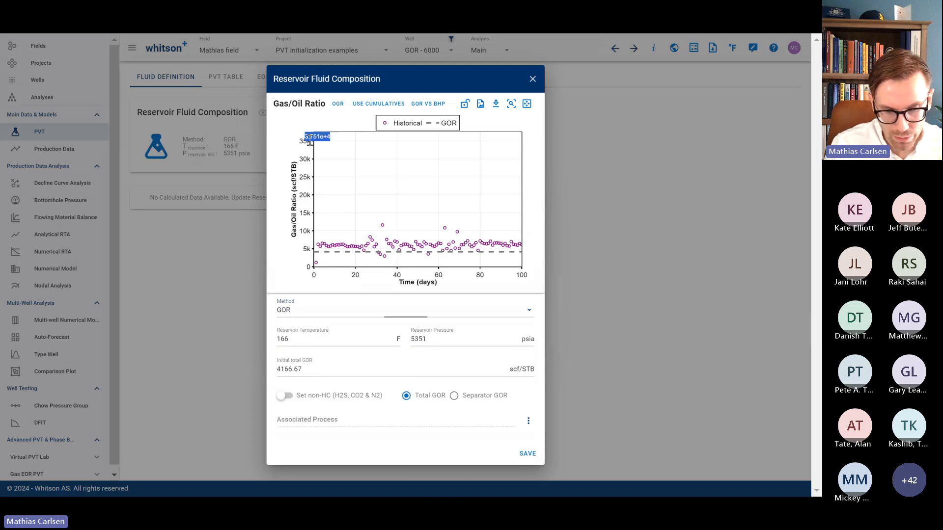
pyautogui.write('10000')
pyautogui.press('Return')
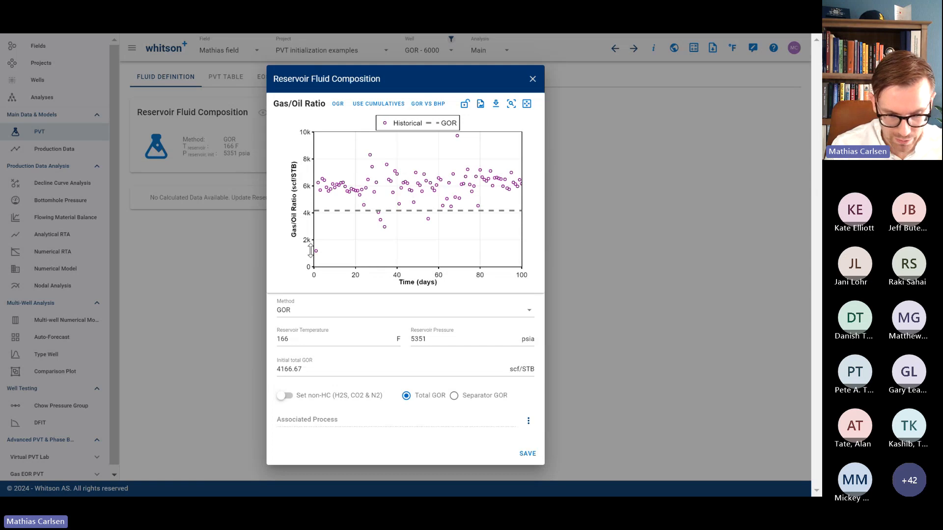
pyautogui.click(359, 105)
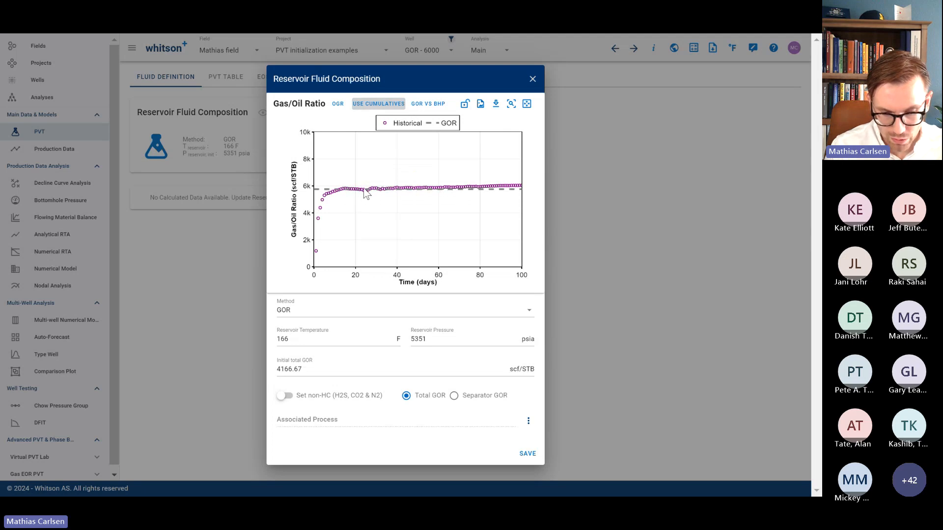
pyautogui.click(364, 188)
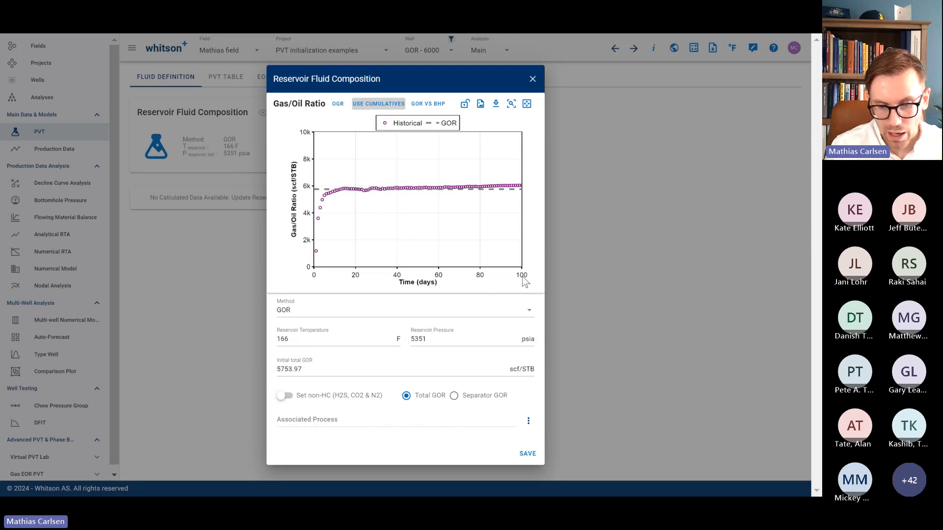
# Step: Return the plot to non-cumulative GOR, raise the initial total GOR to 6039.68 scf/STB, and save the GOR - 6000 well's fluid composition
pyautogui.moveTo(517, 271)
pyautogui.mouseDown()
pyautogui.moveTo(380, 271)
pyautogui.moveTo(523, 271)
pyautogui.mouseUp()
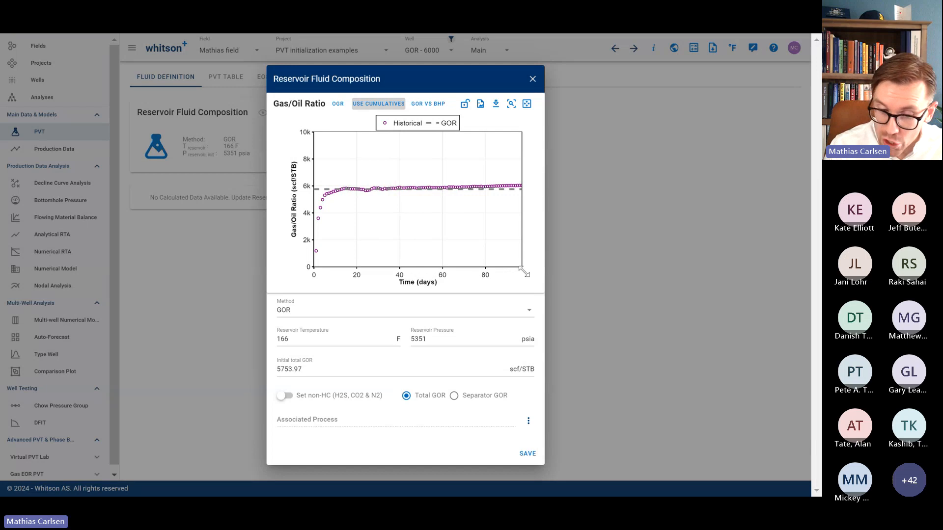
pyautogui.click(378, 106)
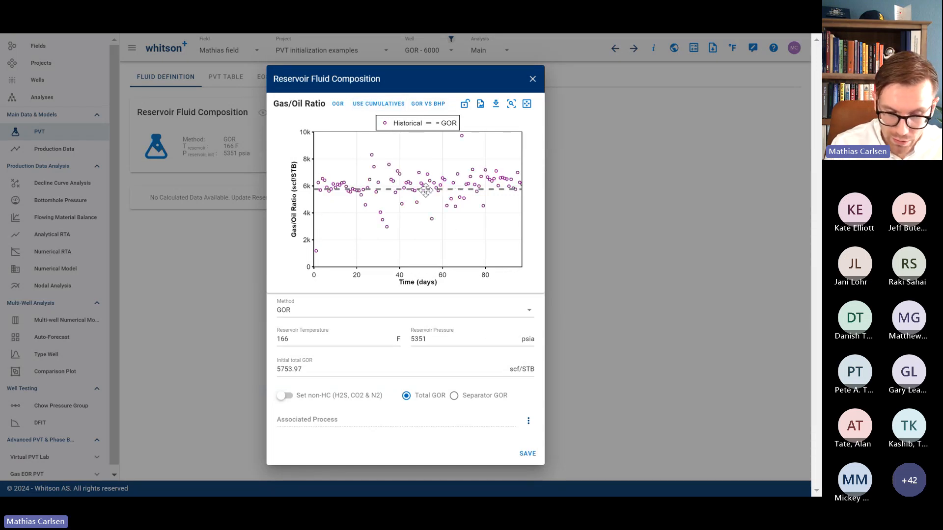
pyautogui.moveTo(424, 190); pyautogui.dragTo(424, 186)
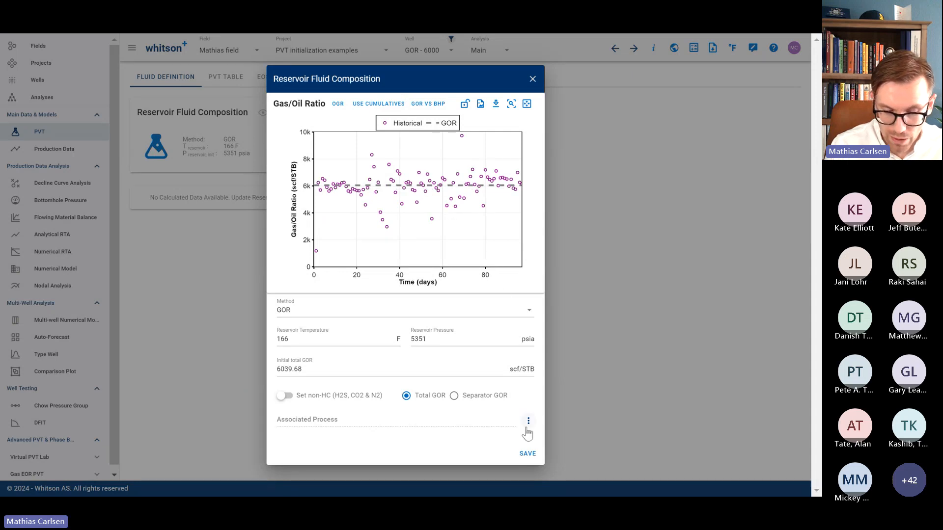
pyautogui.click(528, 454)
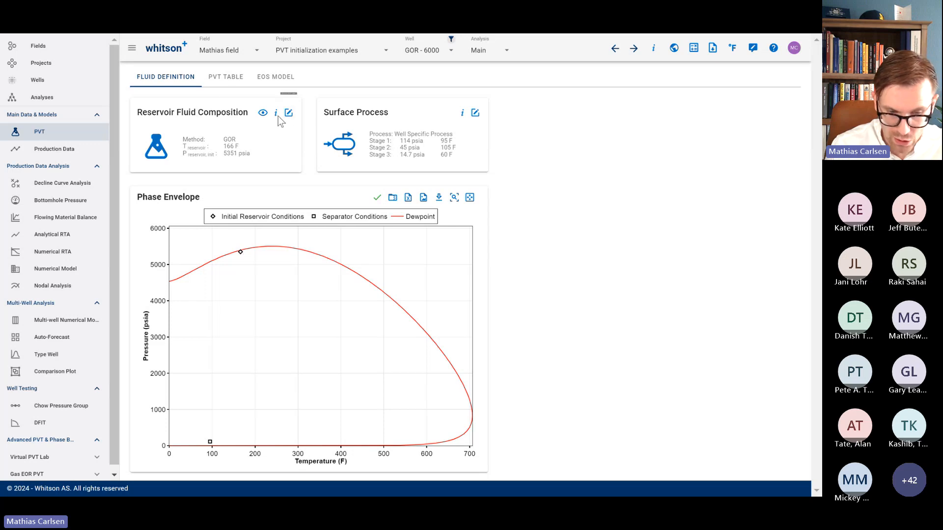
# Step: Examine the GOR - 6000 well's calculated reservoir fluid composition, including the C1 and C7+ percentages and the component mole percentages
pyautogui.click(263, 113)
pyautogui.scroll(-4, 423, 272)
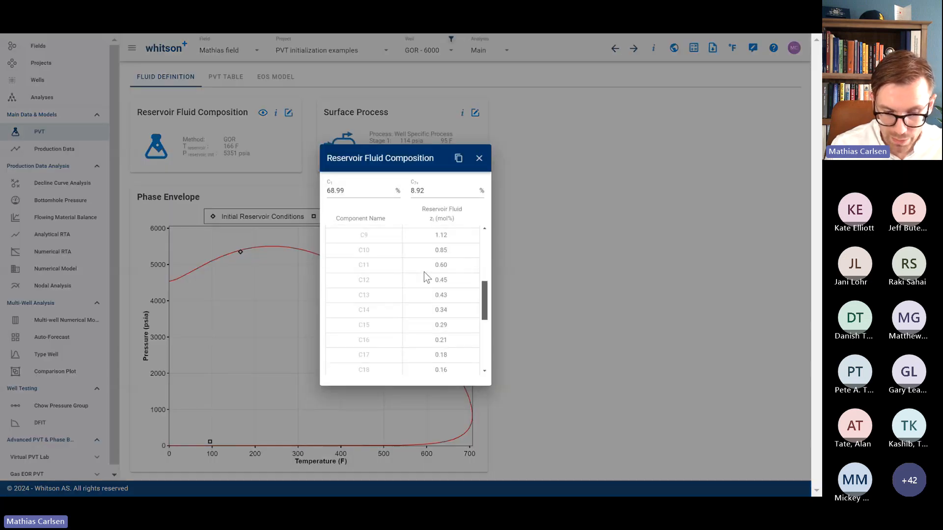
pyautogui.scroll(-3, 424, 272)
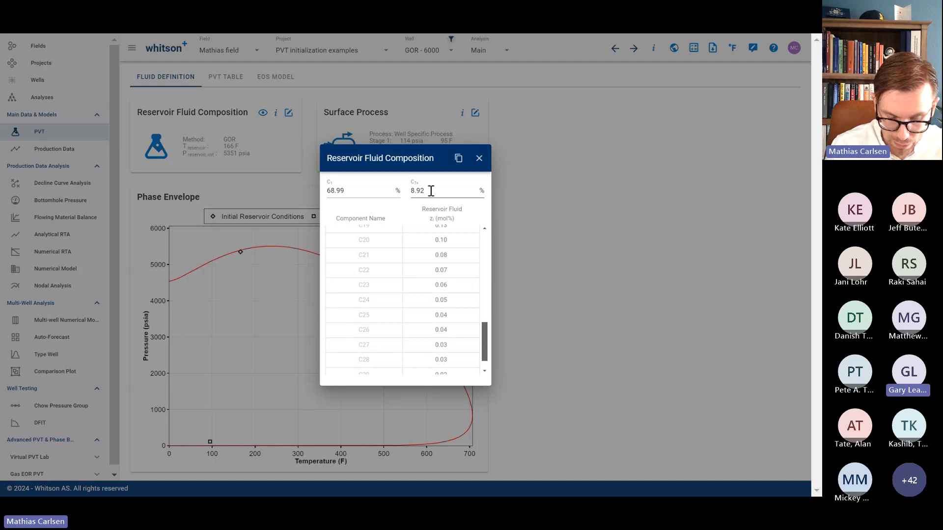
pyautogui.click(480, 158)
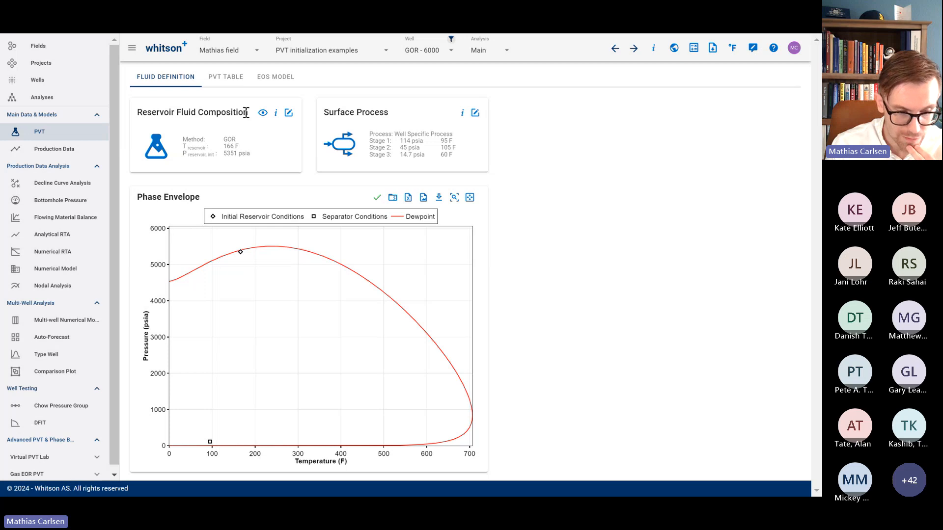
# Step: Review the GOR - 6000 well's fluid properties at initial reservoir conditions in its PVT table, and return to the fluid definition
pyautogui.click(225, 76)
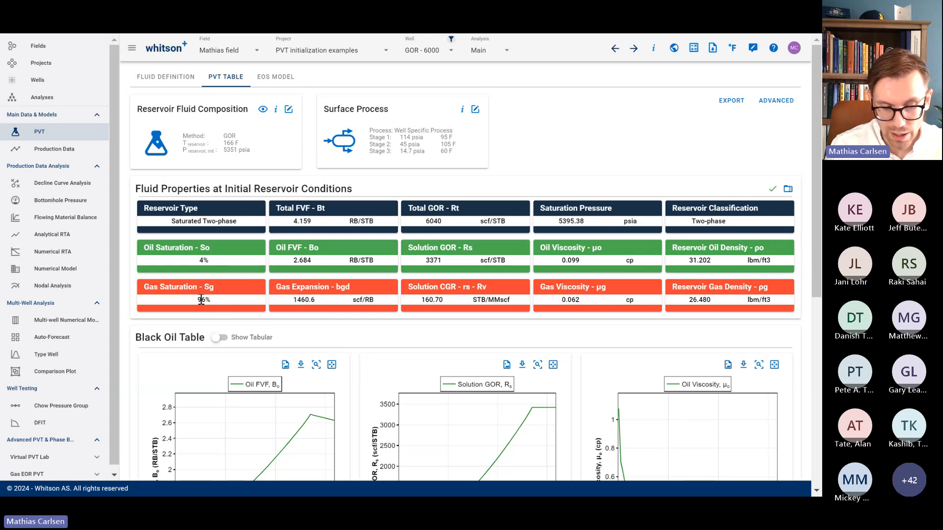
pyautogui.click(179, 78)
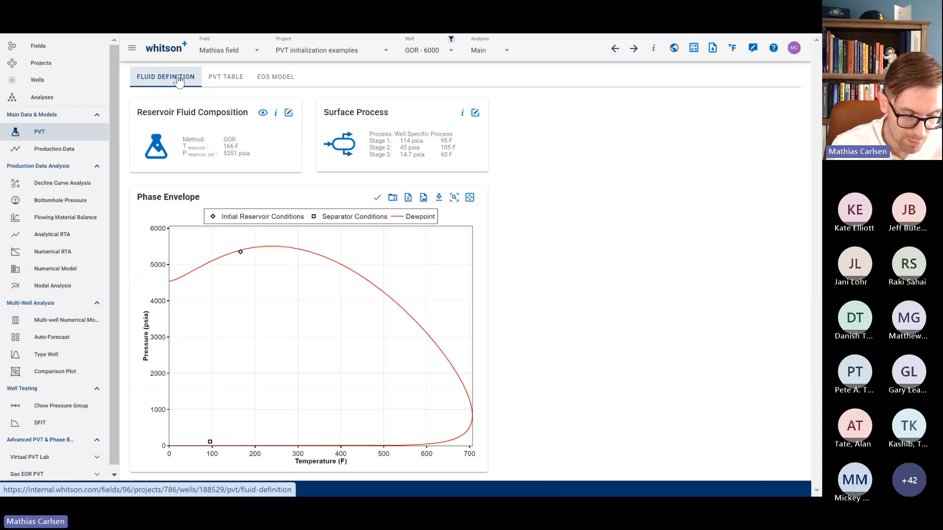
# Step: Open the GOR - 14000 well's reservoir fluid composition, change its method to GOR, and extend the plot's time axis to about 180 days
pyautogui.click(81, 81)
pyautogui.scroll(-2, 283, 192)
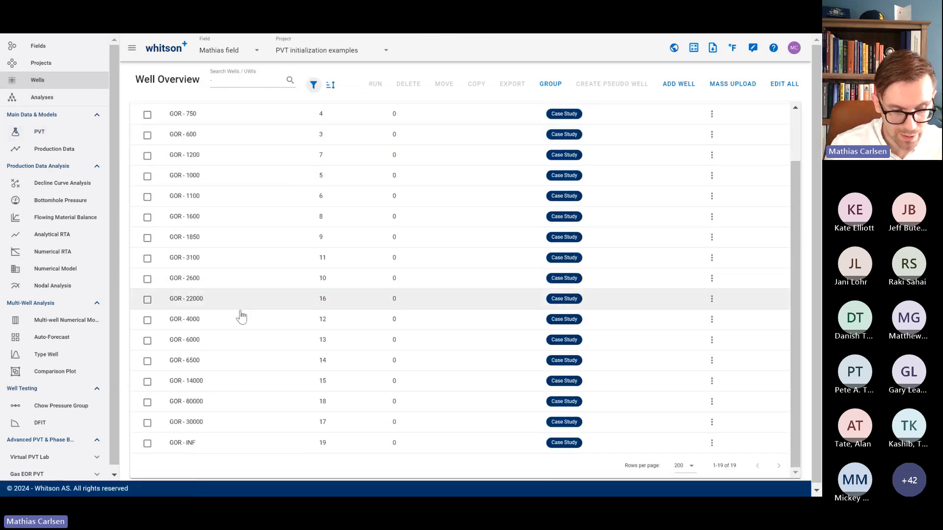
pyautogui.click(217, 381)
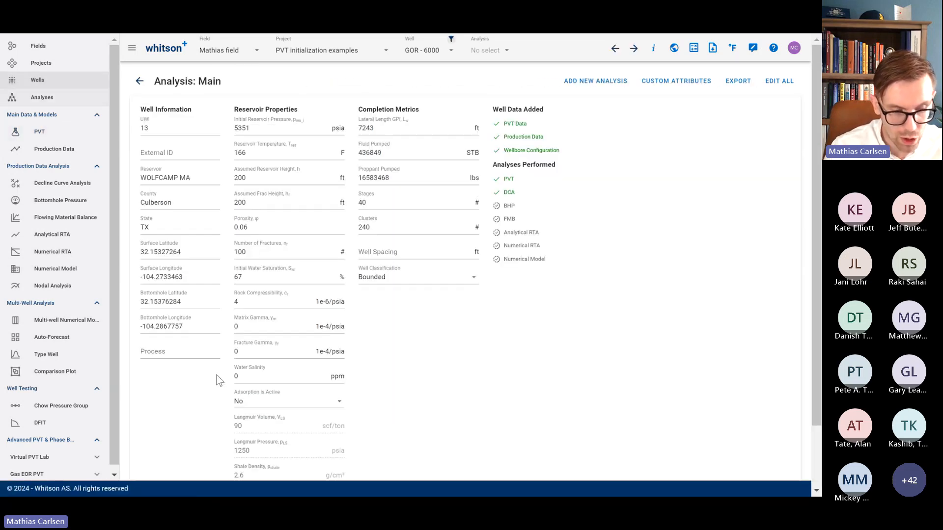
pyautogui.click(59, 133)
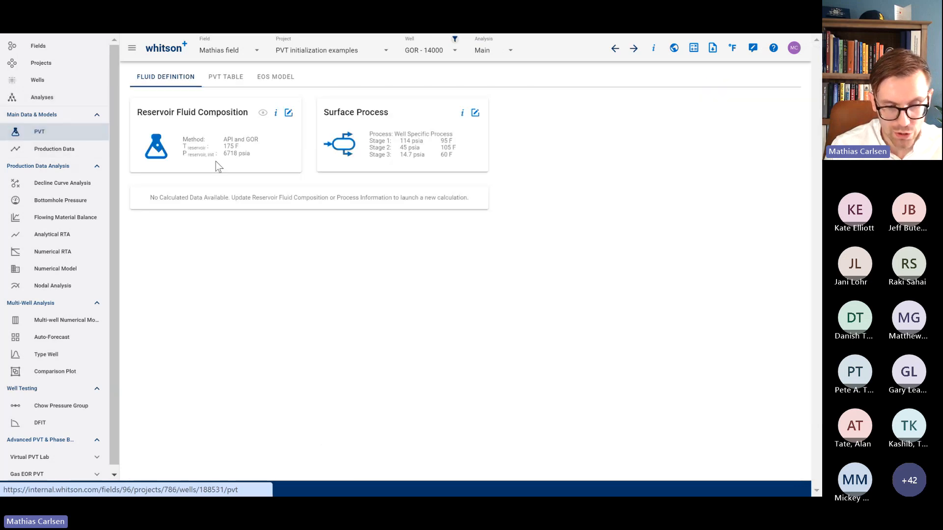
pyautogui.click(289, 112)
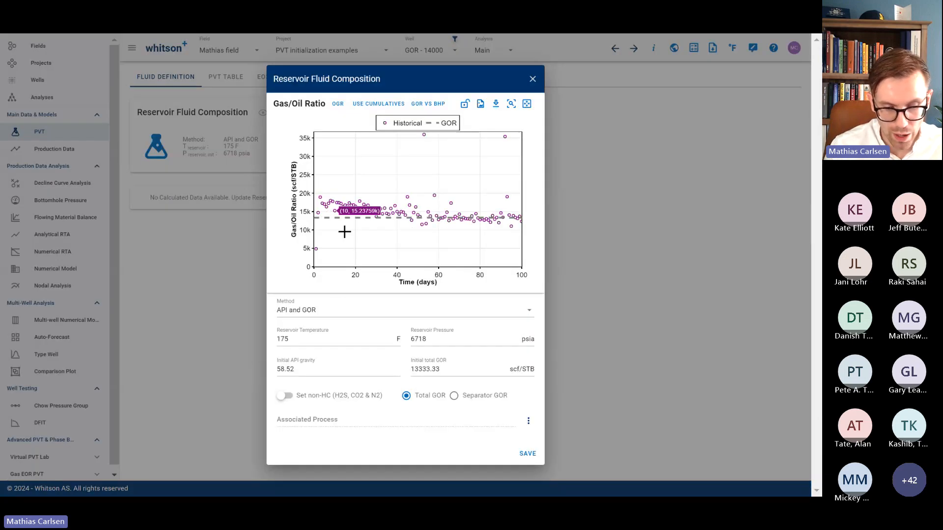
pyautogui.click(330, 310)
pyautogui.click(334, 317)
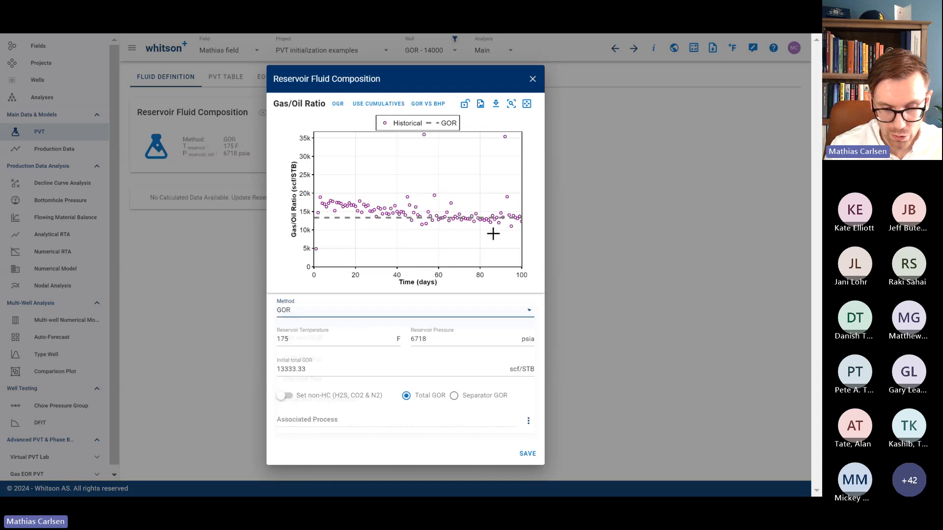
pyautogui.moveTo(494, 271); pyautogui.dragTo(428, 271)
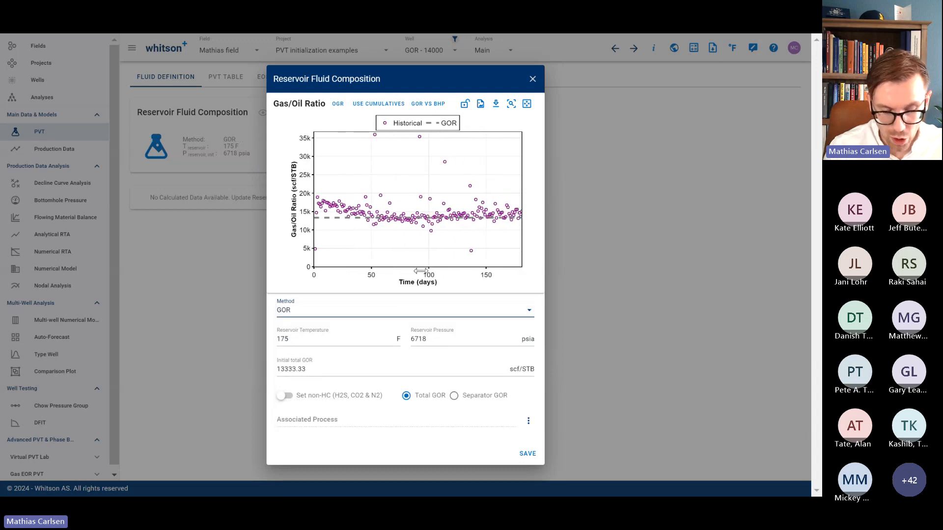
# Step: Switch to the PowerPoint slide show, advance to the GOR versus saturation pressure slide to examine it, and return to whitson+
pyautogui.hotkey('alt', 'Tab')
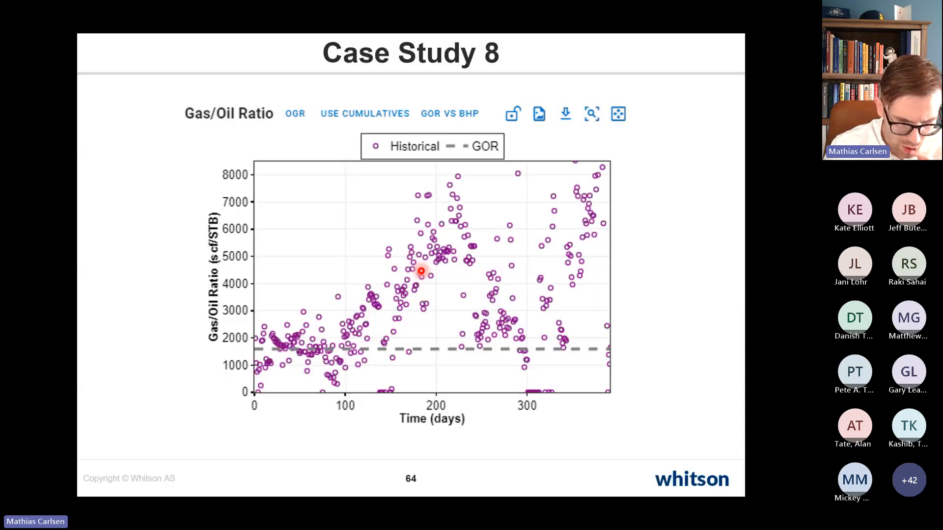
pyautogui.press('Right')
pyautogui.press('Right')
pyautogui.press('Right')
pyautogui.press('Right')
pyautogui.press('Right')
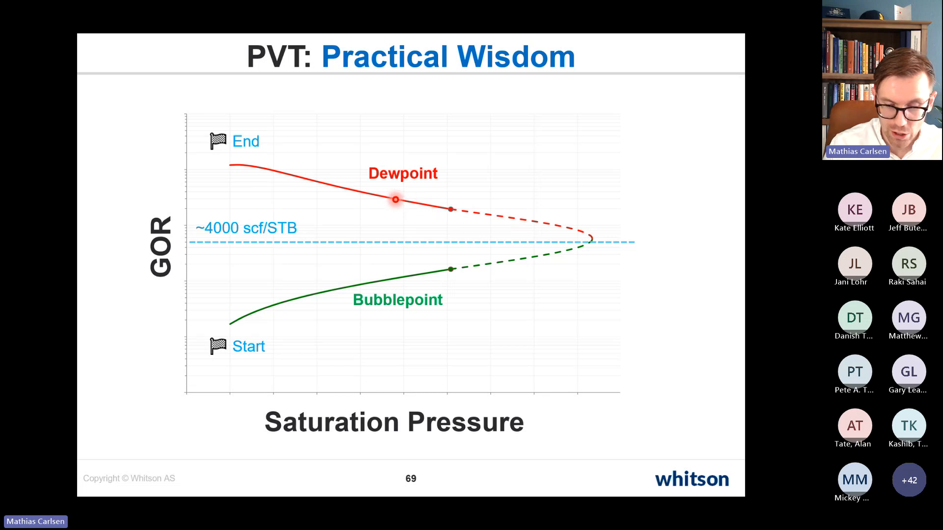
pyautogui.press('Right')
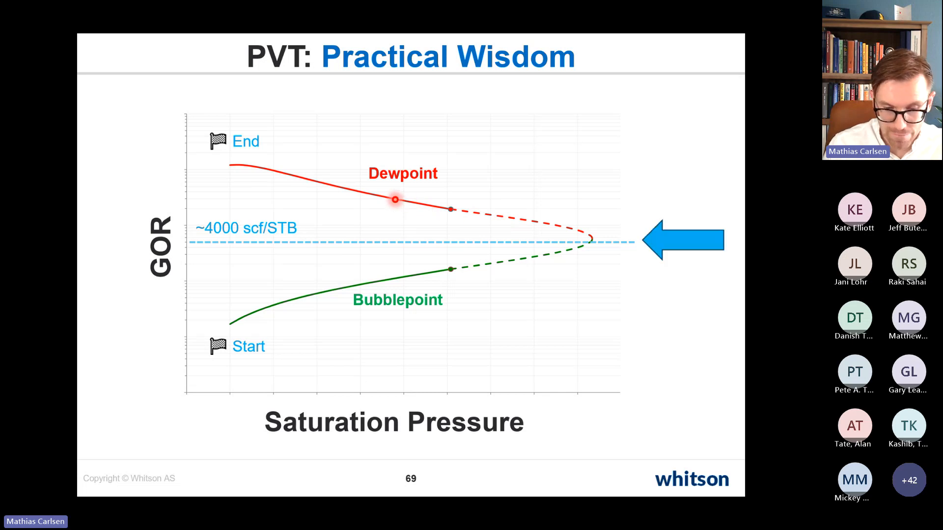
pyautogui.press('Right')
pyautogui.press('Left')
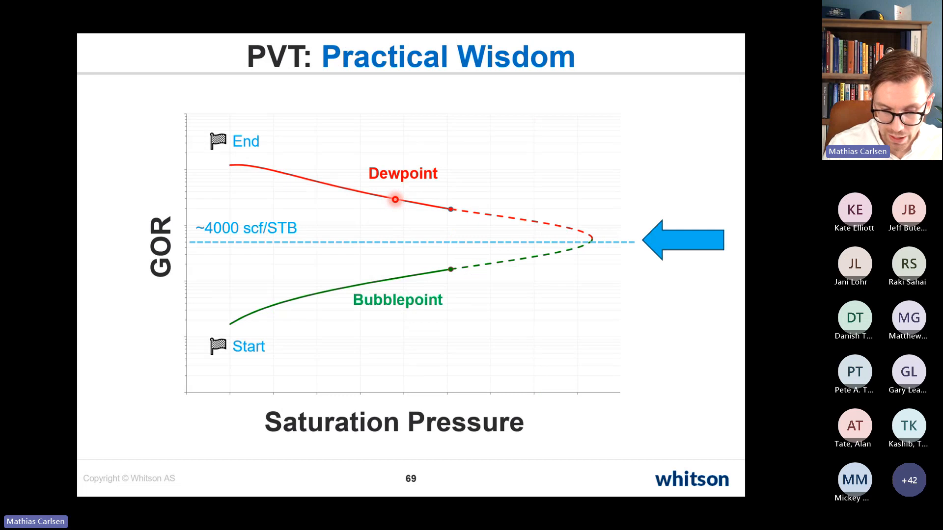
pyautogui.hotkey('alt', 'Tab')
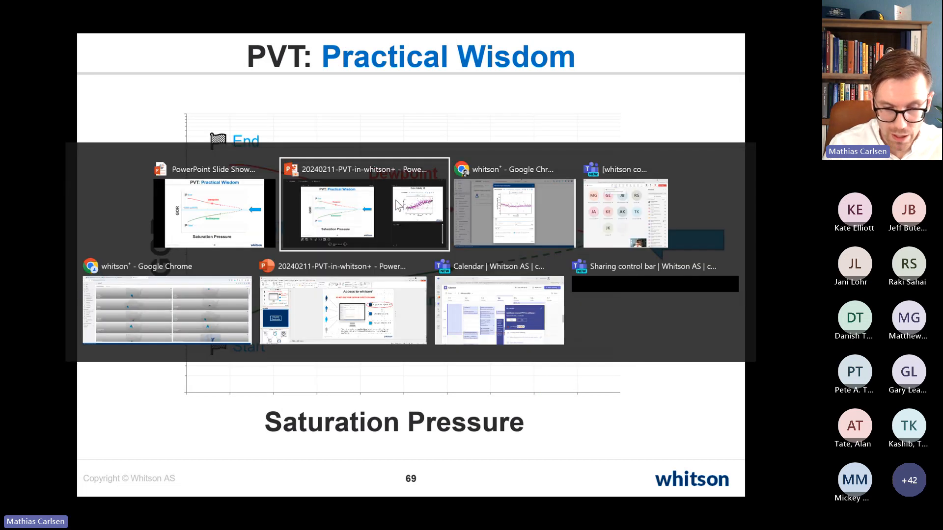
pyautogui.hotkey('alt', 'Tab')
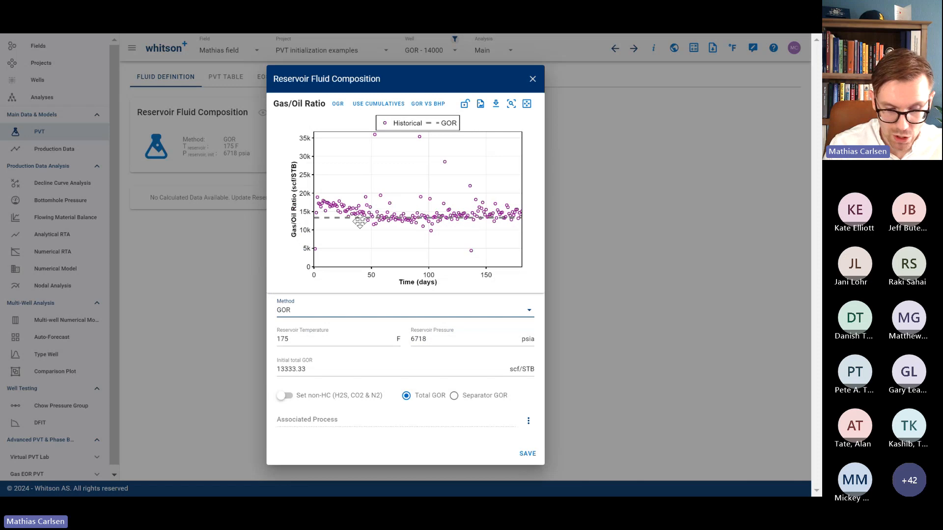
# Step: Compare the GOR - 14000 well's cumulative and non-cumulative GOR plots, and save its composition with an initial total GOR of 13333.33 scf/STB
pyautogui.click(383, 101)
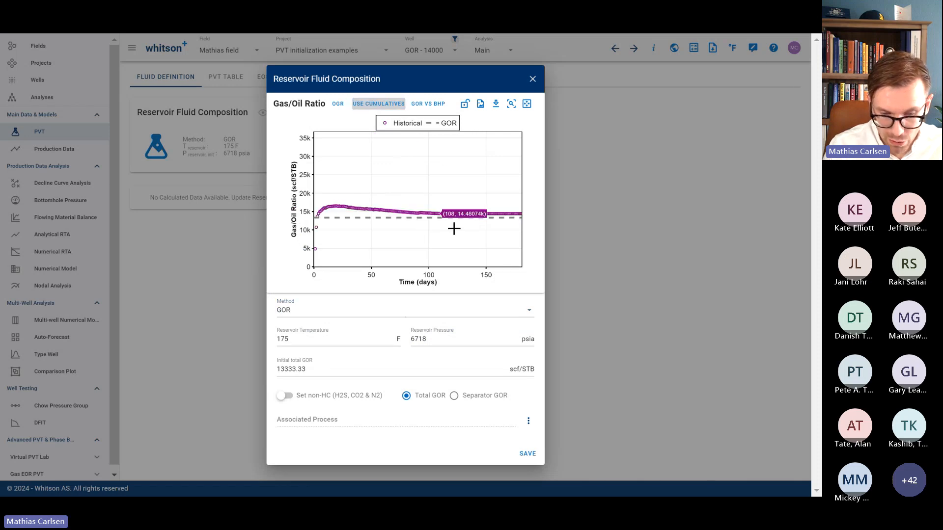
pyautogui.click(380, 108)
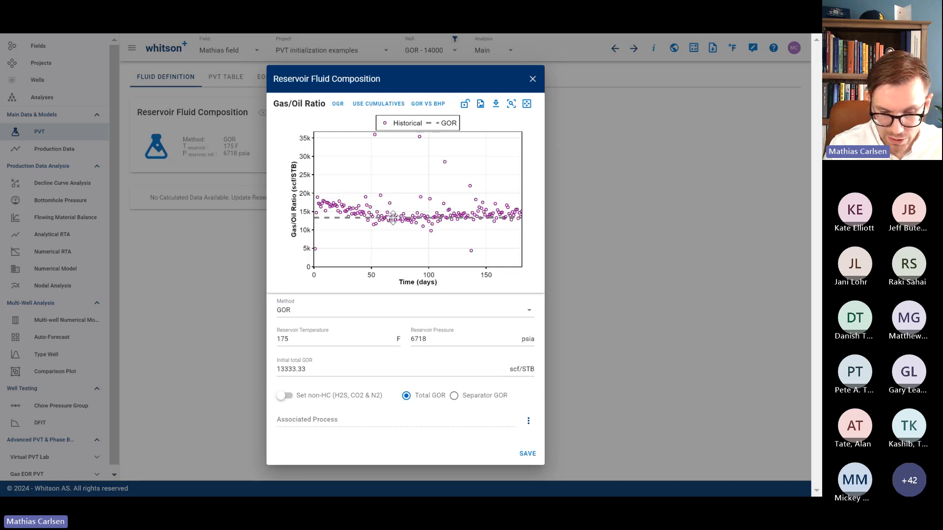
pyautogui.click(529, 455)
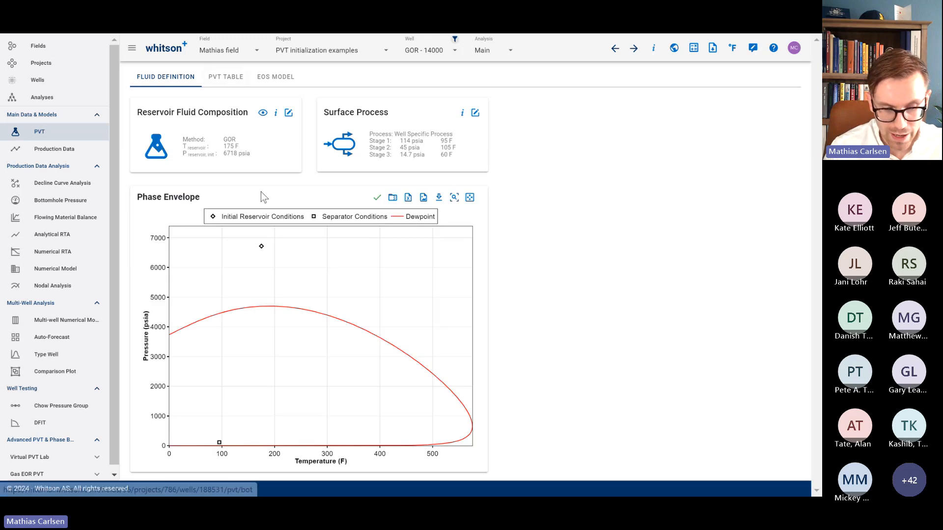
# Step: Review the GOR - 14000 well's phase envelope and PVT table, and compare its dewpoint with the GOR versus saturation pressure slide
pyautogui.click(226, 77)
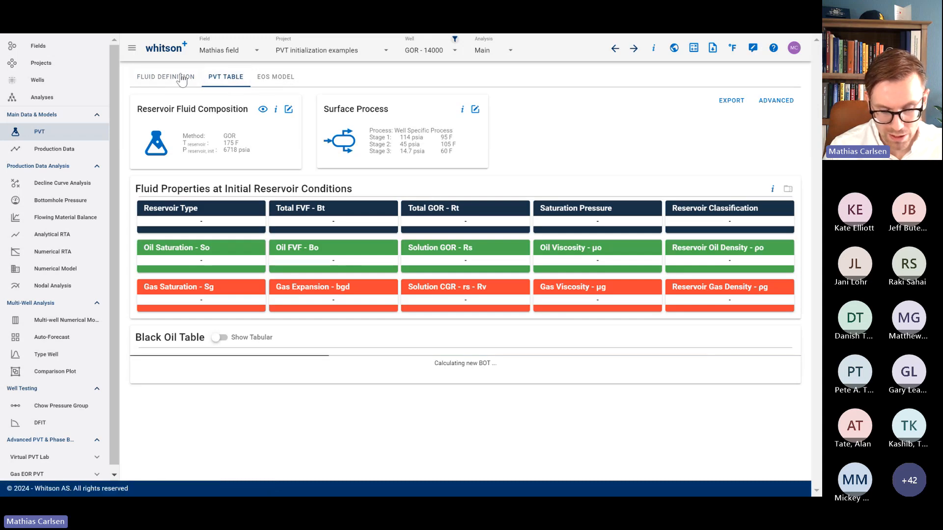
pyautogui.click(165, 78)
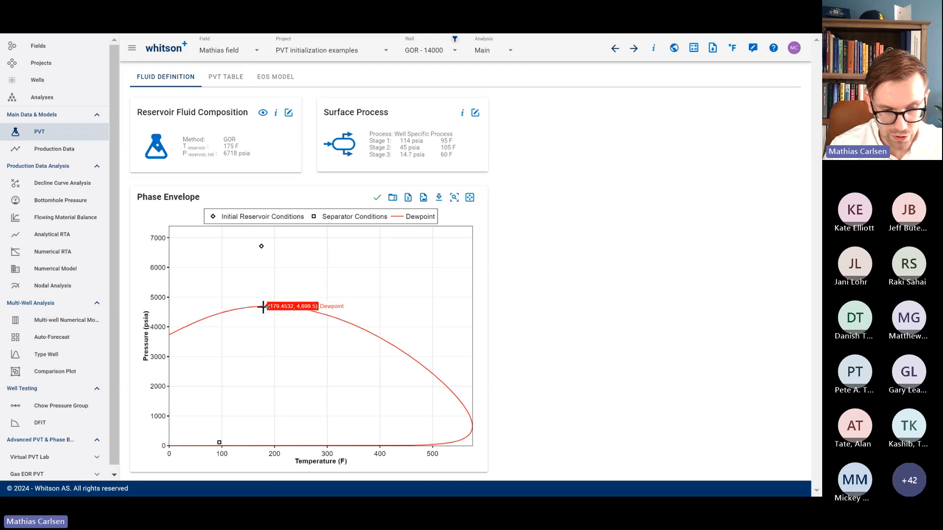
pyautogui.click(225, 77)
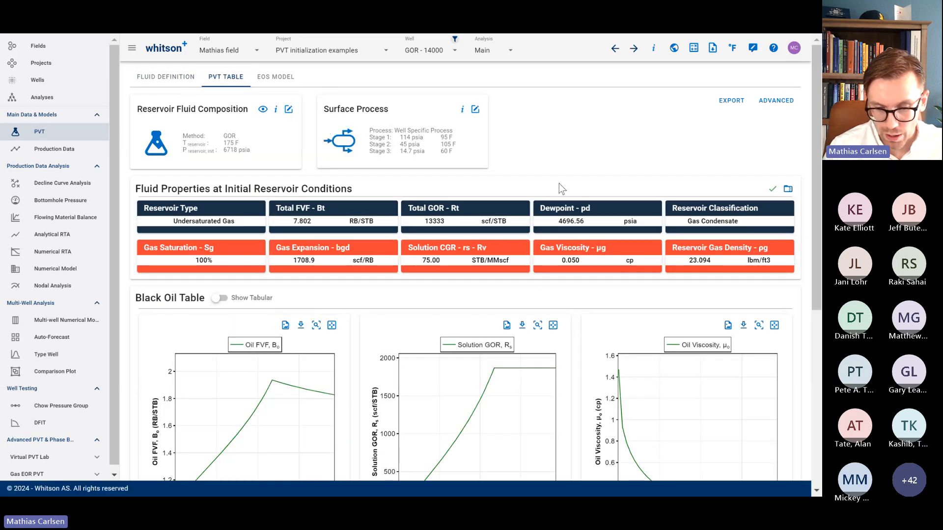
pyautogui.hotkey('alt', 'Tab')
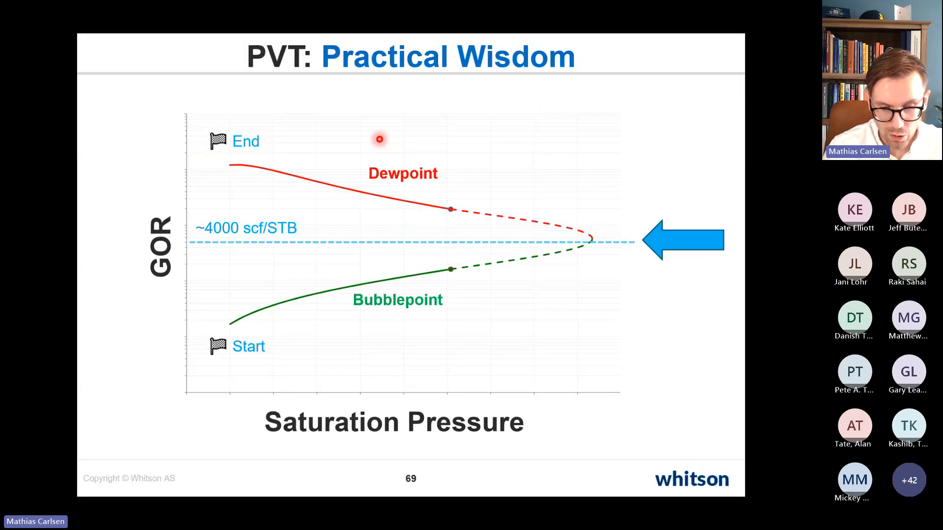
pyautogui.hotkey('alt', 'Tab')
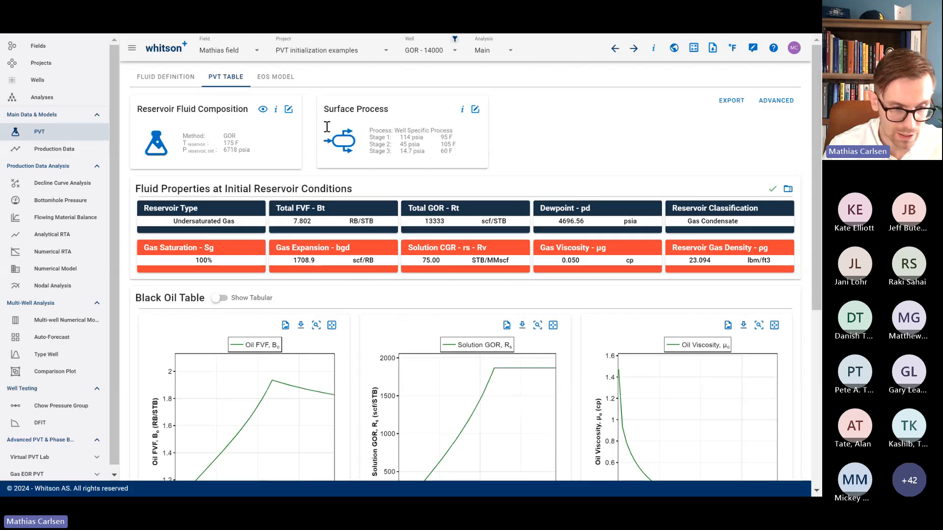
# Step: Open the GOR - 22000 well's reservoir fluid composition for editing
pyautogui.click(67, 87)
pyautogui.scroll(-2, 243, 348)
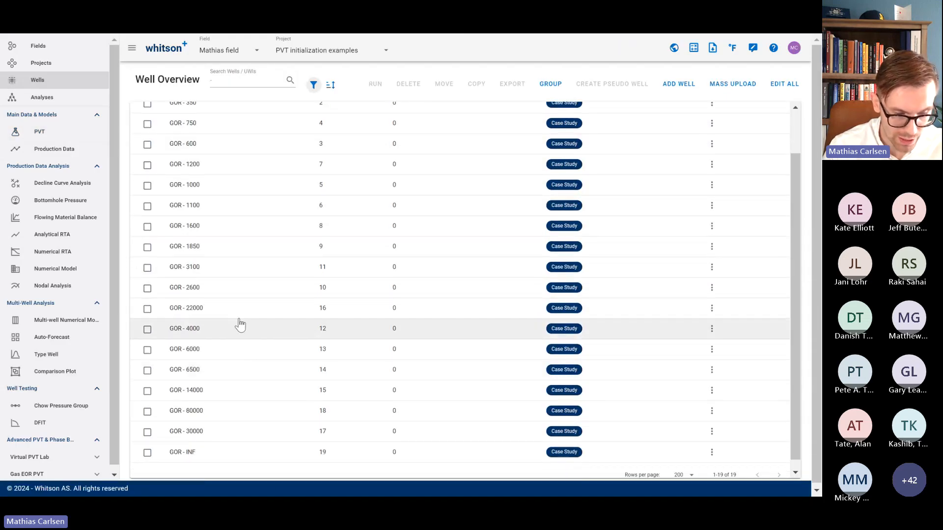
pyautogui.click(239, 314)
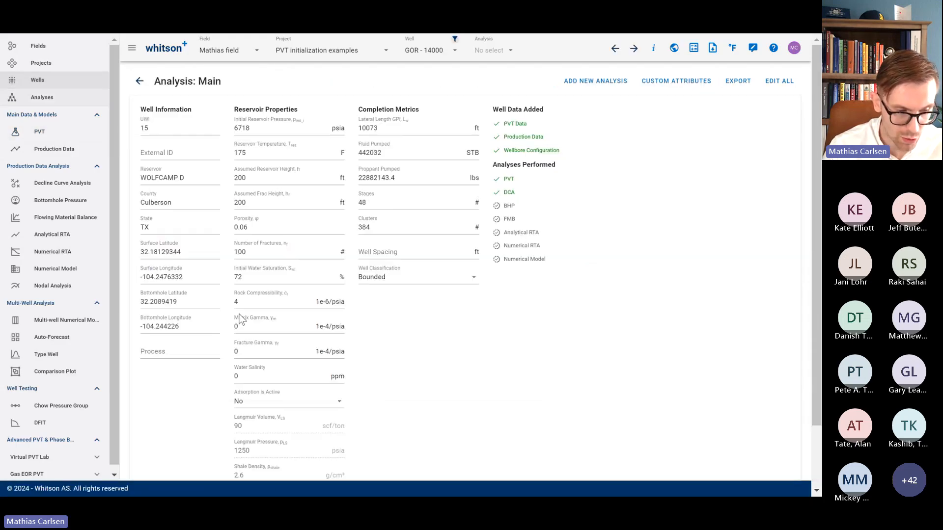
pyautogui.click(57, 132)
pyautogui.click(289, 113)
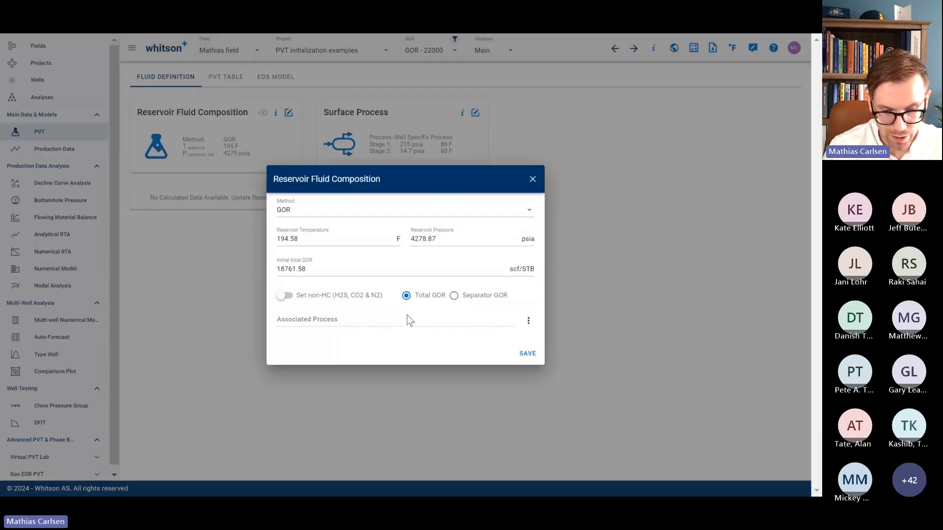
# Step: Limit the gas/oil ratio axis to 30,000 scf/STB, and extend the plot to about 120,000 scf/STB and 780 days
pyautogui.click(310, 136)
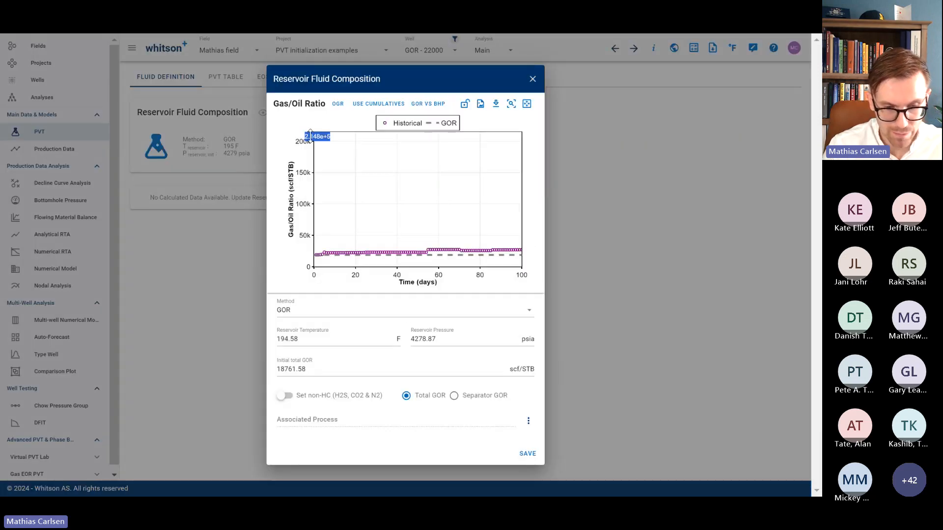
pyautogui.write('30000')
pyautogui.press('Return')
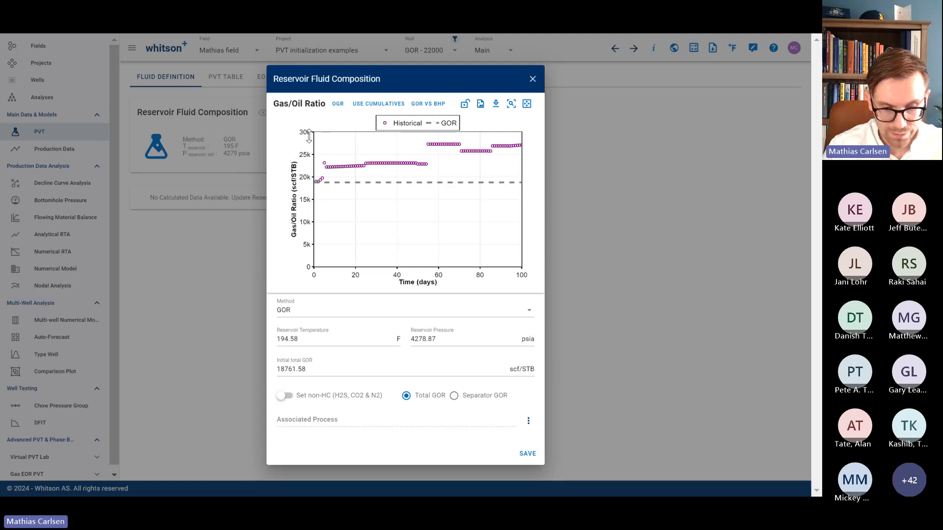
pyautogui.moveTo(308, 138); pyautogui.dragTo(313, 203)
pyautogui.moveTo(516, 275); pyautogui.dragTo(317, 223)
pyautogui.moveTo(311, 146); pyautogui.dragTo(320, 212)
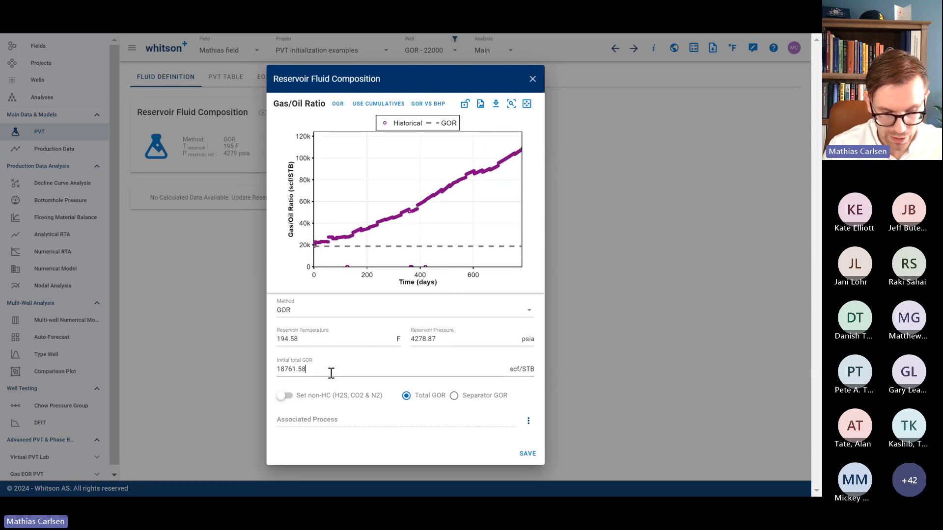
# Step: Set the GOR - 22000 well's initial total GOR to 22000 scf/STB and save its fluid composition
pyautogui.moveTo(331, 373); pyautogui.dragTo(268, 375)
pyautogui.write('22000')
pyautogui.press('Tab')
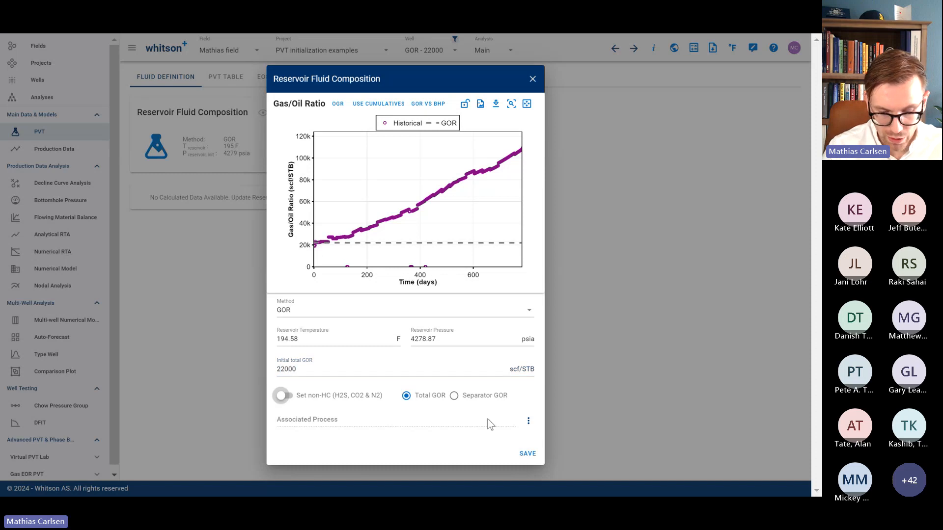
pyautogui.click(523, 454)
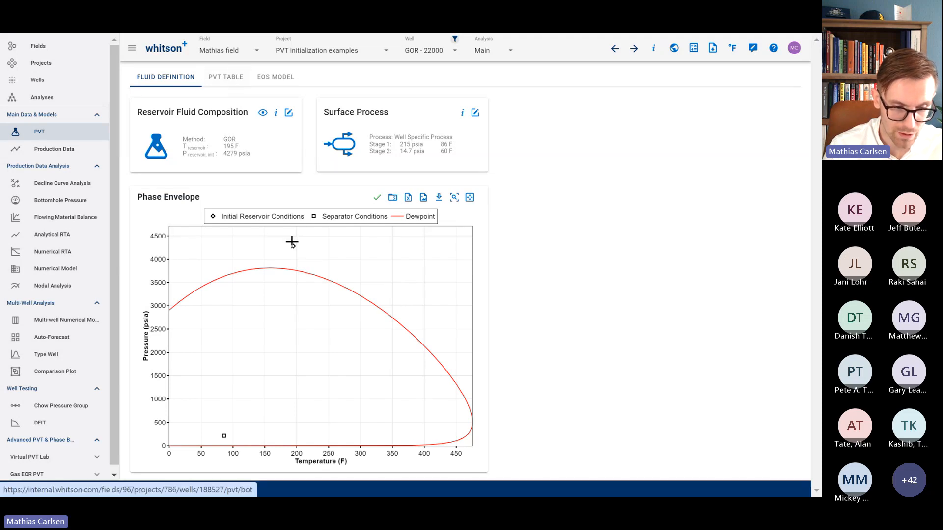
# Step: Review the GOR - 22000 well's fluid properties at initial reservoir conditions in its PVT table, focusing on the dewpoint
pyautogui.click(230, 77)
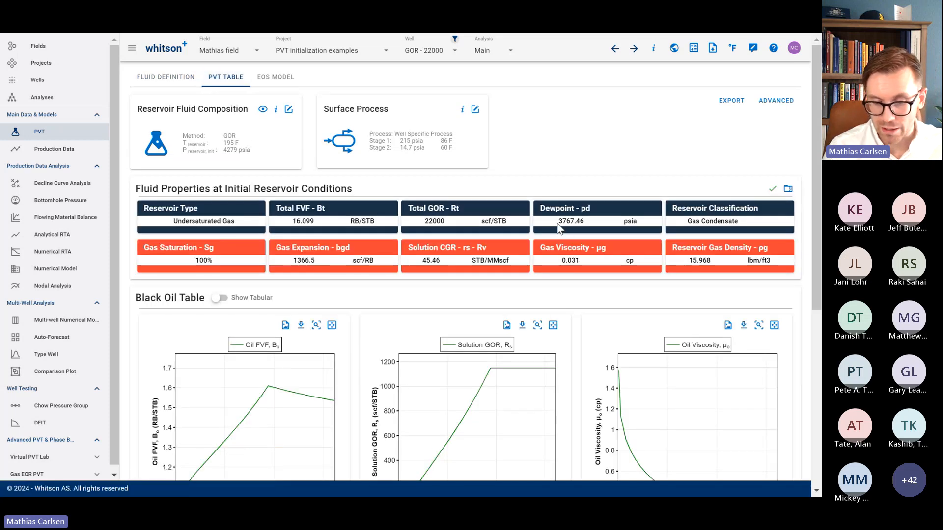
pyautogui.moveTo(558, 225); pyautogui.dragTo(586, 223)
pyautogui.hotkey('alt', 'Tab')
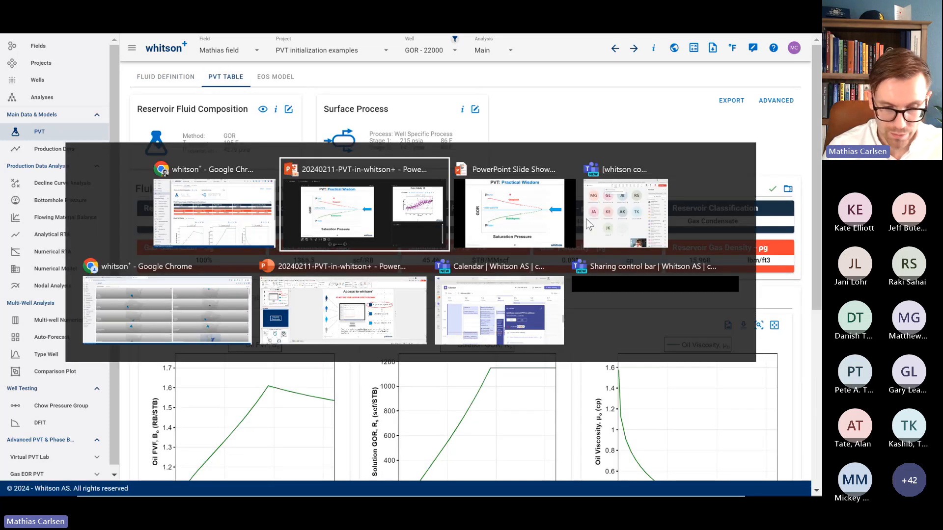
pyautogui.press('Escape')
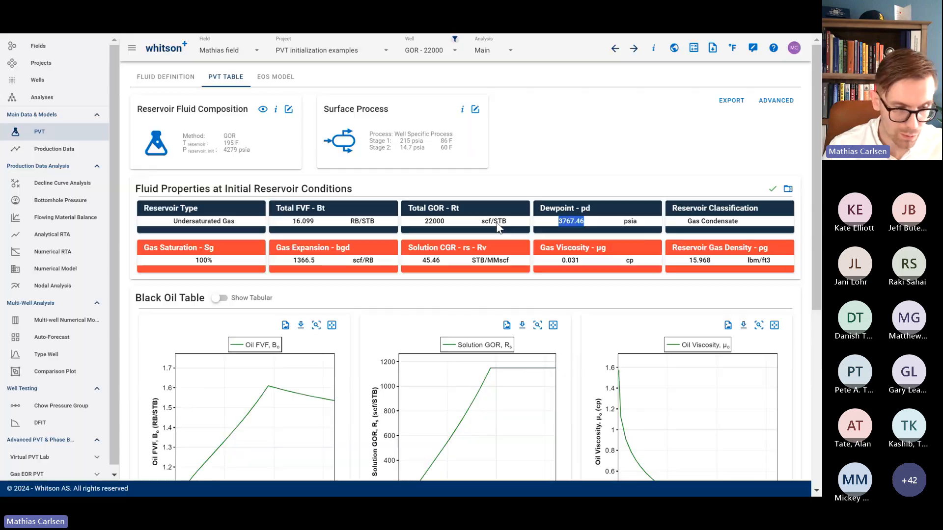
# Step: Open the GOR - 80000 well's reservoir fluid composition for editing and set its method to GOR
pyautogui.click(66, 79)
pyautogui.scroll(-2, 169, 217)
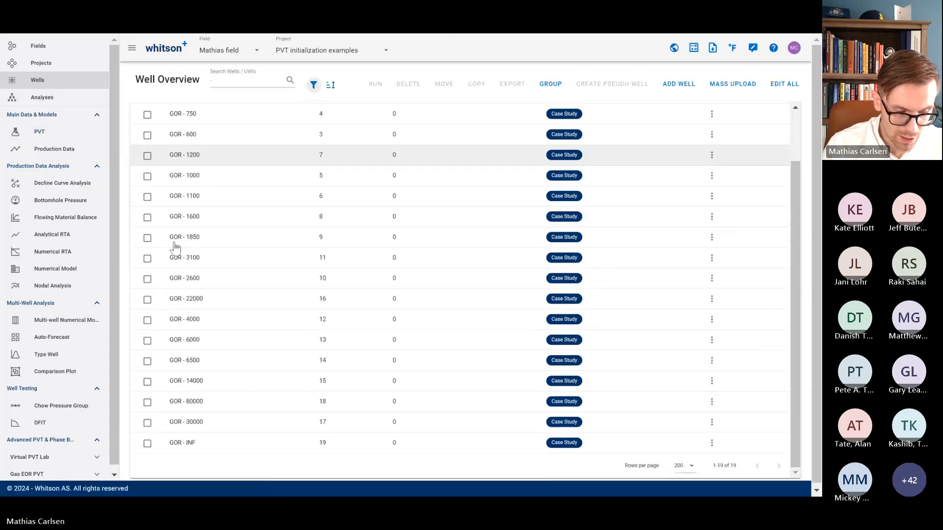
pyautogui.click(206, 409)
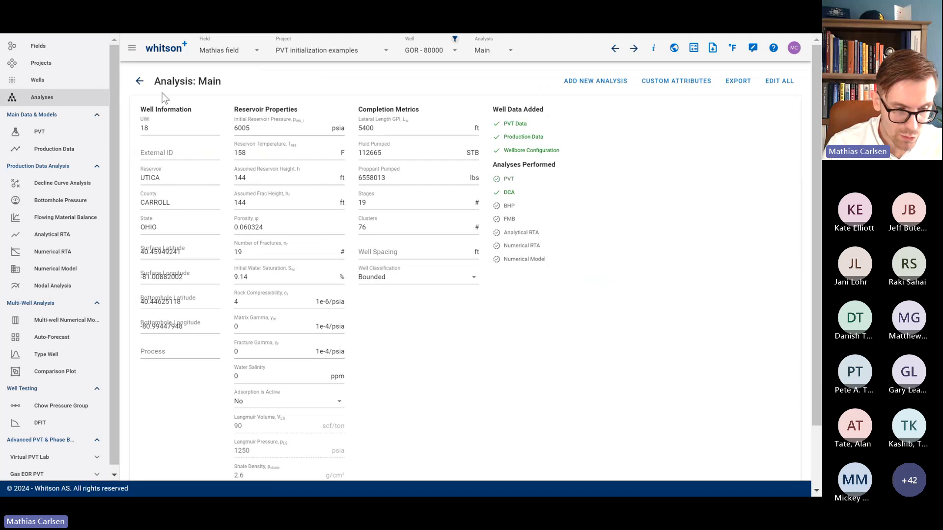
pyautogui.click(93, 131)
pyautogui.click(289, 113)
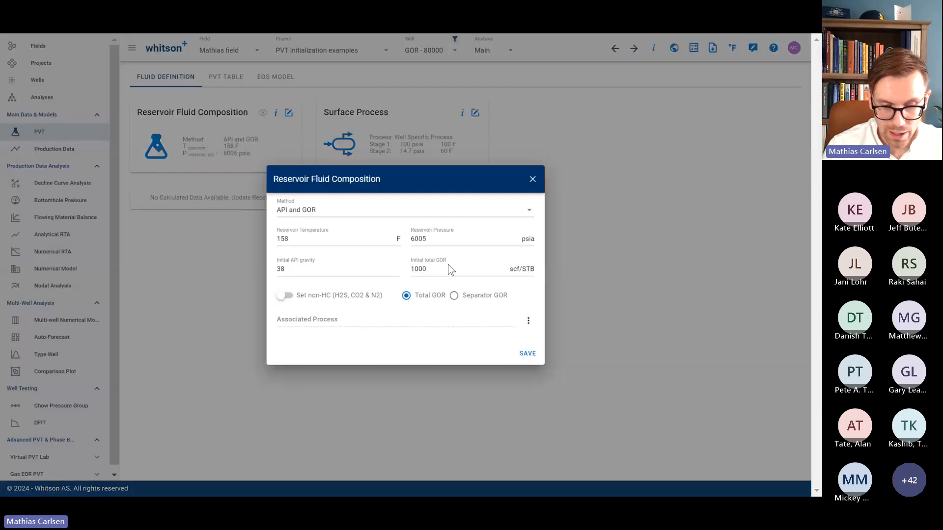
pyautogui.click(371, 311)
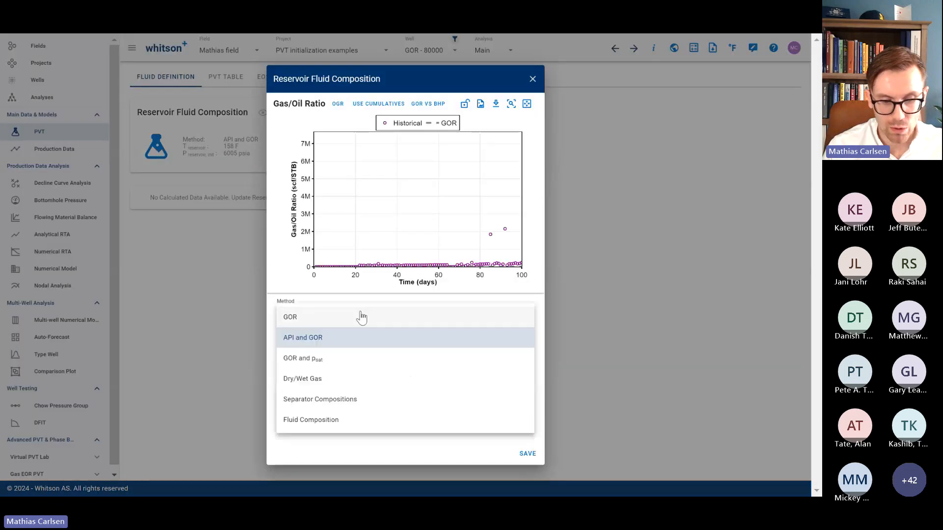
pyautogui.click(360, 318)
# Step: Rescale the gas/oil ratio plot to about 250,000 scf/STB and 260 days
pyautogui.moveTo(307, 138); pyautogui.dragTo(312, 87)
pyautogui.click(311, 135)
pyautogui.write('1')
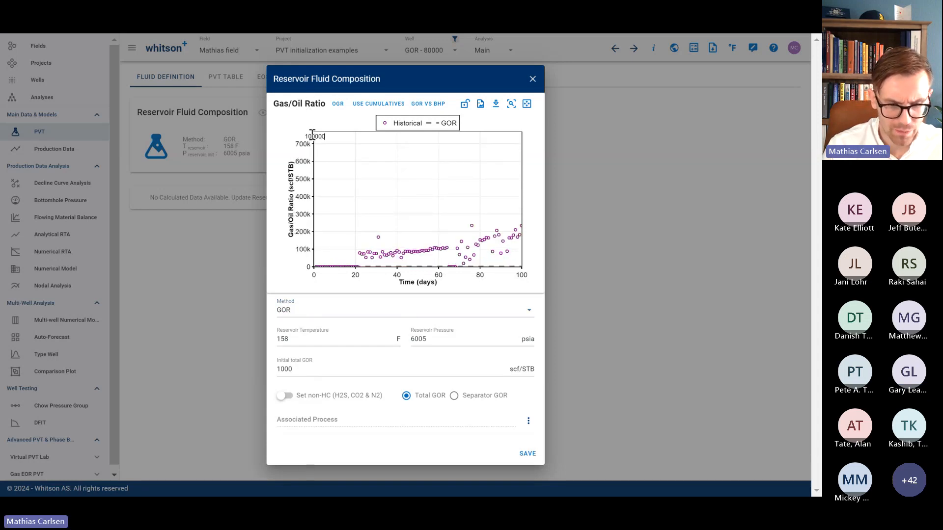
pyautogui.write('00000')
pyautogui.press('Return')
pyautogui.moveTo(313, 136); pyautogui.dragTo(313, 225)
pyautogui.moveTo(516, 274); pyautogui.dragTo(418, 274)
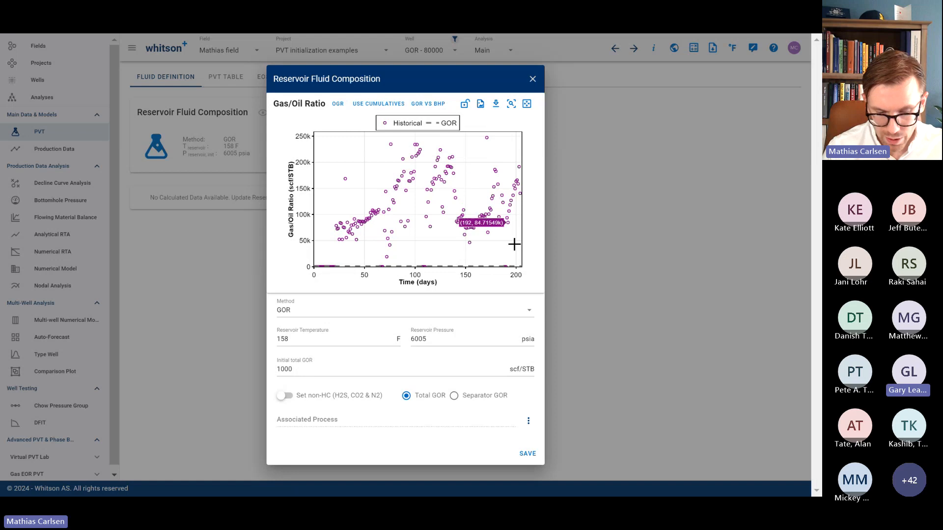
pyautogui.doubleClick(412, 274)
pyautogui.doubleClick(412, 274)
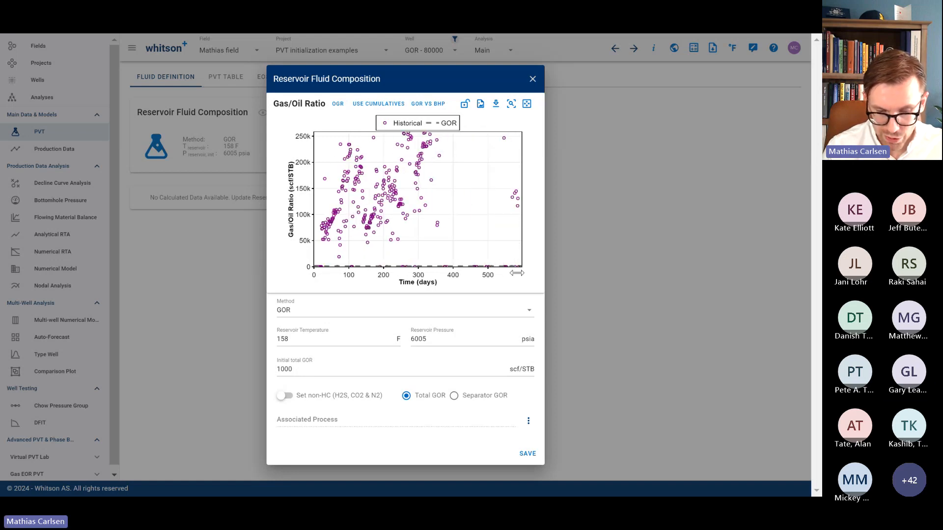
pyautogui.moveTo(516, 273); pyautogui.dragTo(429, 269)
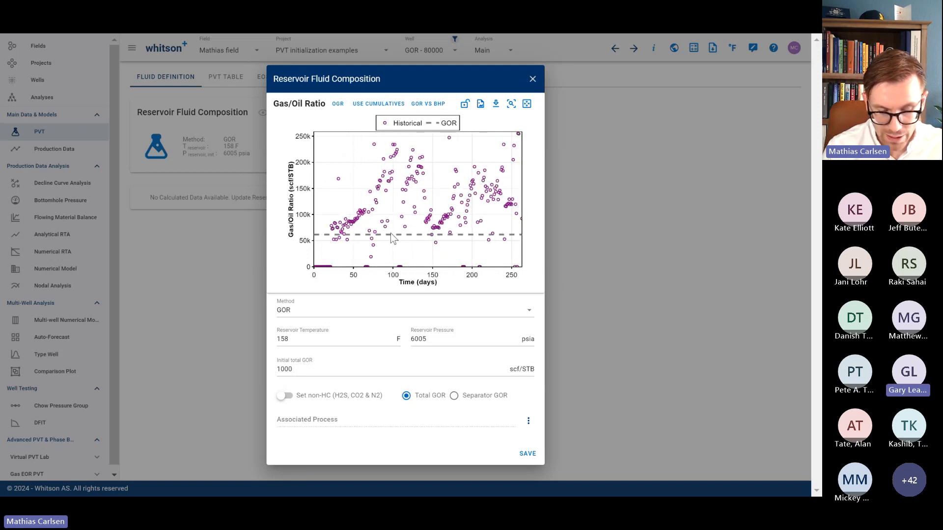
# Step: Set the GOR - 80000 well's initial total GOR to about 70,672 scf/STB from the plotted trend and save the fluid composition
pyautogui.moveTo(390, 234); pyautogui.dragTo(389, 230)
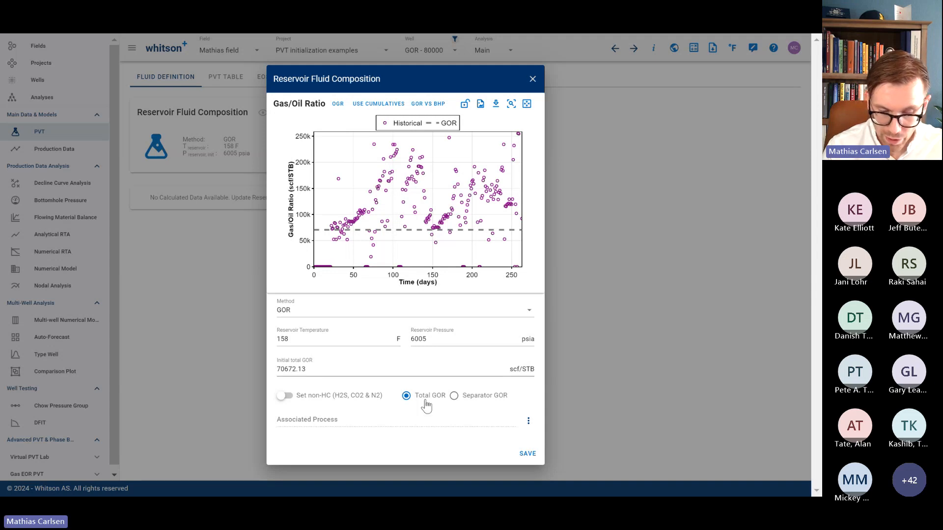
pyautogui.click(532, 460)
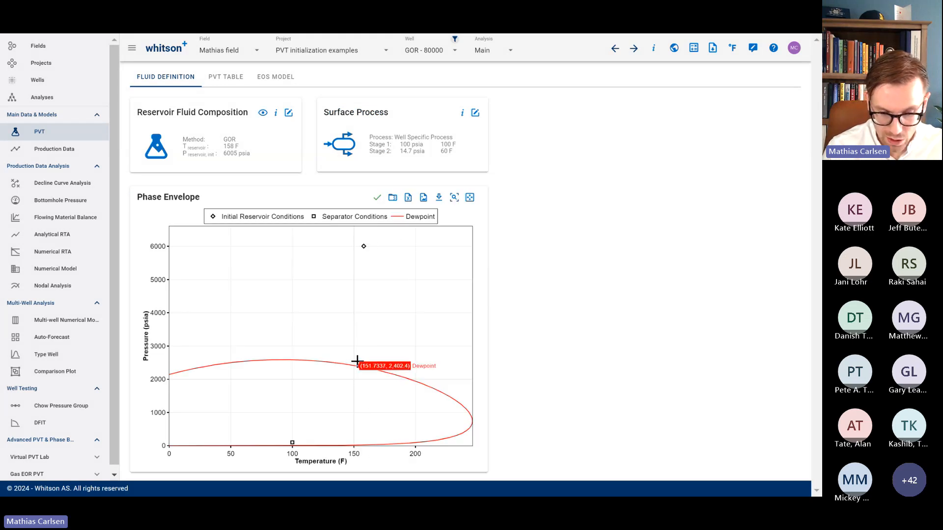
# Step: Compare the GOR - 80000 well's phase envelope and PVT table with the presentation slide on GOR versus saturation pressure
pyautogui.hotkey('alt', 'Tab')
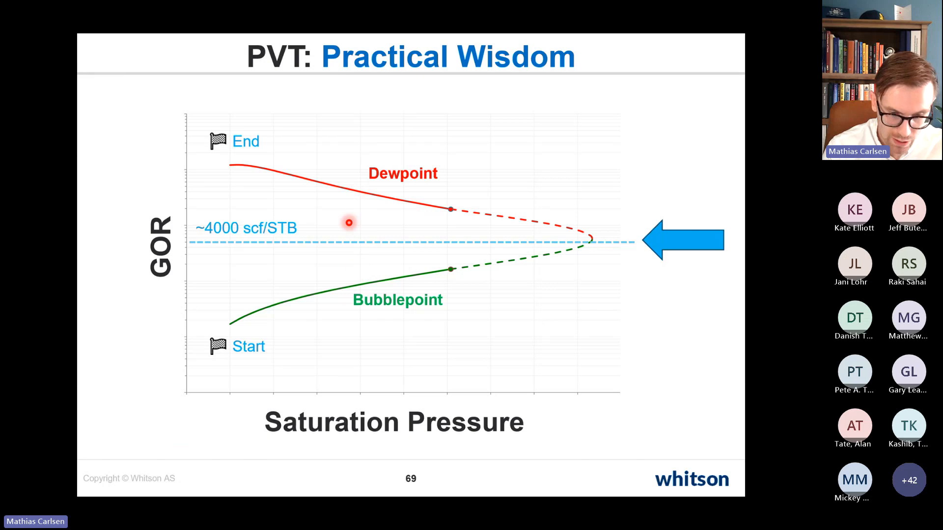
pyautogui.hotkey('alt', 'Tab')
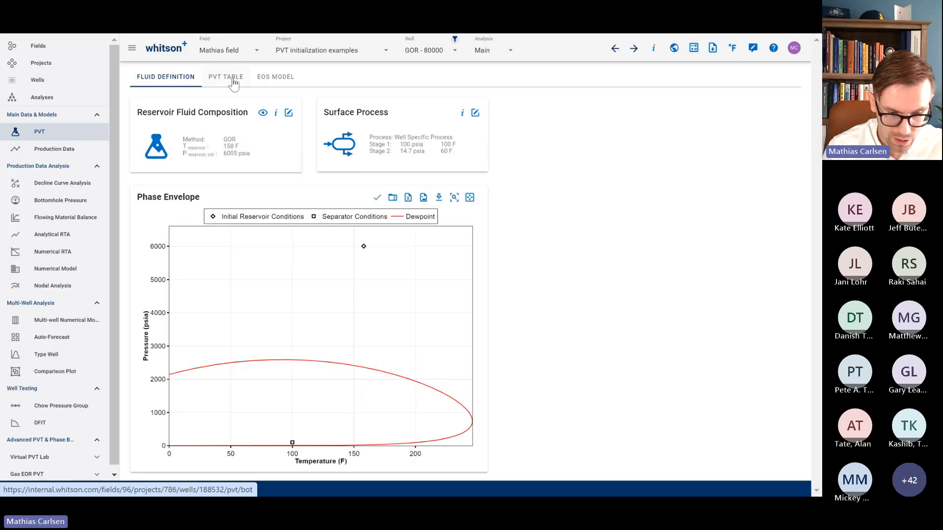
pyautogui.click(233, 80)
pyautogui.scroll(-4, 396, 380)
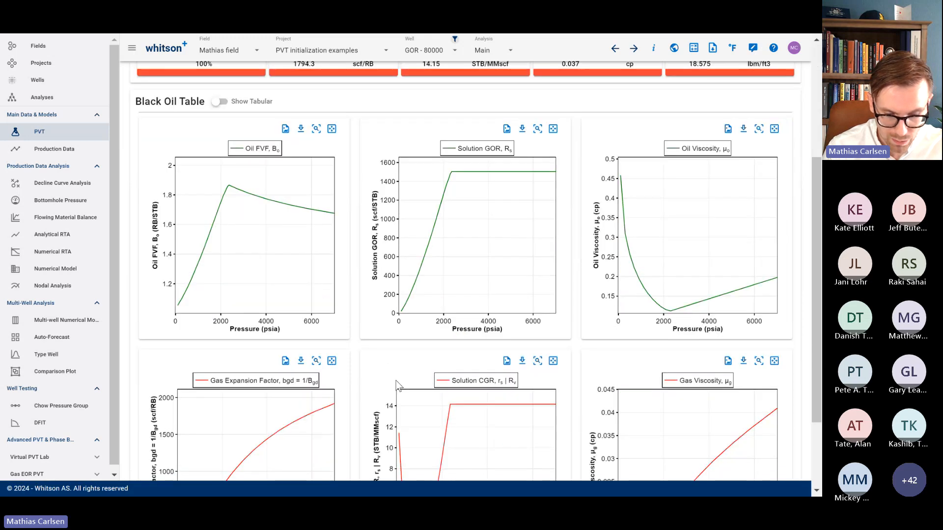
pyautogui.scroll(4, 396, 380)
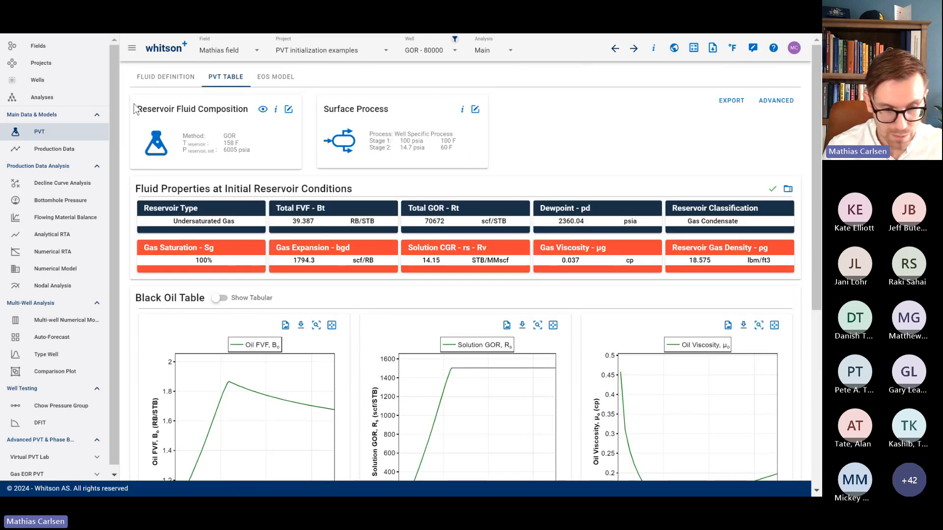
pyautogui.click(162, 77)
pyautogui.hotkey('alt', 'Tab')
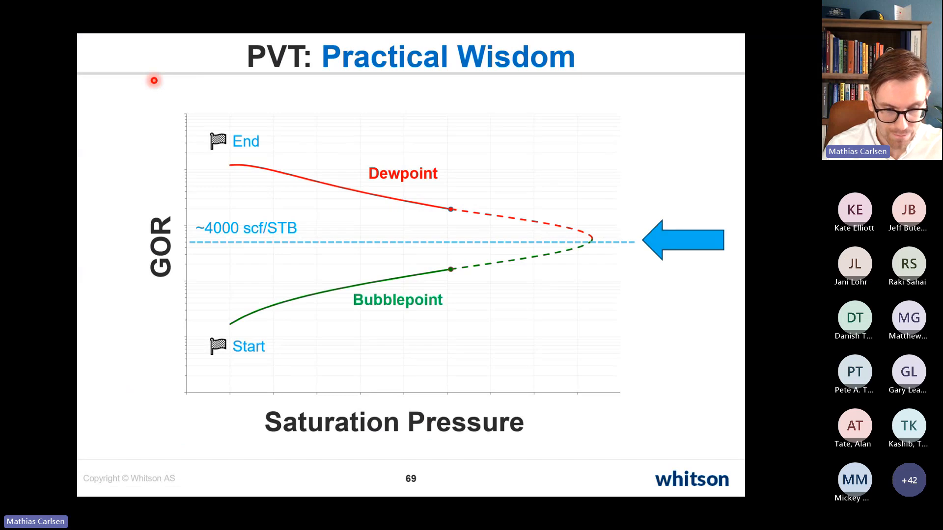
pyautogui.hotkey('alt', 'Tab')
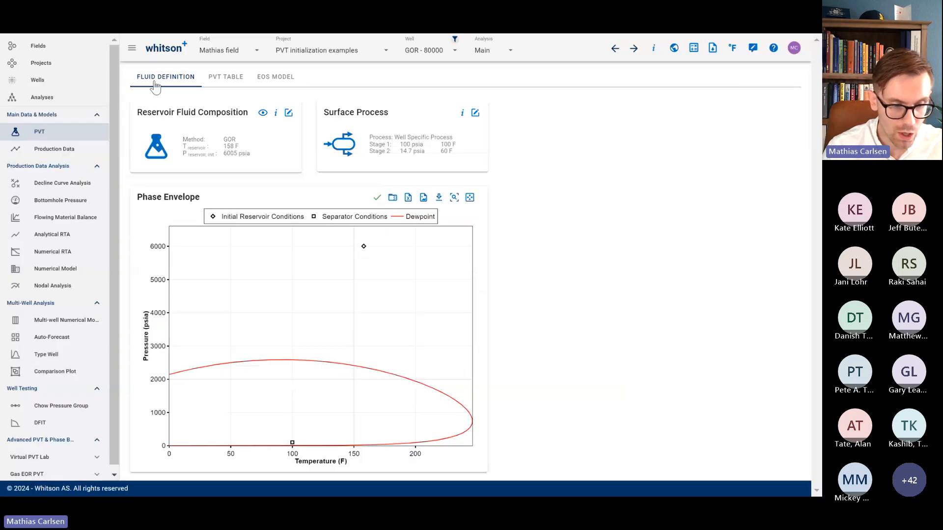
# Step: Open the GOR - INF well and examine its production data plot for oil, gas and water rates
pyautogui.click(66, 84)
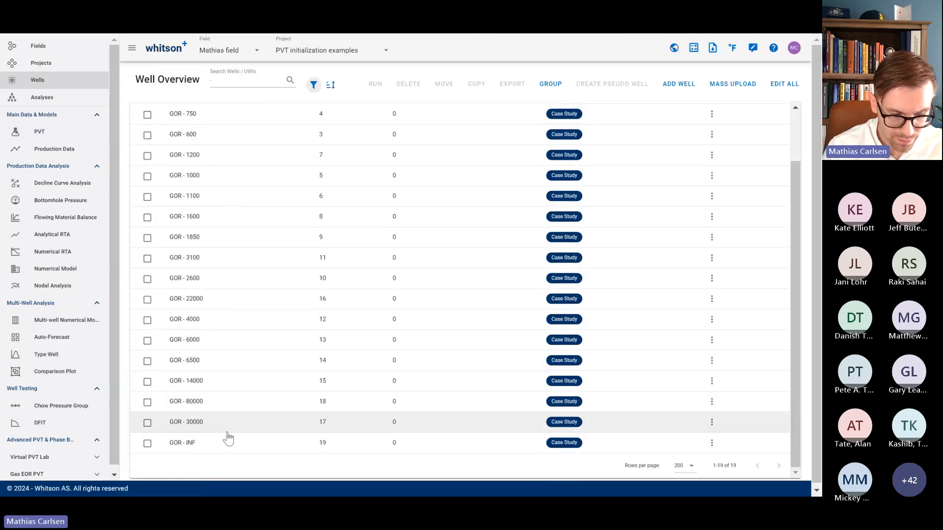
pyautogui.click(207, 443)
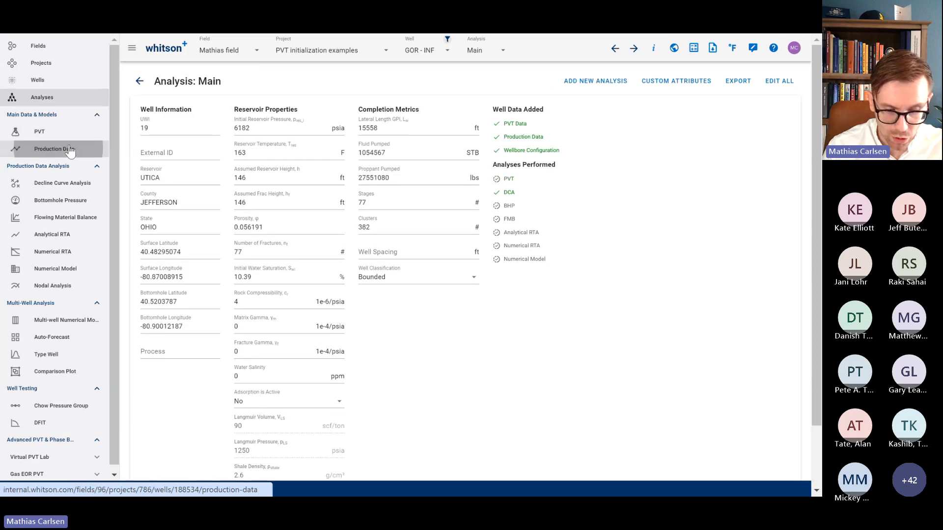
pyautogui.click(70, 152)
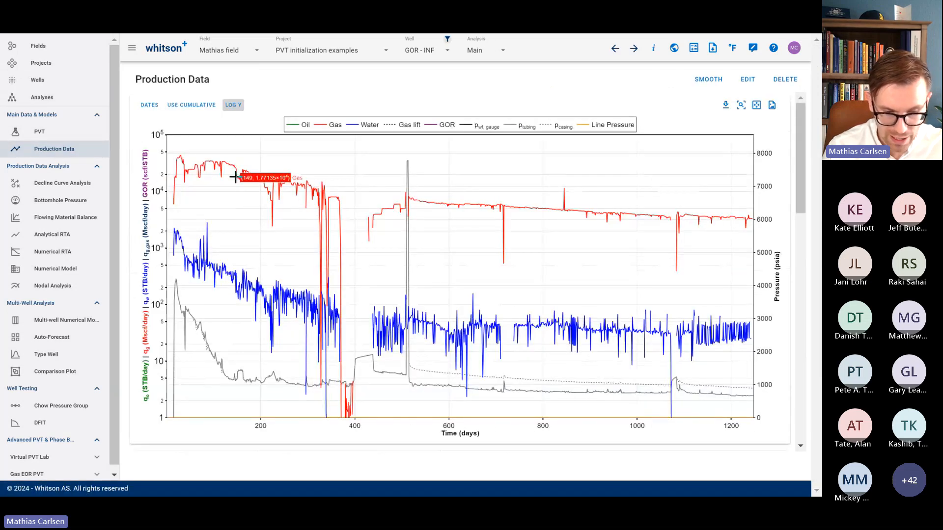
pyautogui.scroll(-1, 255, 290)
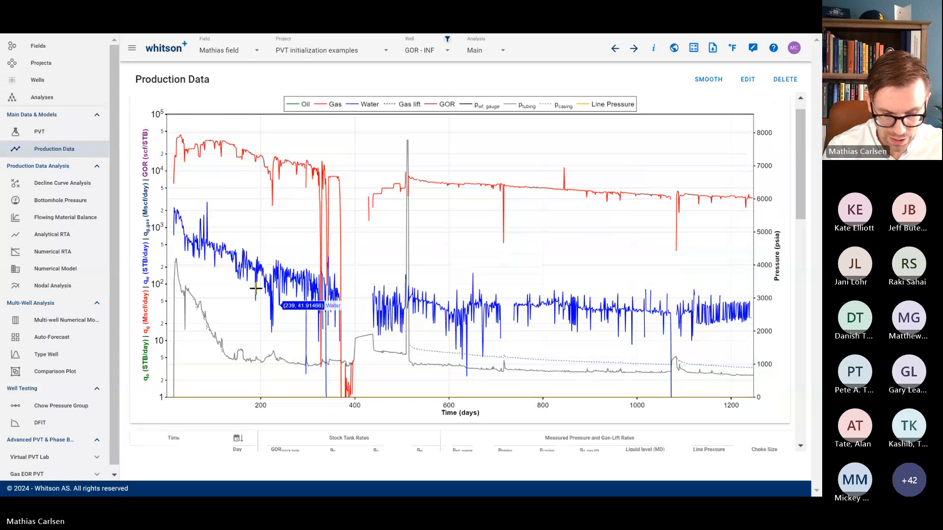
pyautogui.scroll(1, 452, 325)
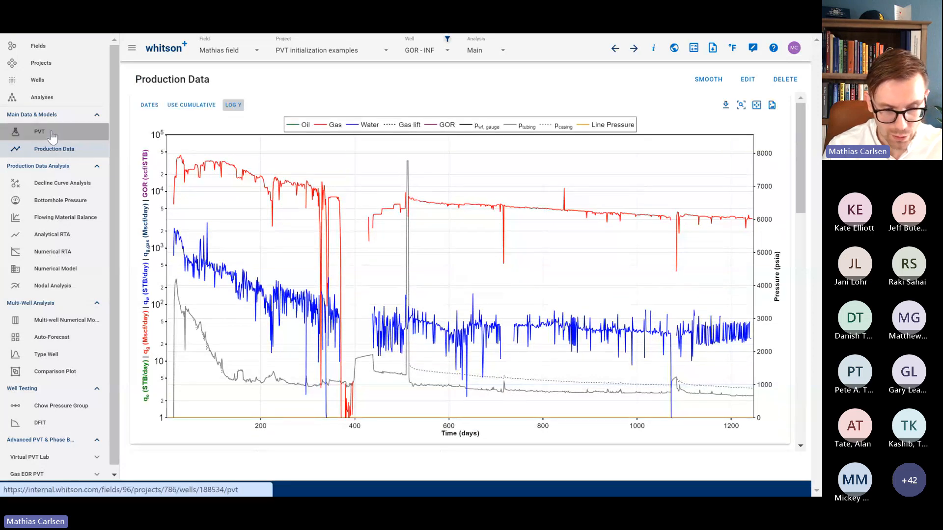
# Step: Define the GOR - INF well's reservoir fluid with the Dry/Wet Gas method and a gas specific gravity of 0.6, and save it
pyautogui.click(53, 136)
pyautogui.click(288, 113)
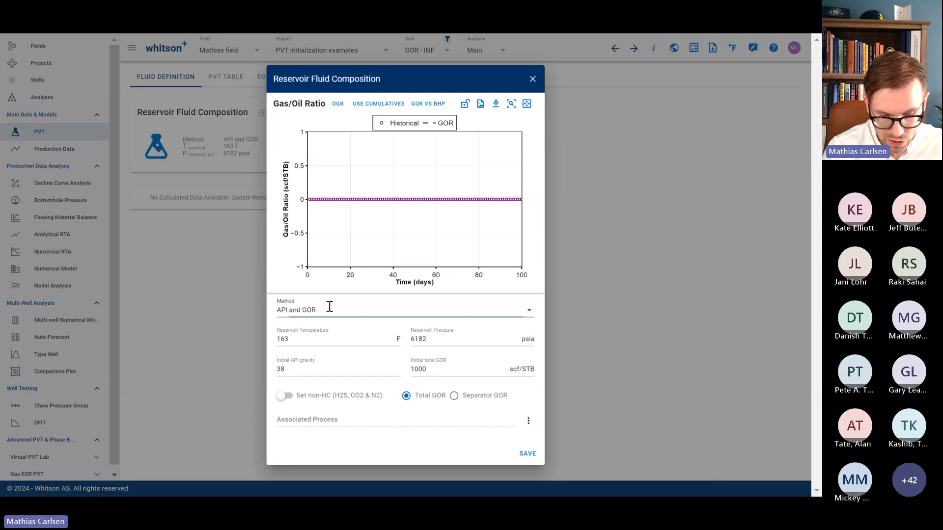
pyautogui.click(329, 310)
pyautogui.click(296, 380)
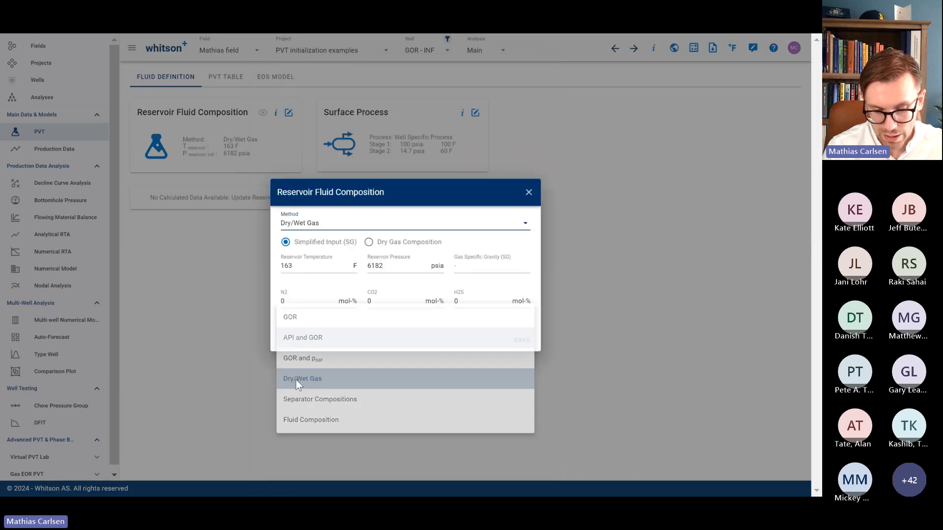
pyautogui.click(472, 267)
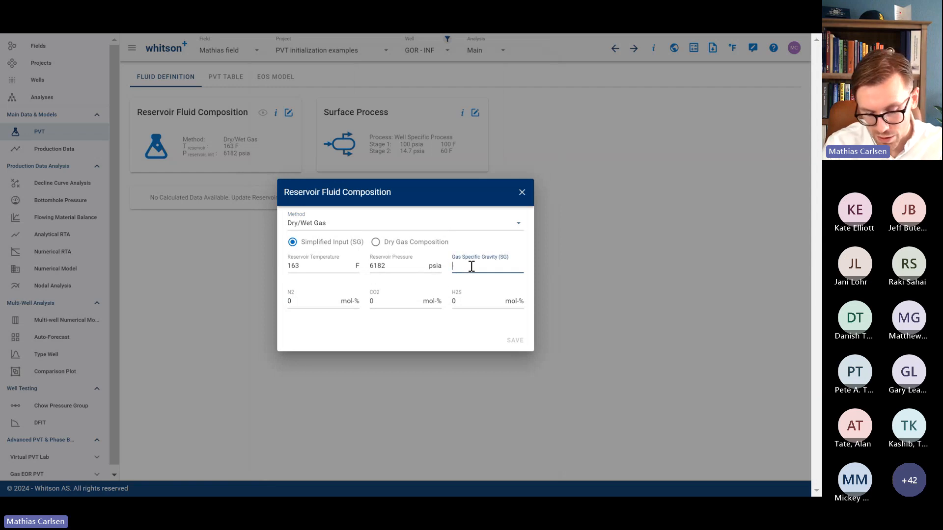
pyautogui.write('0.6')
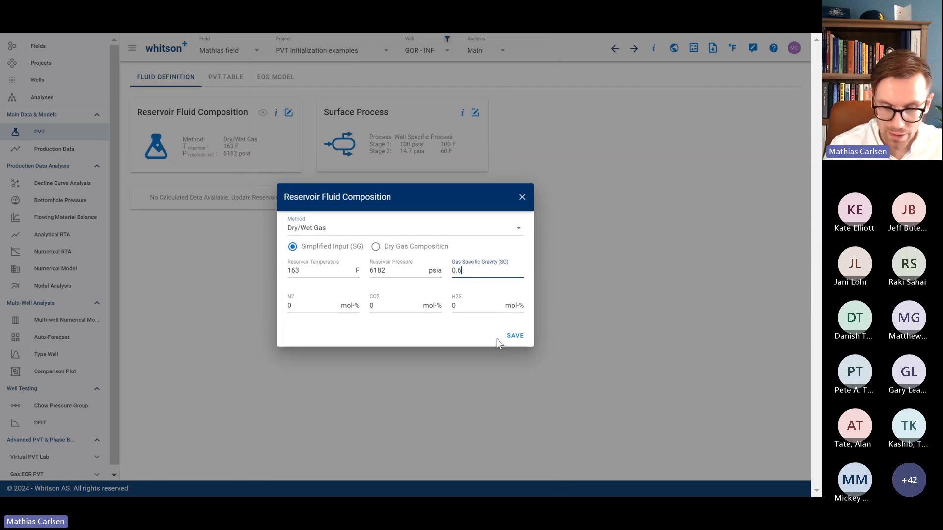
pyautogui.click(523, 344)
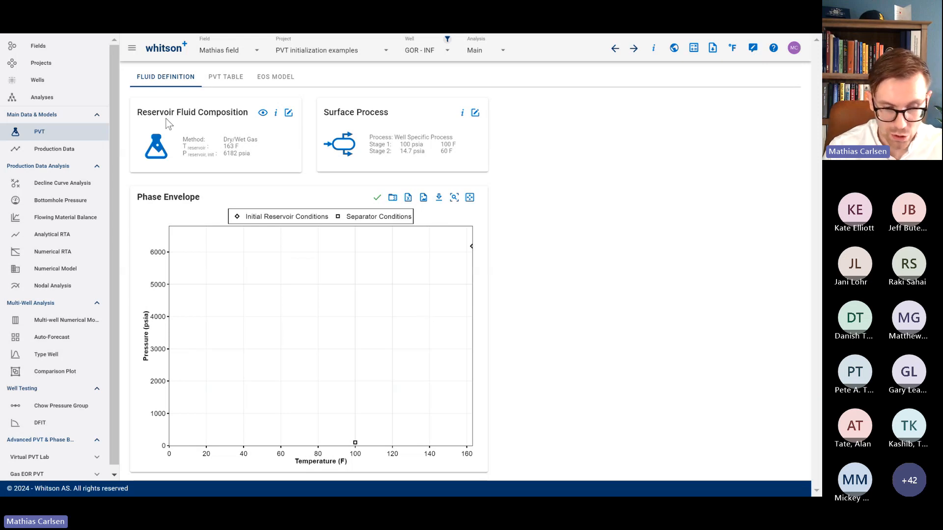
# Step: Inspect the component list of the GOR - INF well's reservoir fluid composition and close it
pyautogui.click(262, 113)
pyautogui.scroll(-2, 473, 364)
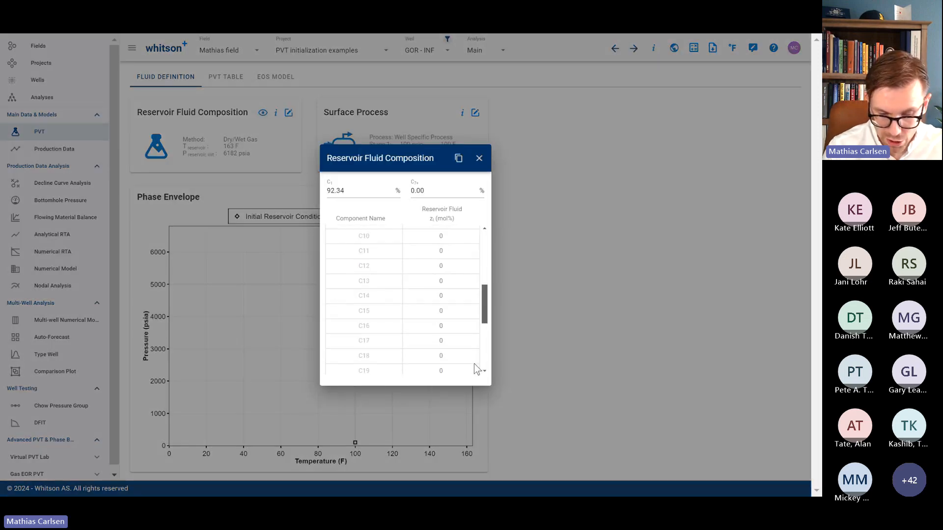
pyautogui.scroll(2, 473, 364)
pyautogui.click(479, 159)
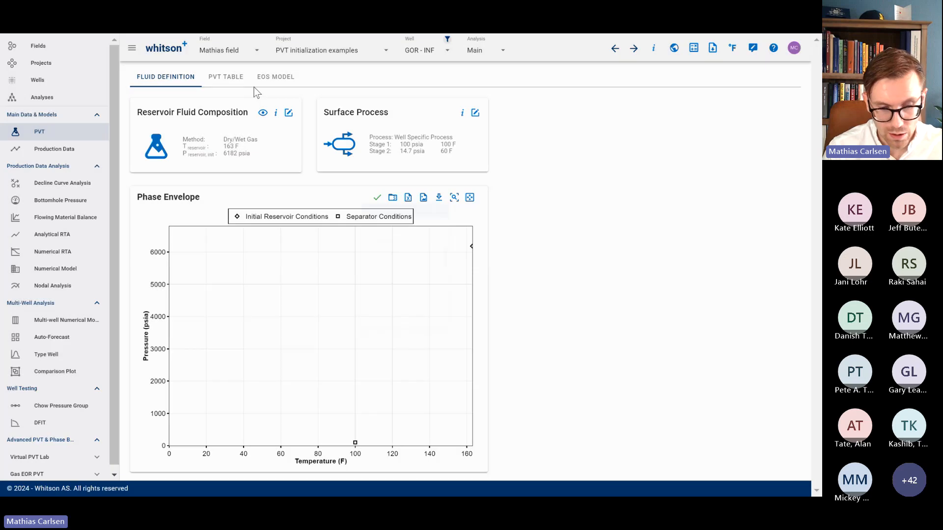
# Step: Review the GOR - INF well's initial fluid properties and black oil plots, and return to the presentation slide on GOR versus saturation pressure
pyautogui.click(212, 79)
pyautogui.scroll(-2, 353, 325)
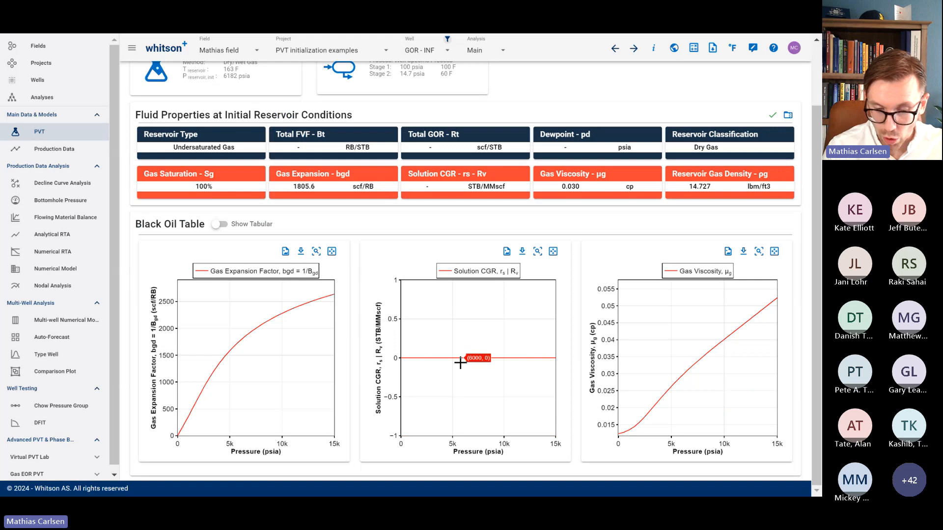
pyautogui.scroll(2, 460, 361)
pyautogui.scroll(-2, 459, 360)
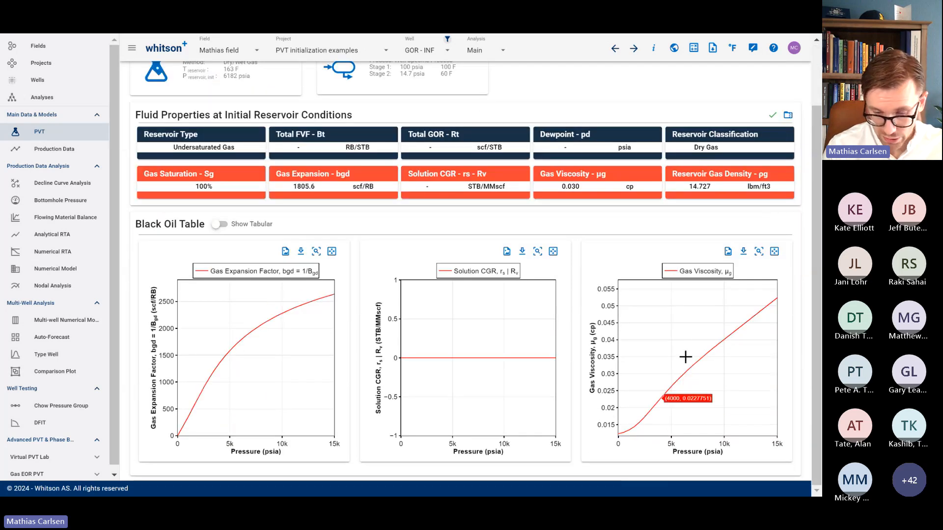
pyautogui.scroll(2, 614, 271)
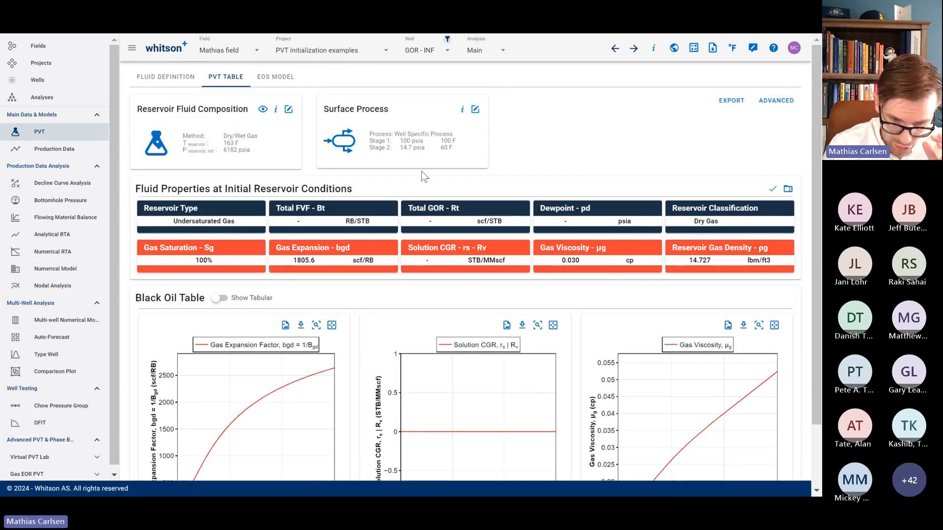
pyautogui.click(158, 87)
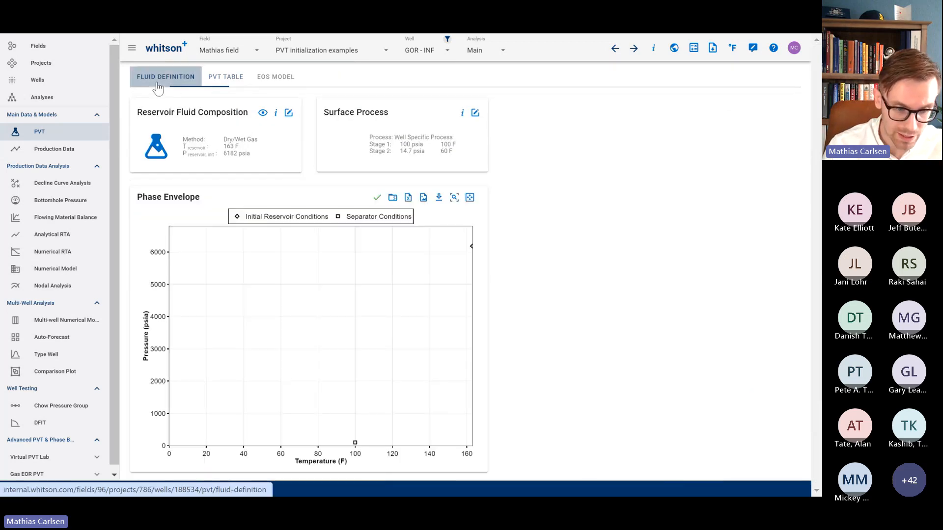
pyautogui.hotkey('alt', 'Tab')
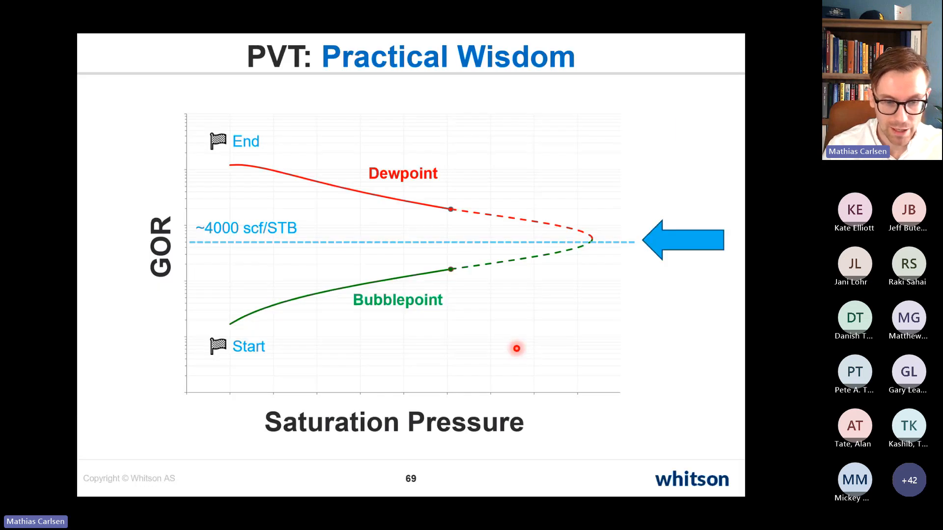
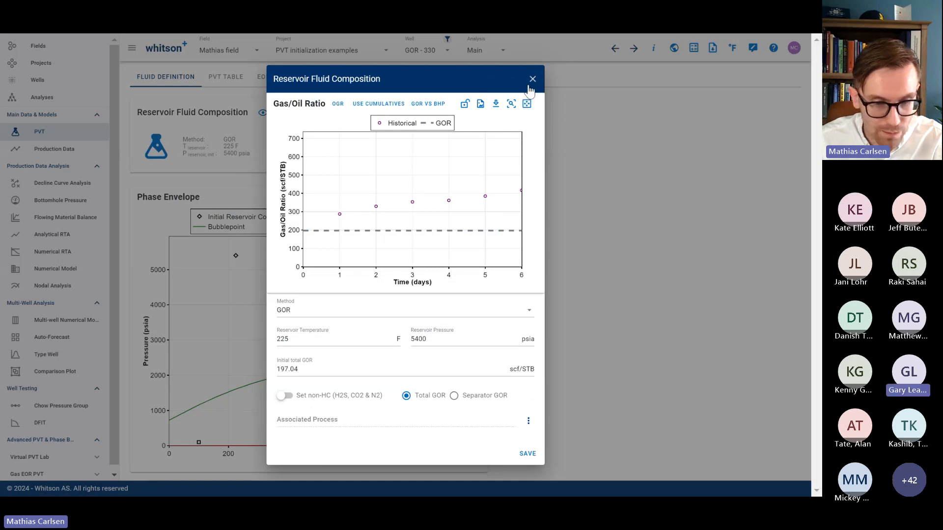
# Step: Close the GOR - 330 well's reservoir fluid composition without saving and return to the well overview
pyautogui.click(532, 79)
pyautogui.click(62, 81)
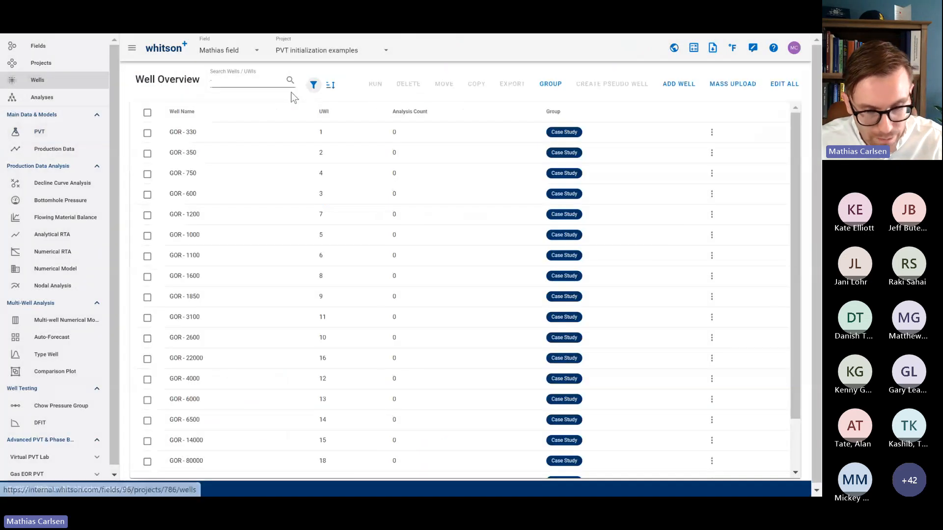
# Step: Change the well overview's group filter from Case Study to Synthetic Cases and save it
pyautogui.click(314, 85)
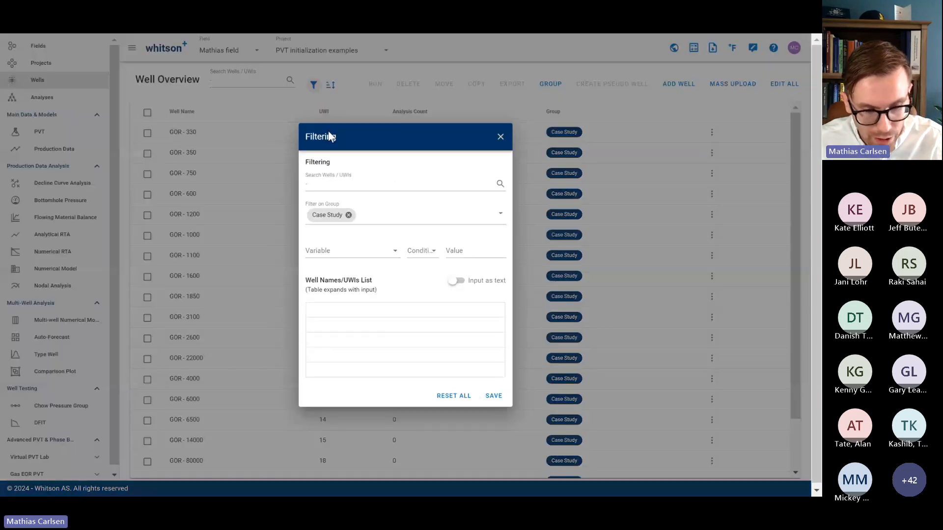
pyautogui.click(349, 215)
pyautogui.click(357, 216)
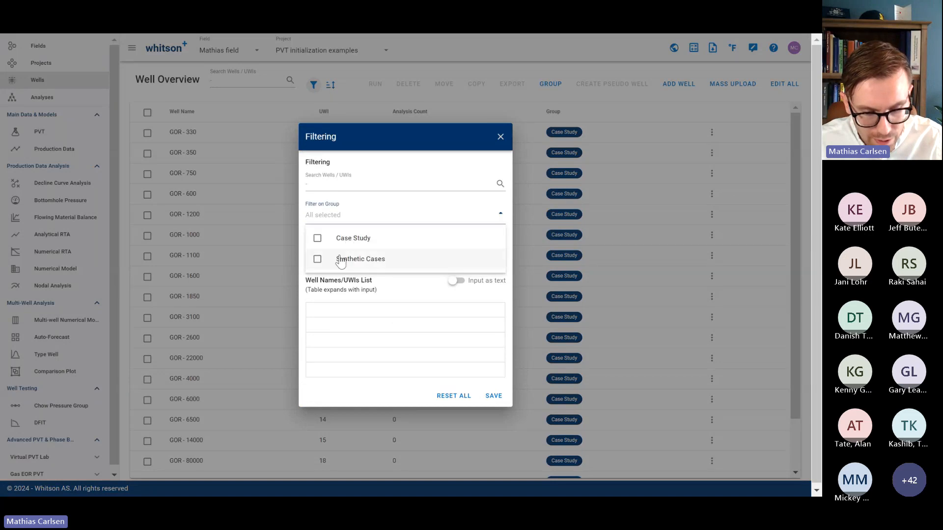
pyautogui.click(353, 258)
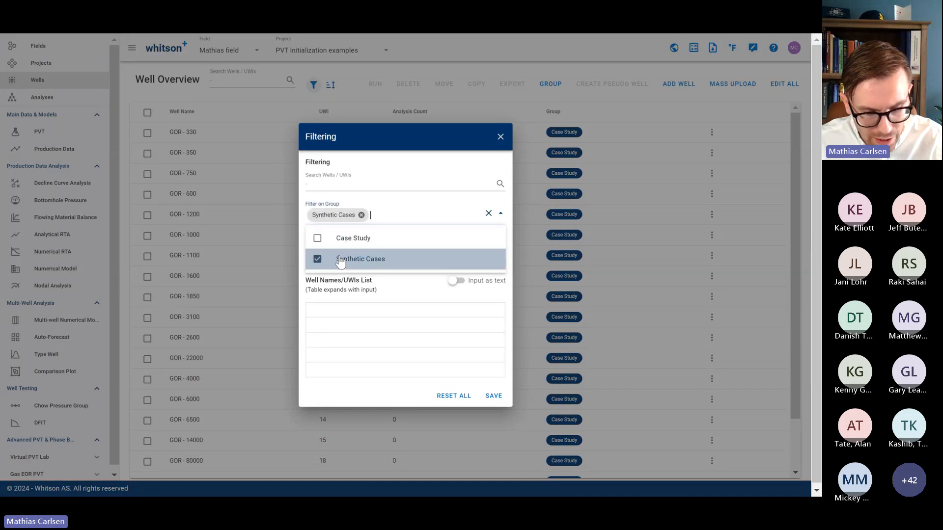
pyautogui.click(493, 396)
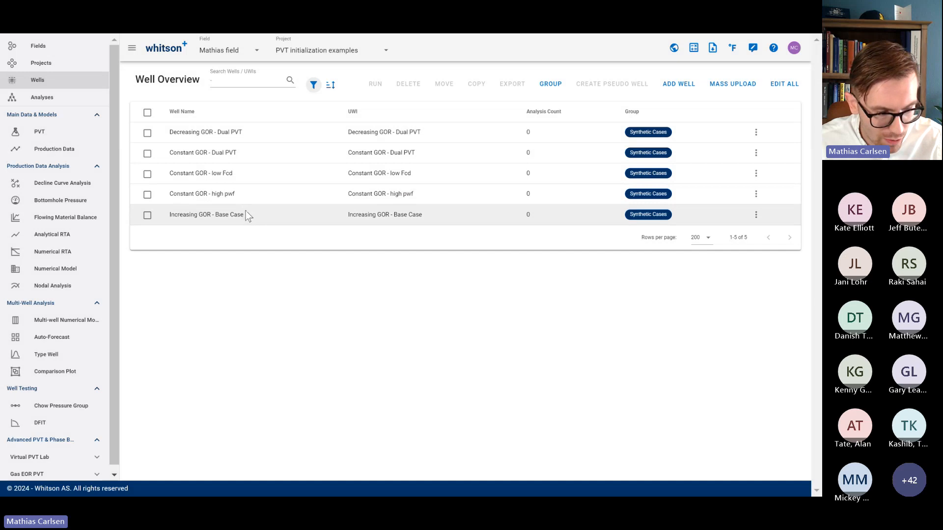
# Step: Open the numerical model of the Increasing GOR - Base Case well and look through its simulated rate, pressure and GOR plots
pyautogui.click(241, 215)
pyautogui.click(90, 274)
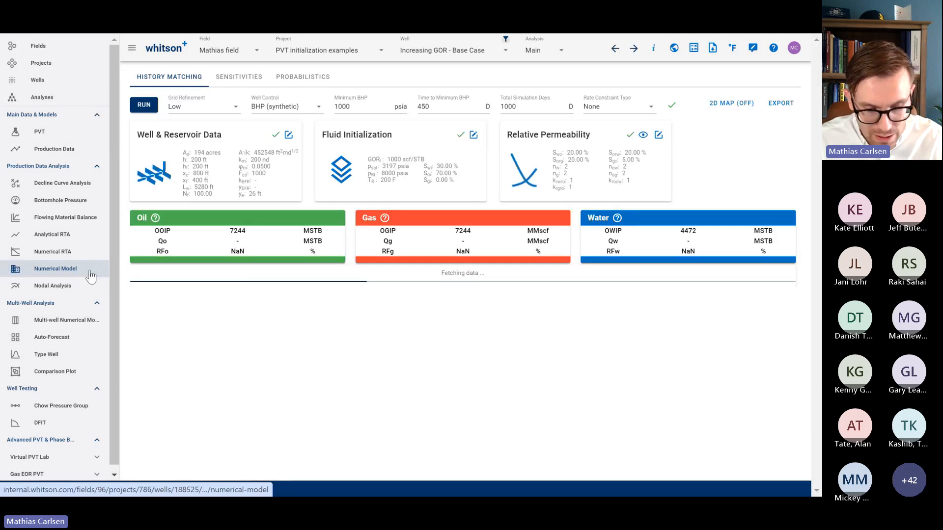
pyautogui.hotkey('ctrl', '-')
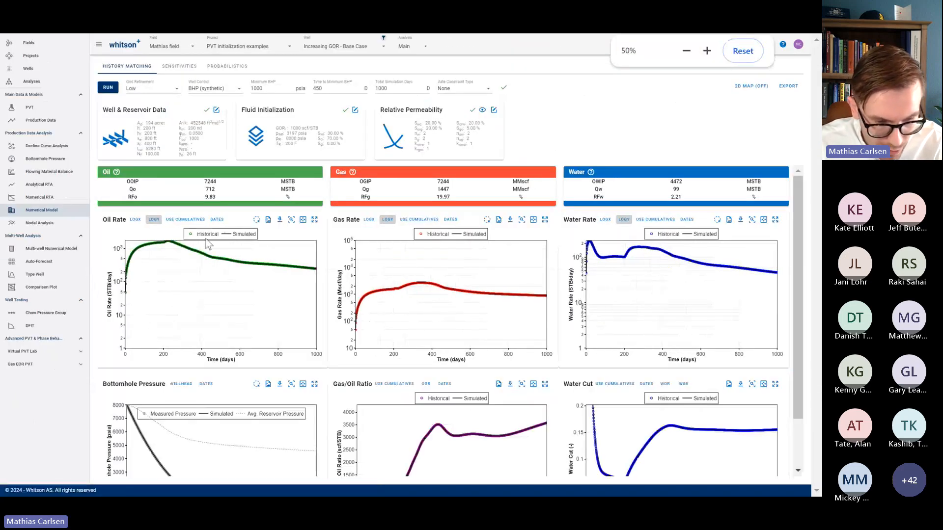
pyautogui.scroll(-1, 223, 302)
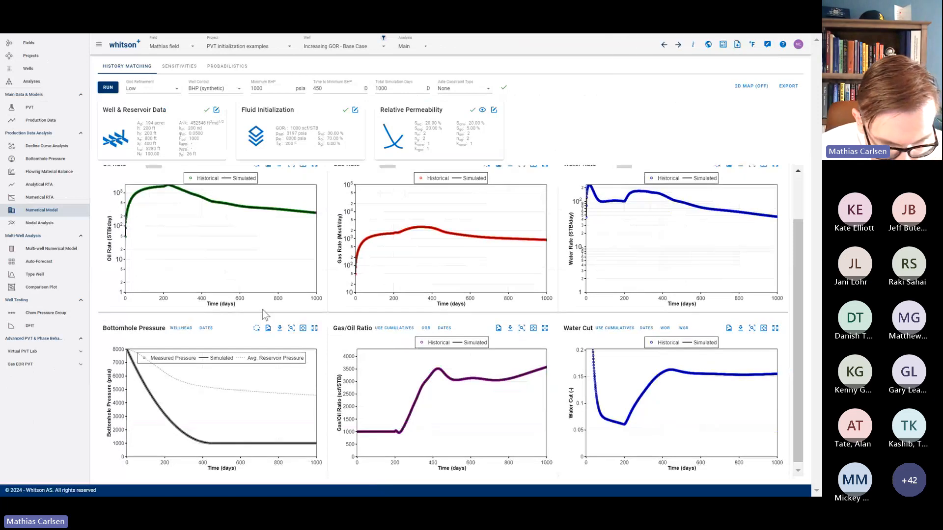
pyautogui.scroll(1, 264, 315)
# Step: Compare the base case's saturation pressure with its bottomhole pressure and gas/oil ratio plots, and briefly check the presentation slide on constant GOR
pyautogui.moveTo(297, 133); pyautogui.dragTo(290, 133)
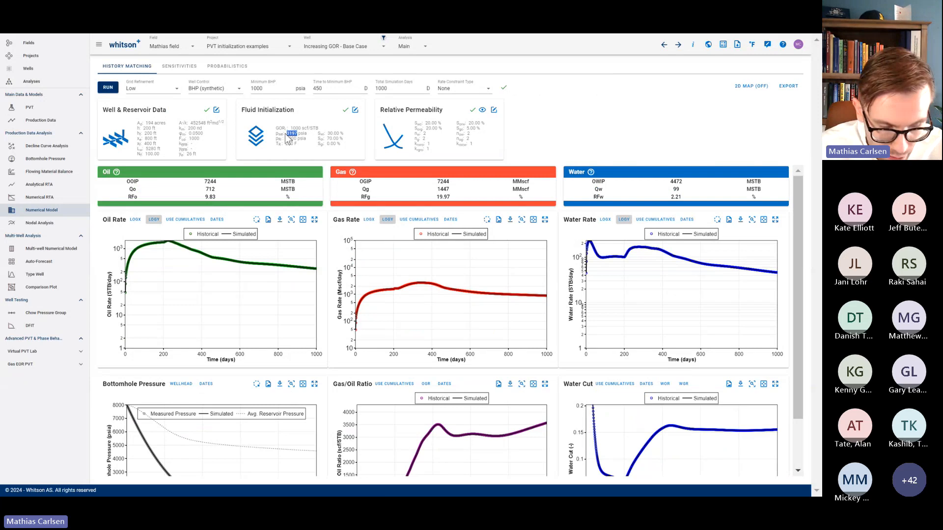
pyautogui.scroll(-1, 233, 369)
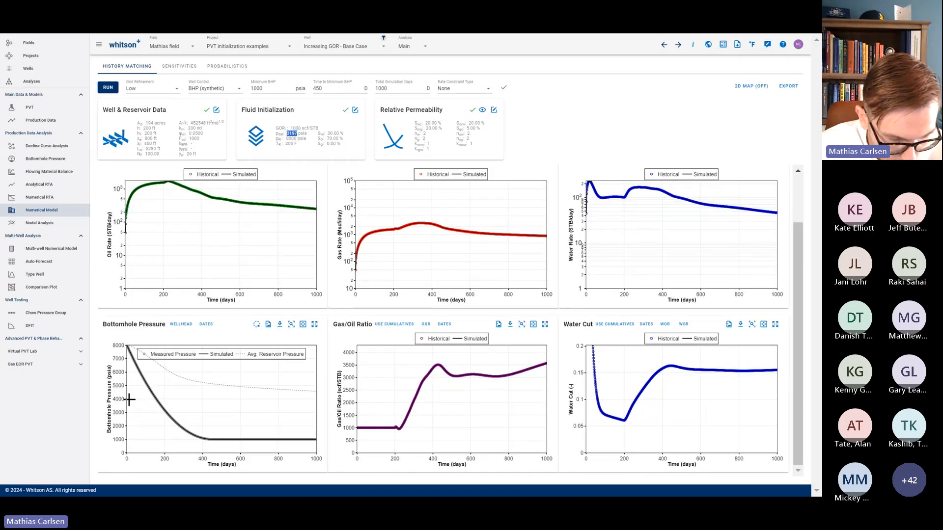
pyautogui.scroll(5, 129, 399)
pyautogui.scroll(-1, 136, 403)
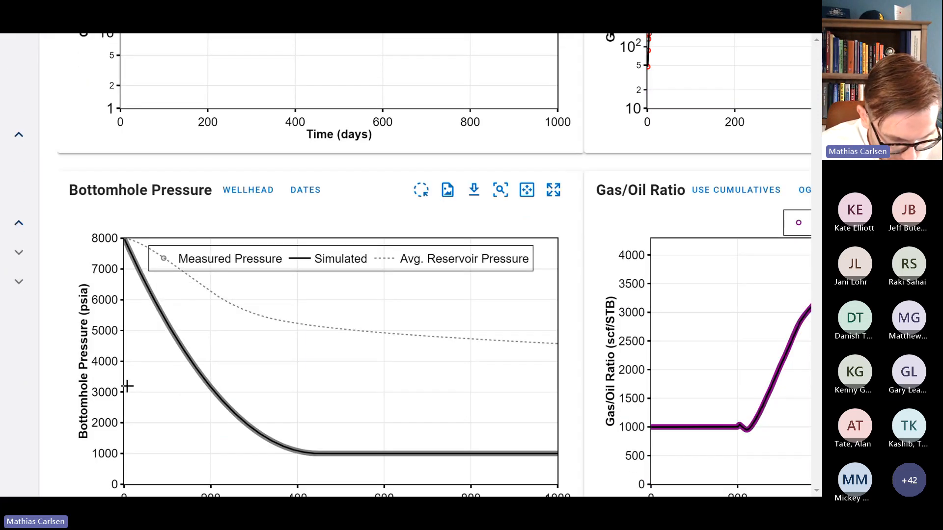
pyautogui.moveTo(205, 385)
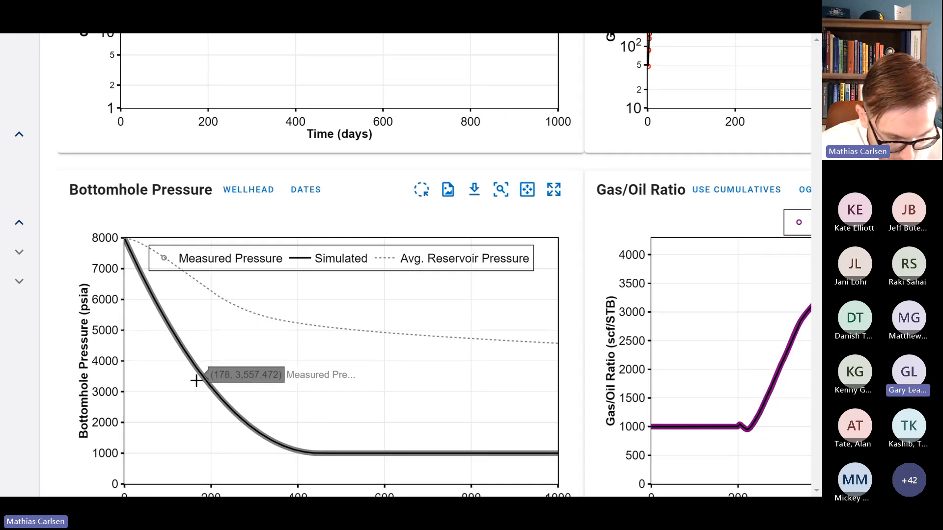
pyautogui.scroll(-1, 198, 382)
pyautogui.scroll(-5, 428, 421)
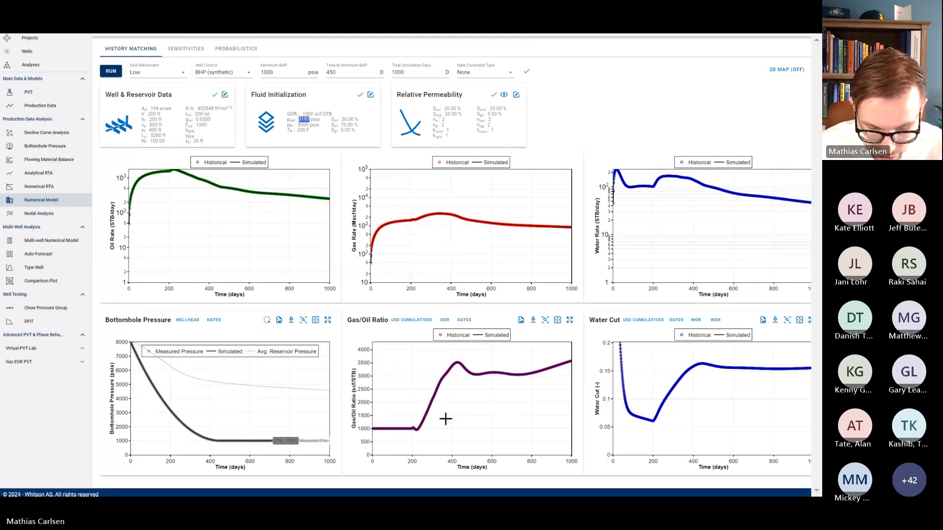
pyautogui.scroll(5, 419, 419)
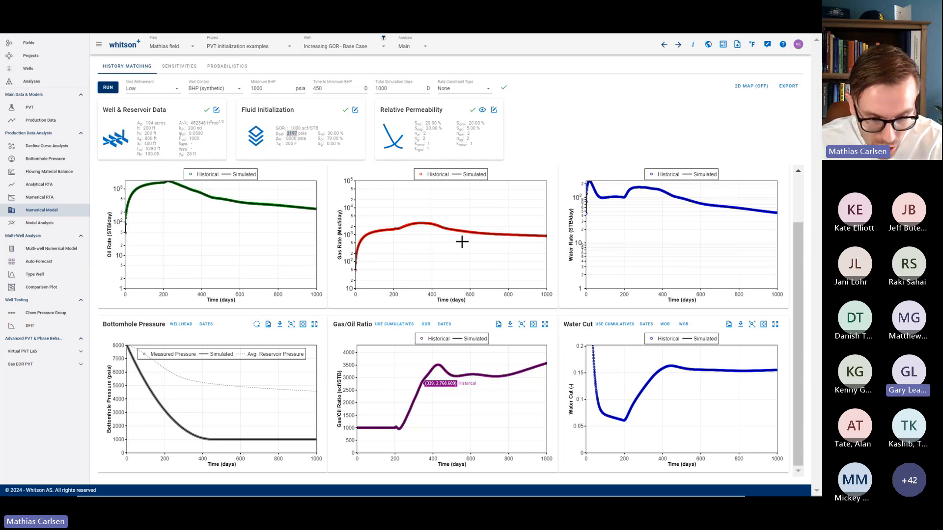
pyautogui.hotkey('alt', 'Tab')
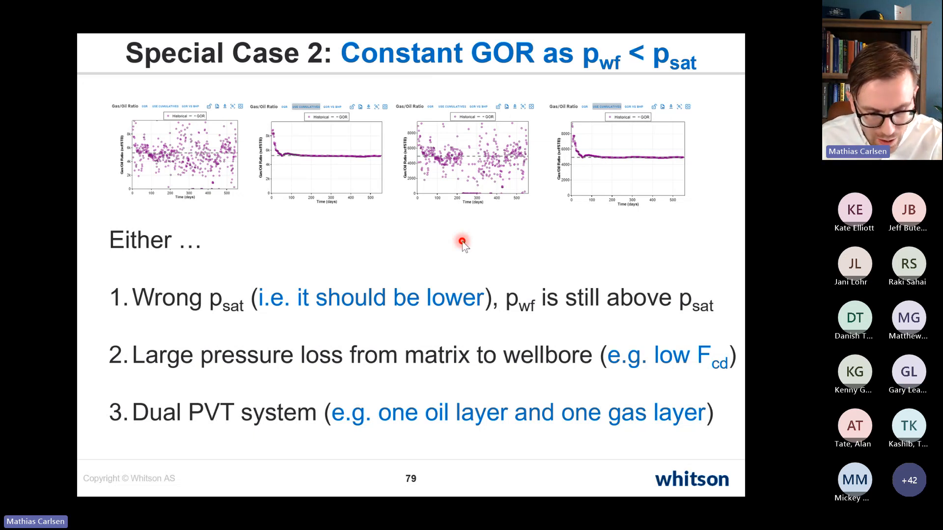
pyautogui.hotkey('alt', 'Tab')
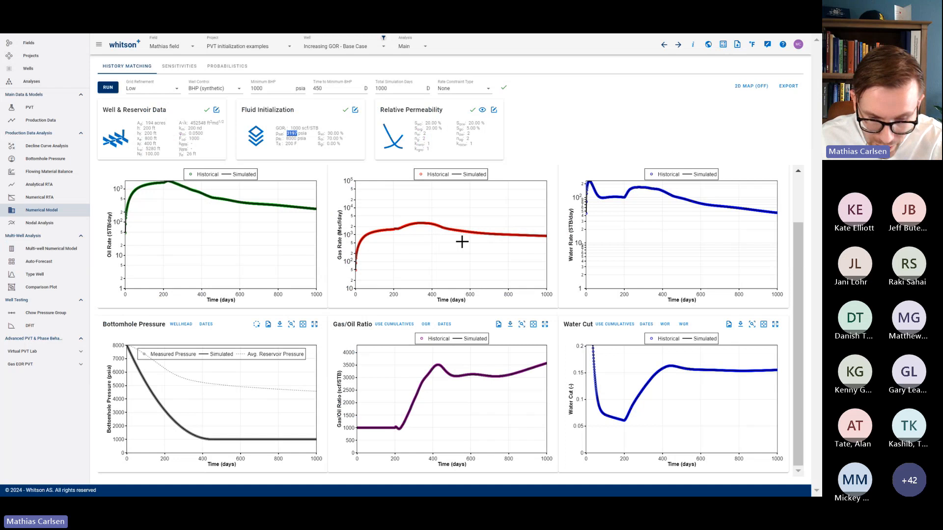
# Step: Switch to the Constant GOR - high pwf well and examine its bottomhole pressure and gas/oil ratio plots up close
pyautogui.click(317, 46)
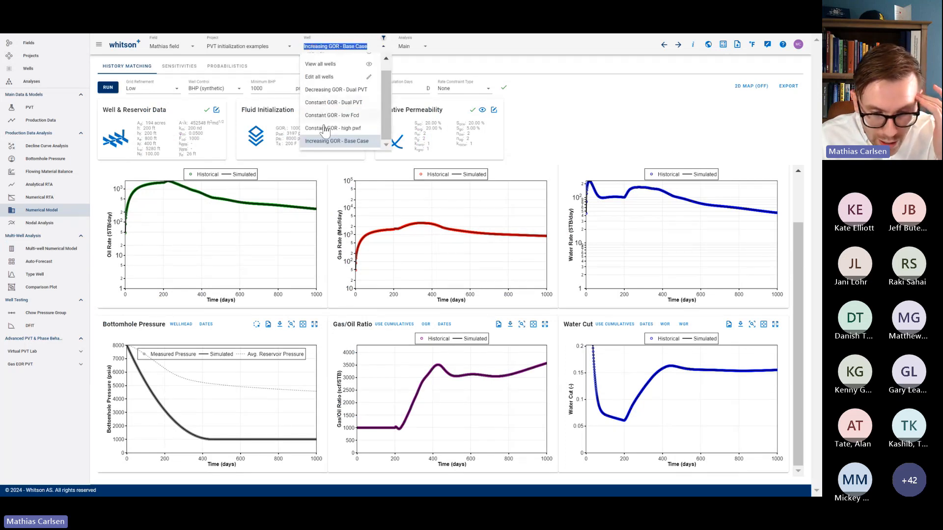
pyautogui.click(325, 129)
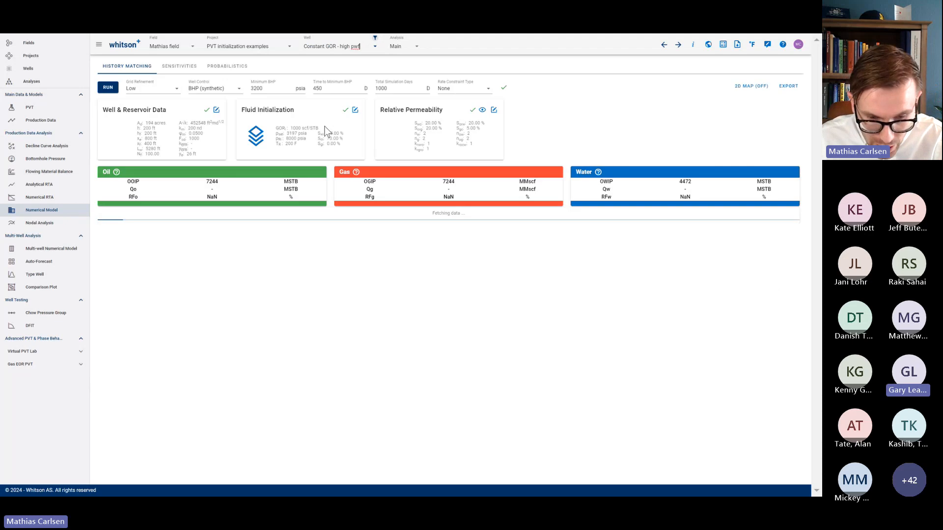
pyautogui.scroll(-2, 281, 288)
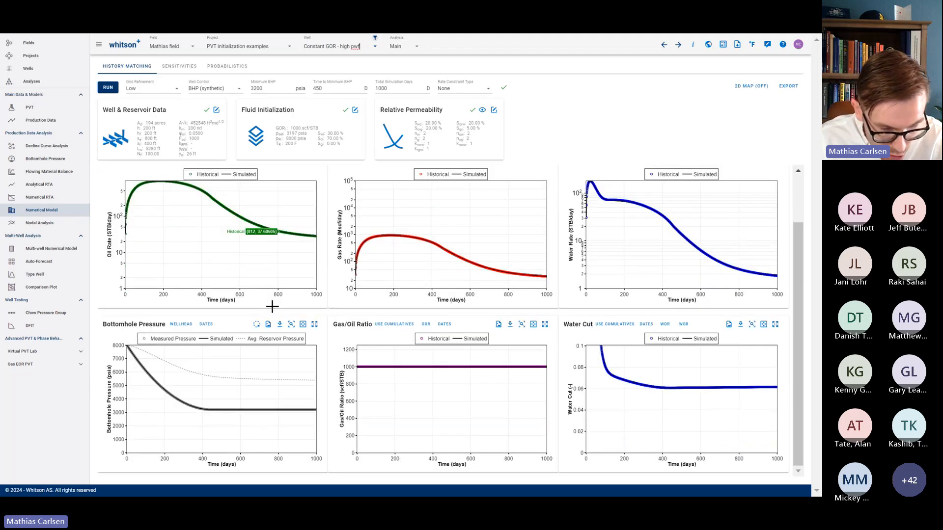
pyautogui.scroll(5, 246, 358)
pyautogui.scroll(-3, 246, 358)
pyautogui.scroll(-1, 246, 358)
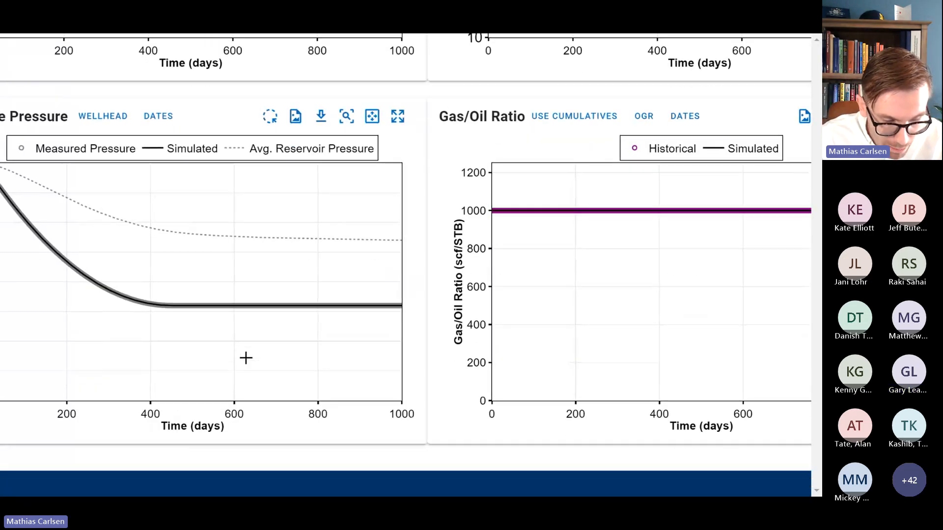
pyautogui.hscroll(-4, 246, 358)
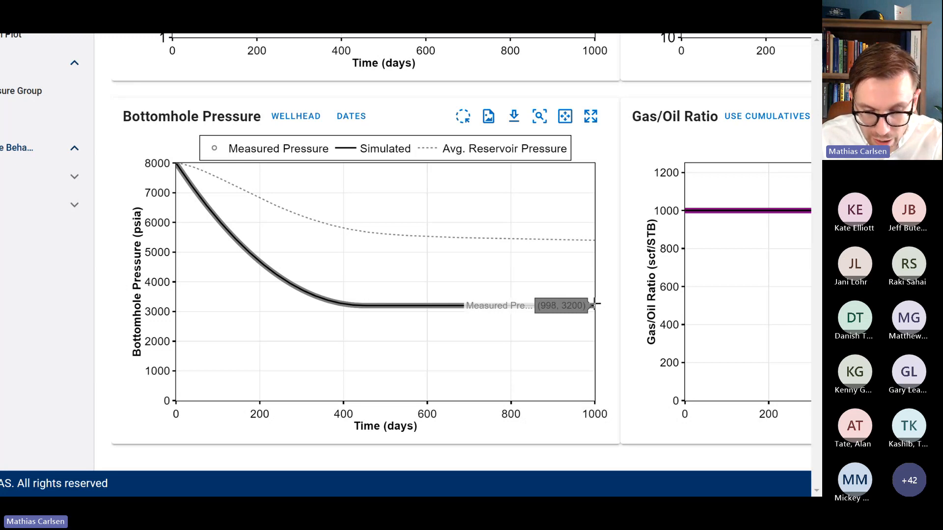
pyautogui.hscroll(8, 633, 307)
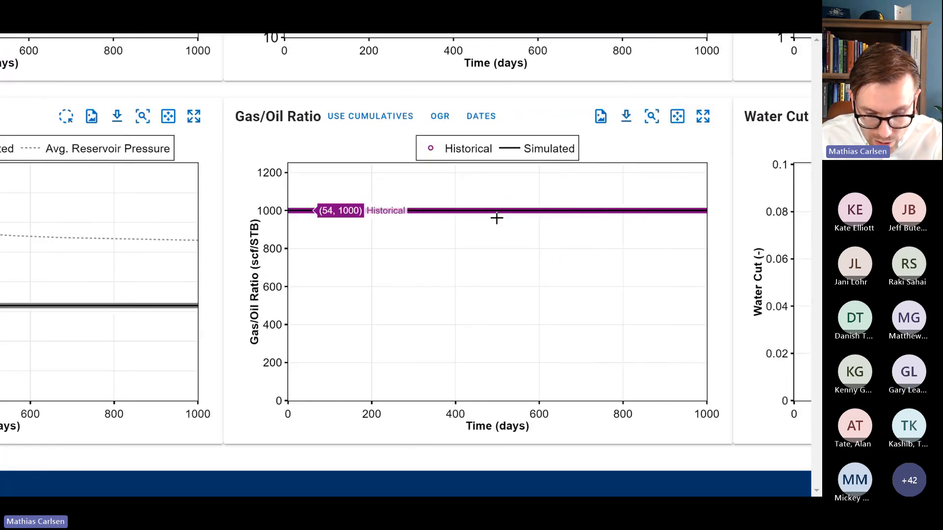
pyautogui.hotkey('ctrl', '0')
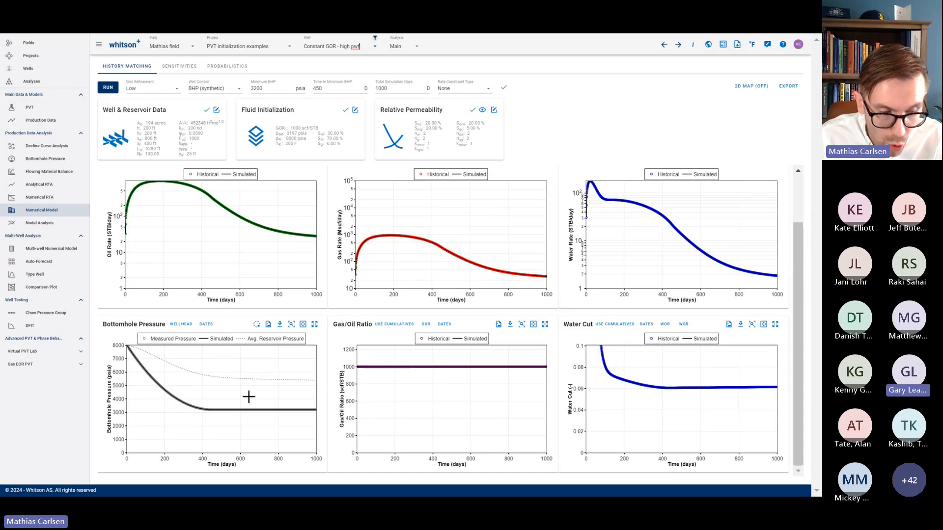
# Step: Inspect the phase envelope of the Constant GOR - high pwf well in its PVT fluid definition, and return to the numerical model
pyautogui.click(31, 107)
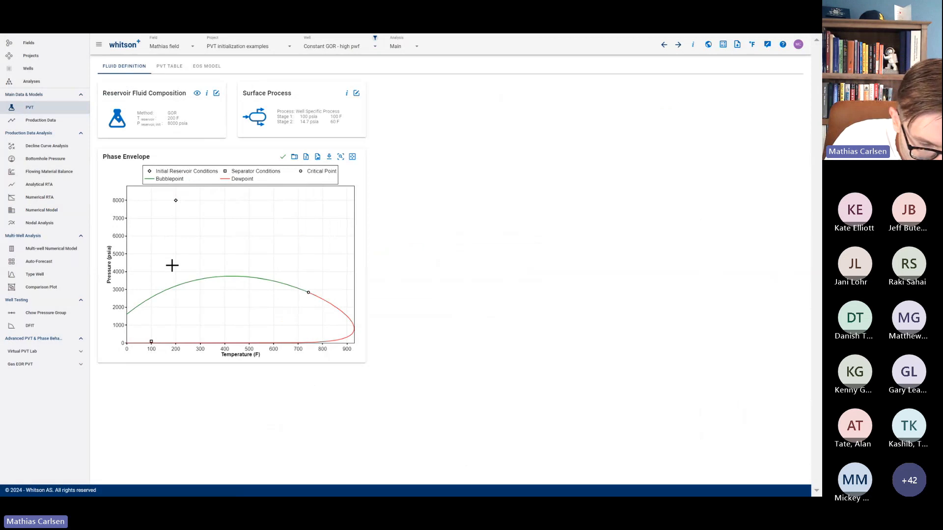
pyautogui.moveTo(174, 282)
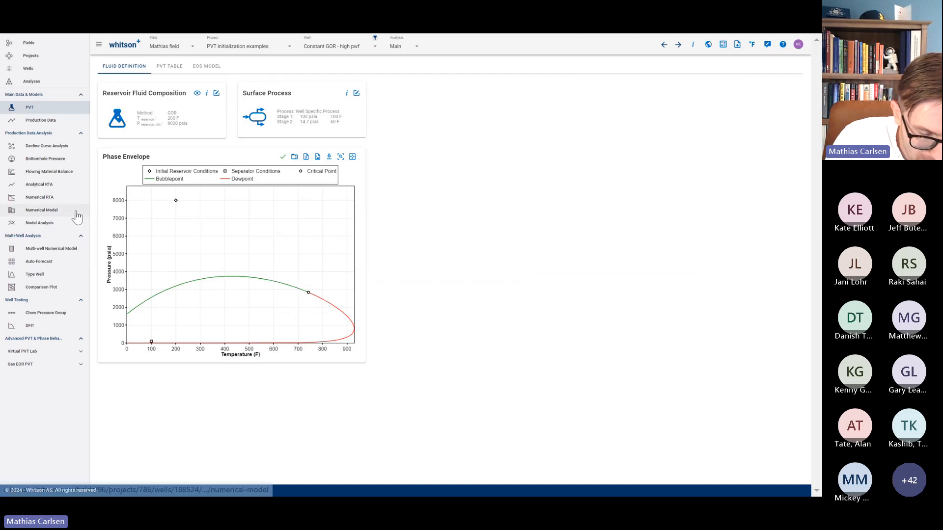
pyautogui.click(77, 217)
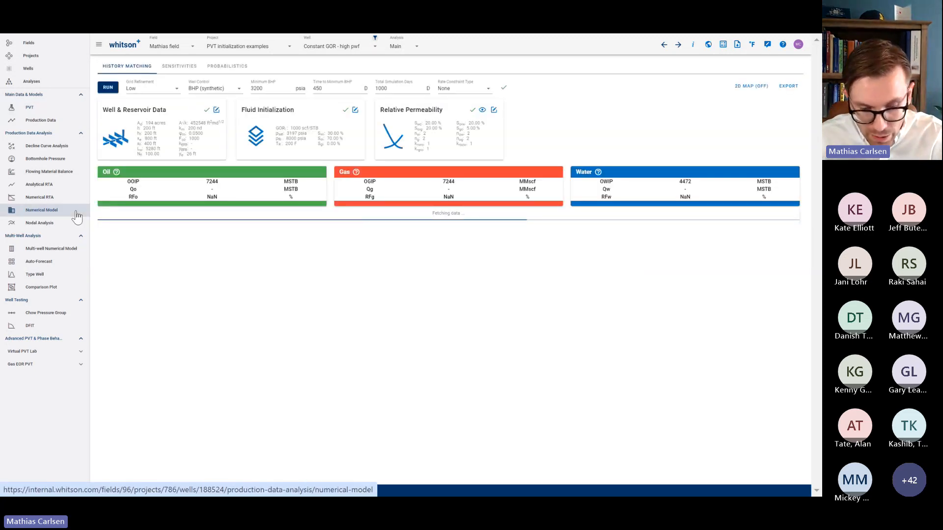
# Step: Review the causes of constant GOR on the presentation slide and return to the well's numerical model in whitson+
pyautogui.hotkey('alt', 'Tab')
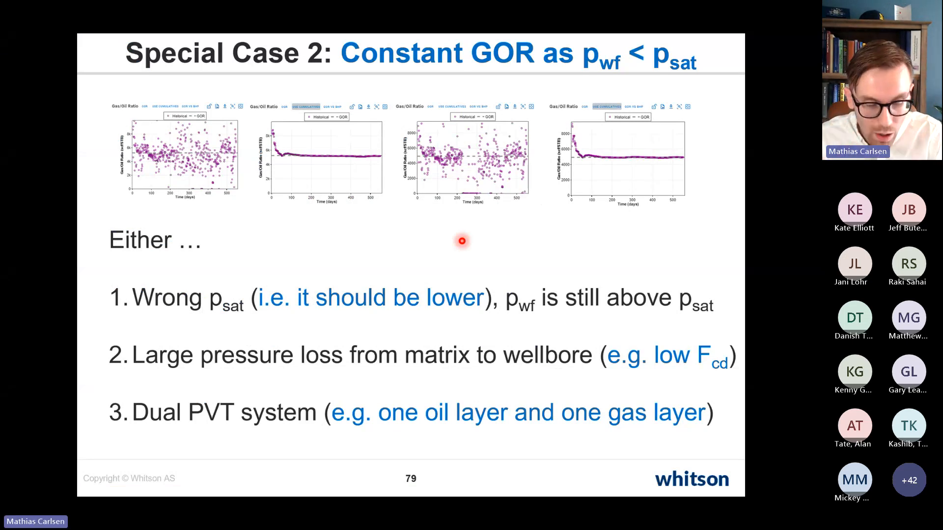
pyautogui.hotkey('alt', 'Tab')
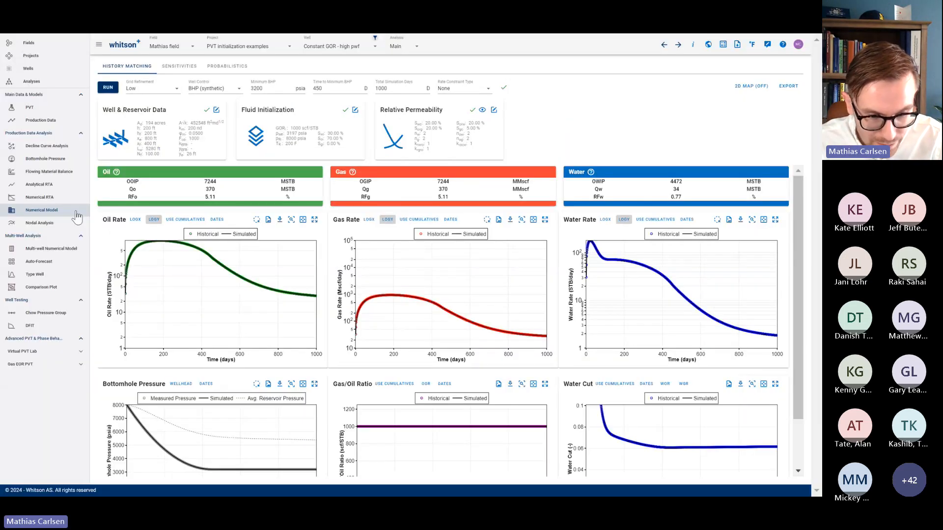
pyautogui.hotkey('alt', 'Tab')
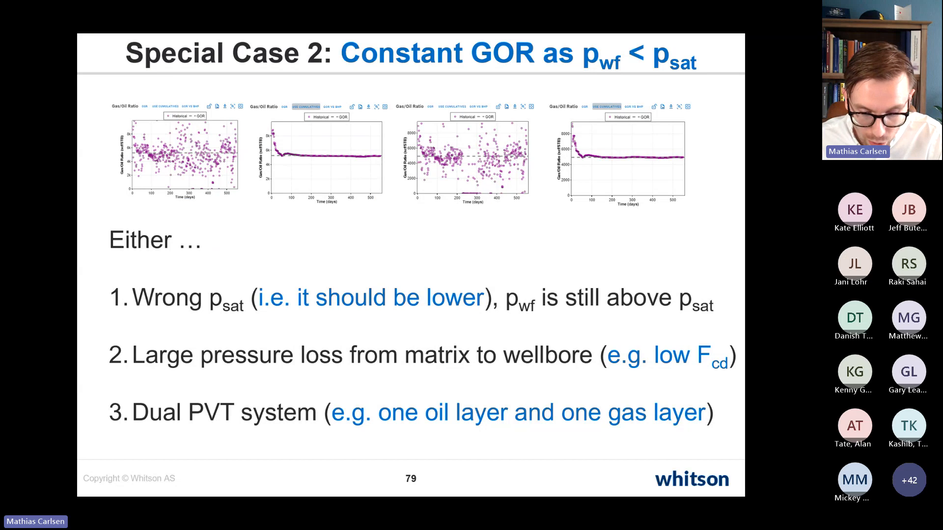
pyautogui.hotkey('alt', 'Tab')
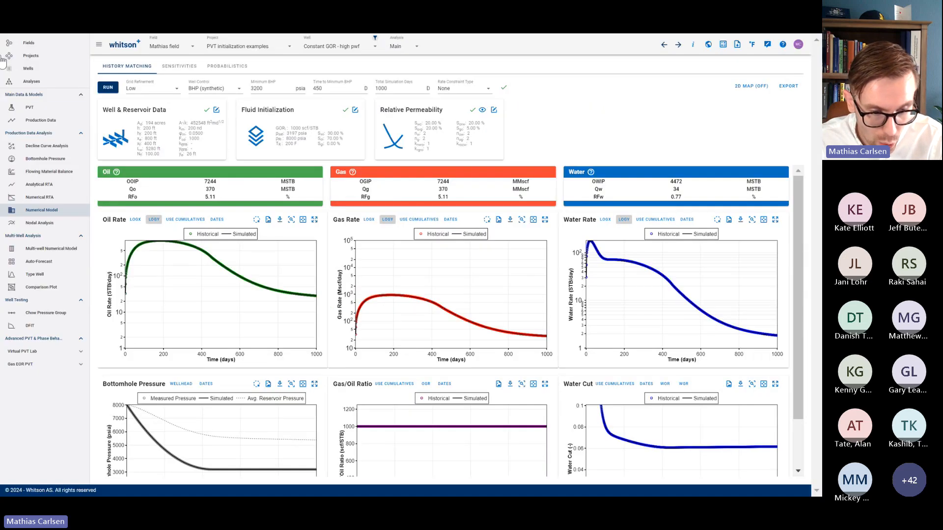
# Step: Switch to the Constant GOR - low Fcd well, inspect its dimensionless frac conductivity in the well data without saving, and review its pressure and GOR plots
pyautogui.click(311, 49)
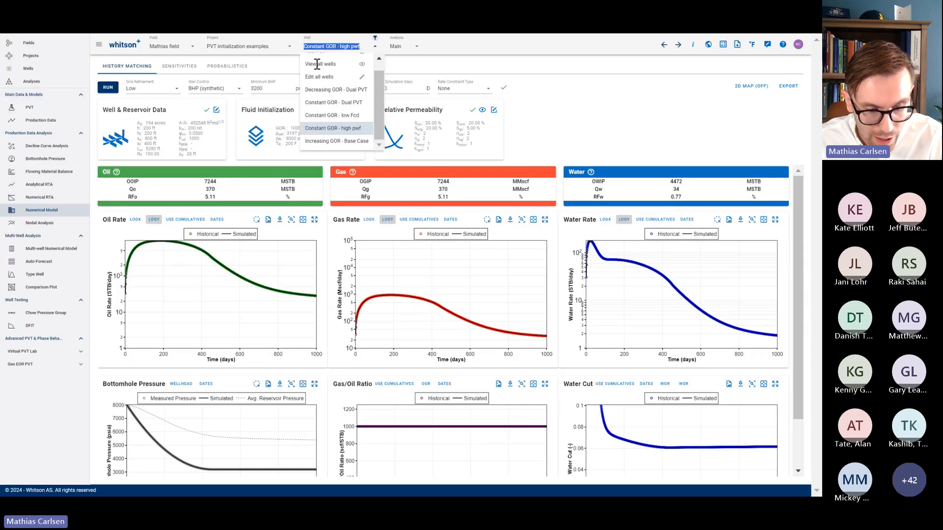
pyautogui.click(330, 117)
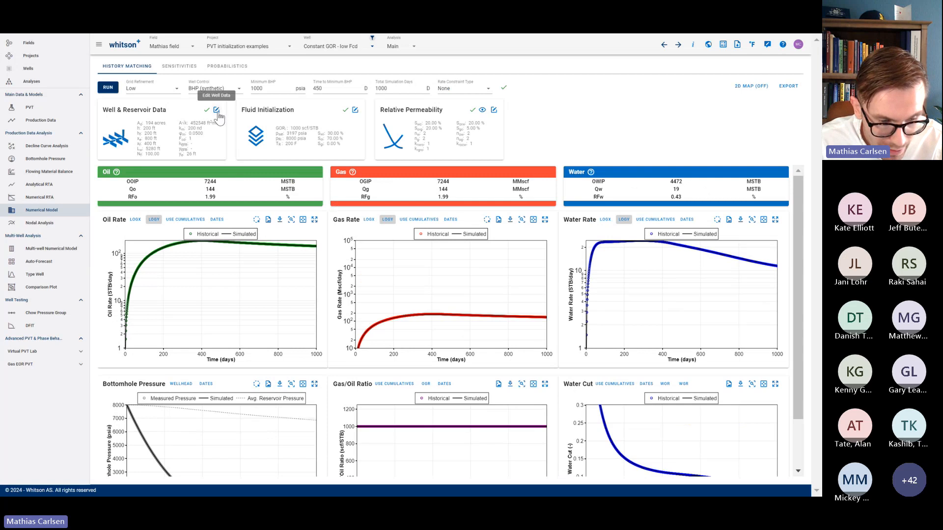
pyautogui.click(217, 110)
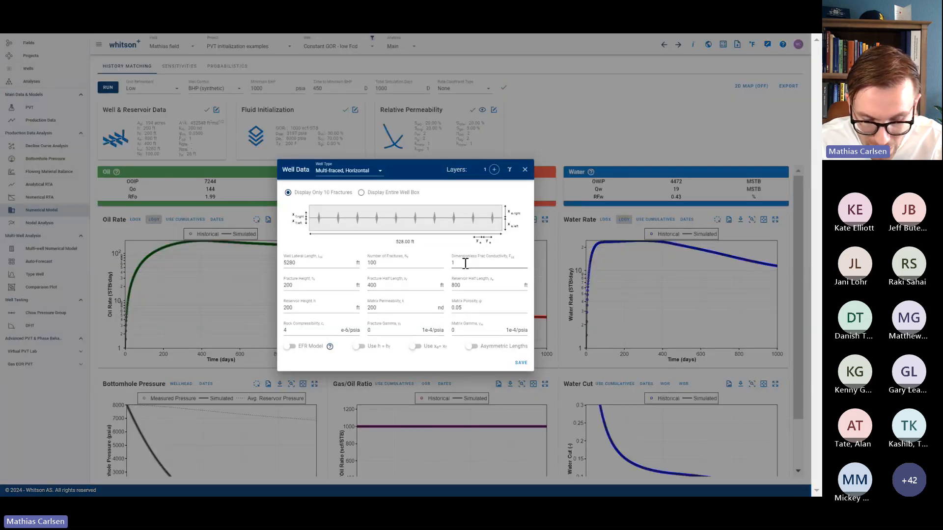
pyautogui.click(463, 264)
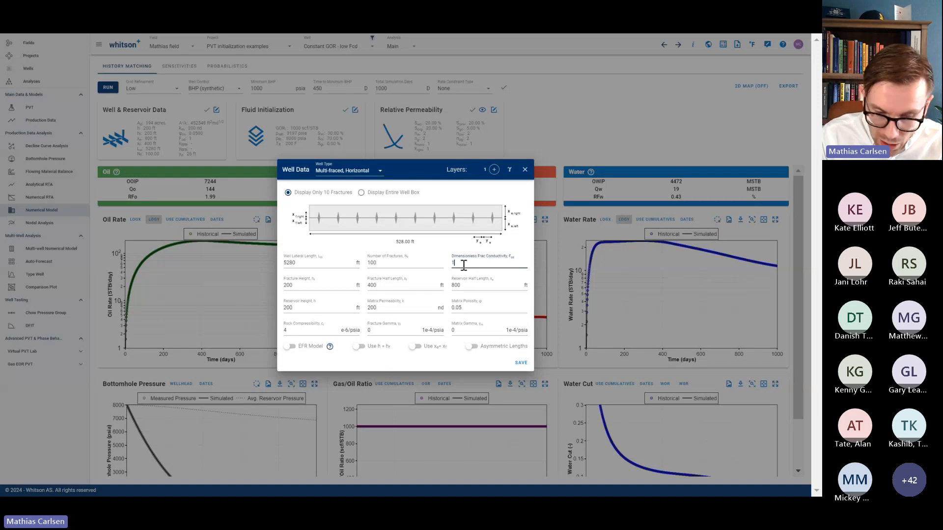
pyautogui.click(525, 170)
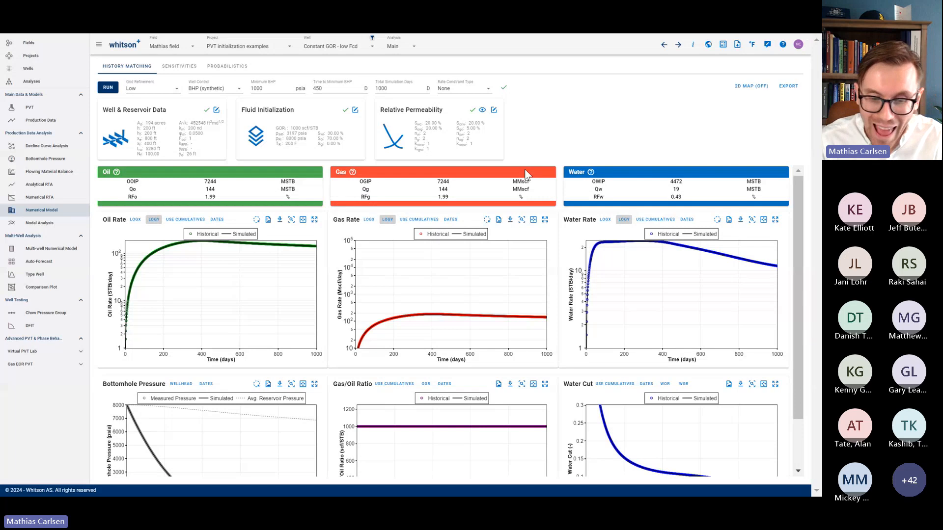
pyautogui.scroll(-2, 379, 388)
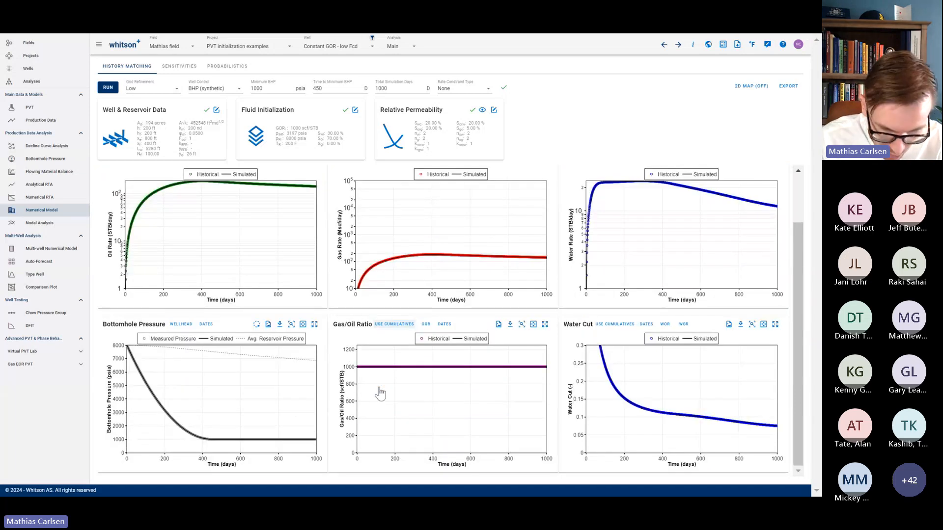
# Step: Examine the gas/oil ratio plot of the Constant GOR - low Fcd well up close
pyautogui.scroll(2, 379, 388)
pyautogui.scroll(3, 379, 388)
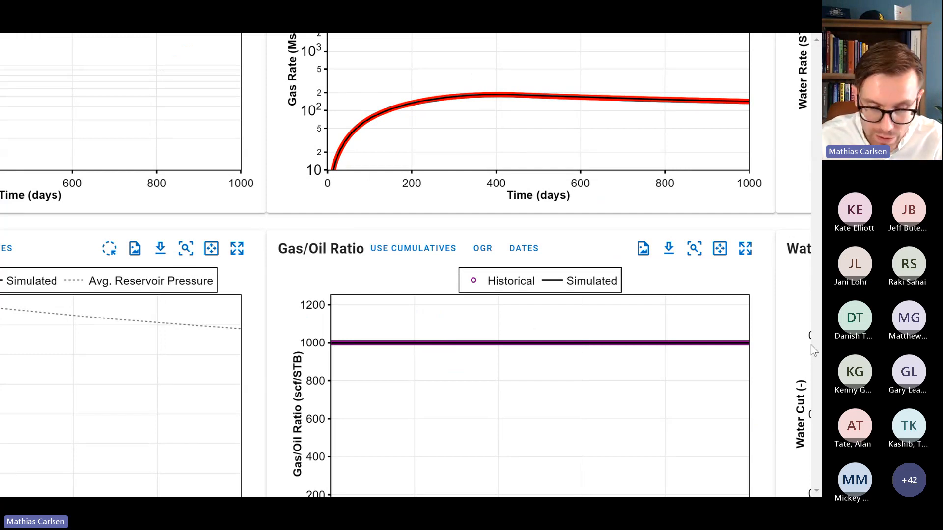
pyautogui.scroll(-5, 599, 260)
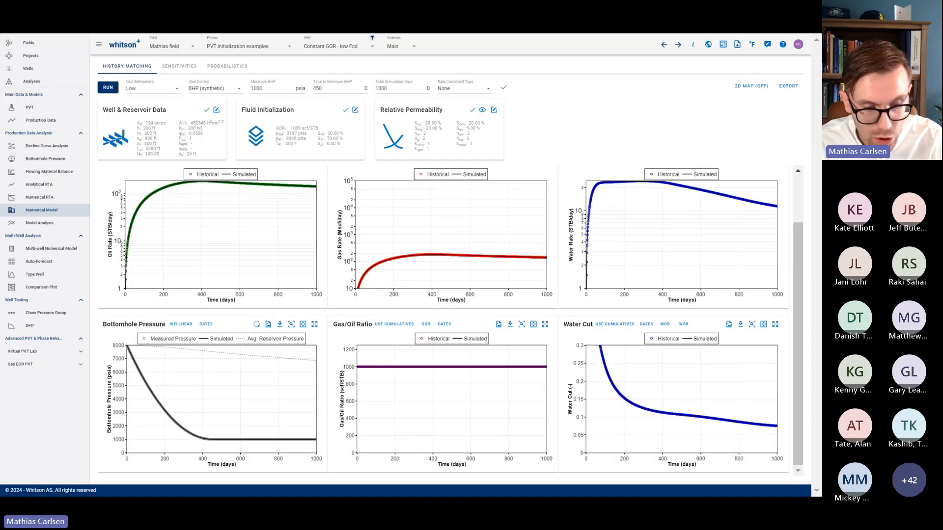
# Step: Switch to the Constant GOR - Dual PVT well and inspect the properties of both layers in its well data without saving
pyautogui.click(319, 46)
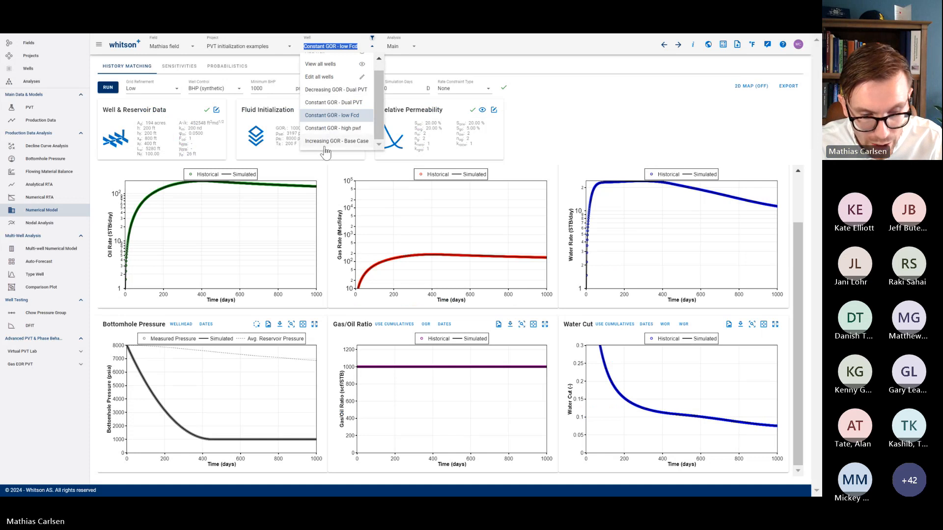
pyautogui.click(340, 105)
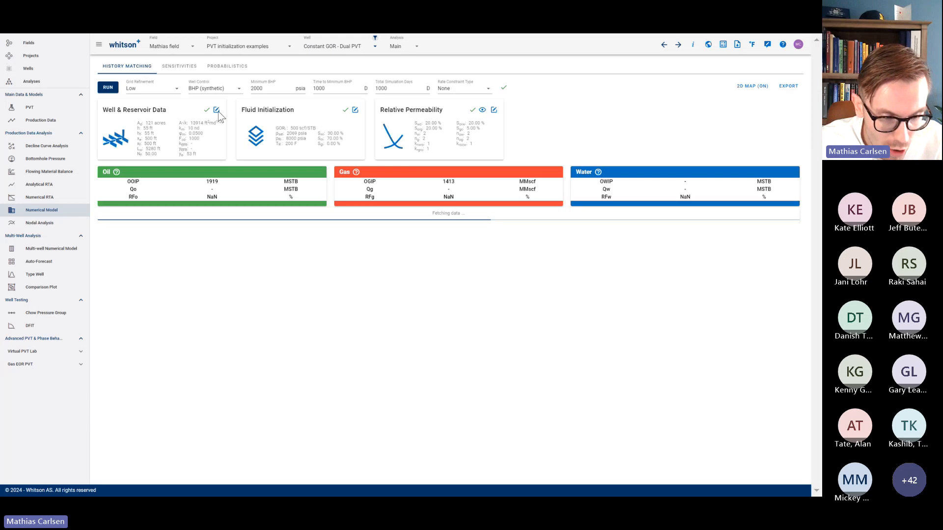
pyautogui.click(216, 111)
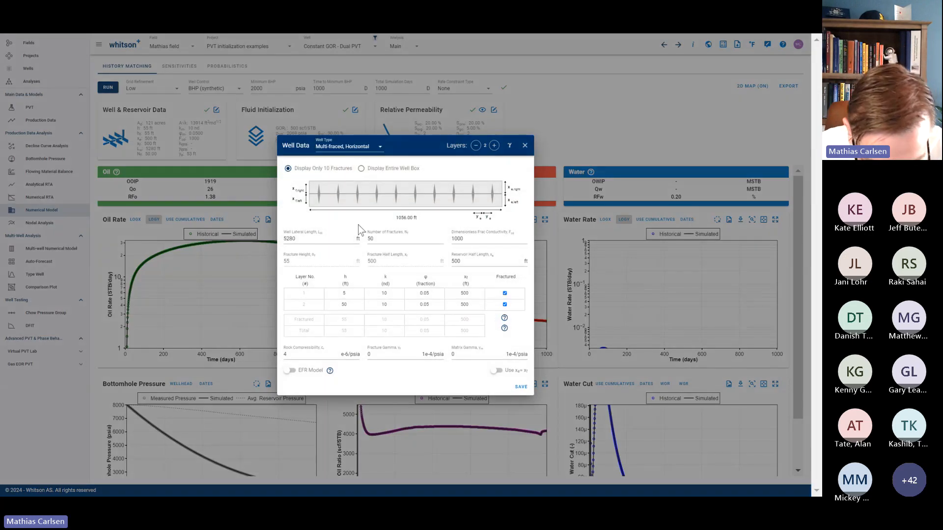
pyautogui.hotkey('ctrl', '+')
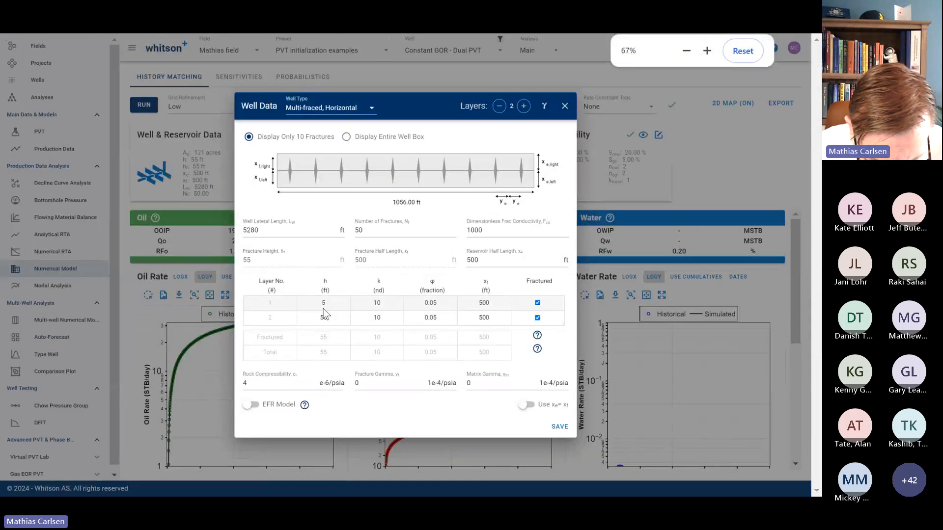
pyautogui.moveTo(323, 309); pyautogui.dragTo(483, 305)
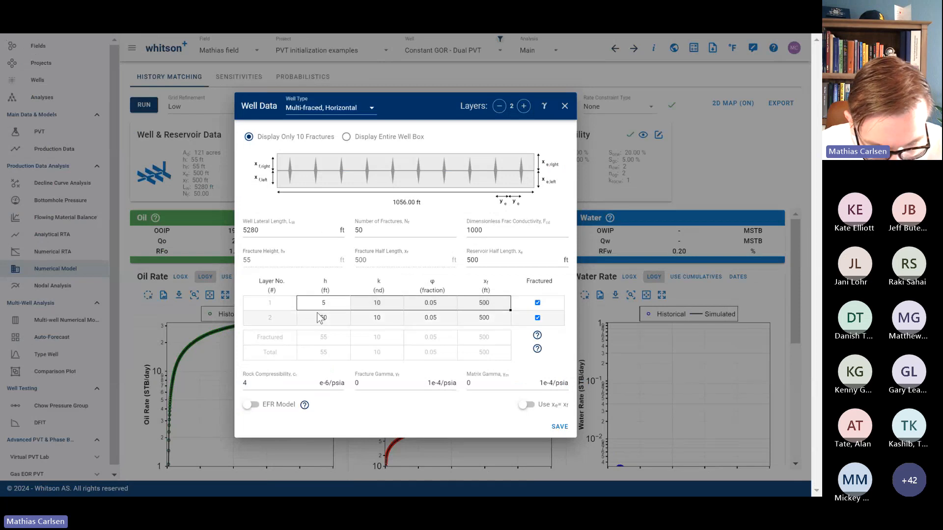
pyautogui.moveTo(320, 318); pyautogui.dragTo(480, 322)
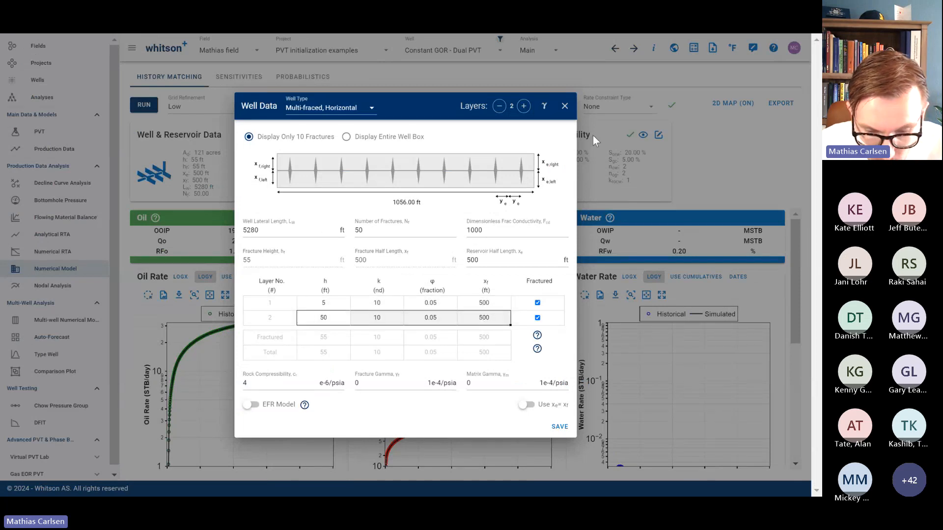
pyautogui.click(564, 106)
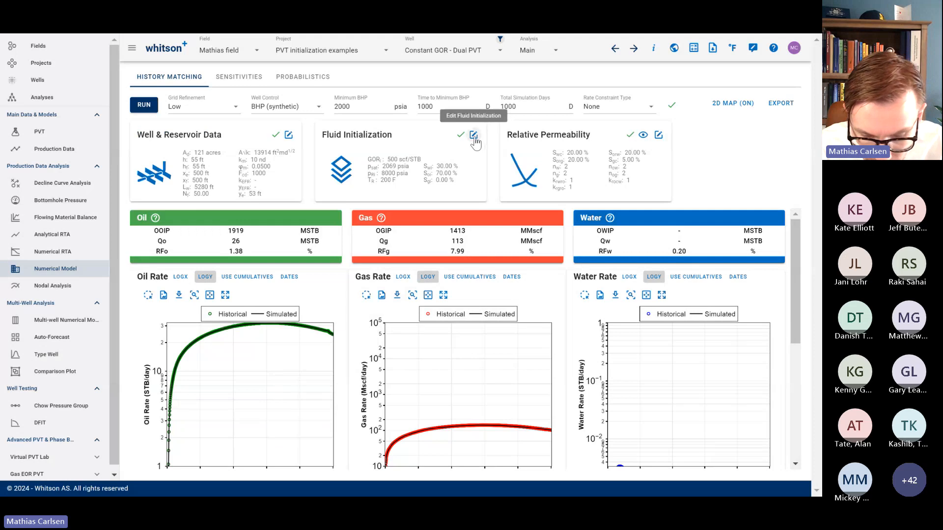
# Step: Inspect the initial GOR of layers 1 and 2 in the Dual PVT well's fluid initialization, and close it without saving
pyautogui.click(473, 134)
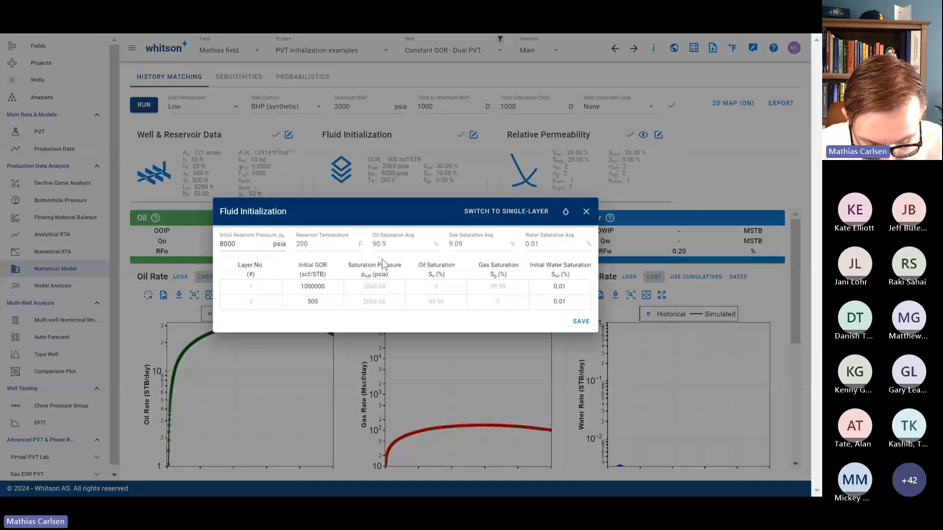
pyautogui.click(323, 285)
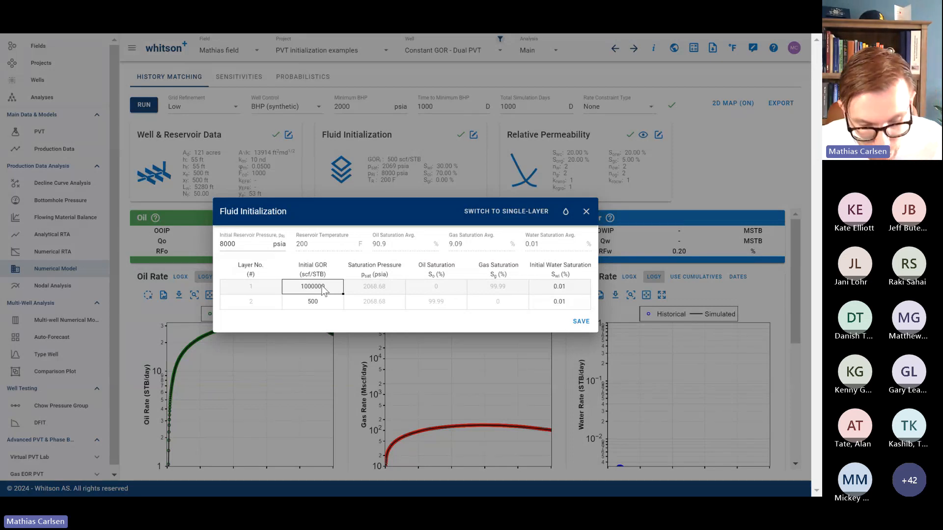
pyautogui.click(320, 299)
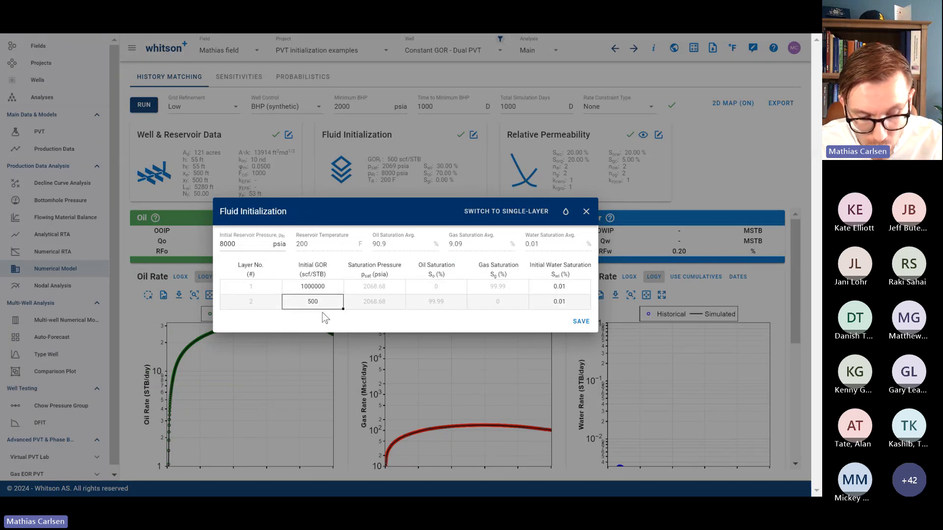
pyautogui.click(586, 211)
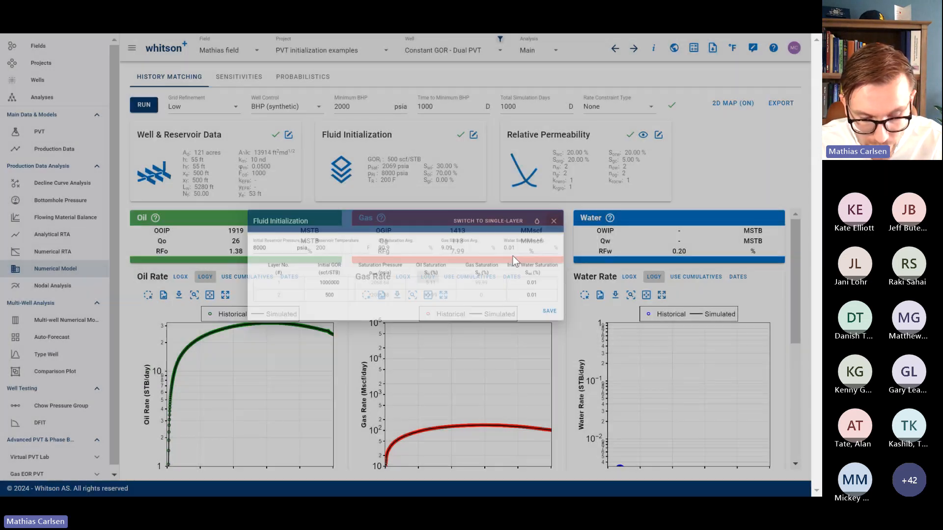
# Step: Examine the simulated rate, bottomhole pressure, gas/oil ratio and water cut plots of the Constant GOR - Dual PVT well
pyautogui.scroll(-4, 414, 279)
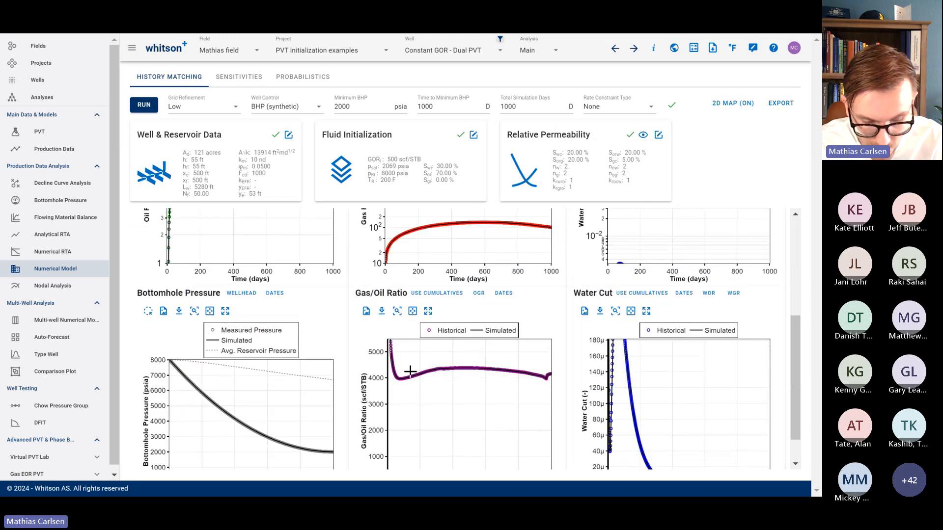
pyautogui.scroll(-1, 374, 386)
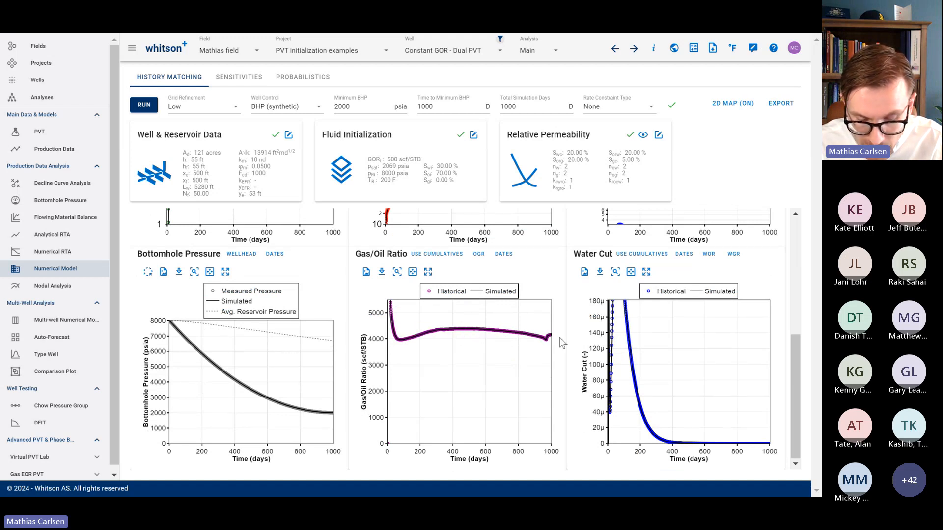
pyautogui.scroll(5, 565, 272)
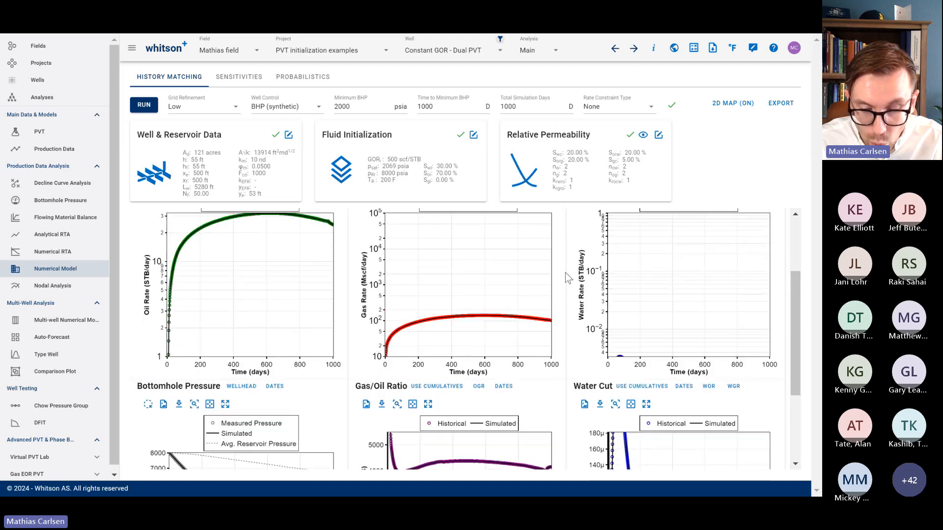
pyautogui.hotkey('ctrl', '-')
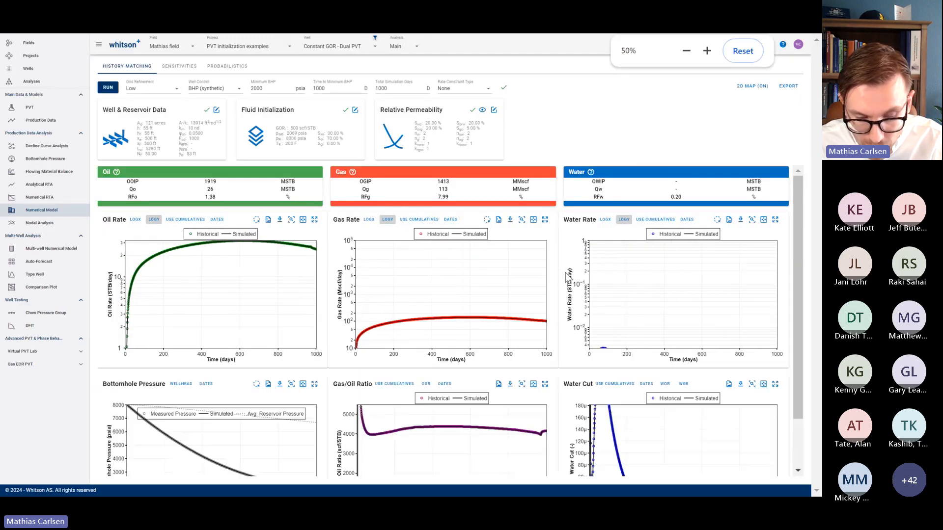
pyautogui.hotkey('alt', 'Tab')
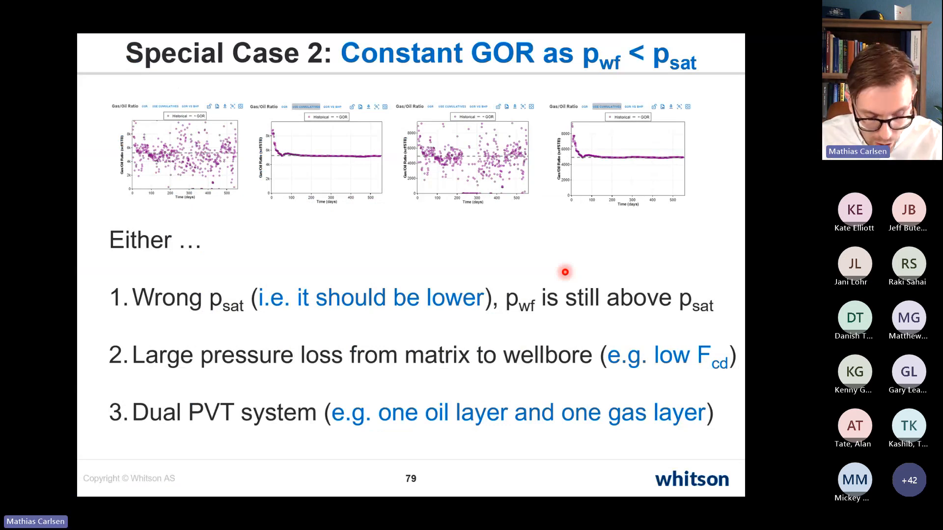
pyautogui.hotkey('alt', 'Tab')
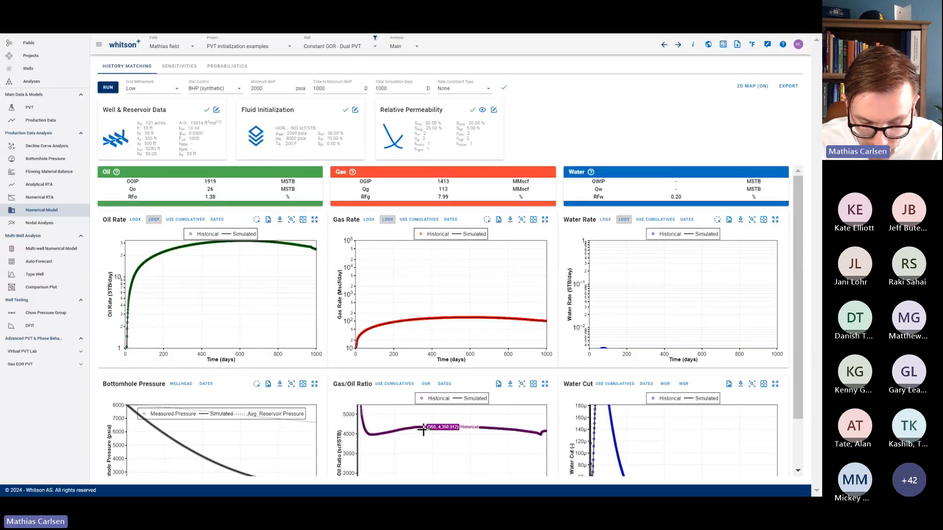
pyautogui.scroll(-2, 423, 429)
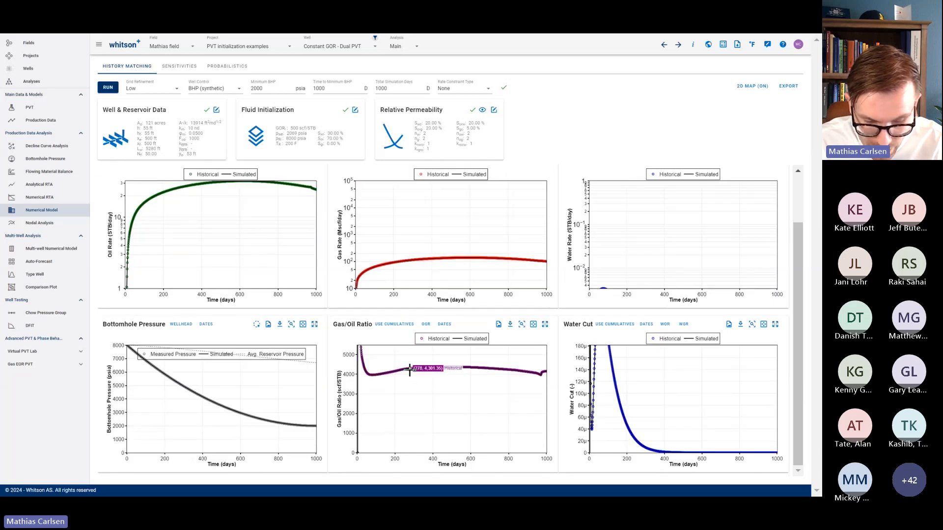
pyautogui.scroll(5, 409, 371)
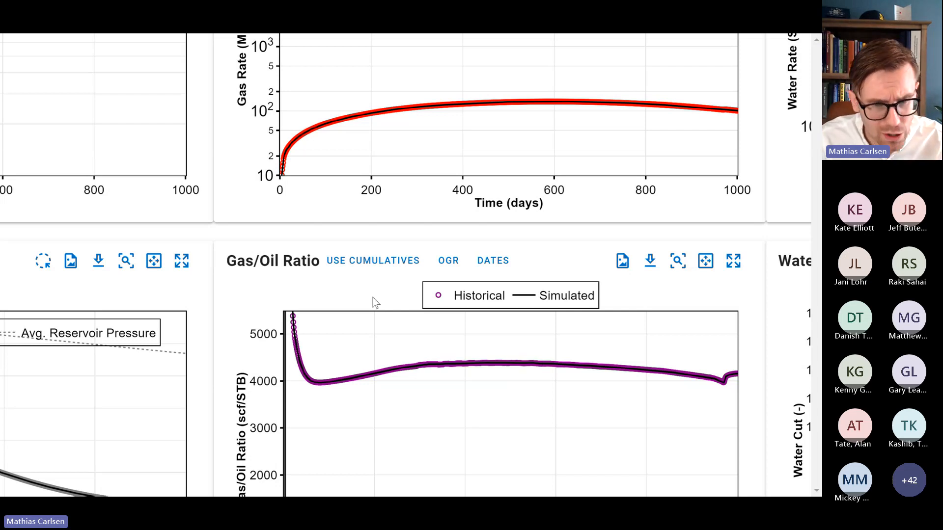
pyautogui.scroll(-4, 376, 303)
pyautogui.scroll(-4, 375, 303)
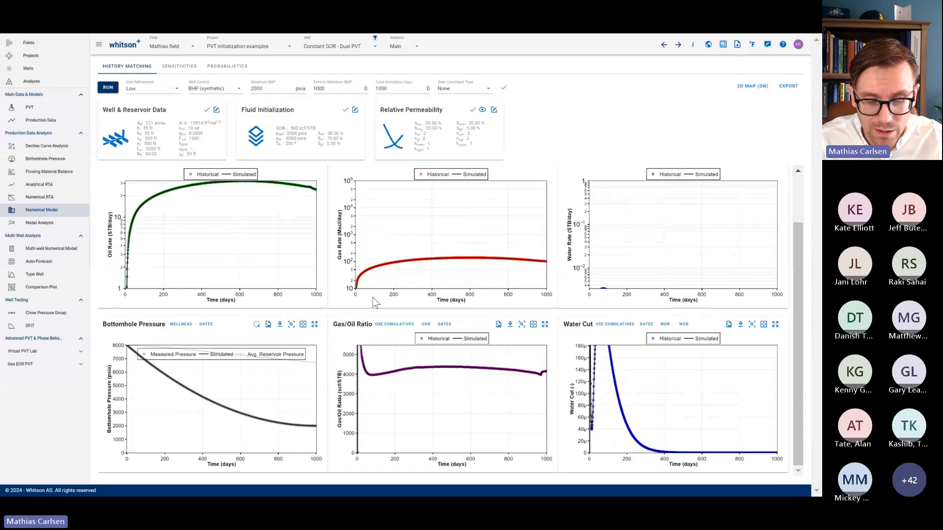
# Step: Switch to the slide presentation and advance to the Special Case 3 slide on GOR going down before up
pyautogui.hotkey('alt', 'Tab')
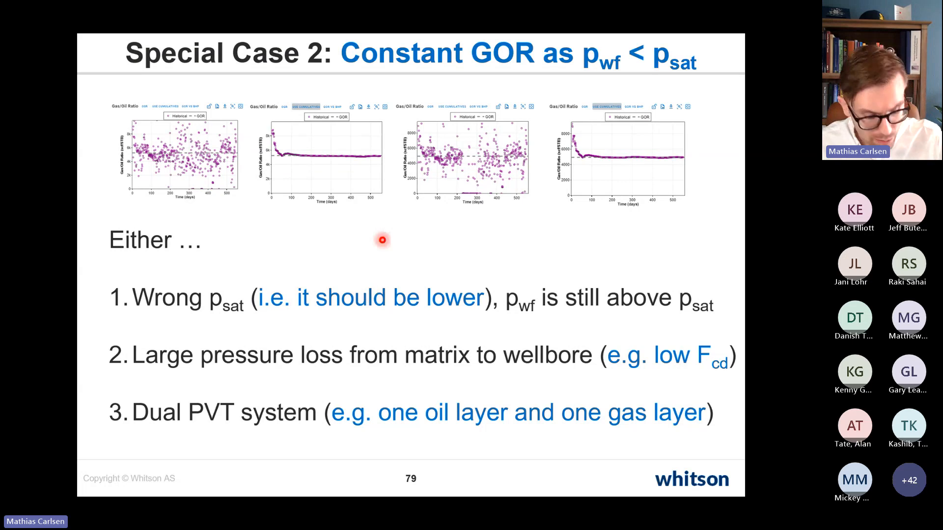
pyautogui.press('Right')
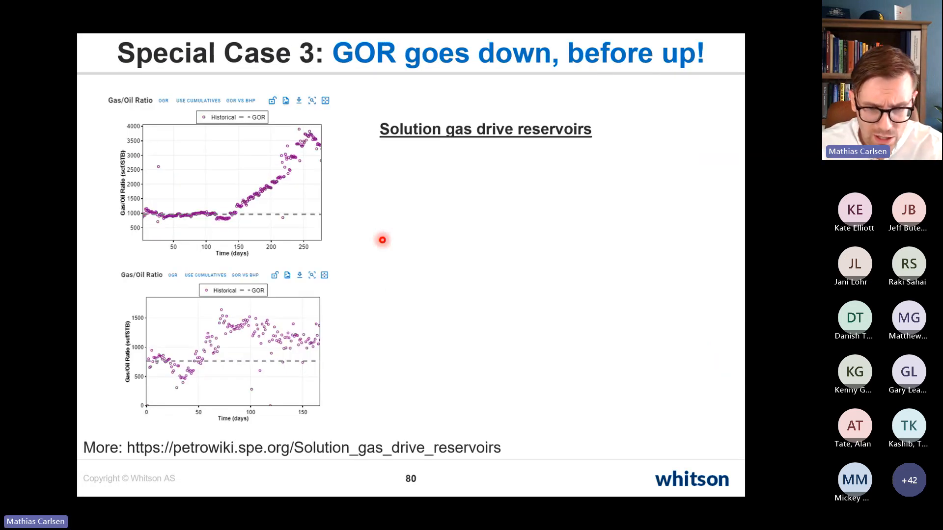
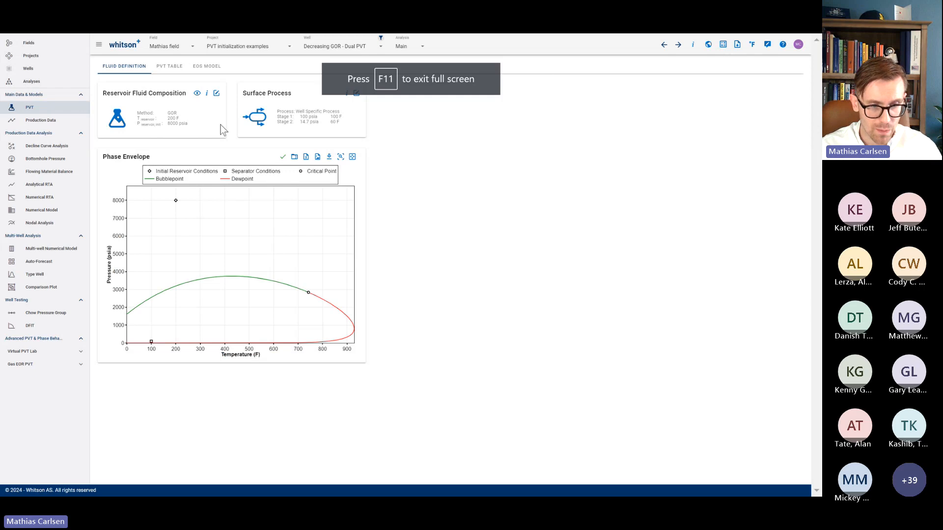
# Step: Set the reservoir fluid's initial total GOR to 10000 scf/STB, save it, and view the PVT table's fluid properties
pyautogui.click(216, 93)
pyautogui.click(357, 342)
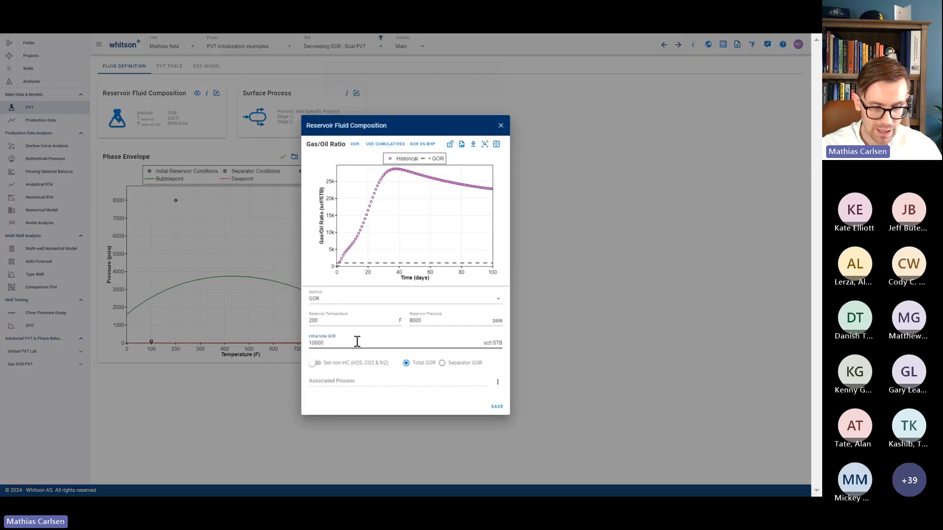
pyautogui.press('Return')
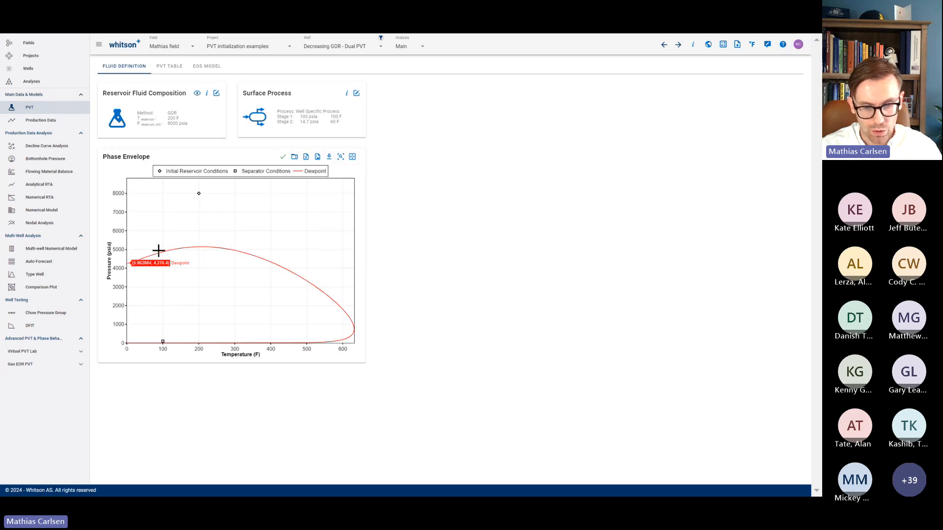
pyautogui.click(169, 66)
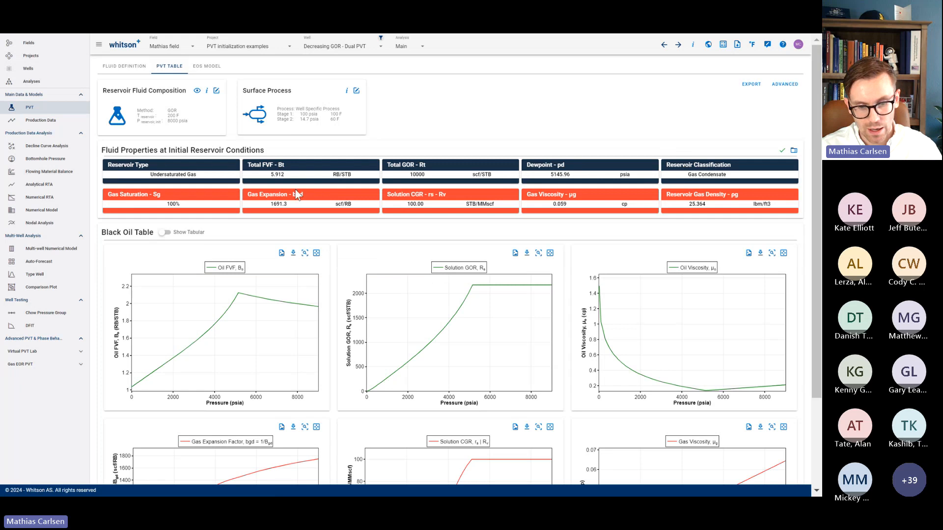
pyautogui.click(137, 71)
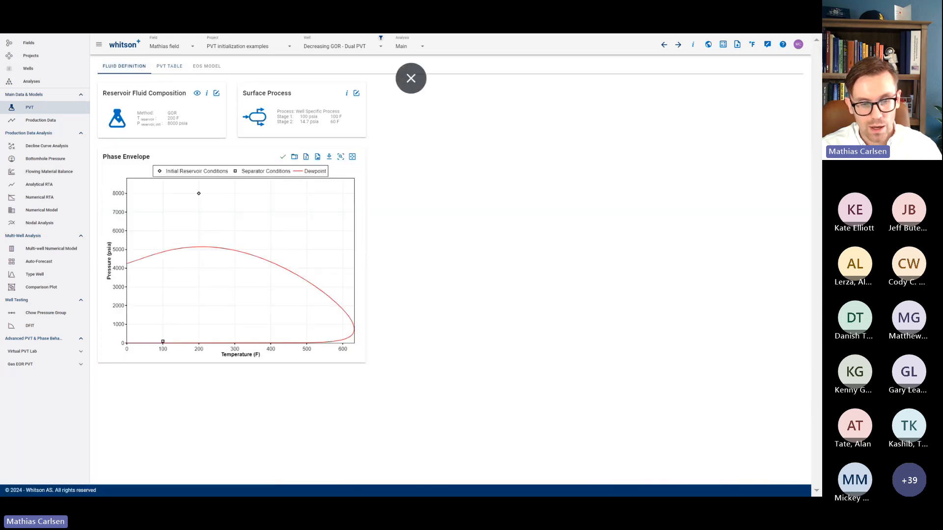
# Step: Redefine the reservoir fluid by API and GOR, with initial total GOR 600 scf/STB and initial API gravity 38, and save
pyautogui.click(217, 93)
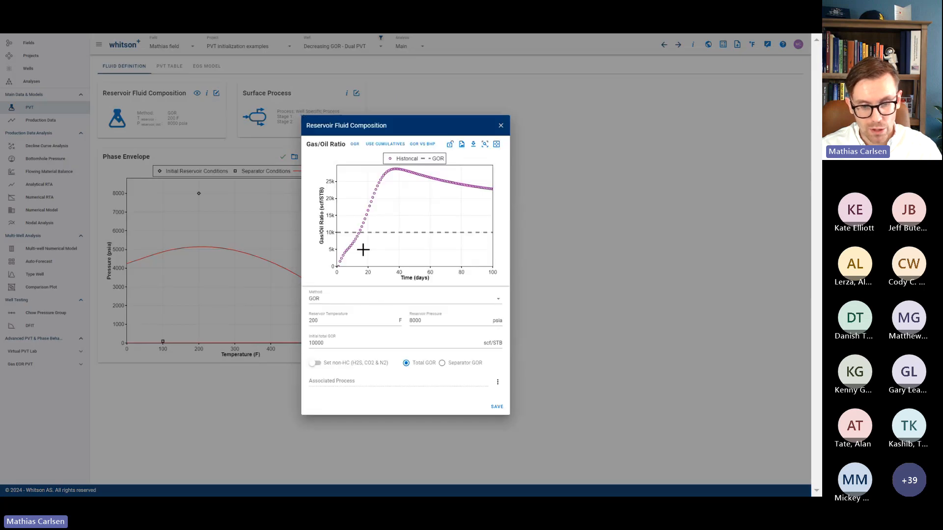
pyautogui.click(336, 306)
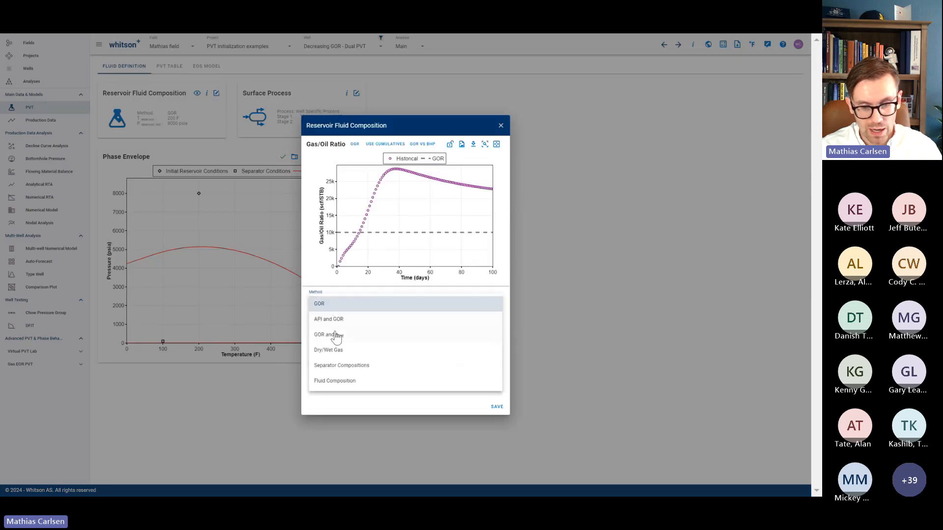
pyautogui.click(336, 322)
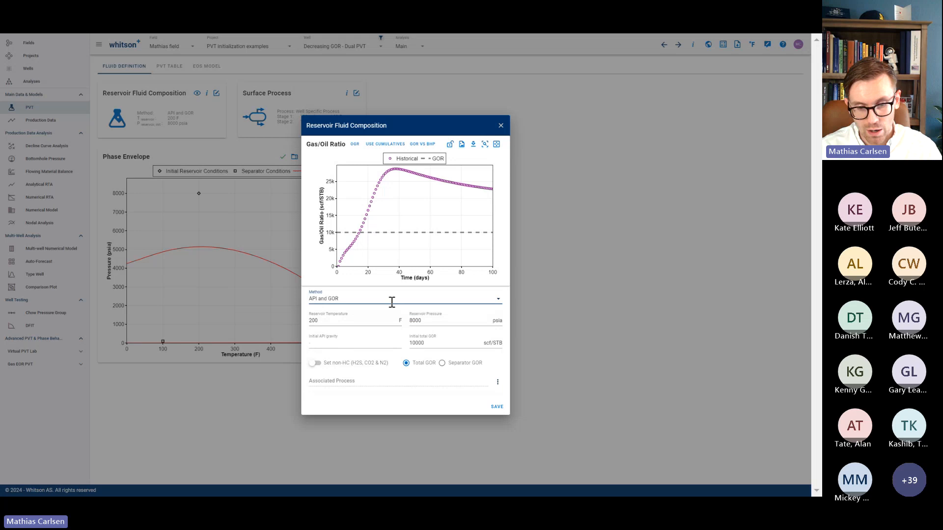
pyautogui.click(379, 339)
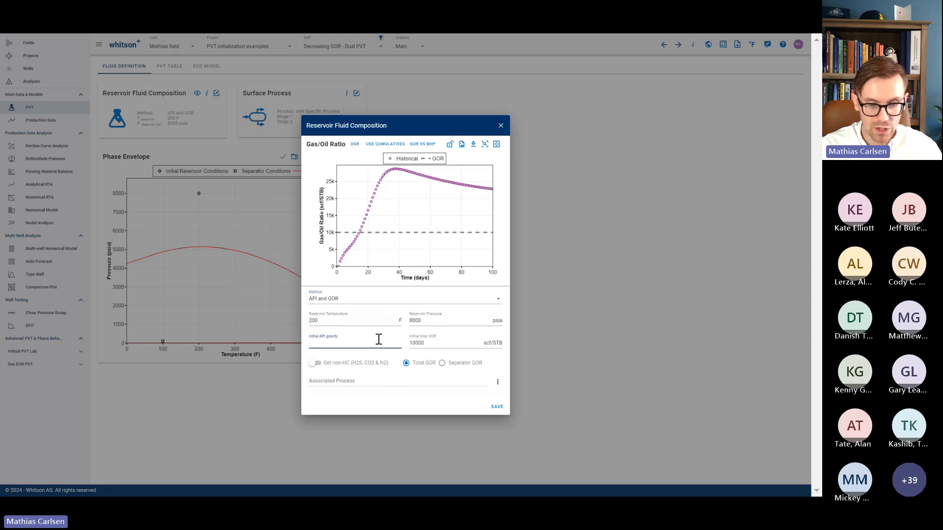
pyautogui.moveTo(426, 342); pyautogui.dragTo(400, 344)
pyautogui.write('600')
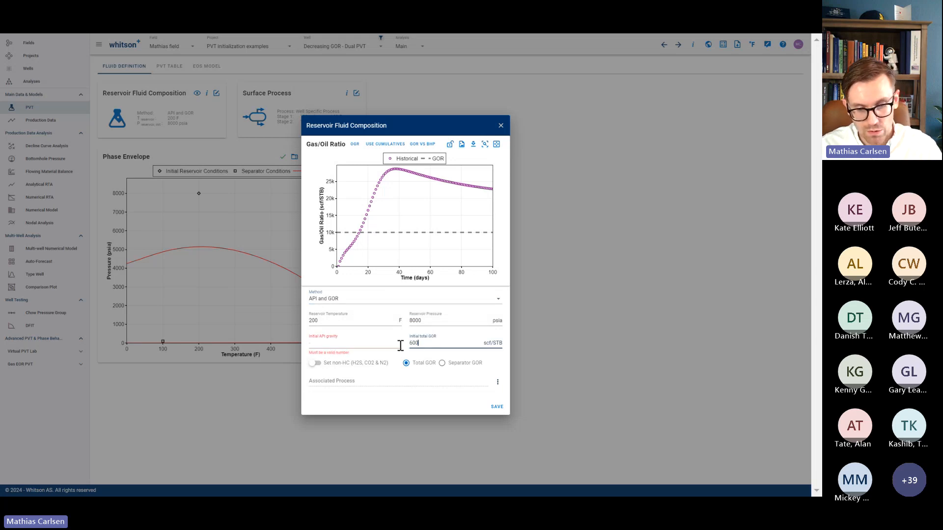
pyautogui.click(373, 346)
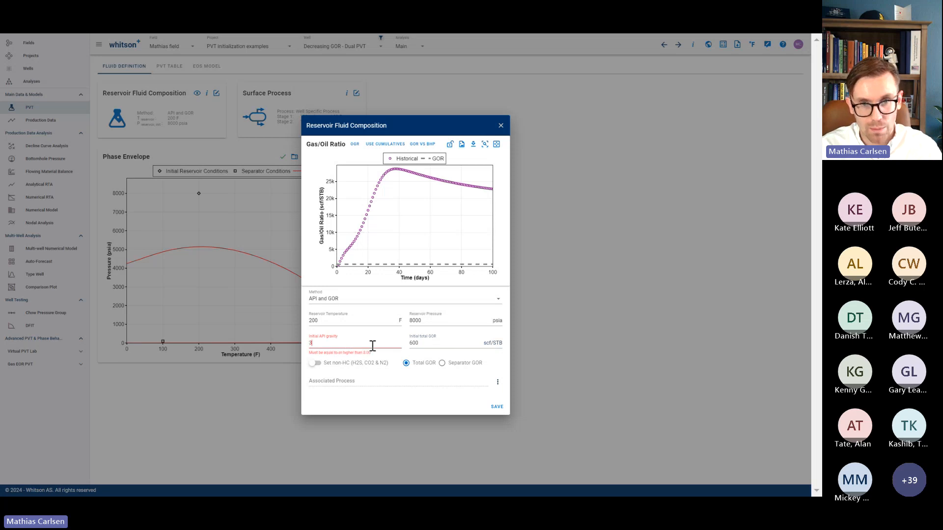
pyautogui.write('38')
pyautogui.click(495, 408)
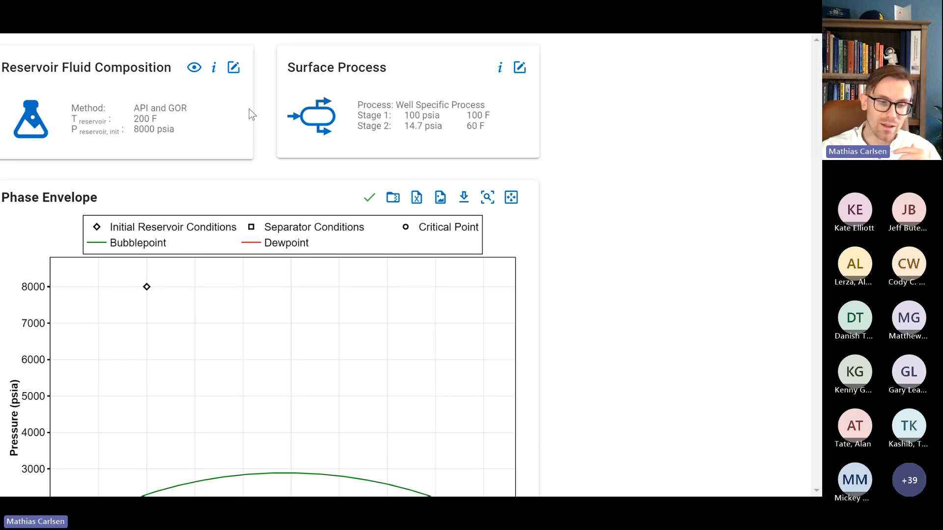
# Step: Switch the fluid composition to Separator GOR, set it to 1250 scf/sep-bbl, and view the associated process options
pyautogui.scroll(-4, 249, 109)
pyautogui.scroll(1, 249, 109)
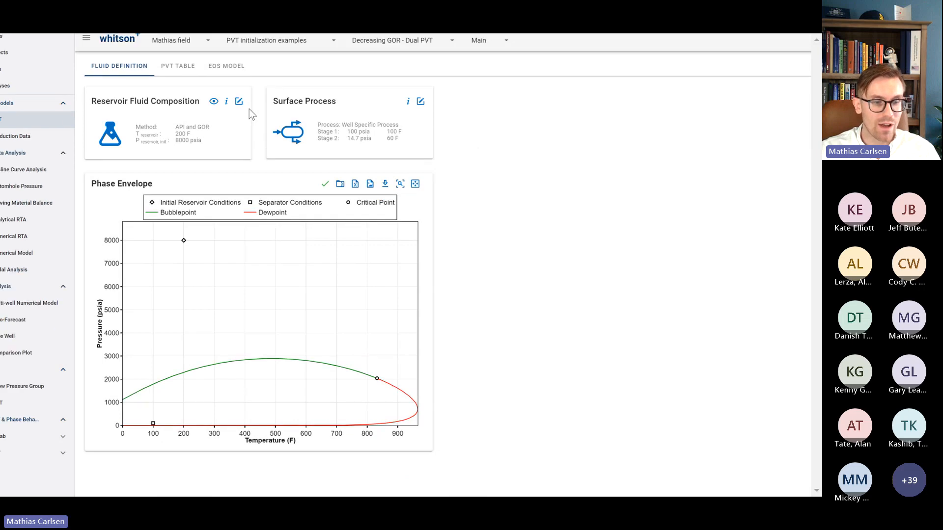
pyautogui.scroll(-3, 249, 109)
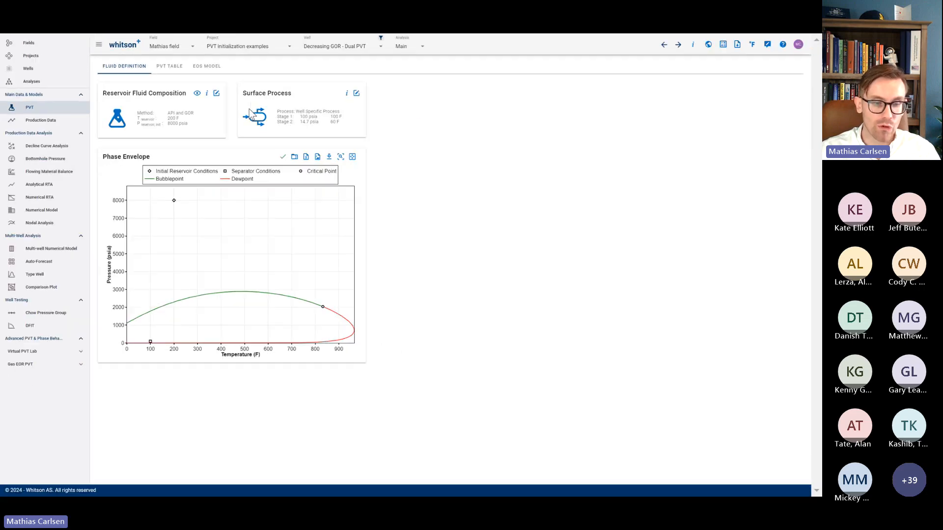
pyautogui.click(216, 93)
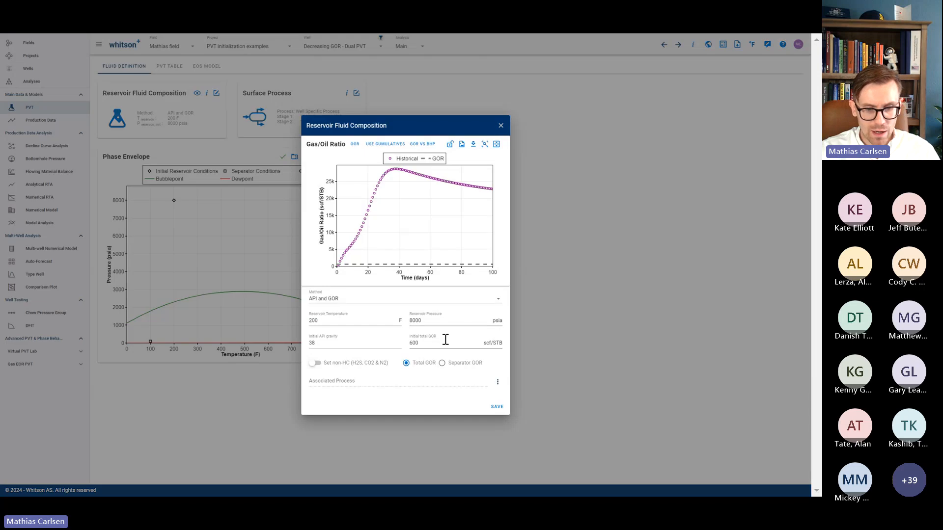
pyautogui.hotkey('ctrl', '+')
pyautogui.click(454, 396)
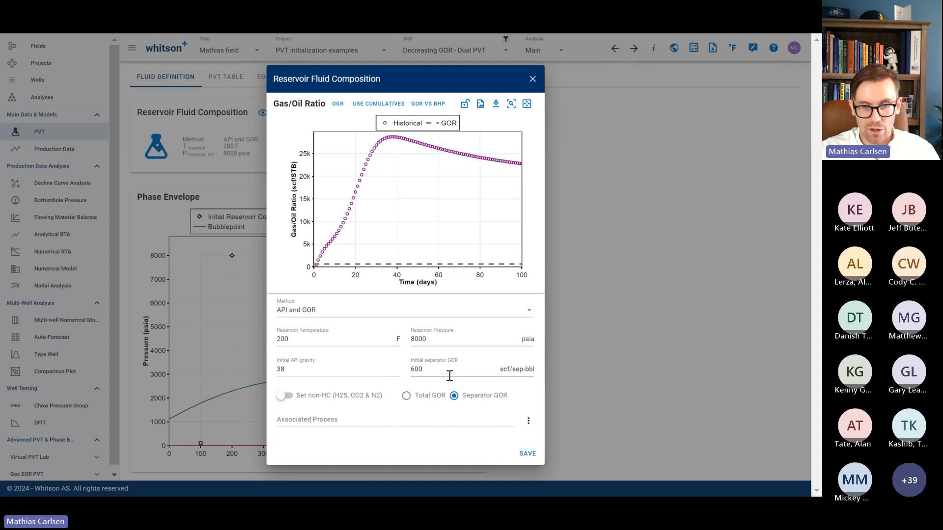
pyautogui.click(449, 376)
pyautogui.press('BackSpace')
pyautogui.press('BackSpace')
pyautogui.press('BackSpace')
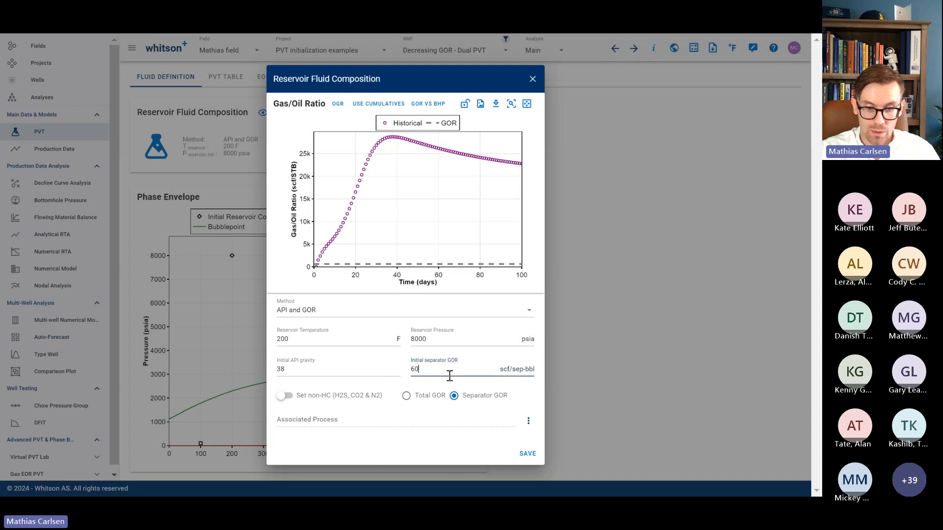
pyautogui.write('1250')
pyautogui.click(542, 399)
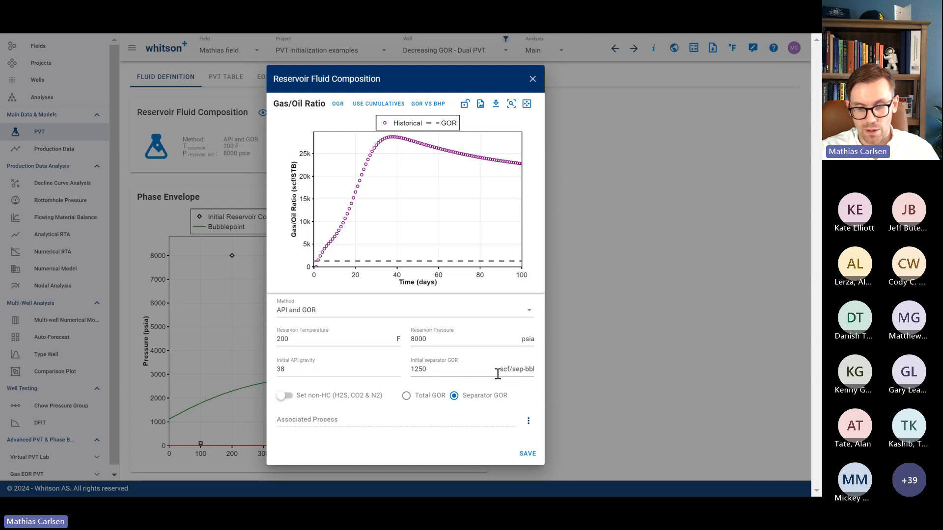
pyautogui.click(528, 422)
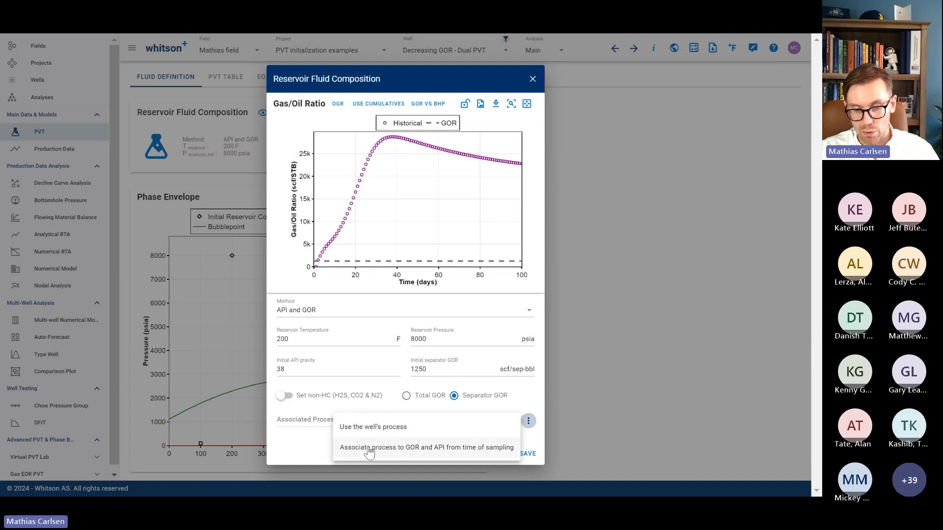
pyautogui.click(507, 405)
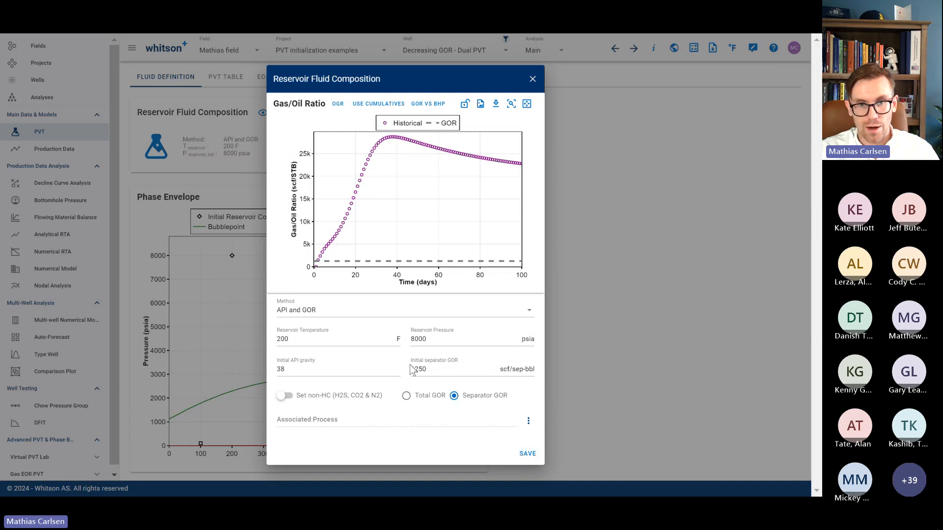
# Step: Redefine the reservoir fluid by GOR and psat, with separator GOR 1250 scf/sep-bbl and saturation pressure 3000 psia, and save
pyautogui.click(360, 311)
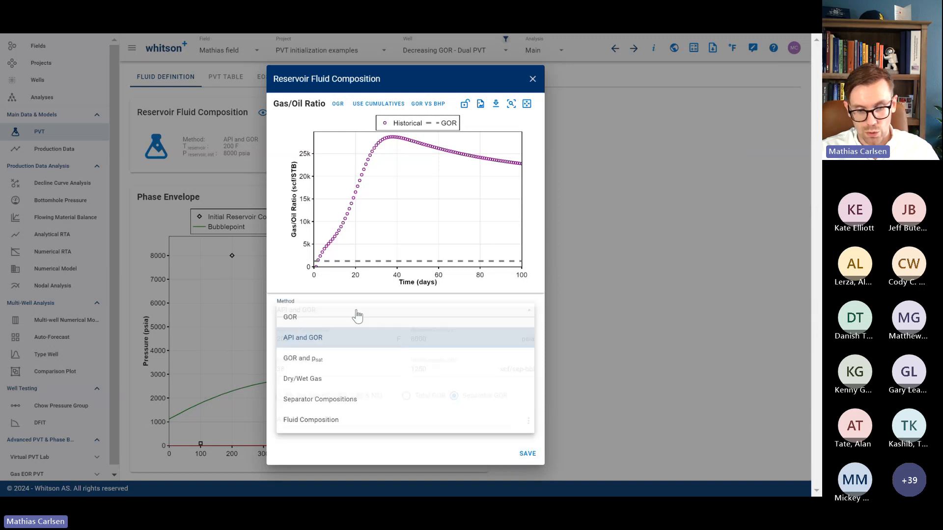
pyautogui.click(317, 359)
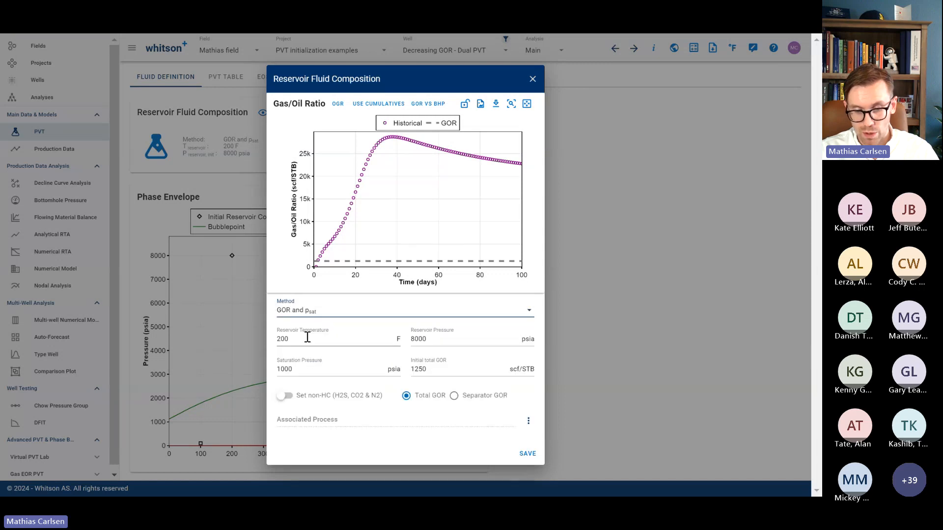
pyautogui.doubleClick(443, 369)
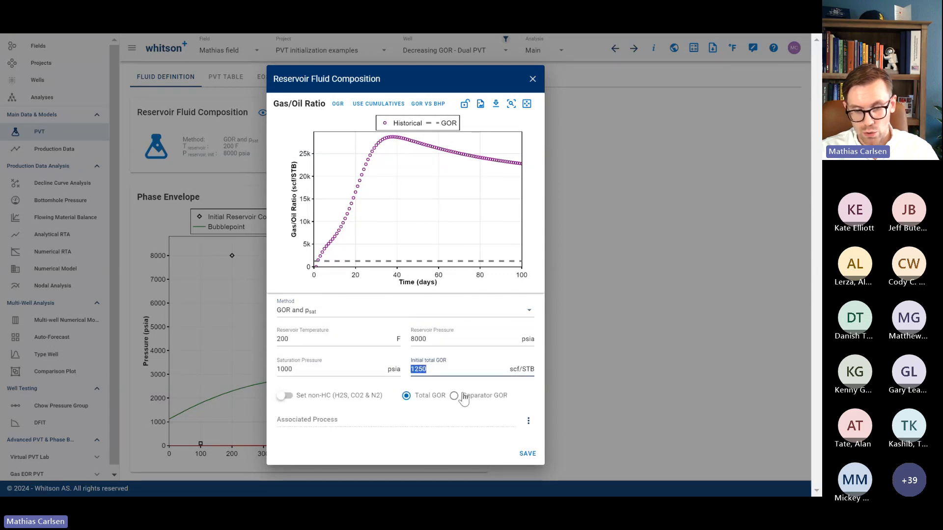
pyautogui.click(456, 395)
pyautogui.click(297, 368)
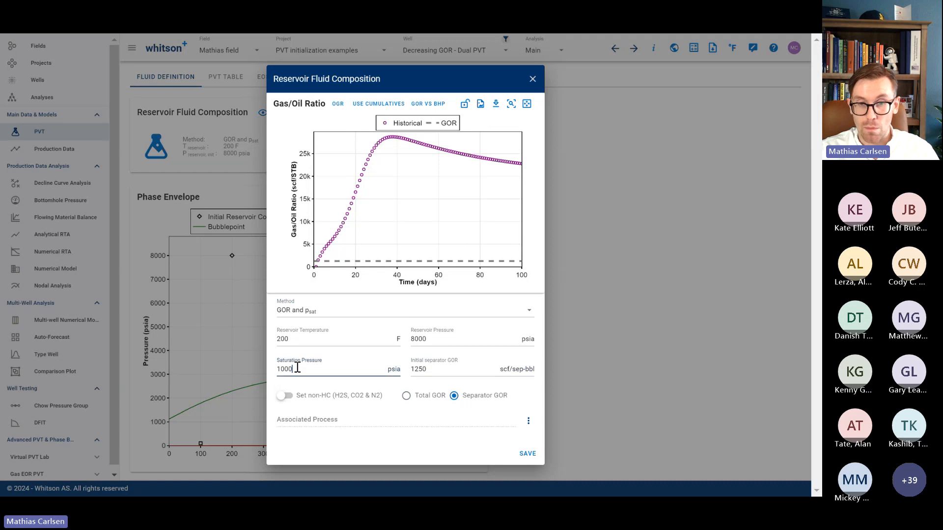
pyautogui.press('BackSpace')
pyautogui.press('BackSpace')
pyautogui.press('BackSpace')
pyautogui.write('3000')
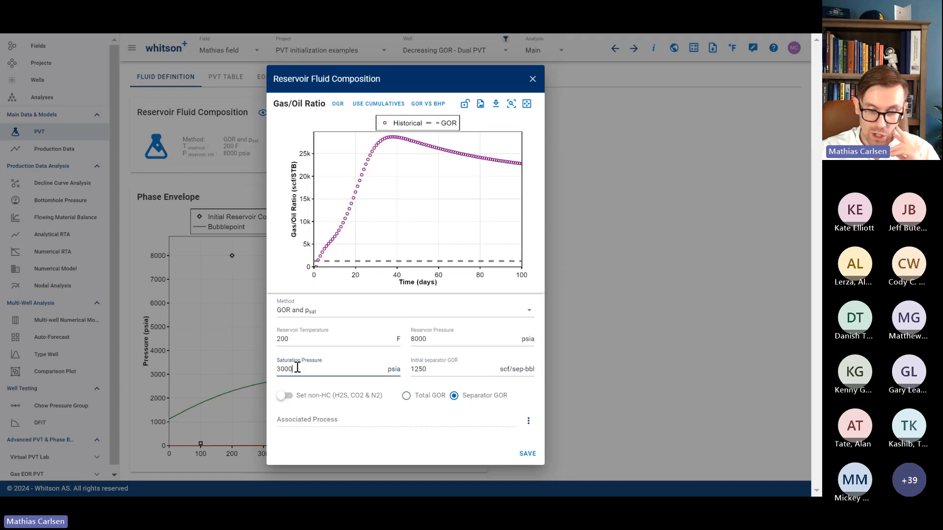
pyautogui.click(337, 351)
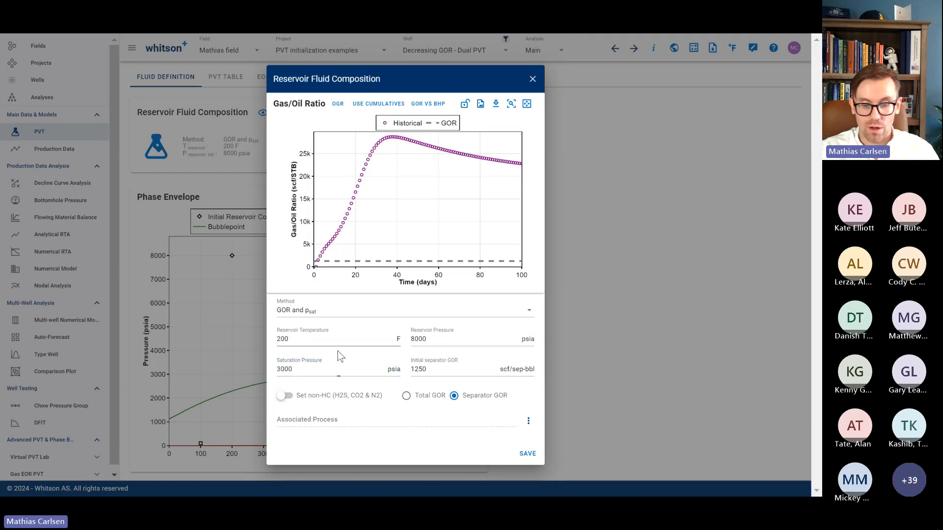
pyautogui.click(527, 454)
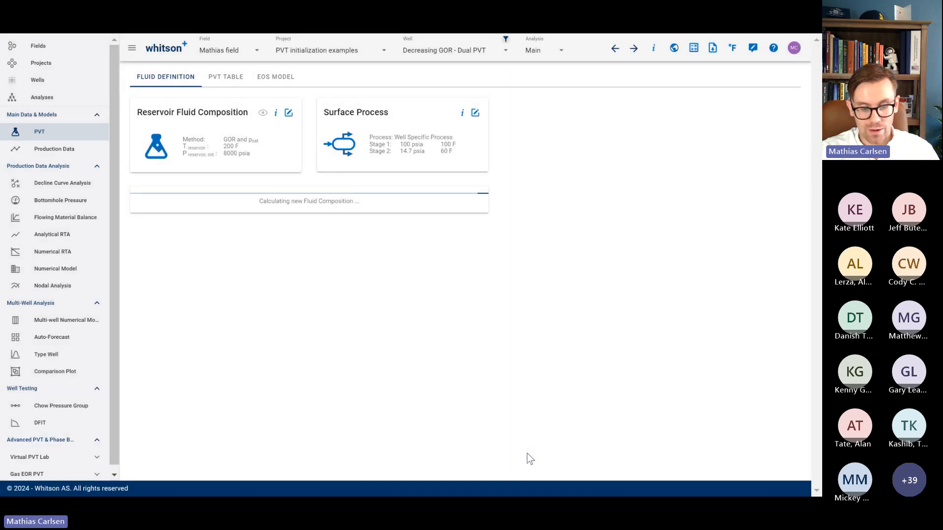
# Step: Switch to the slide presentation and jump to the Case Study 10 slide using the slide overview
pyautogui.hotkey('alt', 'Tab')
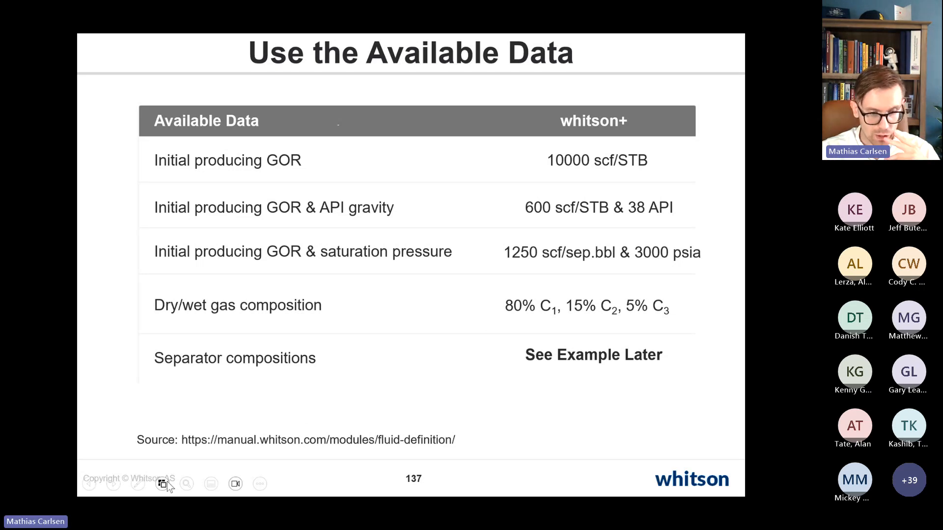
pyautogui.click(164, 481)
pyautogui.scroll(15, 305, 370)
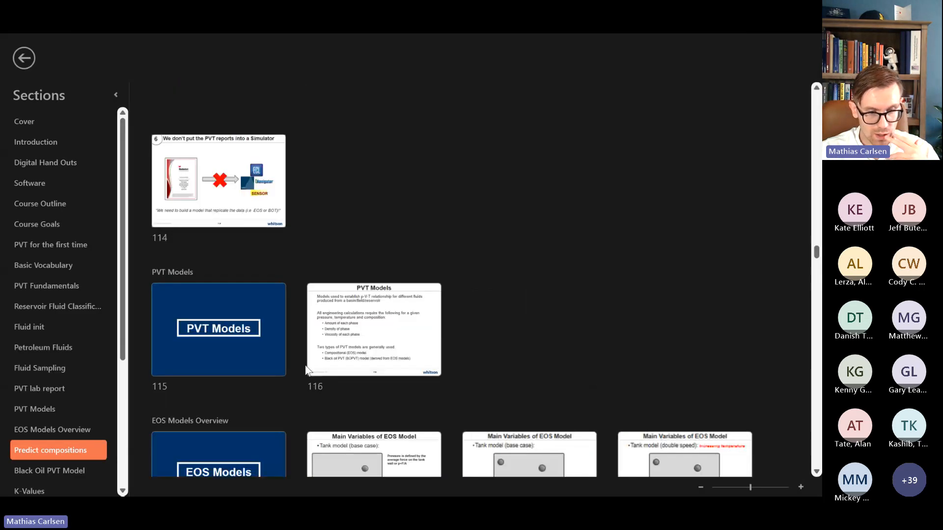
pyautogui.scroll(10, 305, 369)
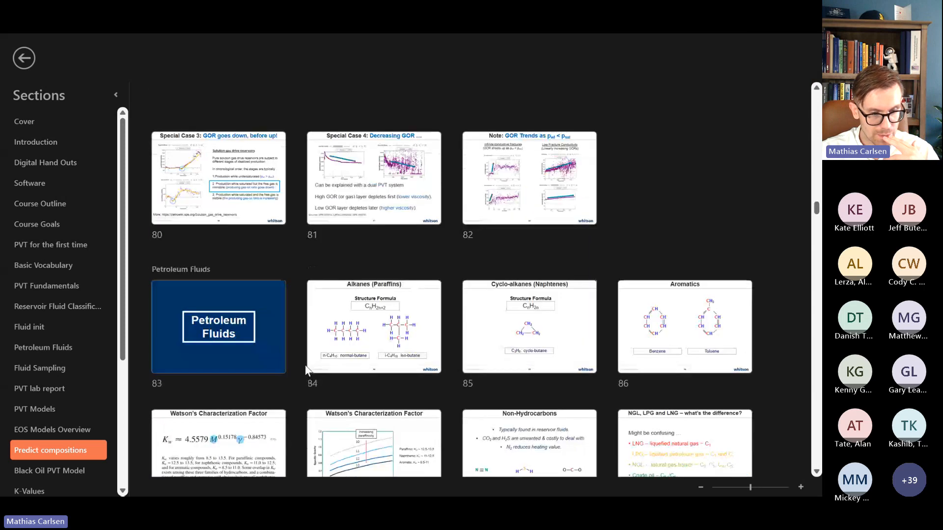
pyautogui.scroll(2, 305, 369)
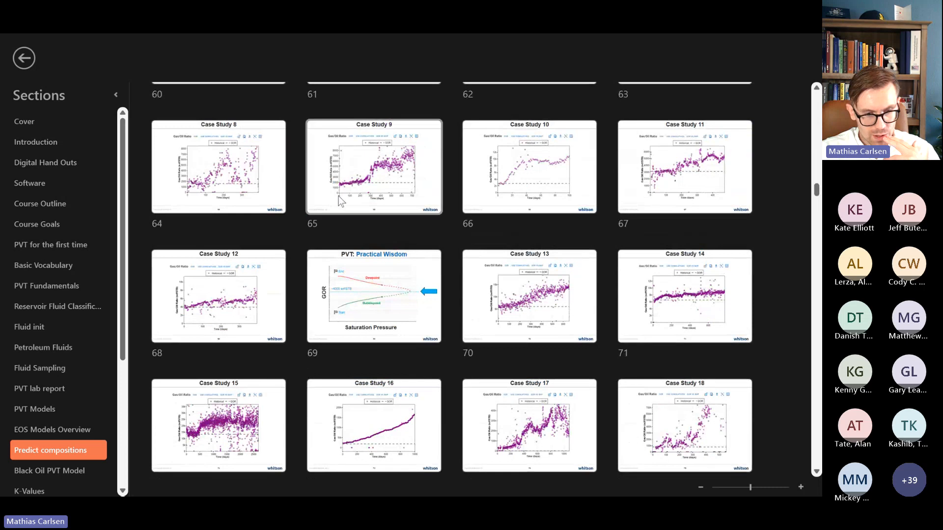
pyautogui.click(566, 182)
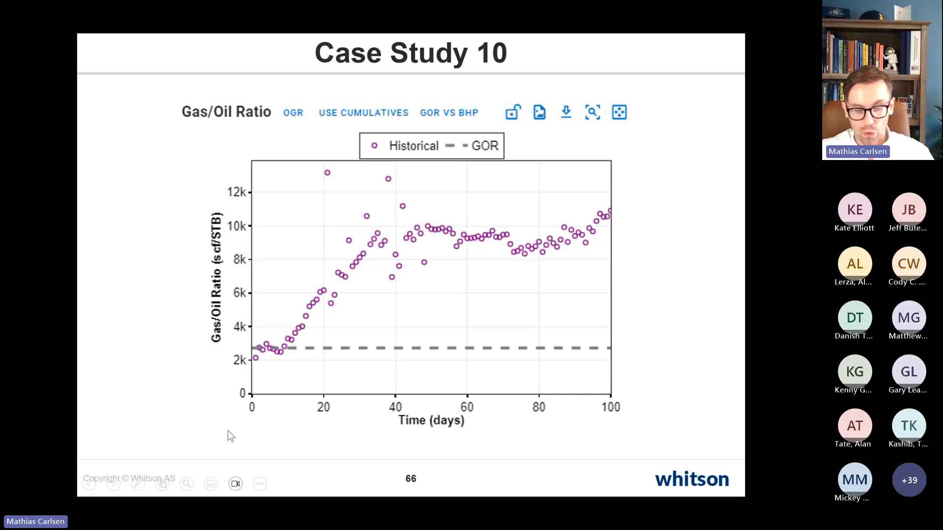
# Step: Switch back to whitson+ and view the PVT table's fluid properties at initial reservoir conditions
pyautogui.hotkey('alt', 'Tab')
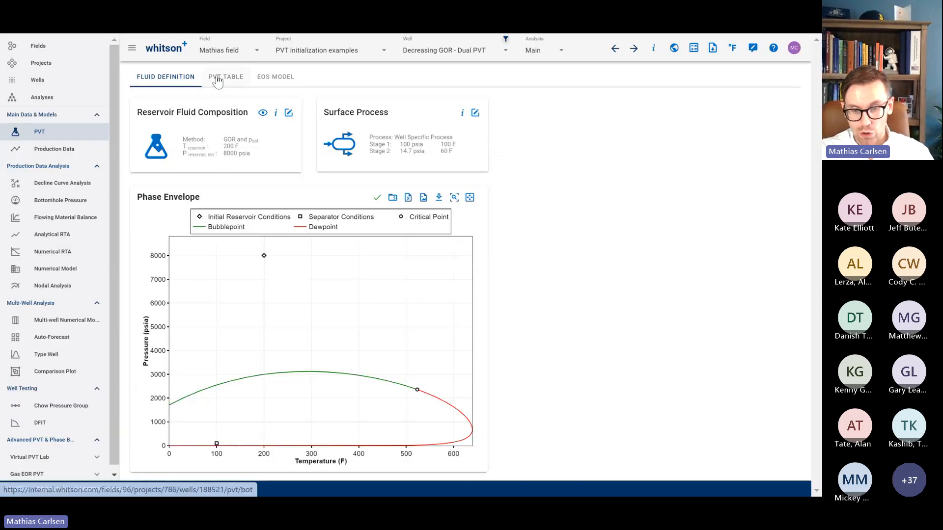
pyautogui.click(218, 82)
pyautogui.scroll(5, 503, 229)
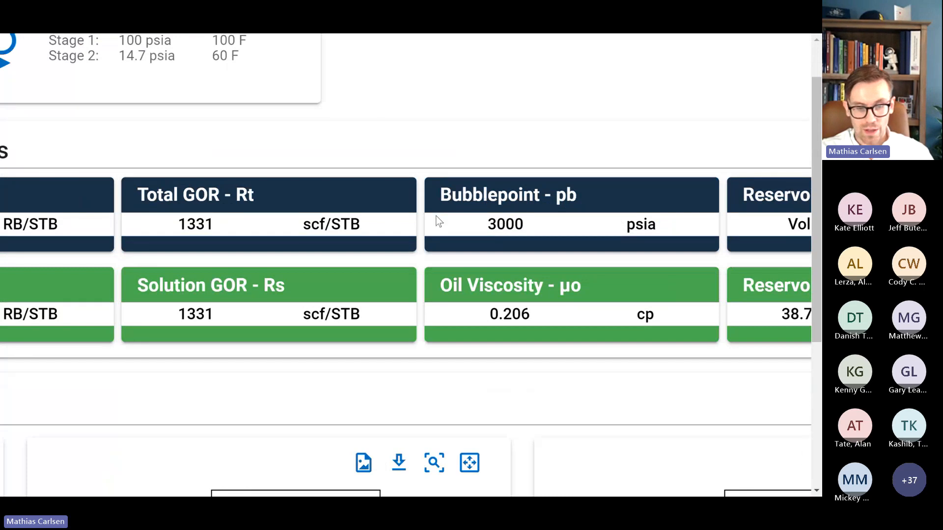
pyautogui.scroll(-5, 254, 261)
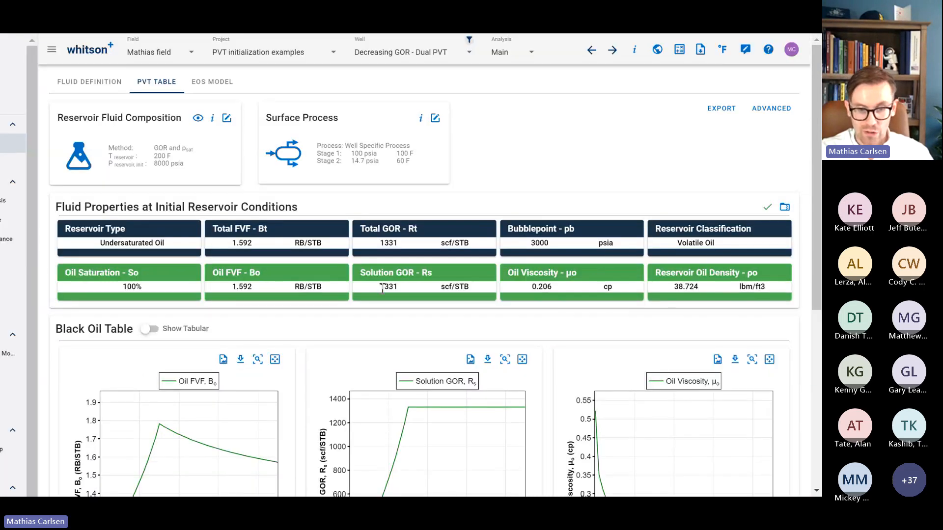
# Step: Review the reservoir fluid's separator GOR input and compare it with the solution GOR in the PVT table
pyautogui.click(227, 119)
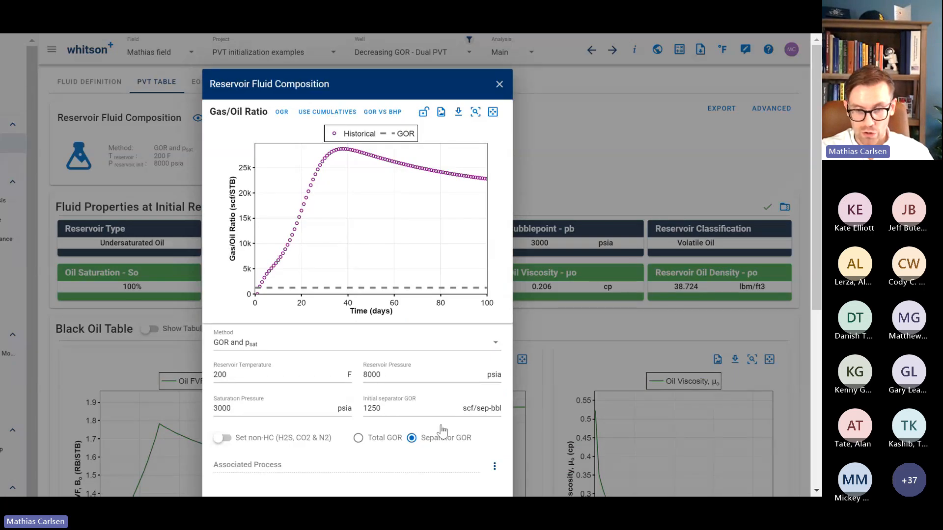
pyautogui.click(500, 84)
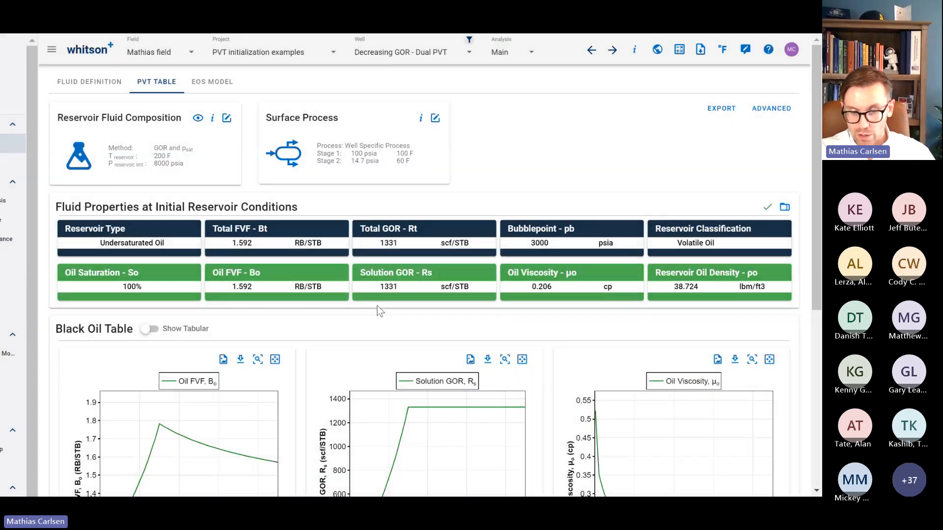
pyautogui.moveTo(384, 287); pyautogui.dragTo(417, 297)
pyautogui.click(418, 297)
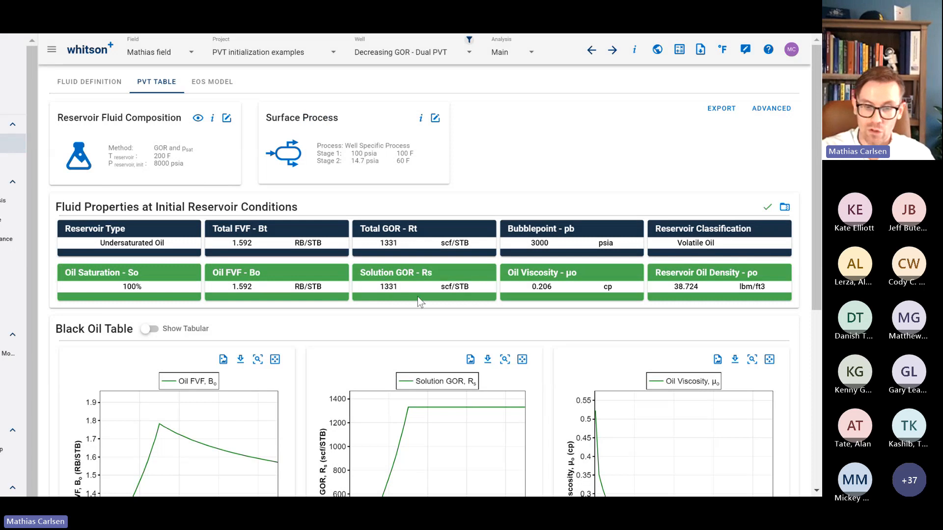
pyautogui.keyDown('ctrl'); pyautogui.scroll(3, 418, 297); pyautogui.keyUp('ctrl')
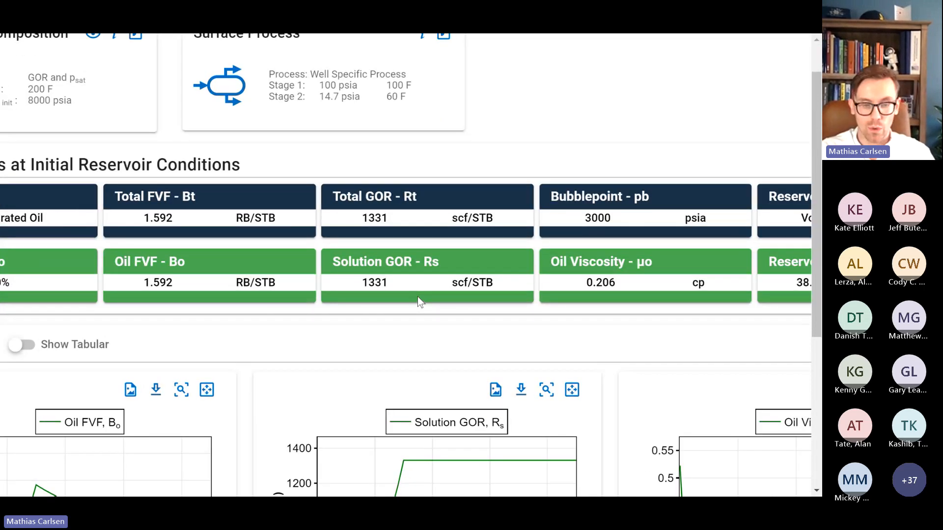
pyautogui.keyDown('ctrl'); pyautogui.scroll(-3, 417, 297); pyautogui.keyUp('ctrl')
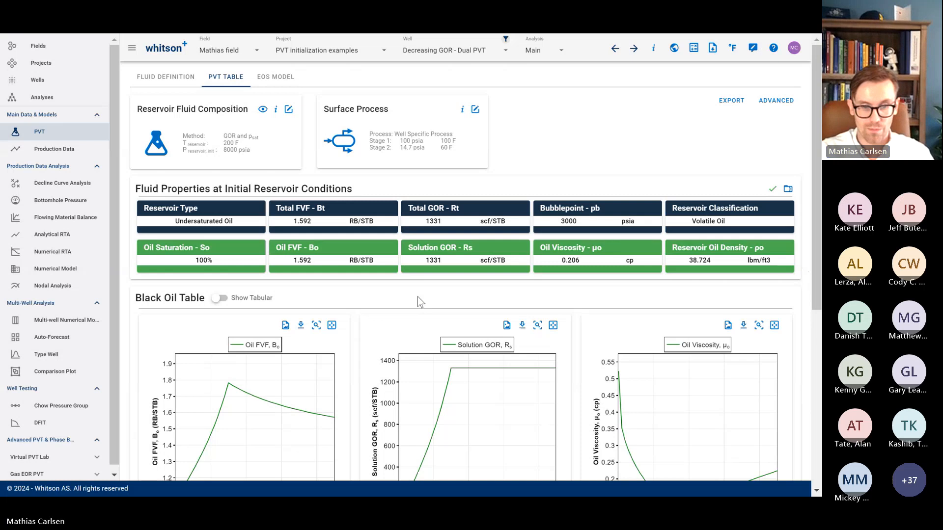
# Step: Switch to the slide presentation and jump from the GOR trends note to the Use the Available Data slide
pyautogui.hotkey('alt', 'Tab')
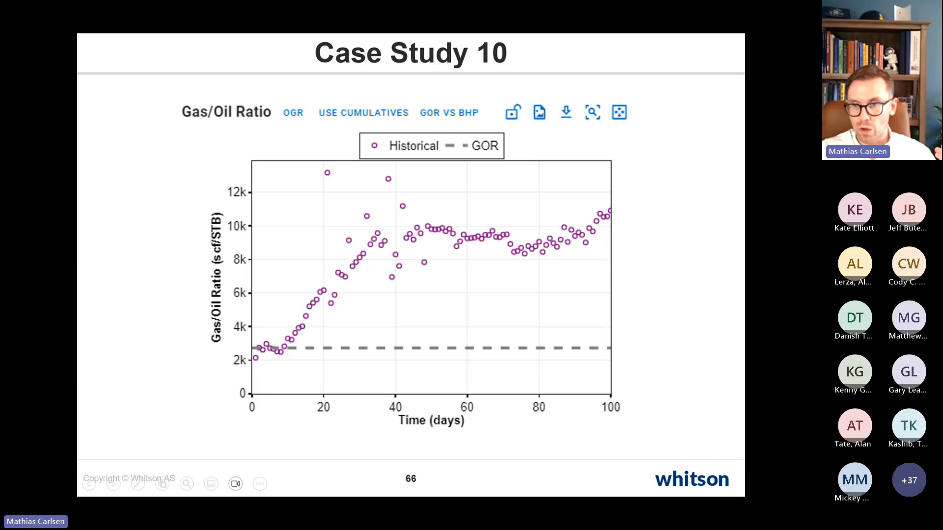
pyautogui.press('Right')
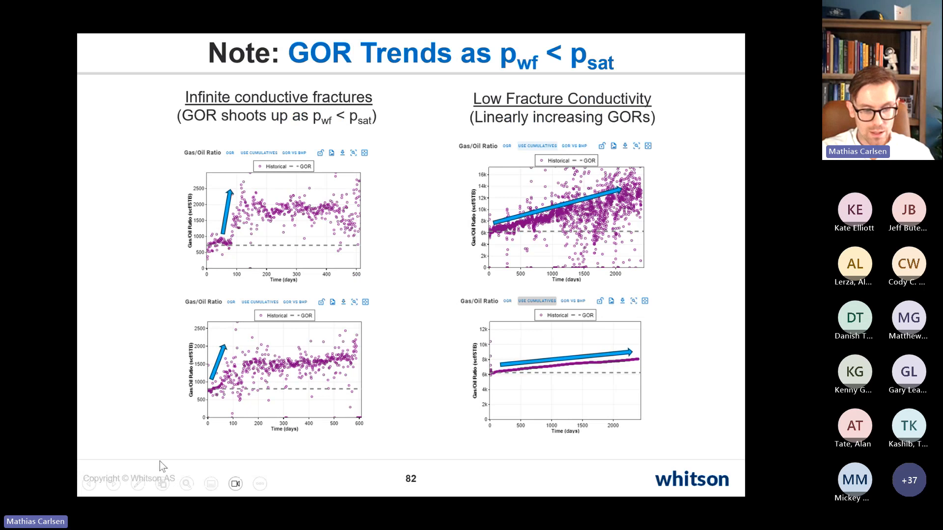
pyautogui.click(162, 483)
pyautogui.scroll(-10, 214, 357)
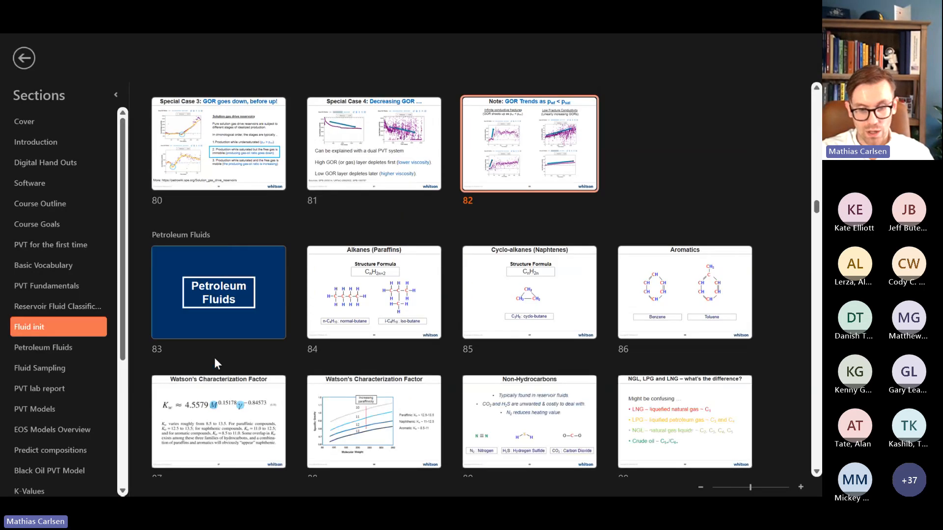
pyautogui.scroll(-10, 214, 363)
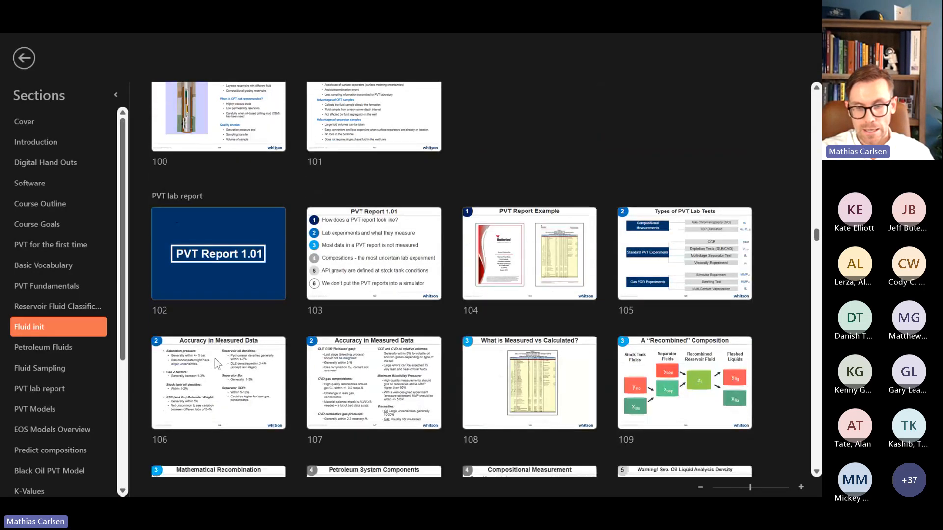
pyautogui.scroll(-5, 450, 339)
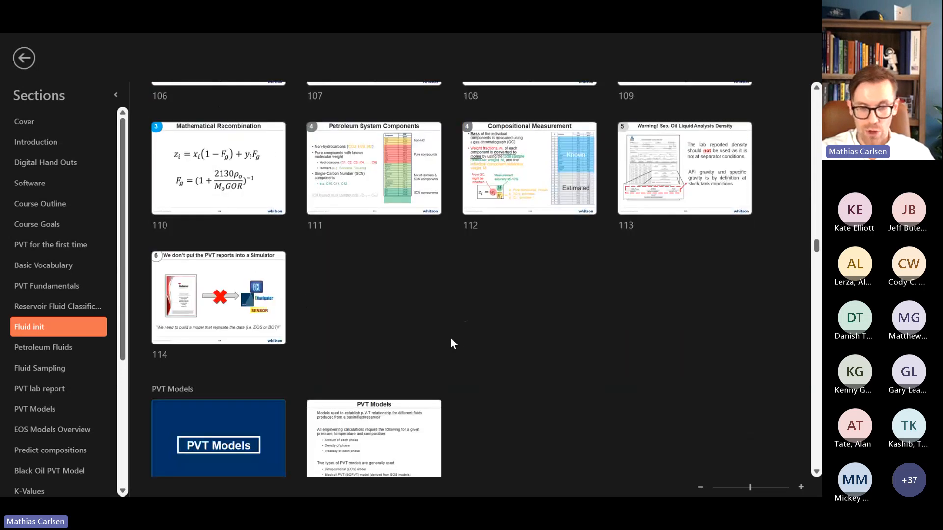
pyautogui.scroll(-15, 450, 339)
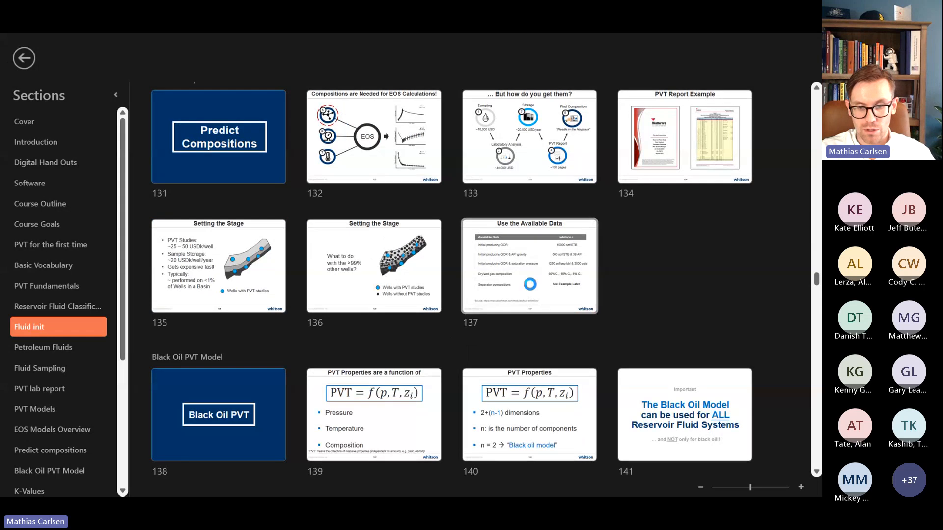
pyautogui.click(531, 287)
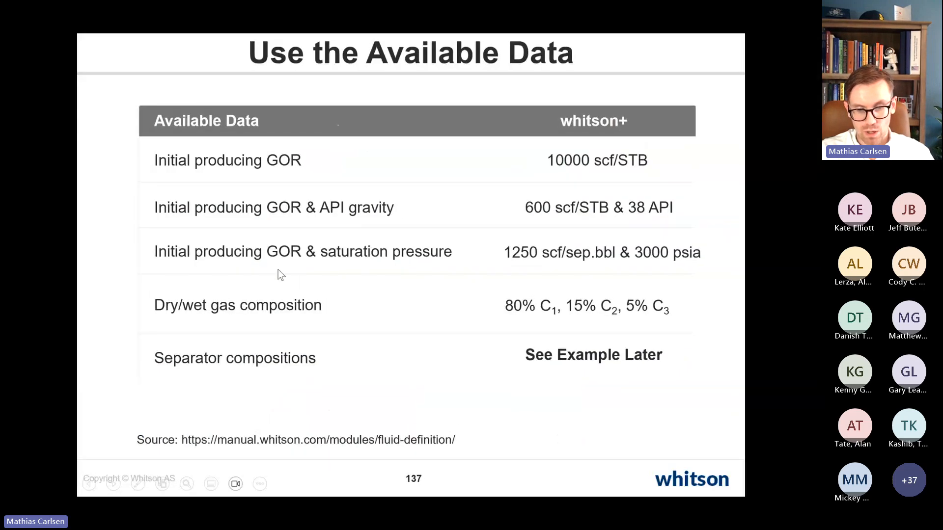
# Step: Return to whitson+ and inspect the reservoir fluid's component mole percentages down to C30+ from the fluid definition
pyautogui.hotkey('alt', 'Tab')
pyautogui.hotkey('alt', 'Tab')
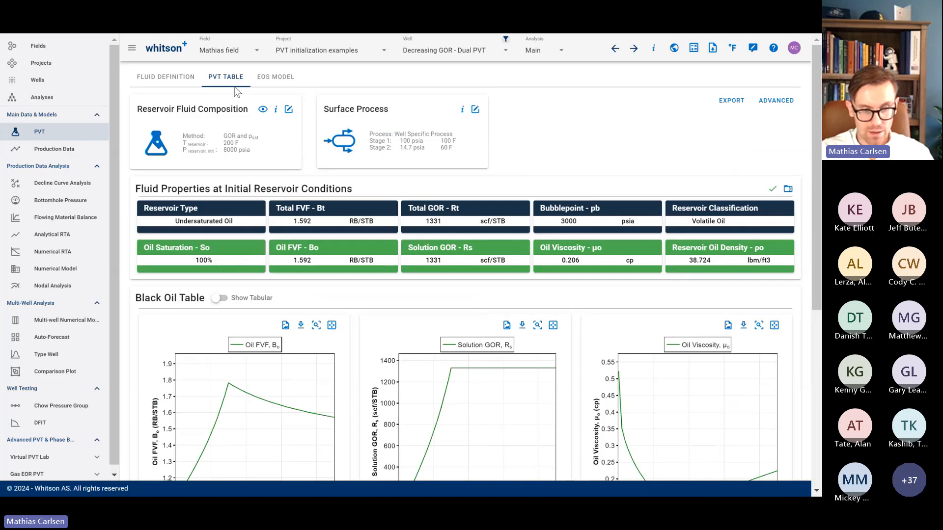
pyautogui.click(182, 79)
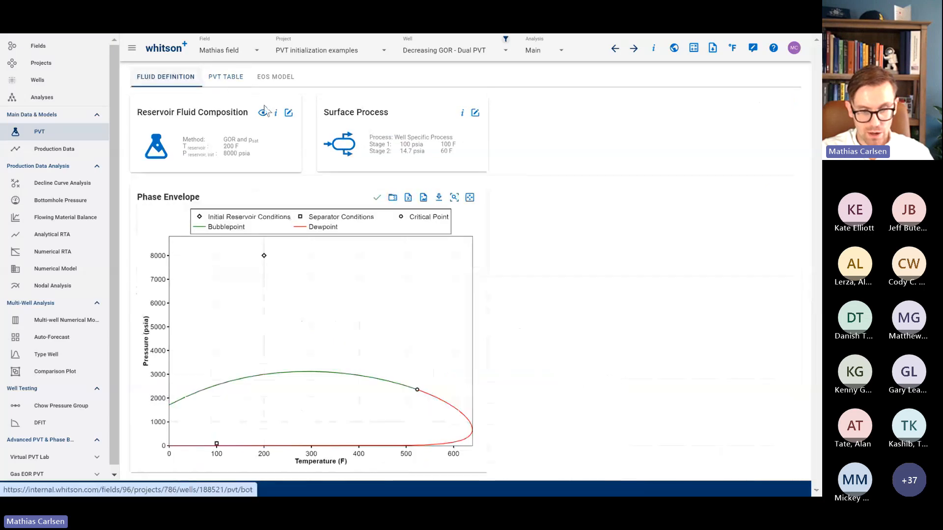
pyautogui.click(262, 113)
pyautogui.scroll(-6, 398, 283)
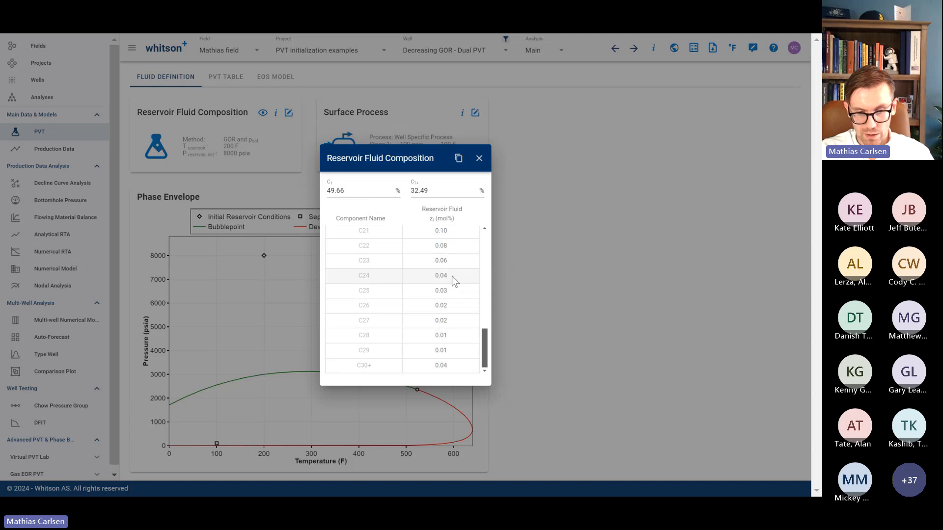
pyautogui.click(478, 159)
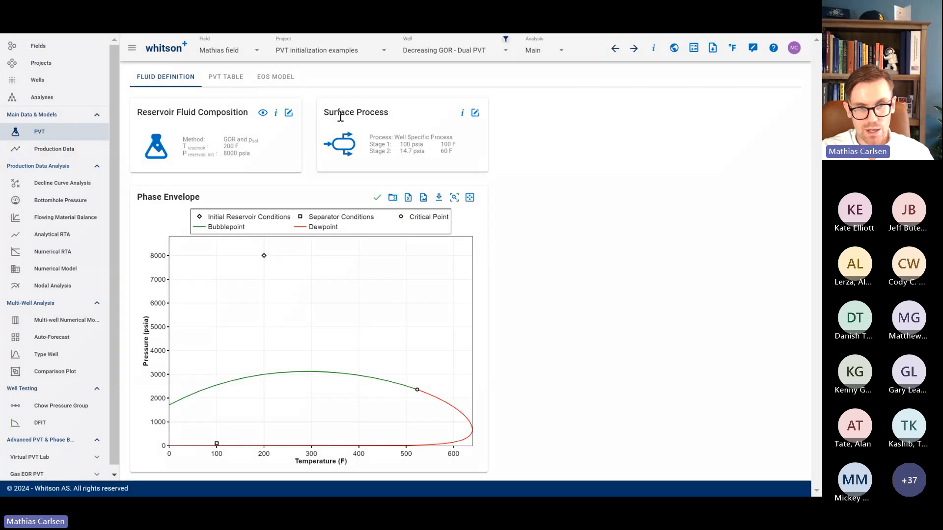
# Step: Check the slide's dry/wet gas example, then return to whitson+ and set the reservoir fluid's method to Fluid Composition
pyautogui.hotkey('alt', 'Tab')
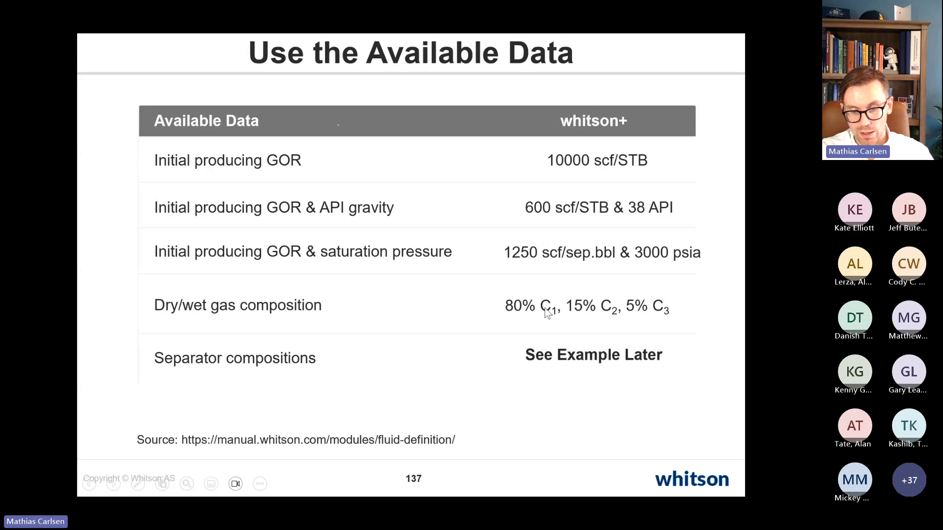
pyautogui.hotkey('alt', 'Tab')
pyautogui.click(289, 113)
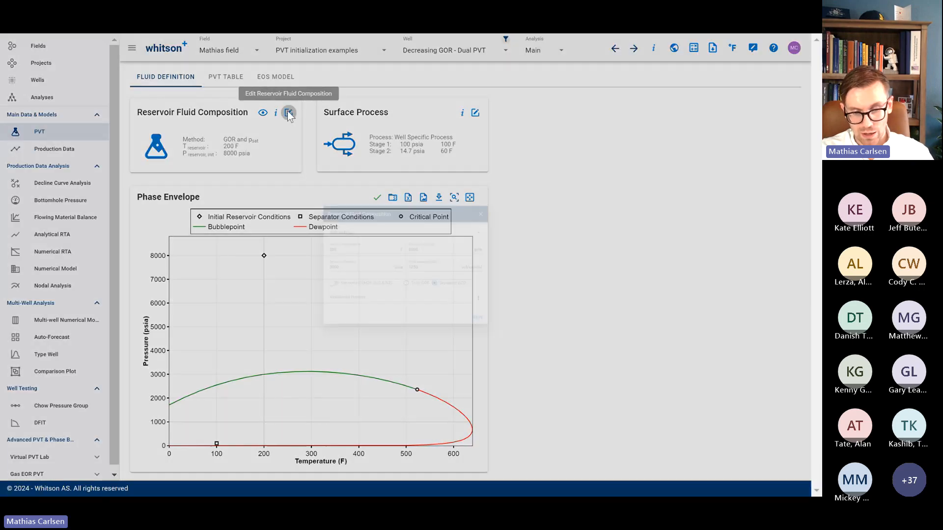
pyautogui.click(442, 309)
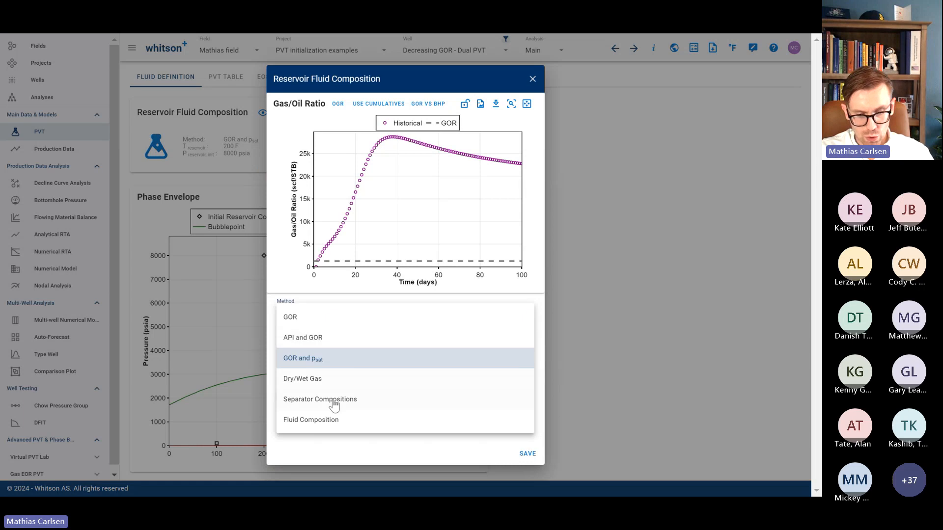
pyautogui.click(324, 420)
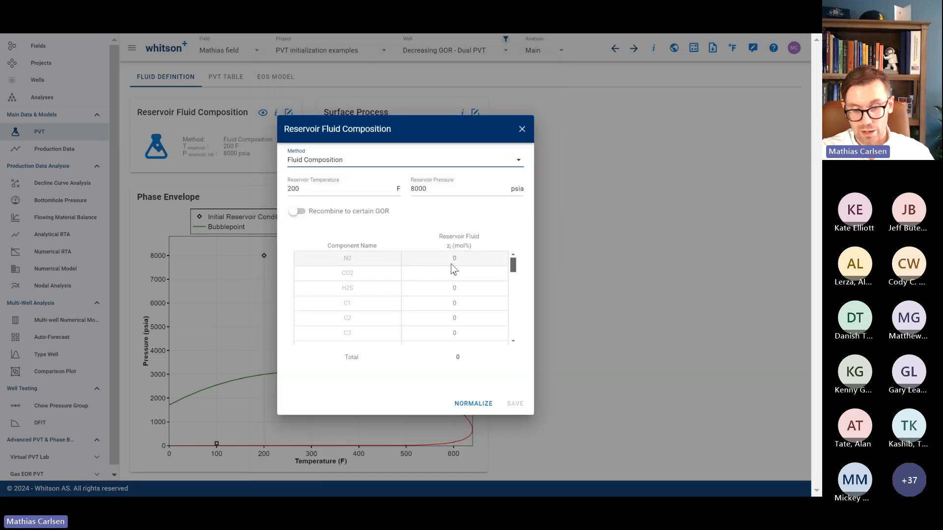
# Step: Enter a reservoir fluid composition of 80 mol% C1, 15 mol% C2 and 5 mol% C3, and save it
pyautogui.click(458, 302)
pyautogui.write('80')
pyautogui.press('Return')
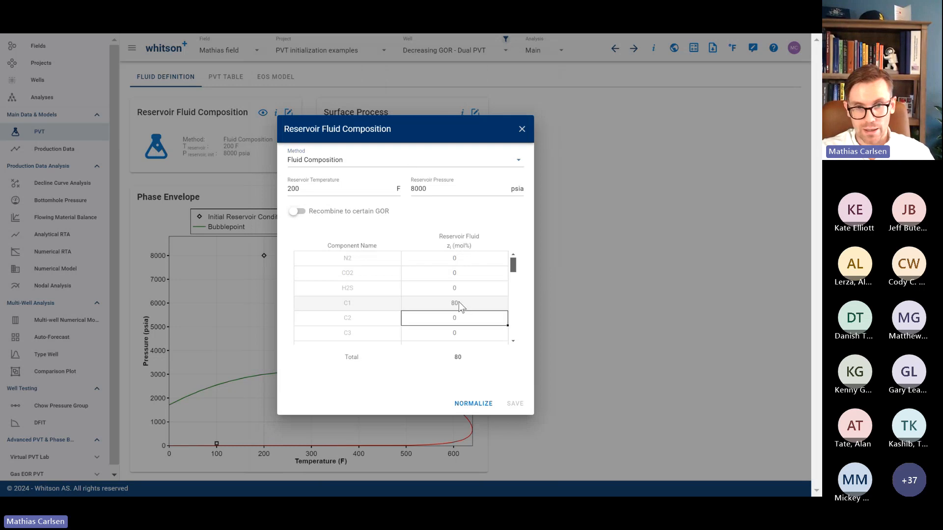
pyautogui.write('15')
pyautogui.press('Return')
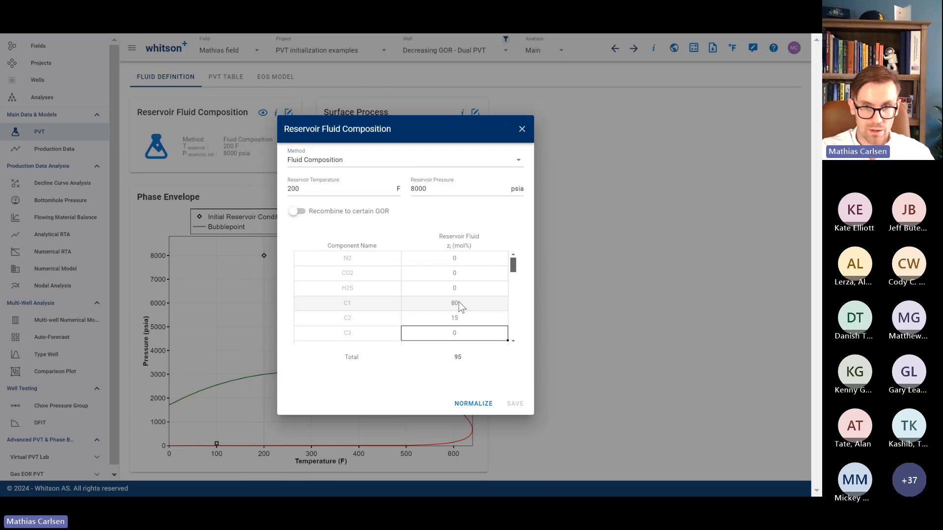
pyautogui.write('5')
pyautogui.press('Return')
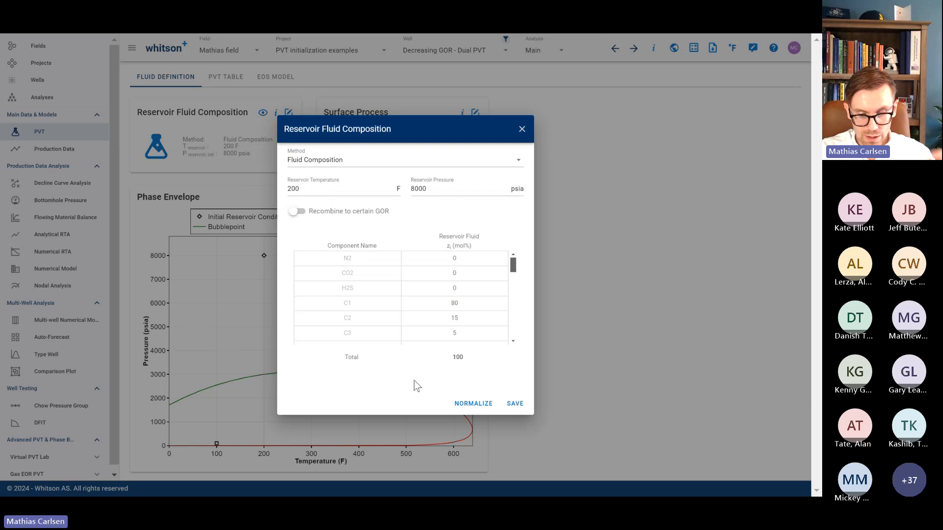
pyautogui.click(513, 404)
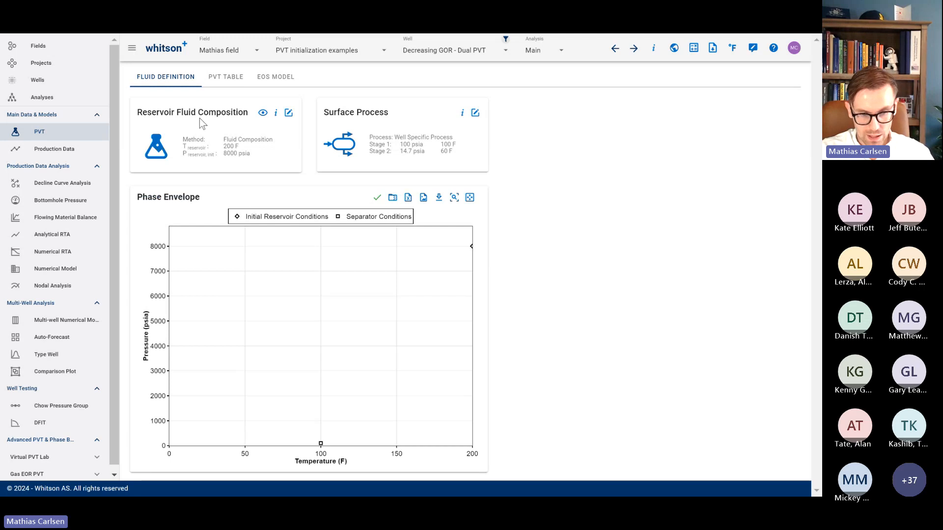
# Step: View the PVT table's fluid properties at initial reservoir conditions for the saved fluid composition
pyautogui.click(213, 80)
pyautogui.scroll(-2, 287, 292)
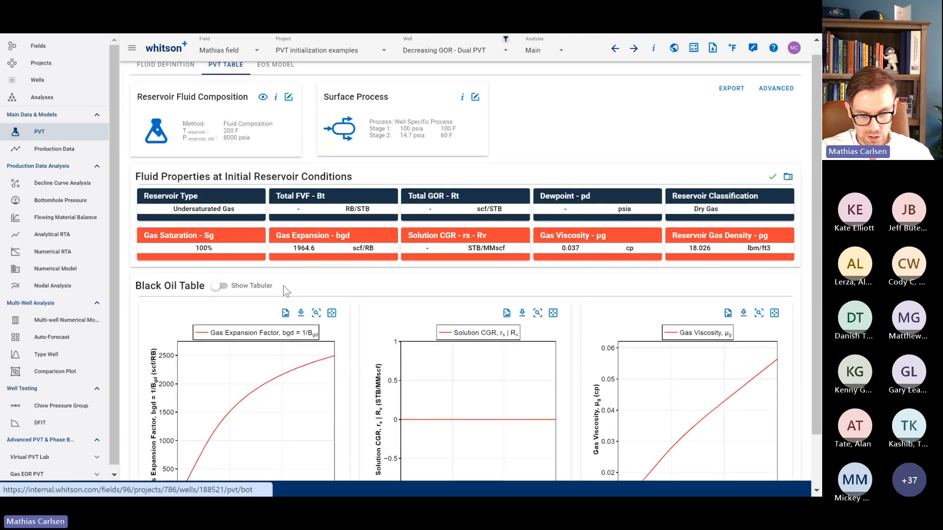
pyautogui.scroll(2, 391, 298)
# Step: Redefine the reservoir fluid with the Dry/Wet Gas method using a gas specific gravity of 0.6, and save
pyautogui.click(182, 79)
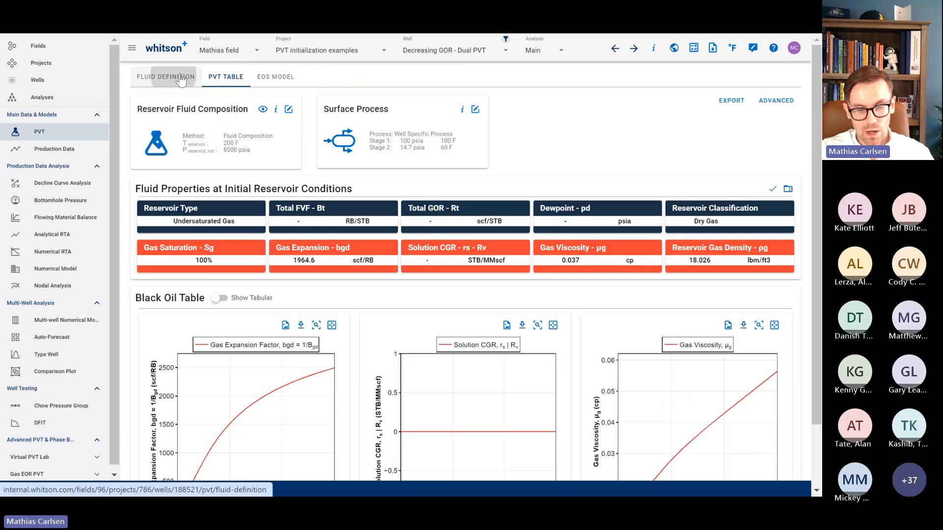
pyautogui.click(289, 112)
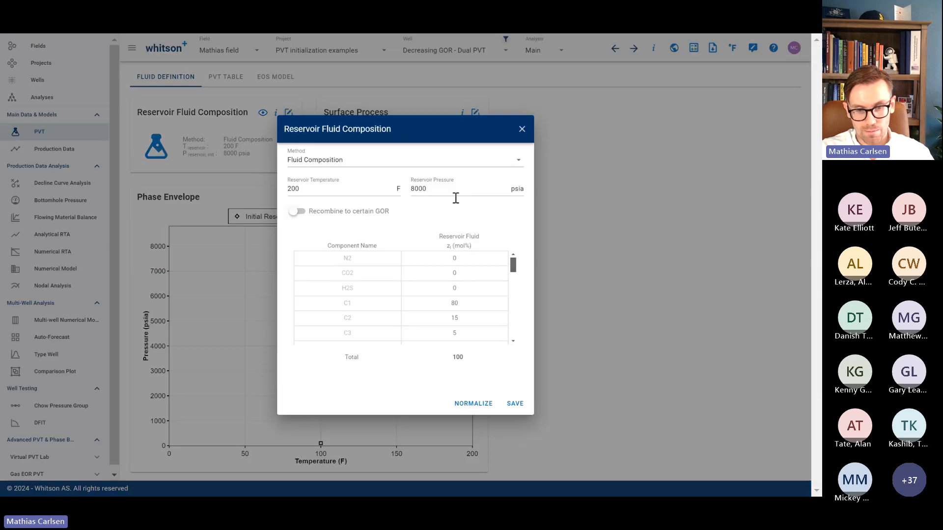
pyautogui.click(487, 159)
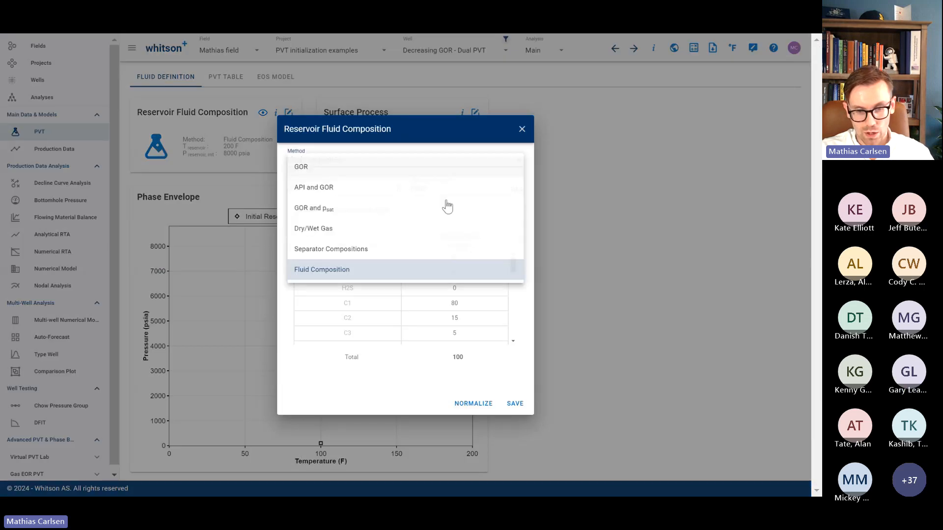
pyautogui.click(414, 234)
pyautogui.click(464, 267)
pyautogui.write('0.6')
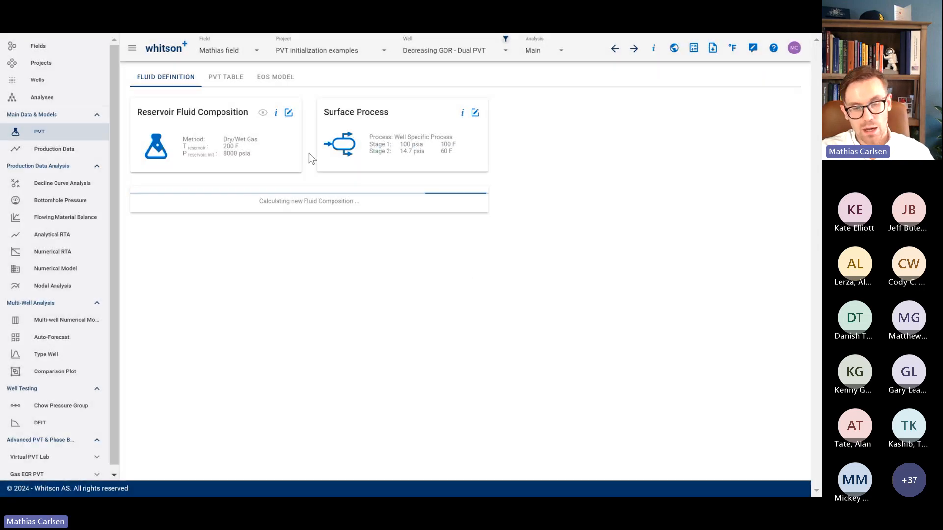
# Step: Reopen the reservoir fluid definition, switch the input to Dry Gas Composition and set the C6+ MW to 90
pyautogui.click(290, 115)
pyautogui.press('Escape')
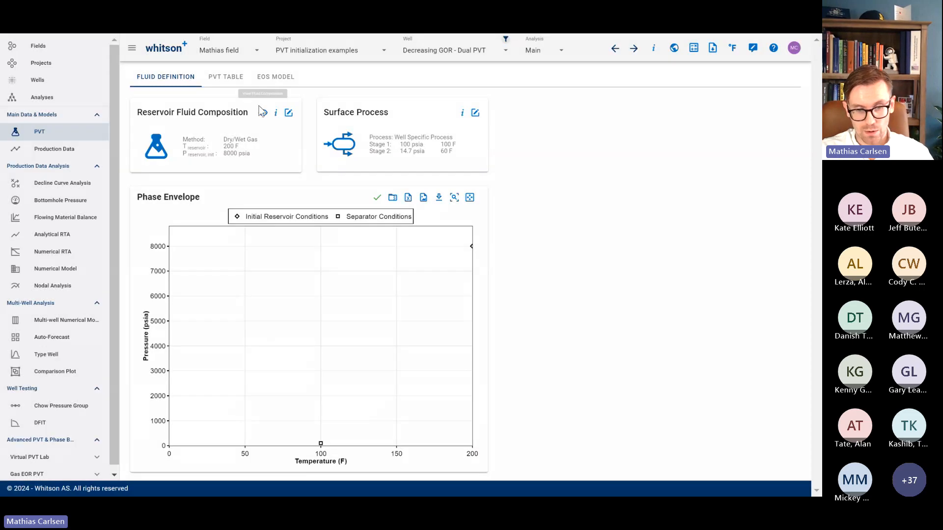
pyautogui.click(290, 114)
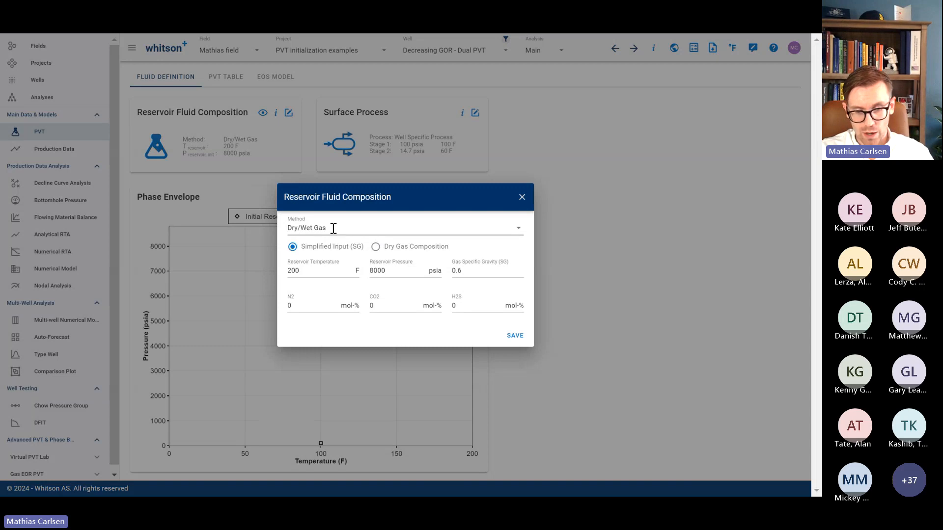
pyautogui.click(375, 247)
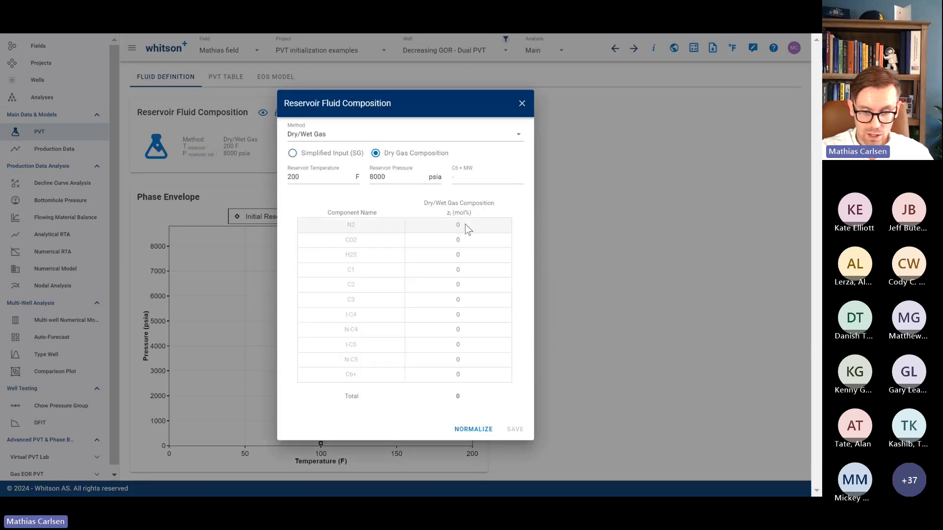
pyautogui.click(482, 175)
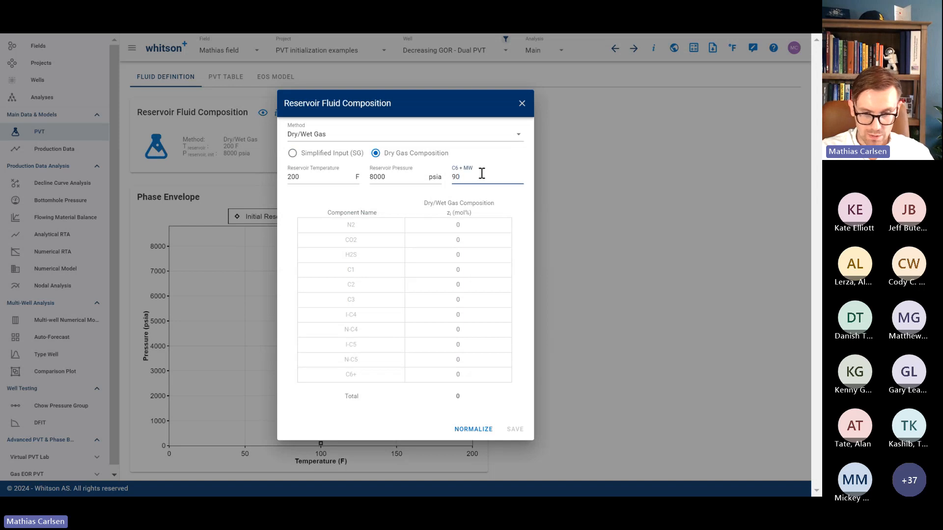
# Step: Enter the dry/wet gas composition as 80 mol% C1, 15 mol% C2 and 5 mol% C3, and save the definition
pyautogui.click(460, 271)
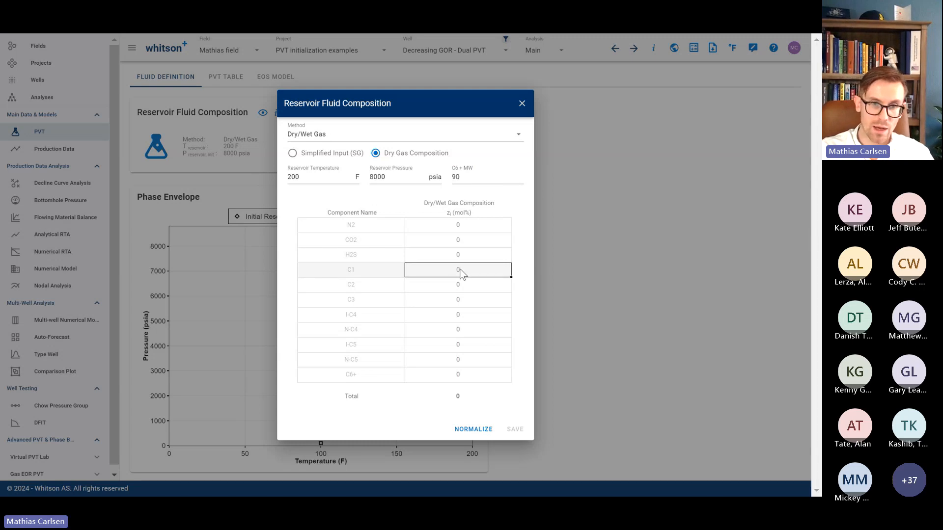
pyautogui.write('80')
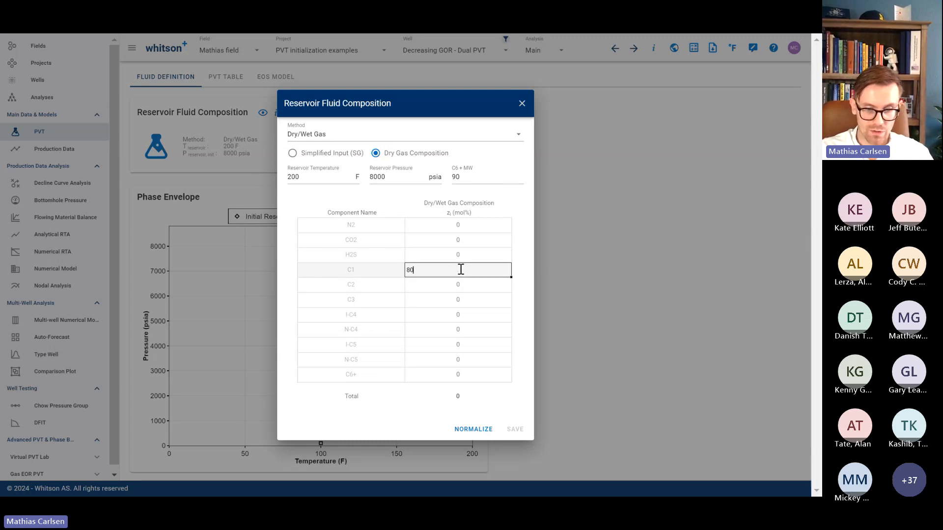
pyautogui.press('Return')
pyautogui.write('15')
pyautogui.press('Return')
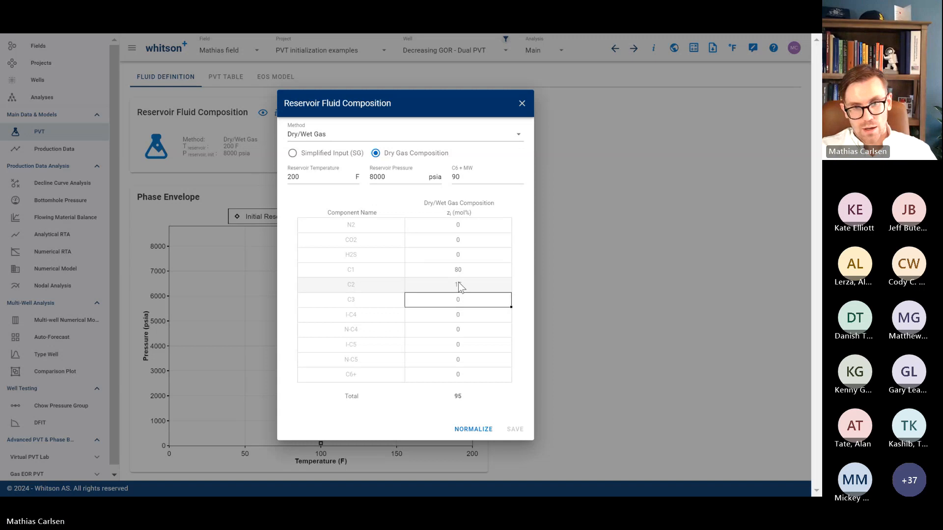
pyautogui.write('5')
pyautogui.press('Return')
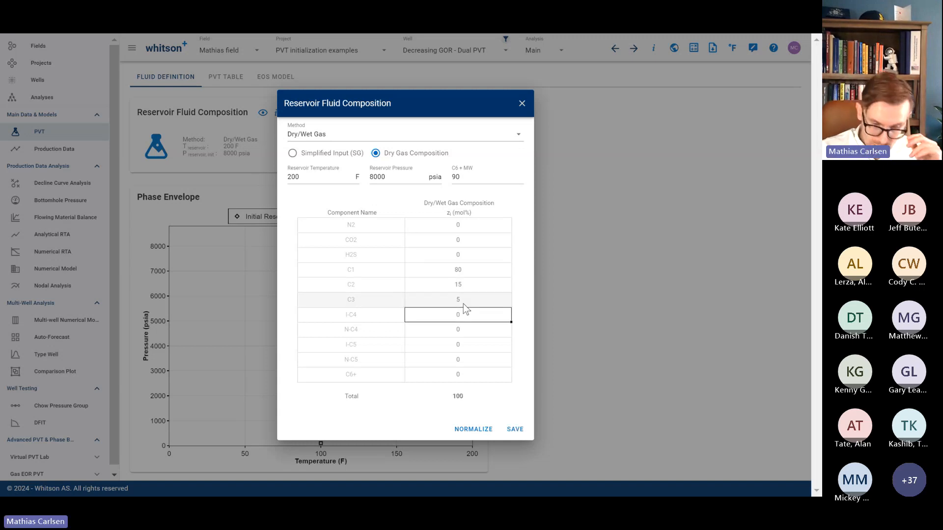
pyautogui.click(517, 429)
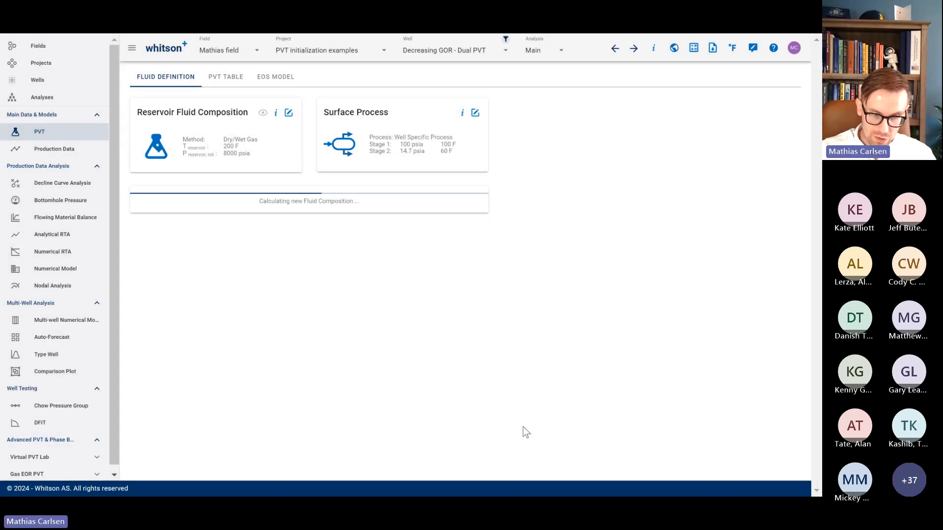
# Step: Switch to the slide presentation and advance from the Use the Available Data slide to the Black Oil PVT slide
pyautogui.hotkey('alt', 'Tab')
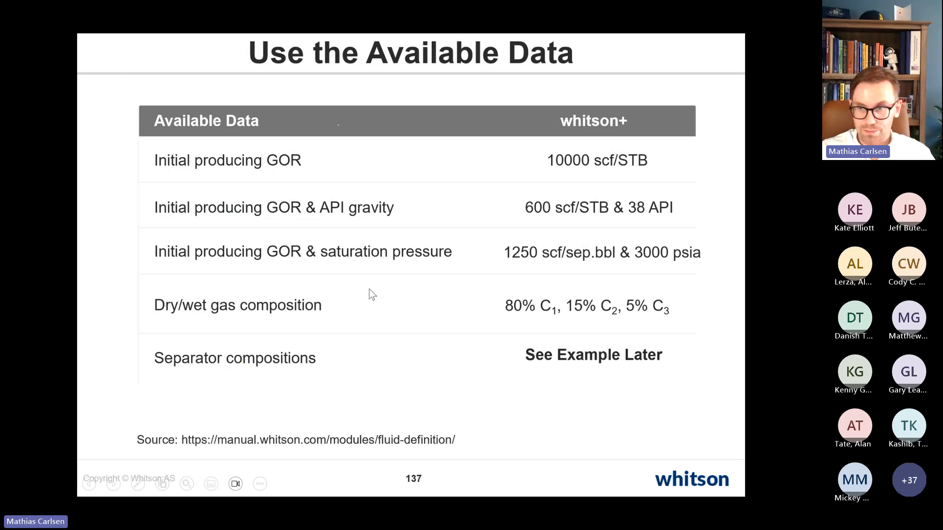
pyautogui.press('Right')
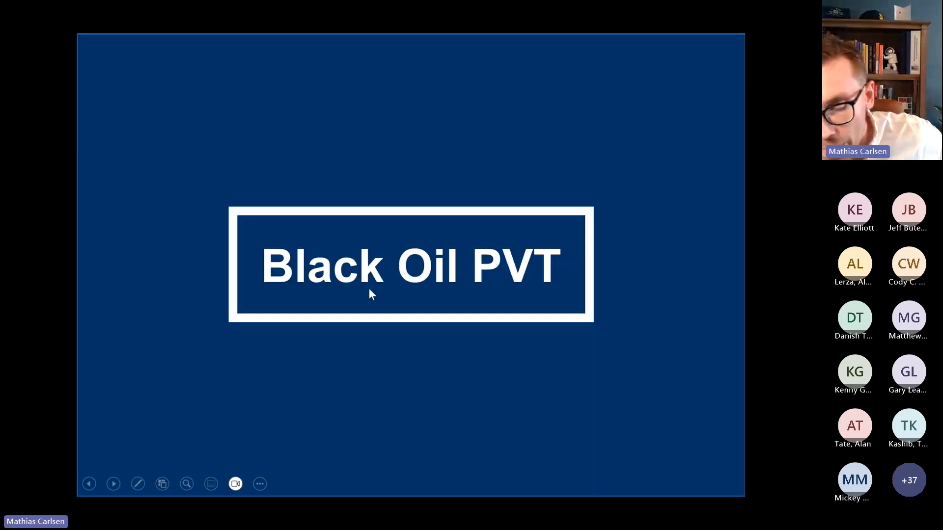
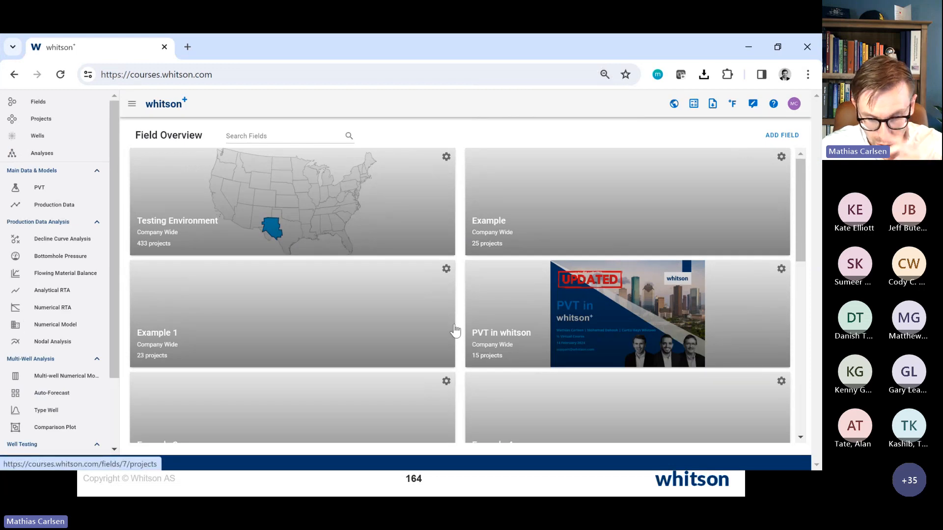
pyautogui.click(545, 319)
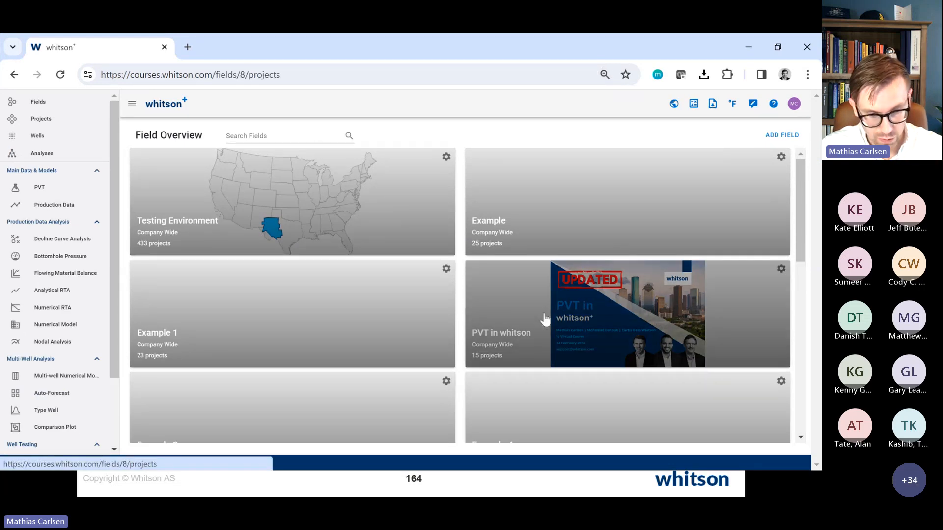
pyautogui.click(218, 139)
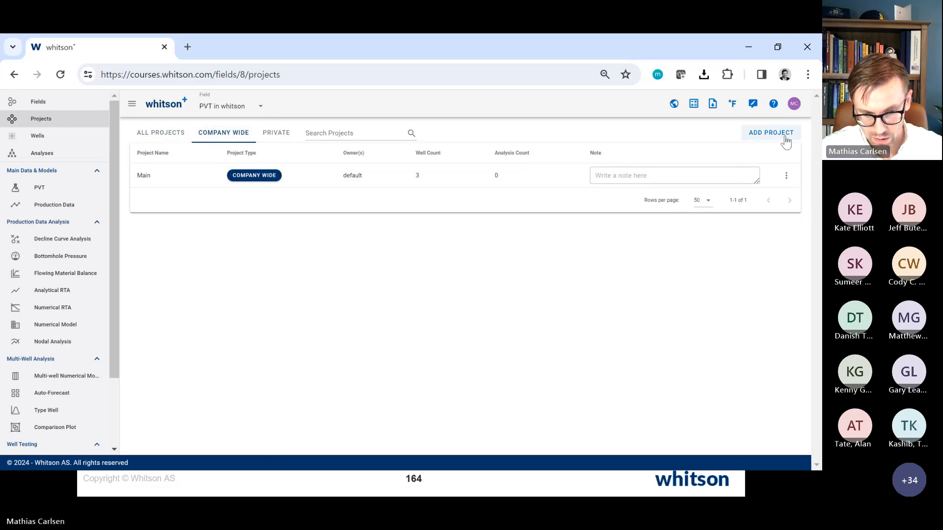
pyautogui.click(74, 102)
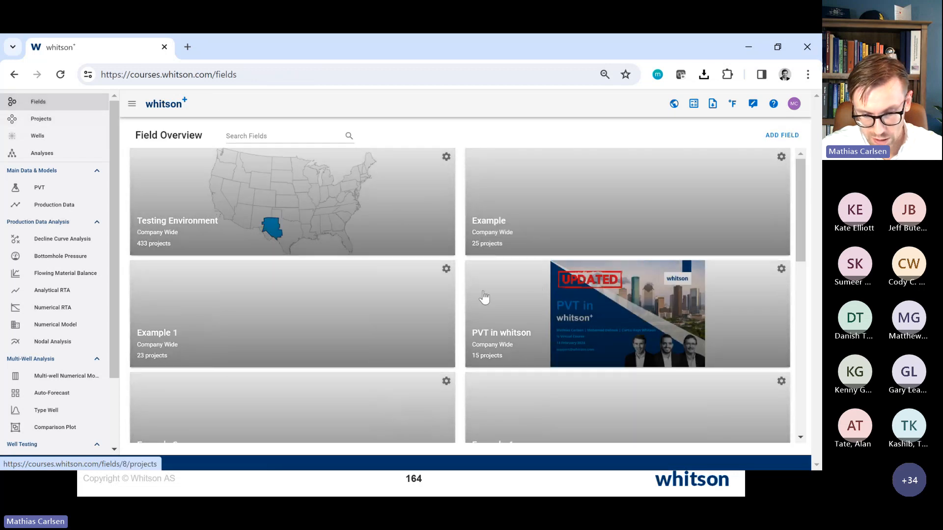
# Step: Open the company-wide projects of the PVT in whitson field and add a project named with the presenter's first name followed by "PVT course"
pyautogui.click(484, 296)
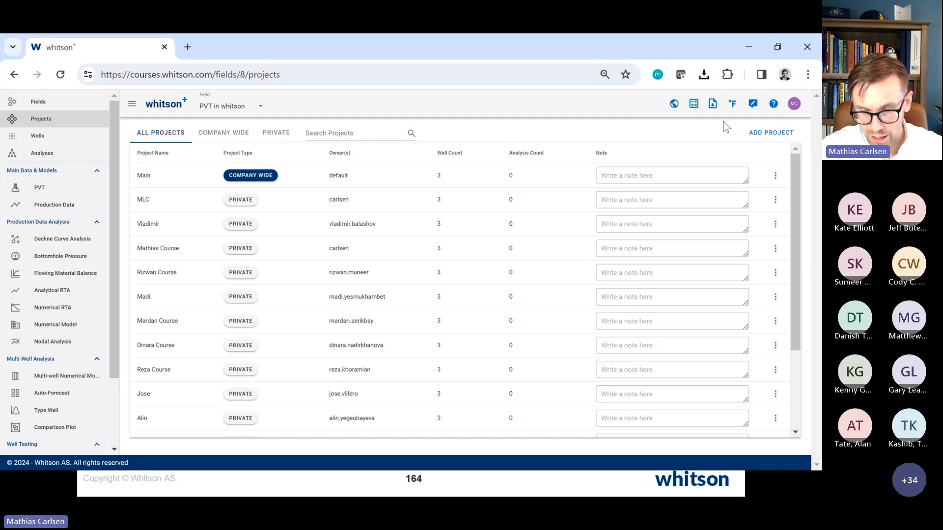
pyautogui.click(240, 132)
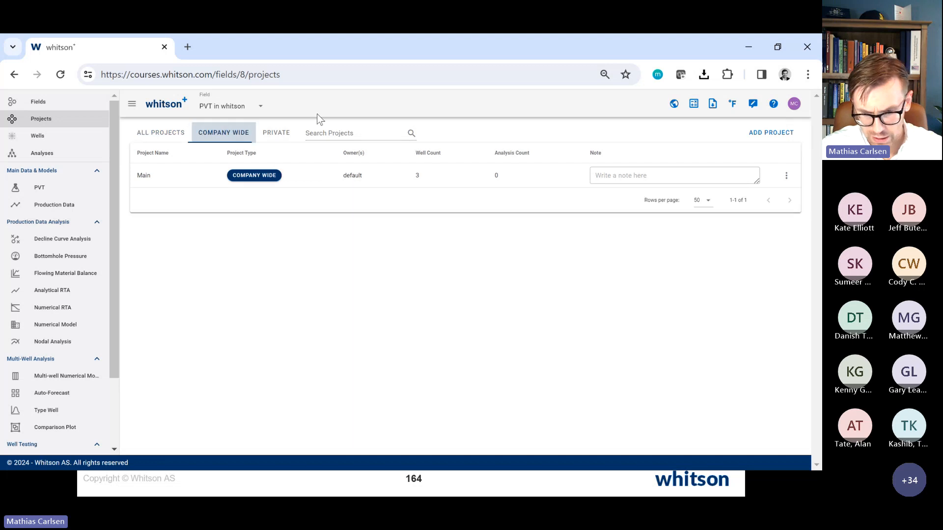
pyautogui.click(782, 134)
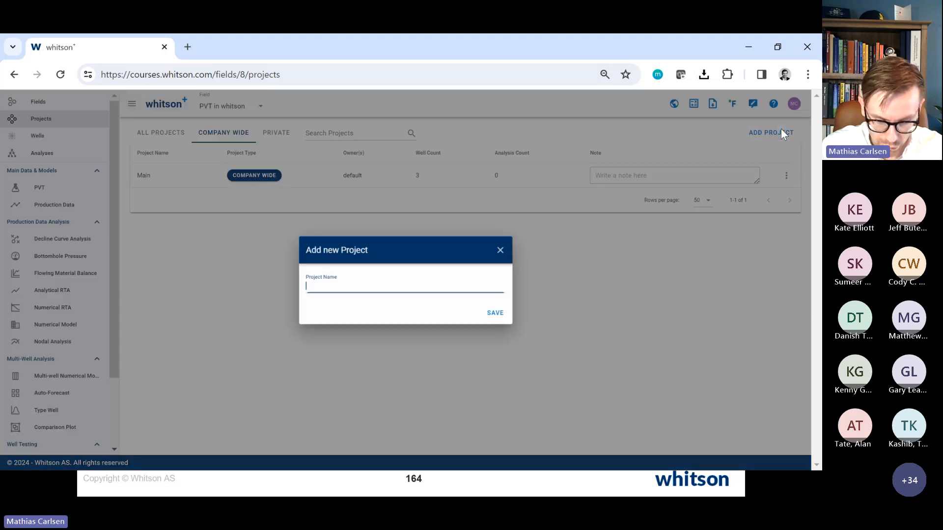
pyautogui.write('Mathias')
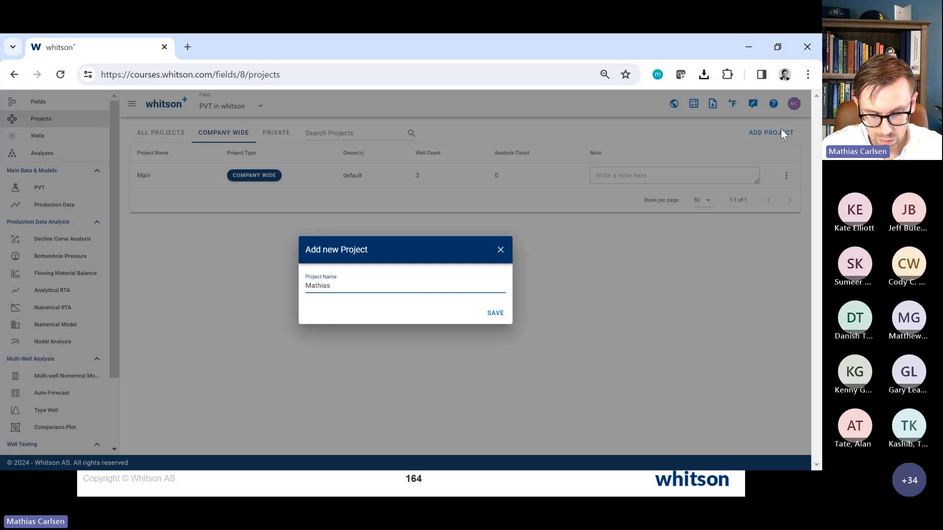
pyautogui.write('PVT c')
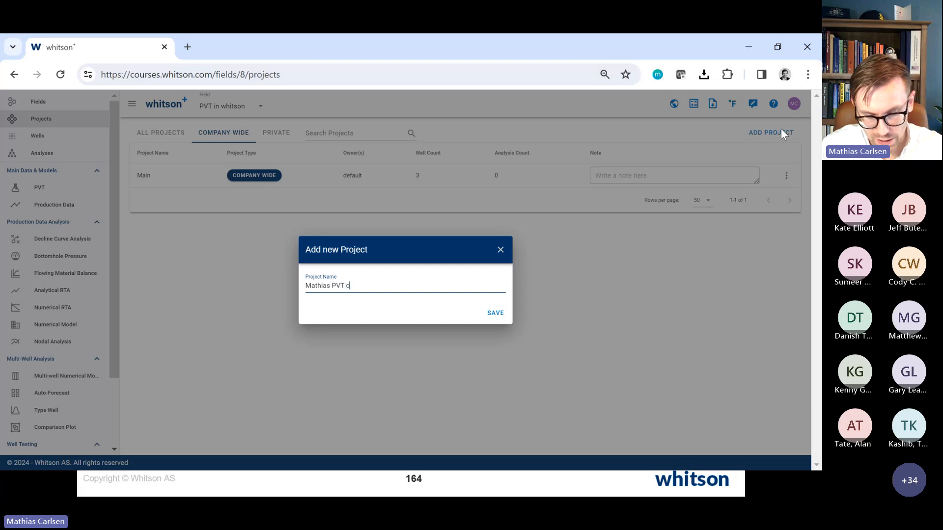
pyautogui.write('ourse')
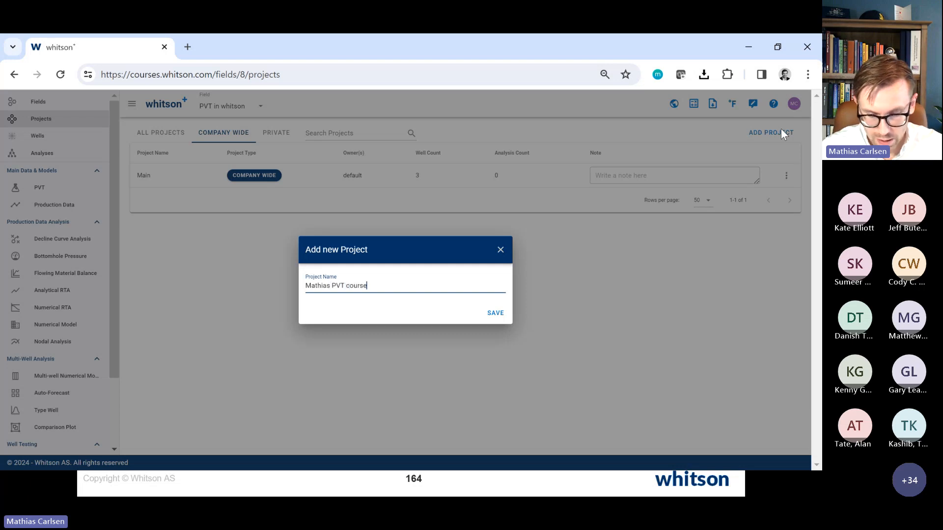
pyautogui.click(502, 317)
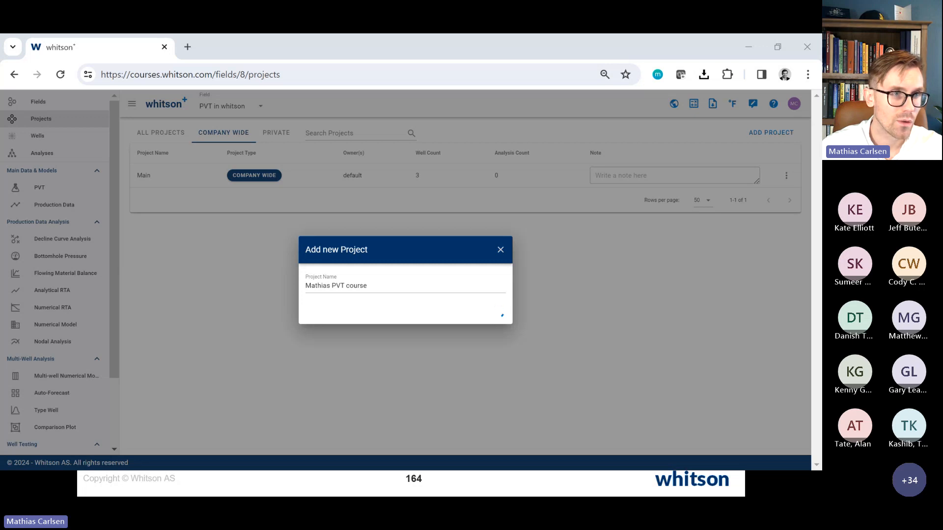
# Step: Open the whitson.com website and go to its Bakken multi-client PVT study page
pyautogui.moveTo(339, 39); pyautogui.dragTo(250, 146)
pyautogui.click(741, 136)
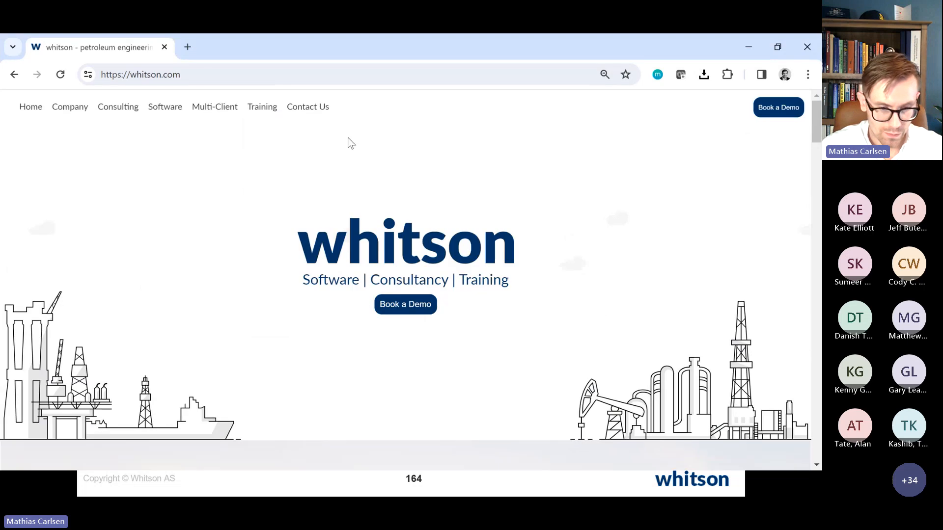
pyautogui.moveTo(214, 108)
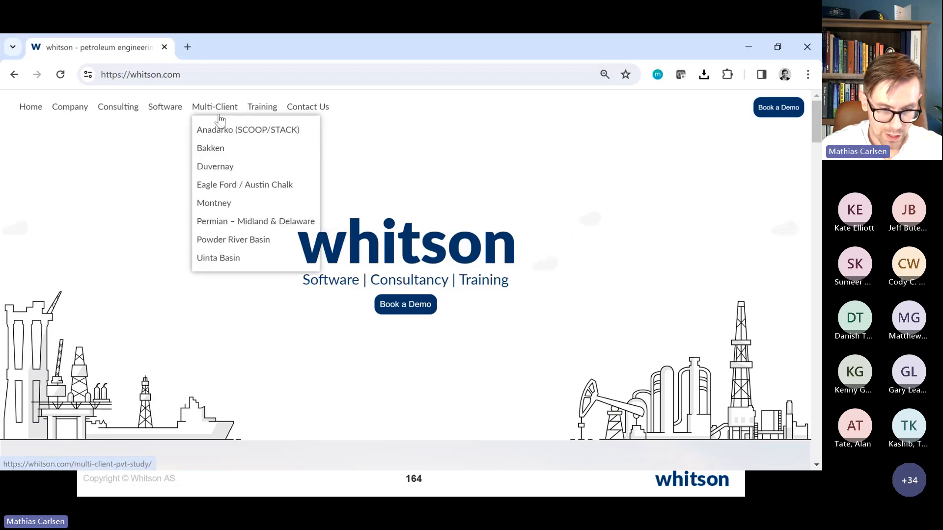
pyautogui.click(213, 146)
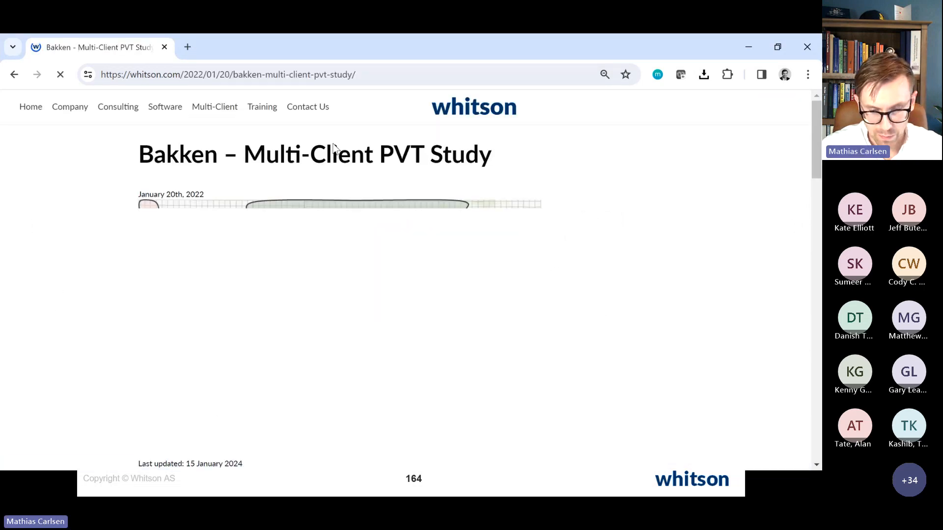
# Step: Examine the Bakken study page's map, participating companies and experimental overview
pyautogui.scroll(-3, 303, 293)
pyautogui.scroll(-1, 302, 294)
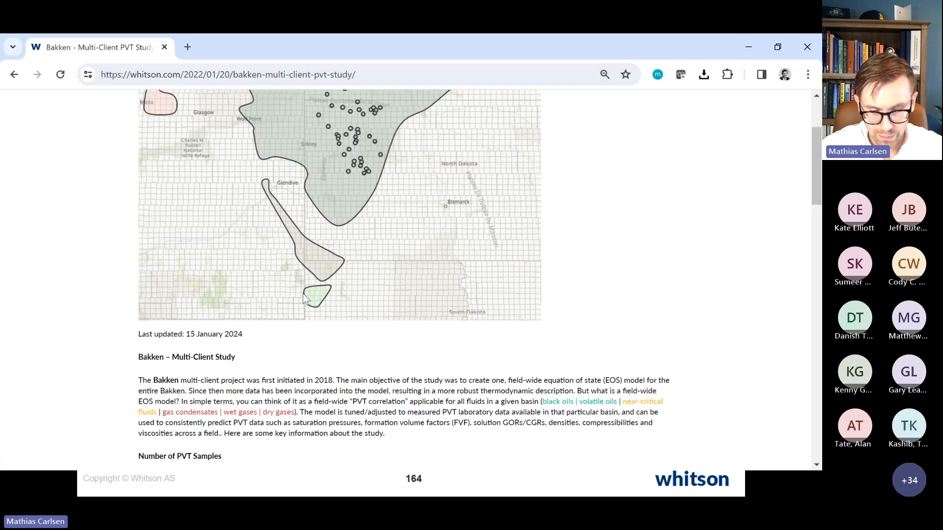
pyautogui.scroll(-5, 303, 294)
pyautogui.scroll(-3, 275, 295)
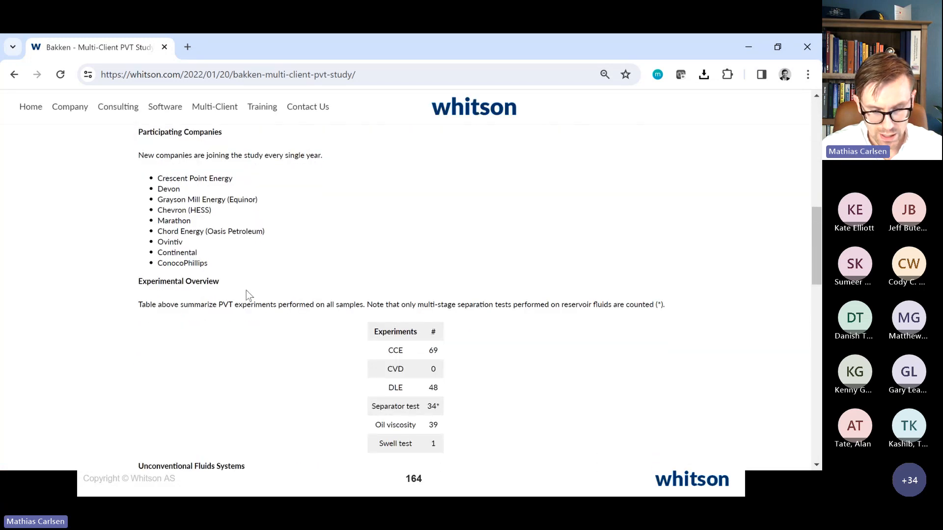
pyautogui.scroll(1, 204, 301)
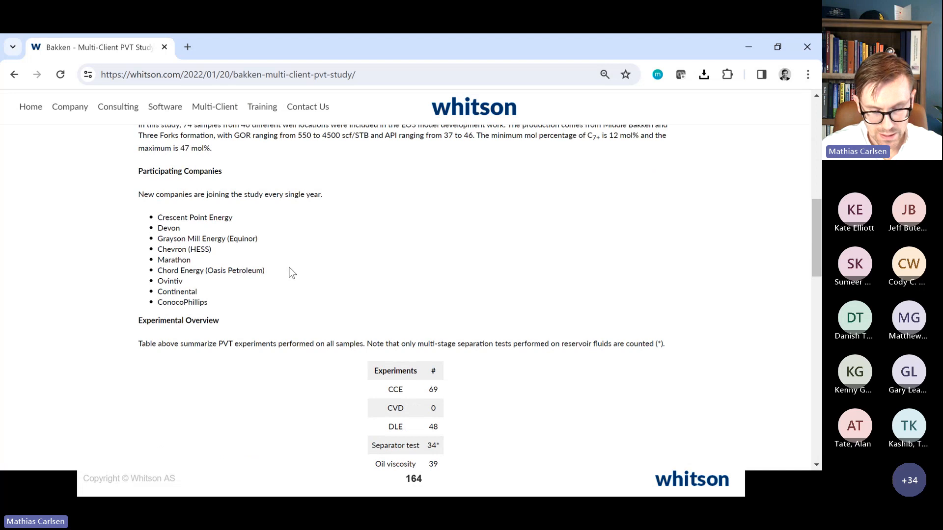
pyautogui.scroll(5, 291, 272)
pyautogui.scroll(5, 290, 272)
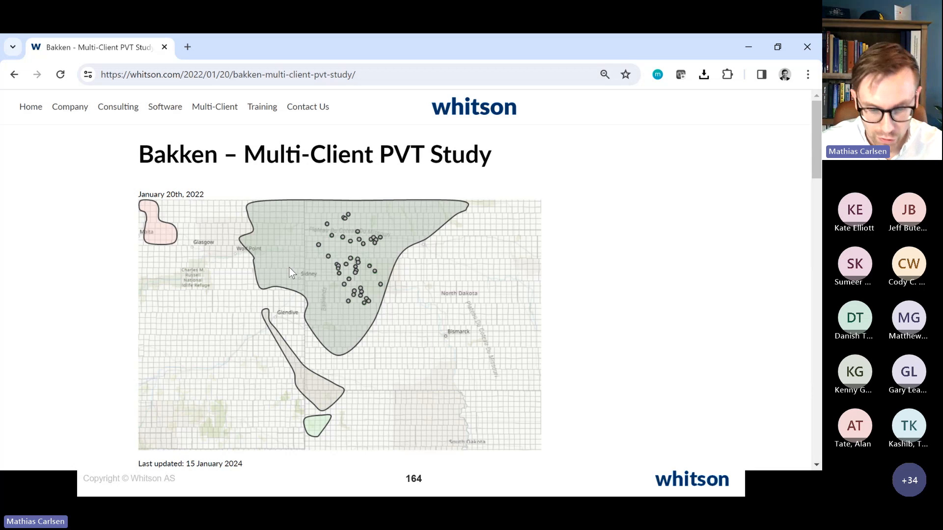
pyautogui.moveTo(228, 112)
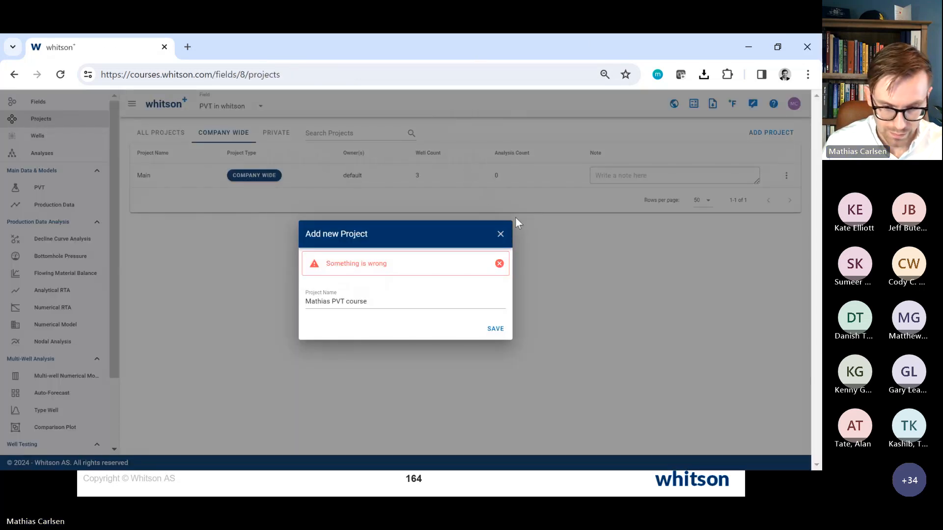
# Step: Close the new-project dialog and look through all projects of the PVT in whitson field
pyautogui.click(501, 234)
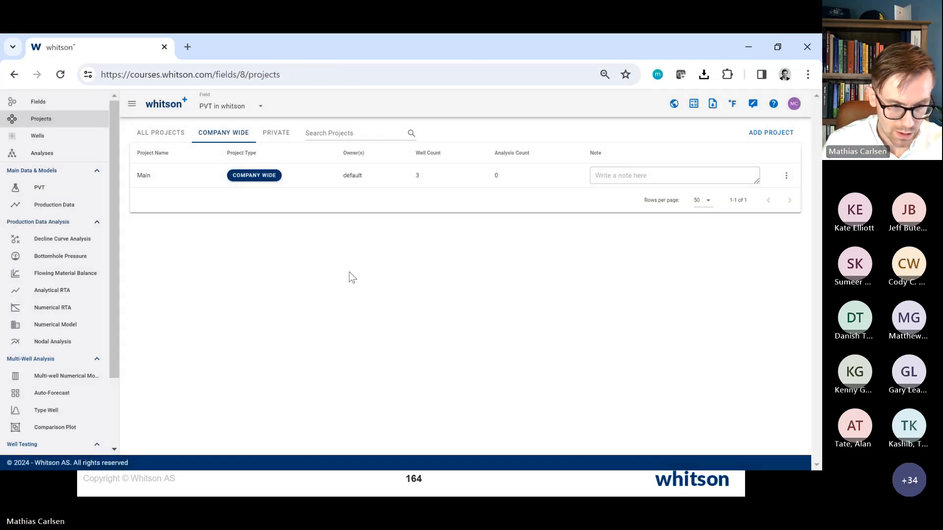
pyautogui.click(165, 137)
pyautogui.scroll(-3, 251, 212)
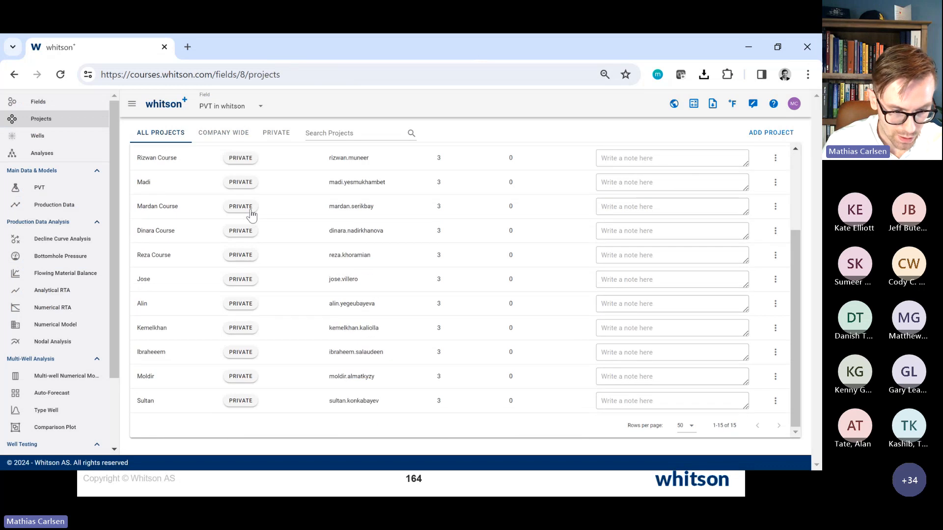
pyautogui.scroll(5, 314, 339)
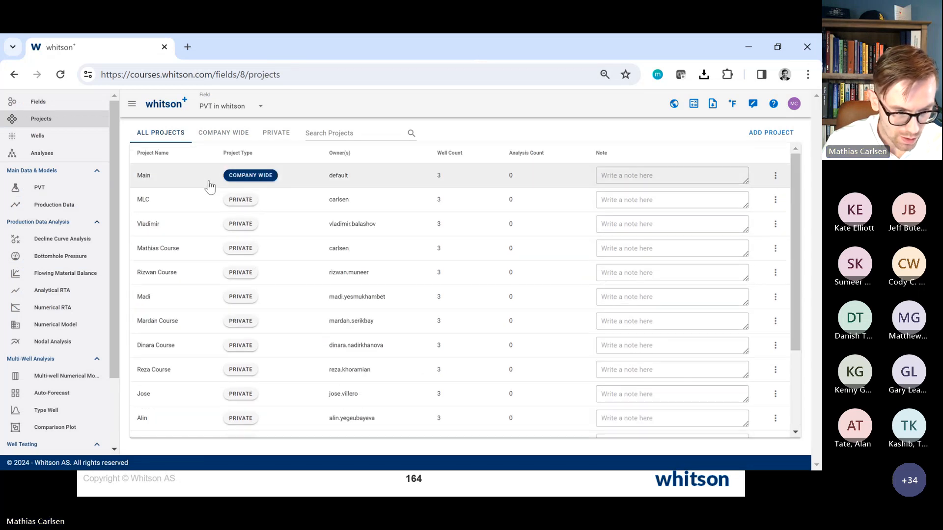
# Step: Reopen the PVT in whitson field from the field overview and close the spare whitson+ browser window
pyautogui.click(59, 102)
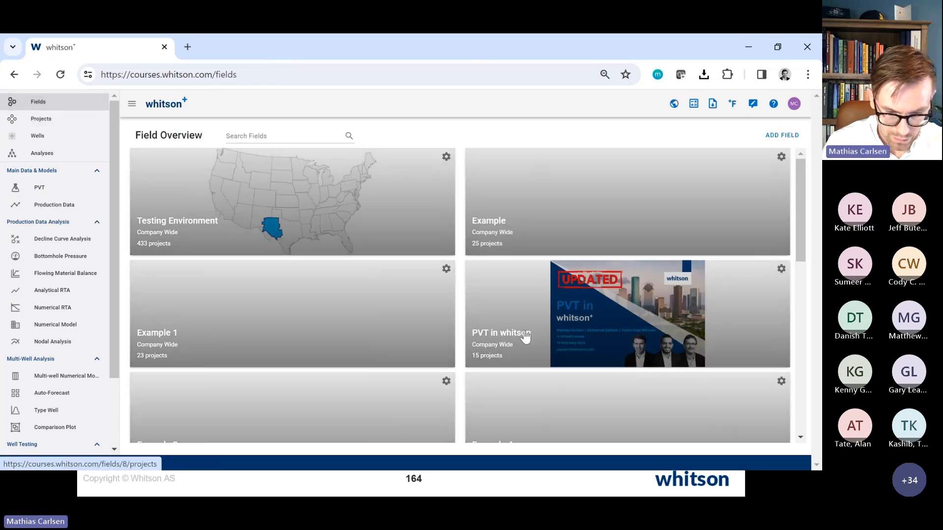
pyautogui.click(524, 332)
pyautogui.hotkey('alt', 'Tab')
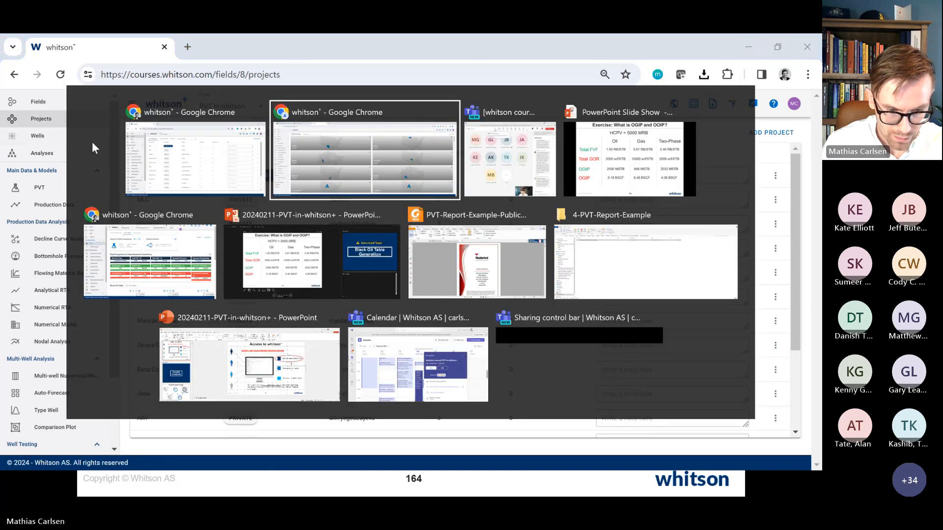
pyautogui.click(208, 214)
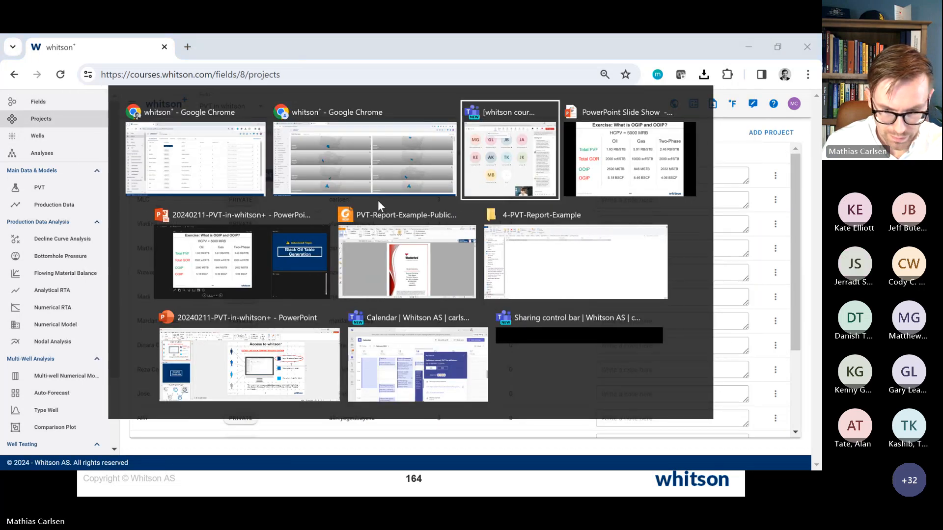
pyautogui.click(378, 197)
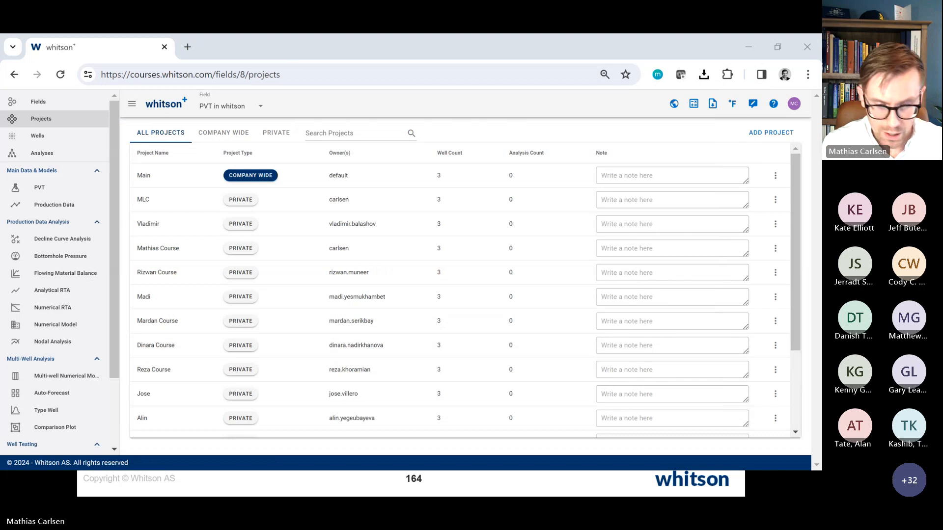
# Step: Look through the field's full project list and open the presenter's existing course project with its wells
pyautogui.scroll(-10, 376, 297)
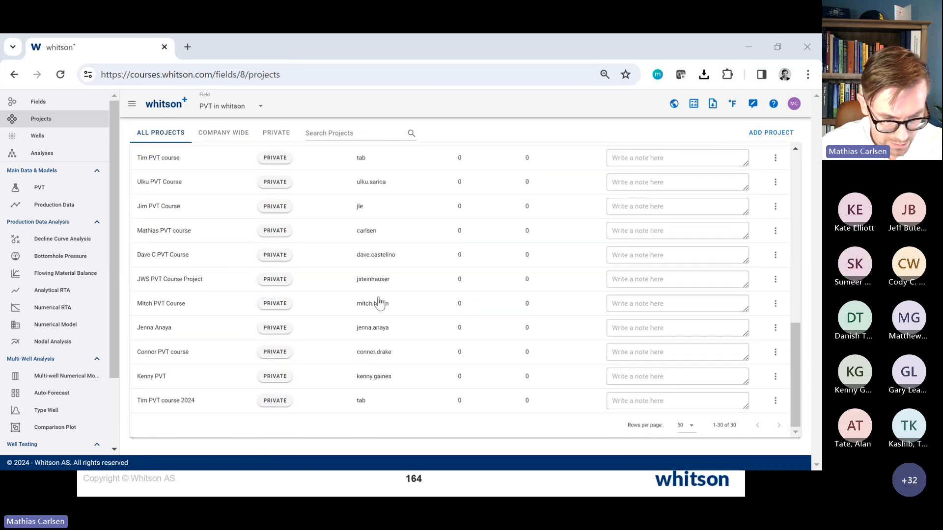
pyautogui.scroll(10, 378, 299)
pyautogui.scroll(-10, 368, 278)
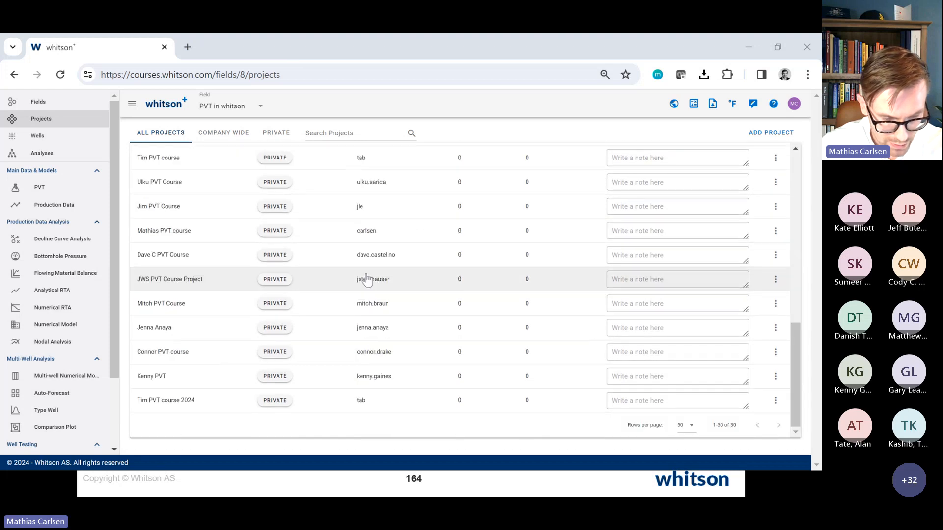
pyautogui.scroll(10, 367, 278)
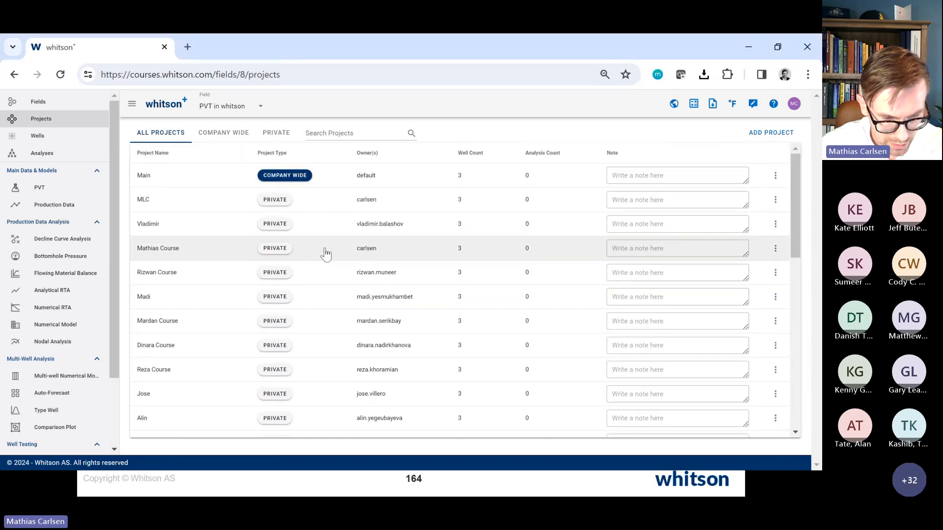
pyautogui.click(326, 253)
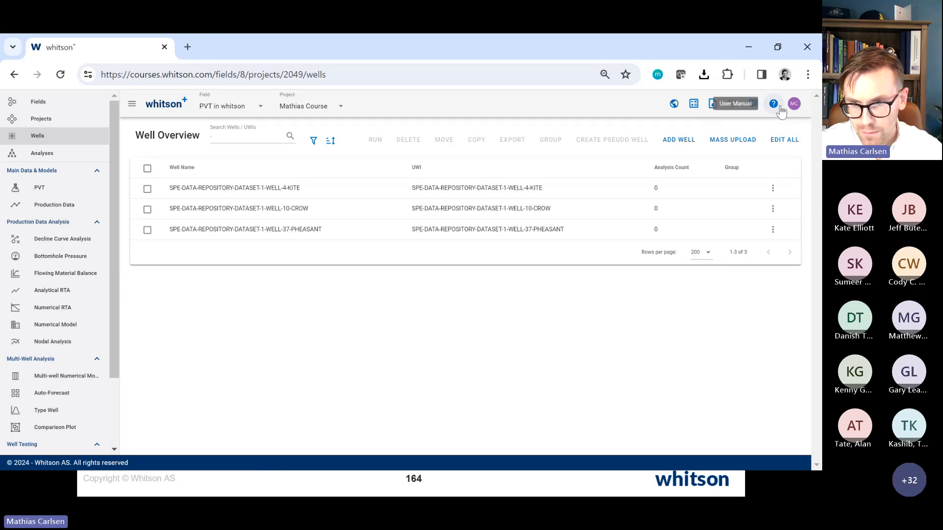
pyautogui.click(68, 121)
pyautogui.click(753, 135)
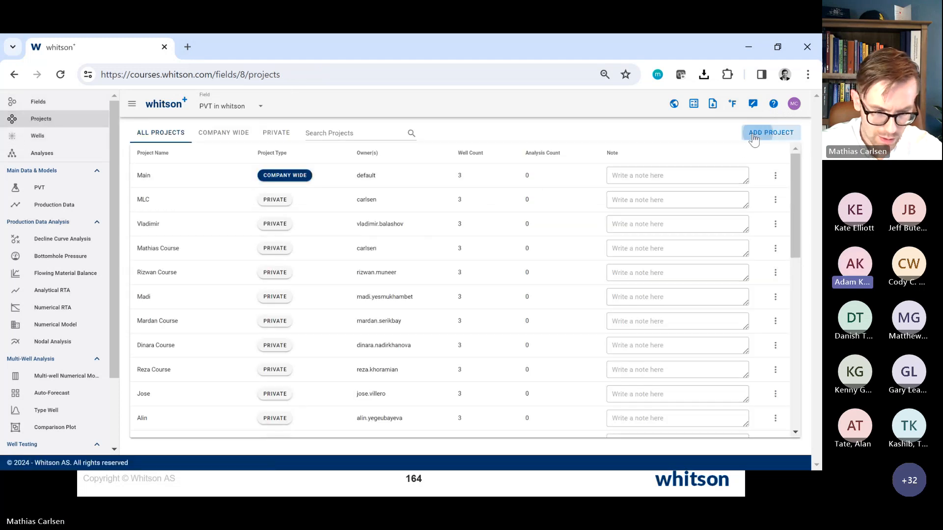
pyautogui.write('Mathias P')
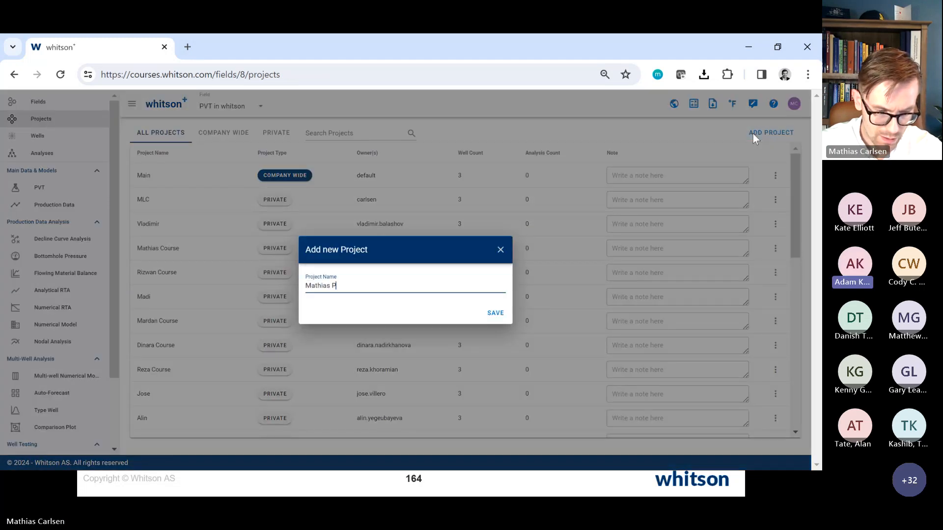
pyautogui.write('VT cour')
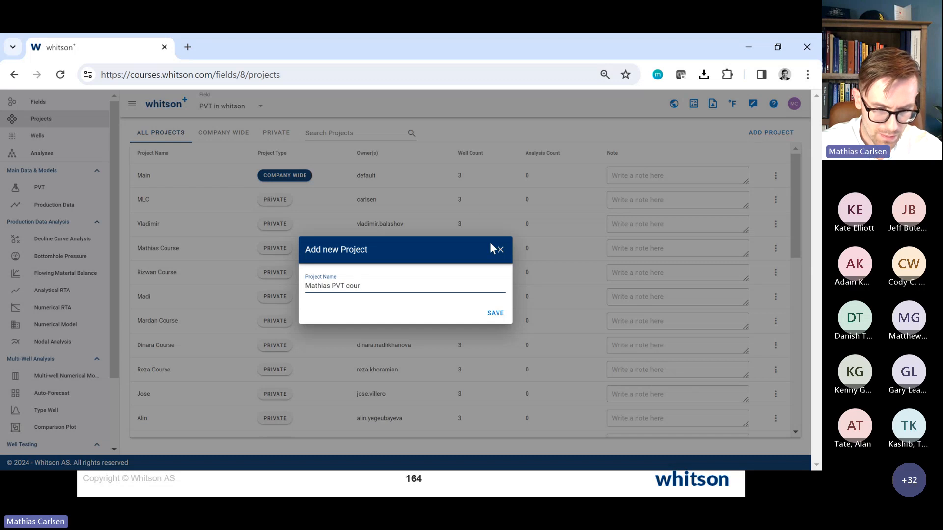
pyautogui.click(500, 250)
# Step: Reload the field's projects page and switch to the slide show with the OGIP and OOIP exercise
pyautogui.click(209, 76)
pyautogui.press('Return')
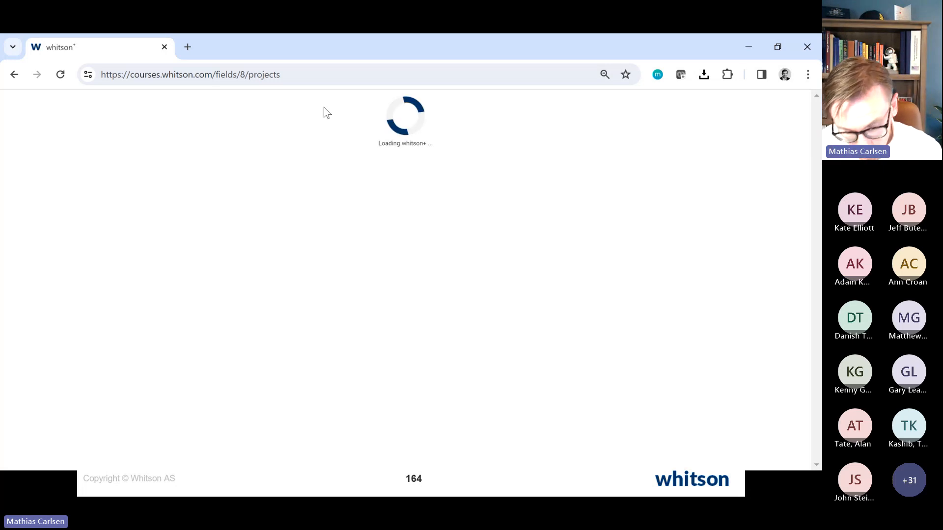
pyautogui.hotkey('alt', 'Tab')
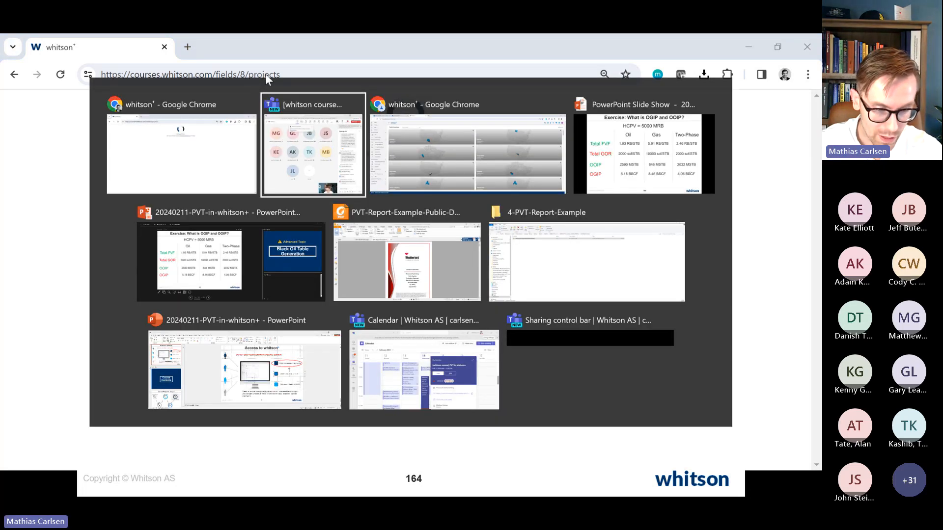
pyautogui.press('Escape')
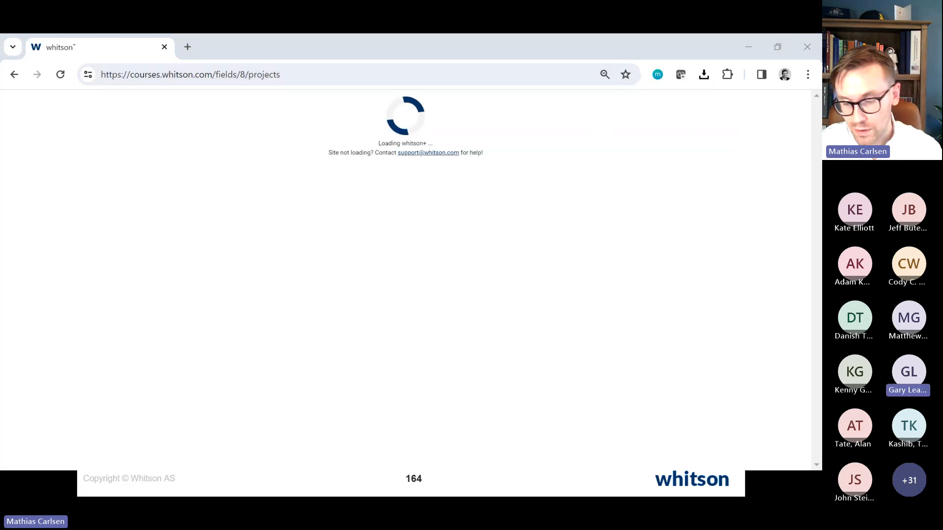
pyautogui.hotkey('alt', 'Tab')
pyautogui.press('Escape')
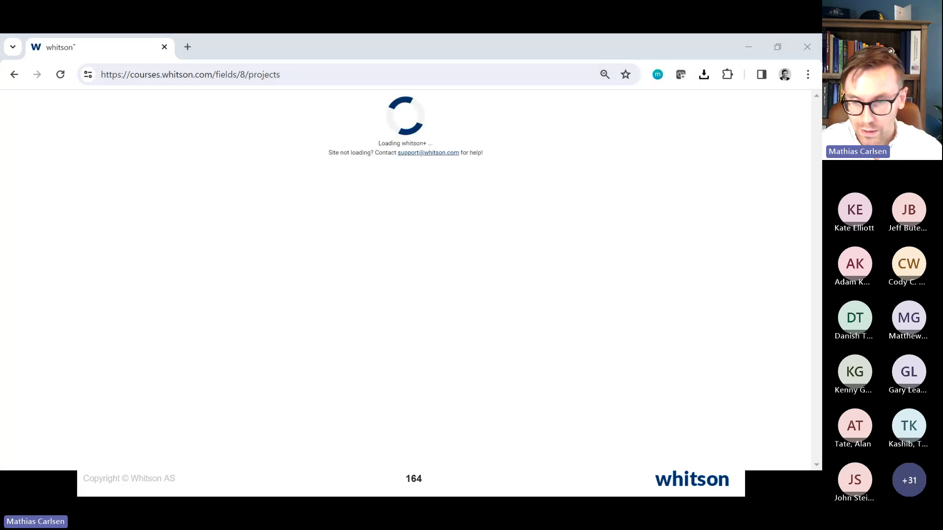
pyautogui.hotkey('alt', 'Tab')
pyautogui.press('Tab')
pyautogui.press('Tab')
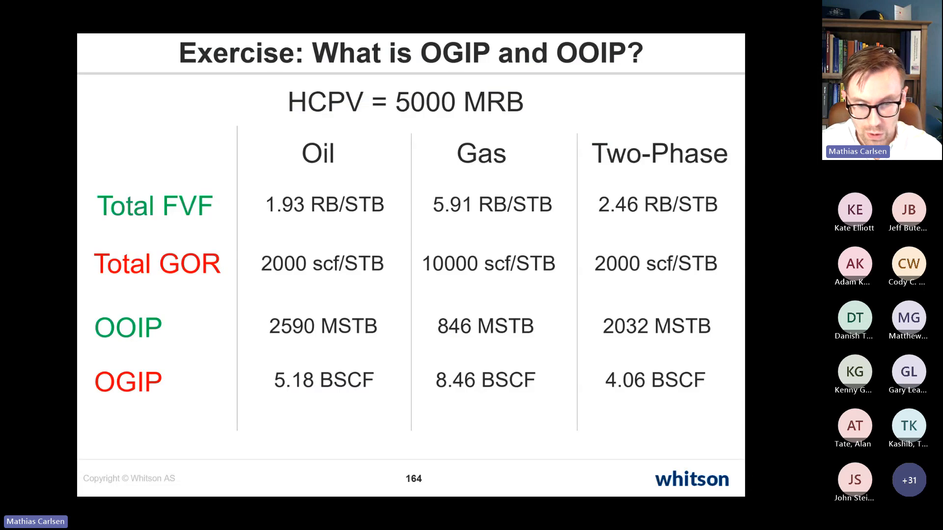
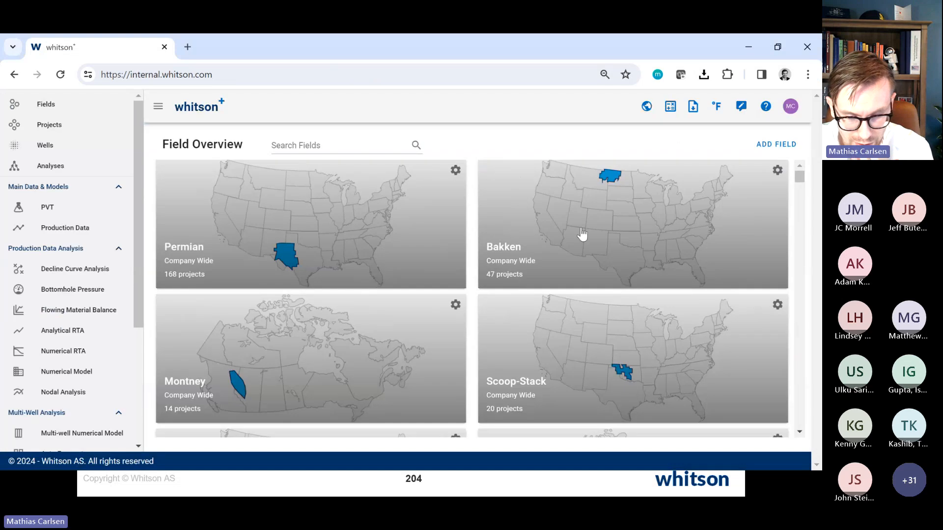
# Step: Open the Main project of the Bakken field and show the PVT fluid definition of the current well
pyautogui.click(577, 236)
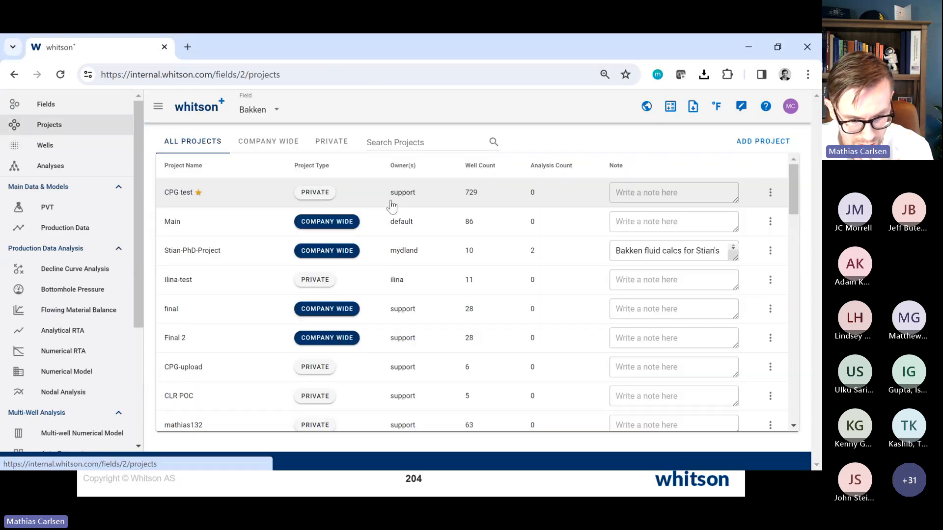
pyautogui.click(219, 222)
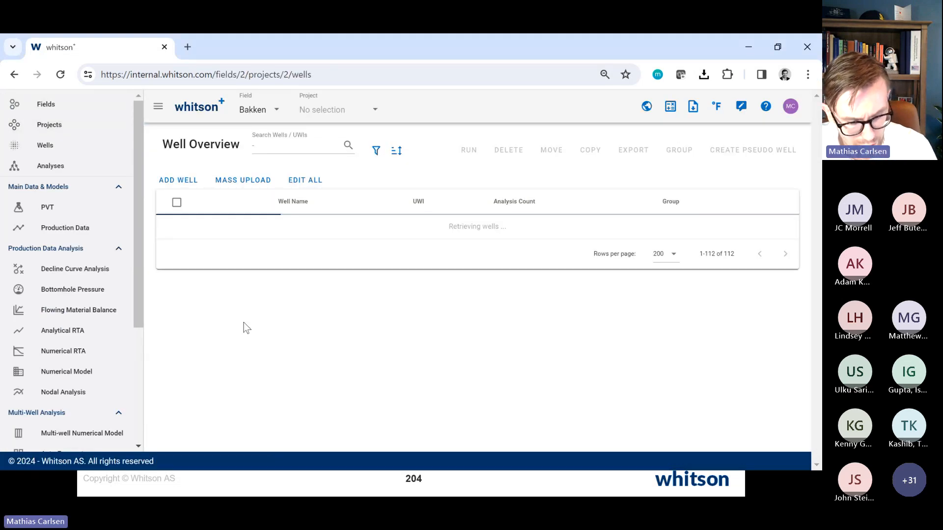
pyautogui.hotkey('ctrl', '-')
pyautogui.click(85, 200)
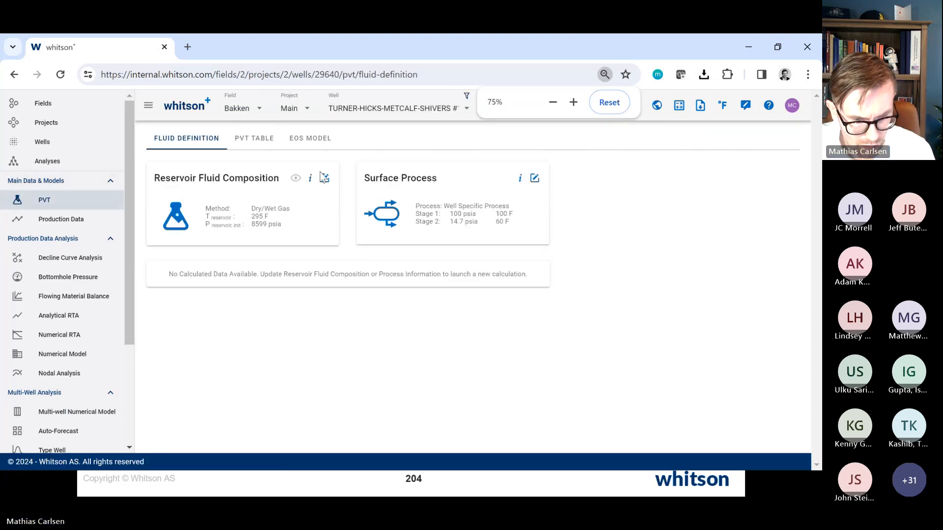
# Step: Choose Demo Well Bakken from the project's wells and open its PVT fluid definition with the phase envelope
pyautogui.click(89, 147)
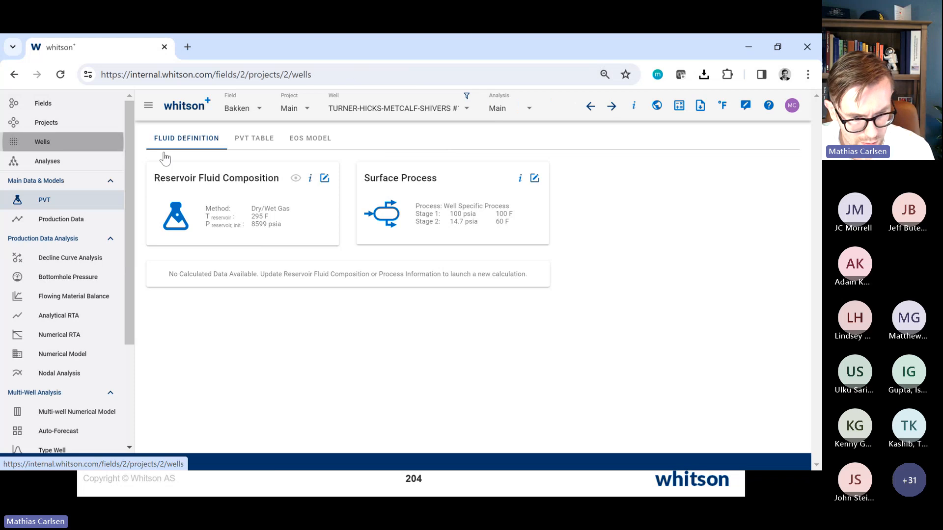
pyautogui.click(300, 220)
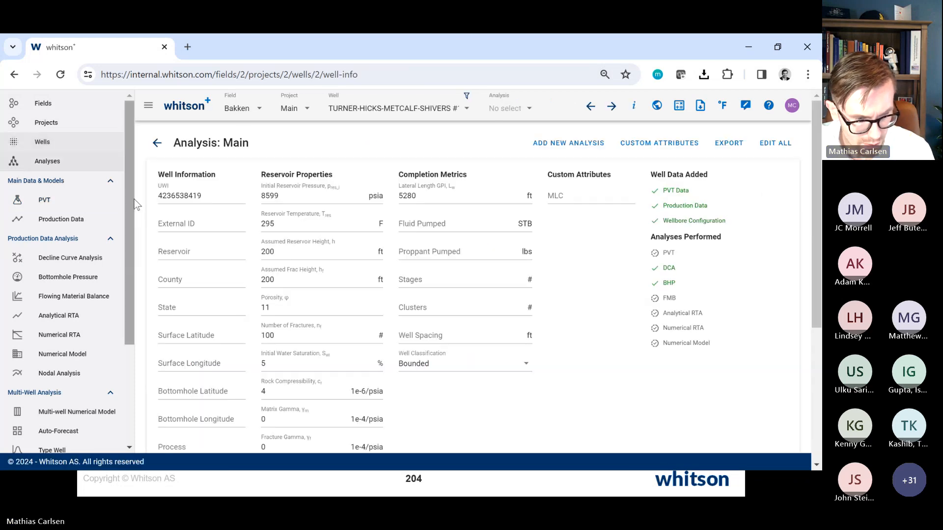
pyautogui.click(44, 200)
pyautogui.scroll(-3, 281, 299)
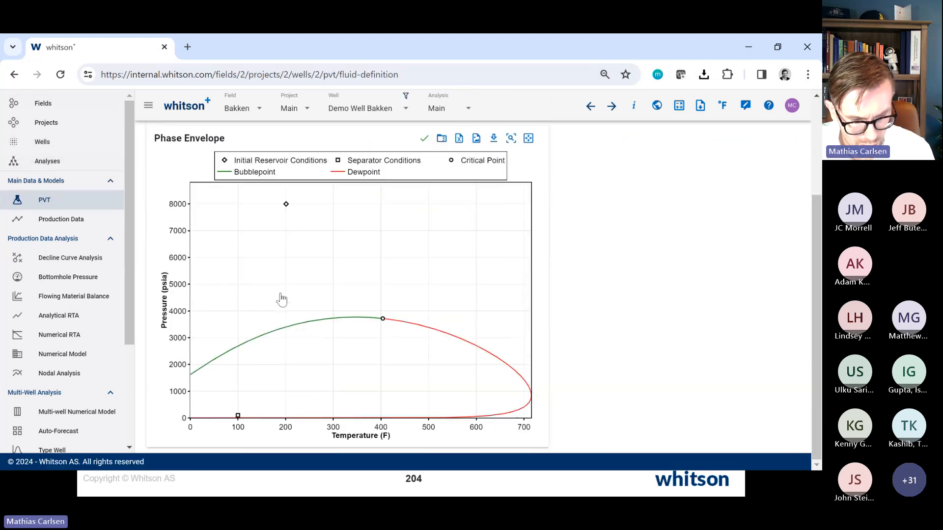
pyautogui.hotkey('ctrl', '-')
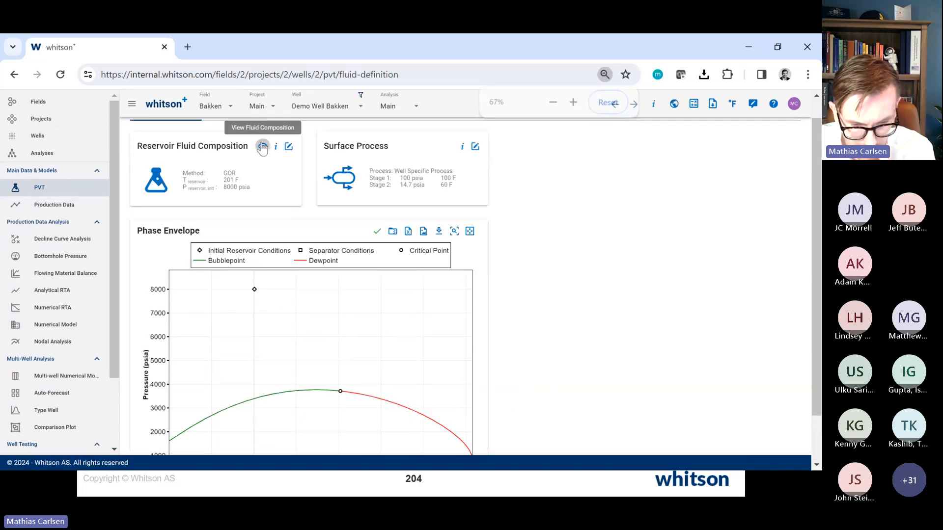
# Step: View Demo Well Bakken's reservoir fluid composition, highlight the N2 and CO2 amounts, and close that browser window
pyautogui.click(263, 147)
pyautogui.moveTo(458, 250); pyautogui.dragTo(459, 268)
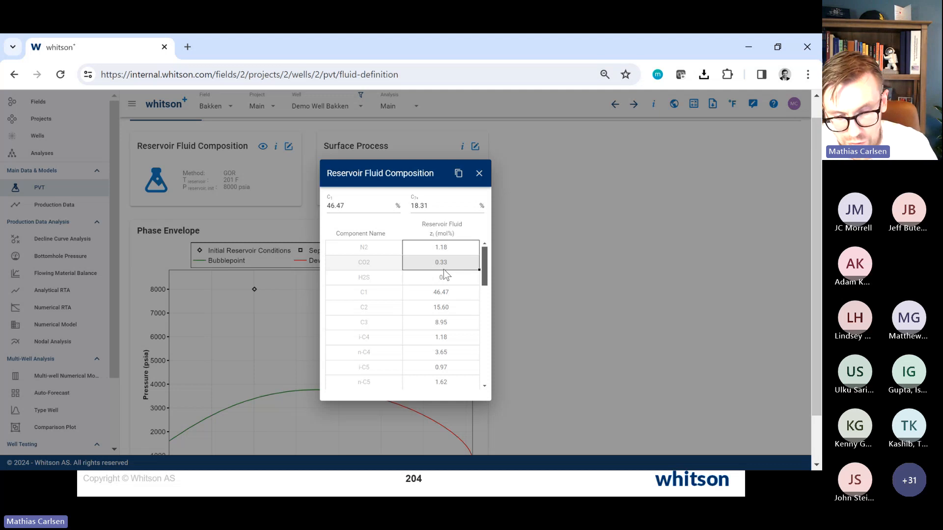
pyautogui.click(808, 49)
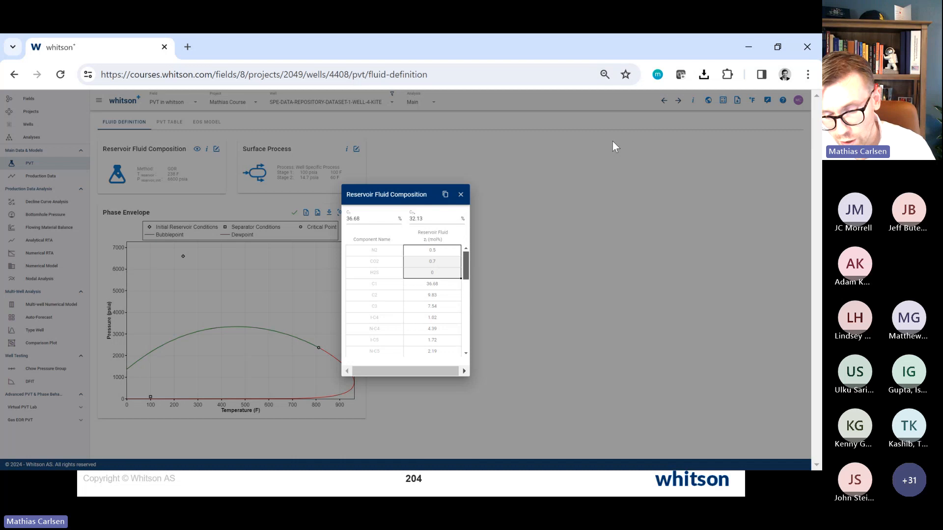
# Step: Close the course well's composition table and open its reservoir fluid composition settings
pyautogui.click(460, 194)
pyautogui.click(217, 150)
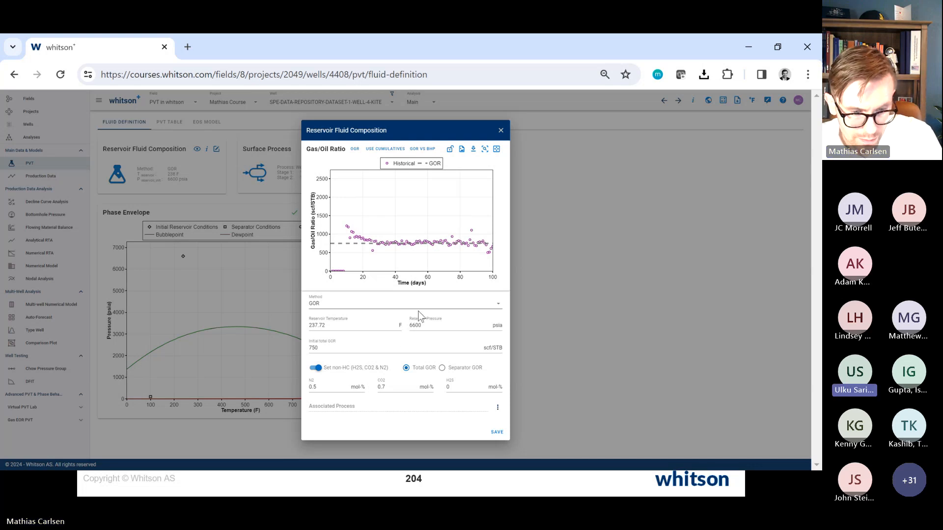
# Step: Switch to the slide show and advance to the exercise slide asking for the saturation pressure
pyautogui.hotkey('alt', 'Tab')
pyautogui.hotkey('alt', 'Tab')
pyautogui.hotkey('alt', 'Tab')
pyautogui.hotkey('alt', 'Tab')
pyautogui.hotkey('alt', 'Tab')
pyautogui.hotkey('alt', 'Tab')
pyautogui.hotkey('alt', 'Tab')
pyautogui.hotkey('alt', 'Tab')
pyautogui.hotkey('alt', 'Tab')
pyautogui.hotkey('alt', 'Tab')
pyautogui.hotkey('alt', 'Tab')
pyautogui.hotkey('alt', 'Tab')
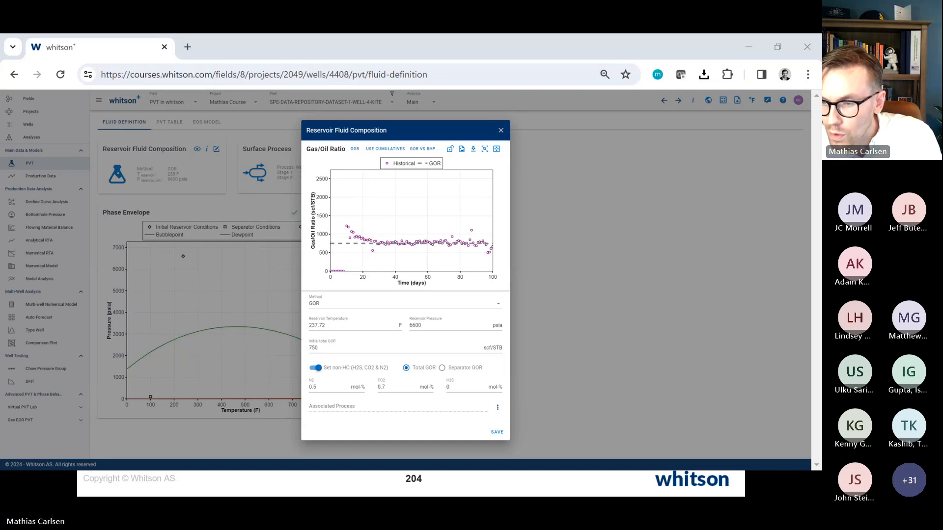
pyautogui.hotkey('alt', 'Tab')
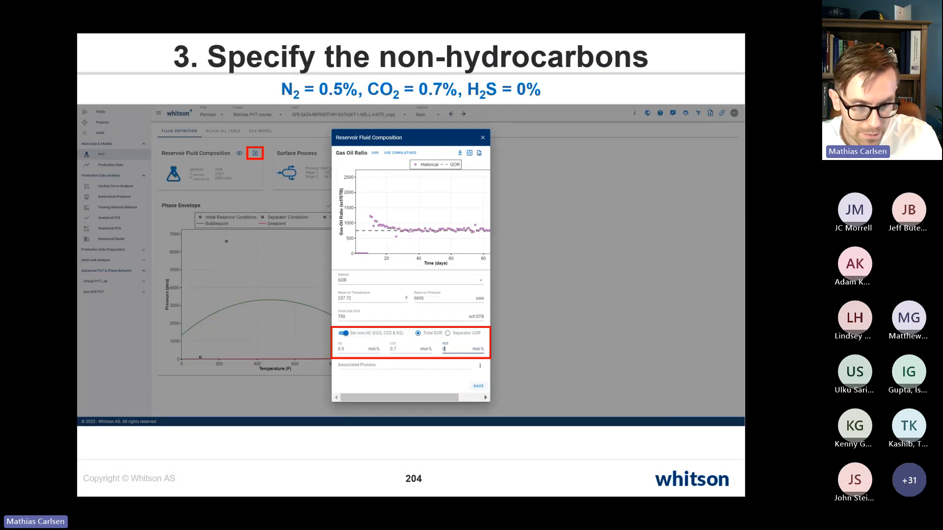
pyautogui.click(313, 269)
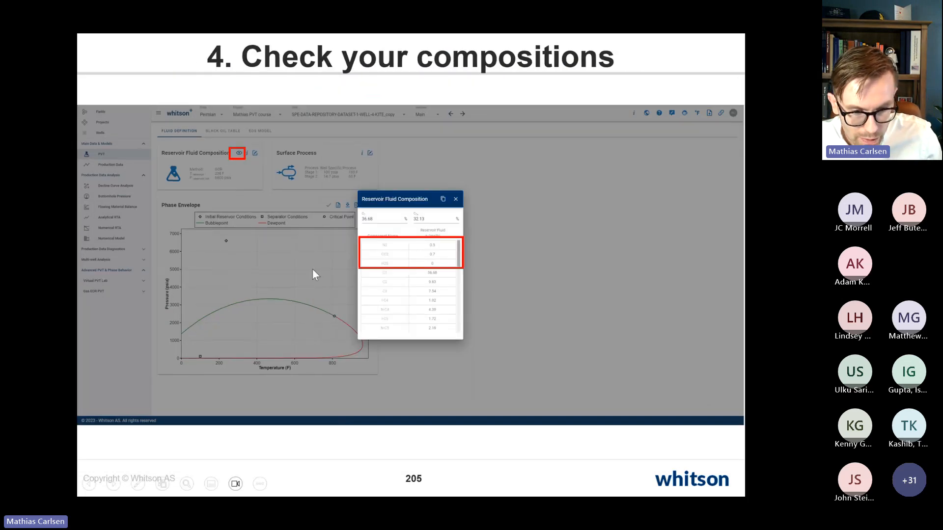
pyautogui.click(314, 275)
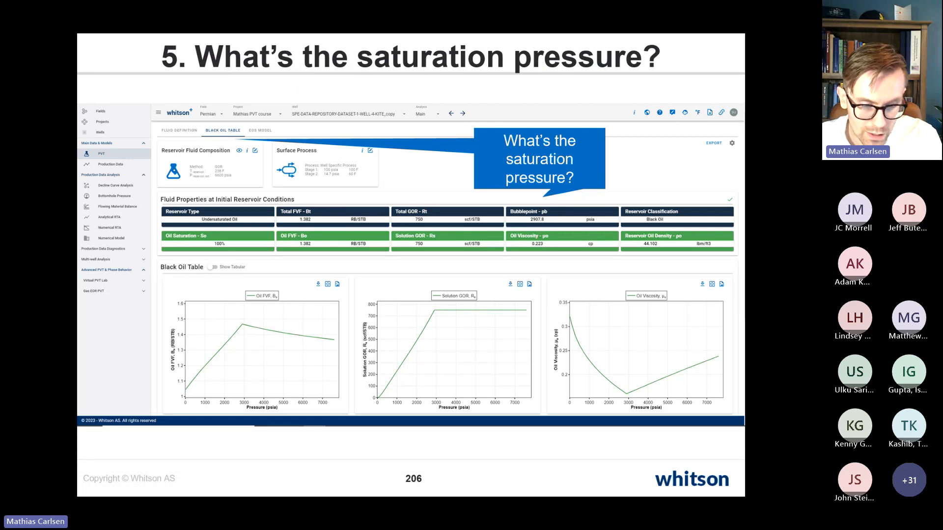
# Step: Switch back to whitson+, close the composition settings, and examine the phase envelope's bubblepoint curve near reservoir temperature
pyautogui.hotkey('alt', 'Tab')
pyautogui.hotkey('alt', 'Tab')
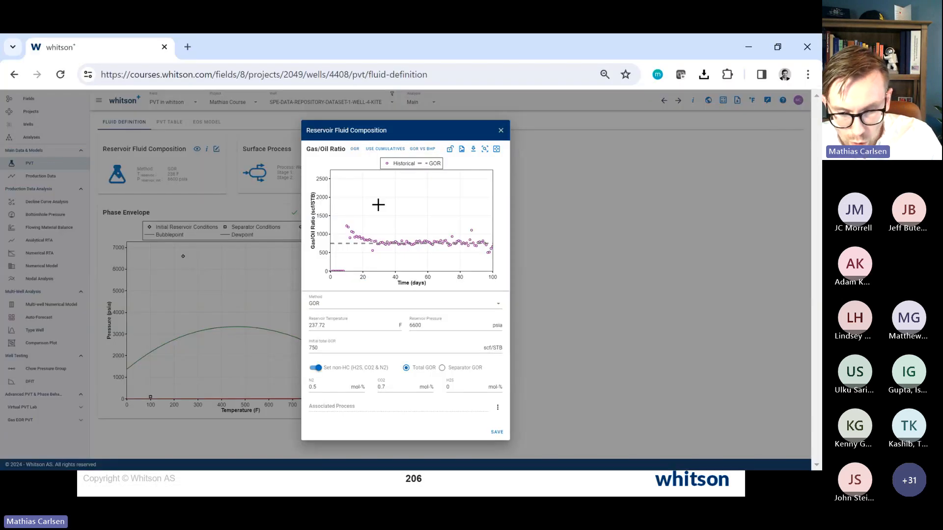
pyautogui.click(501, 130)
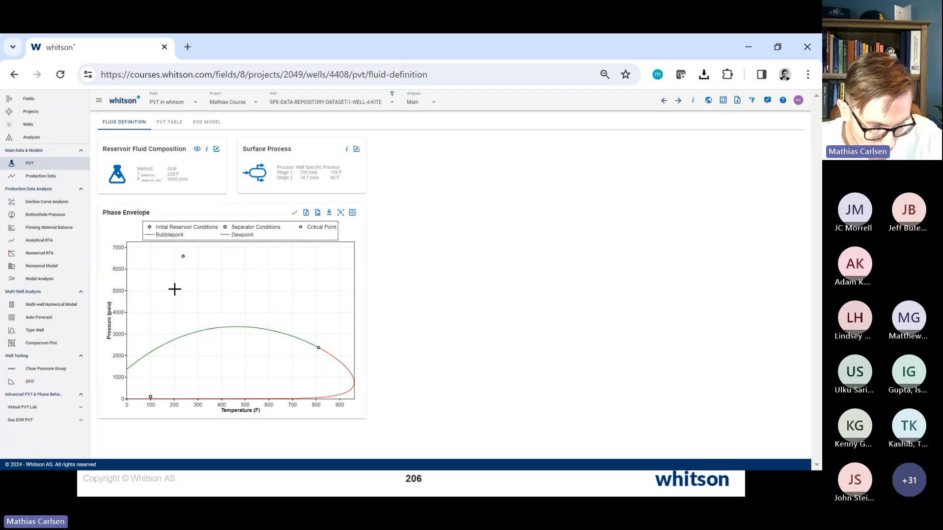
pyautogui.scroll(5, 175, 289)
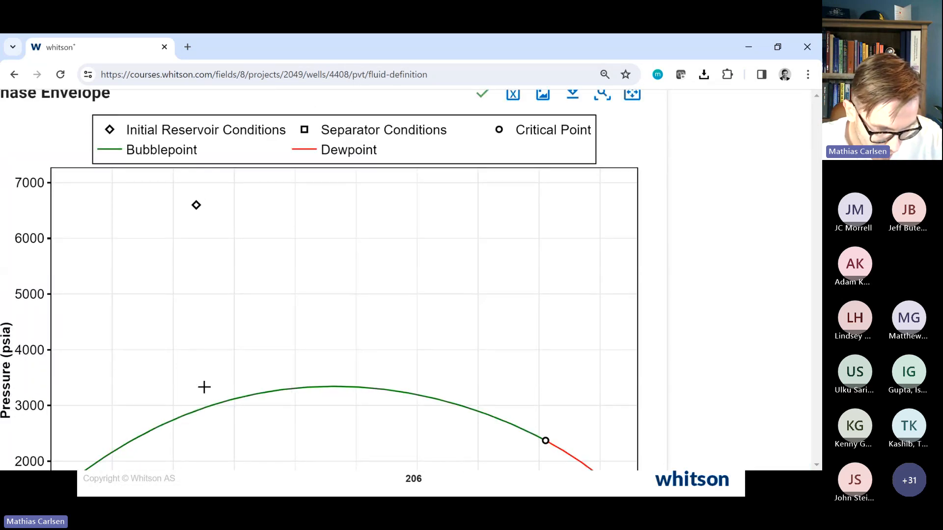
pyautogui.scroll(-5, 198, 408)
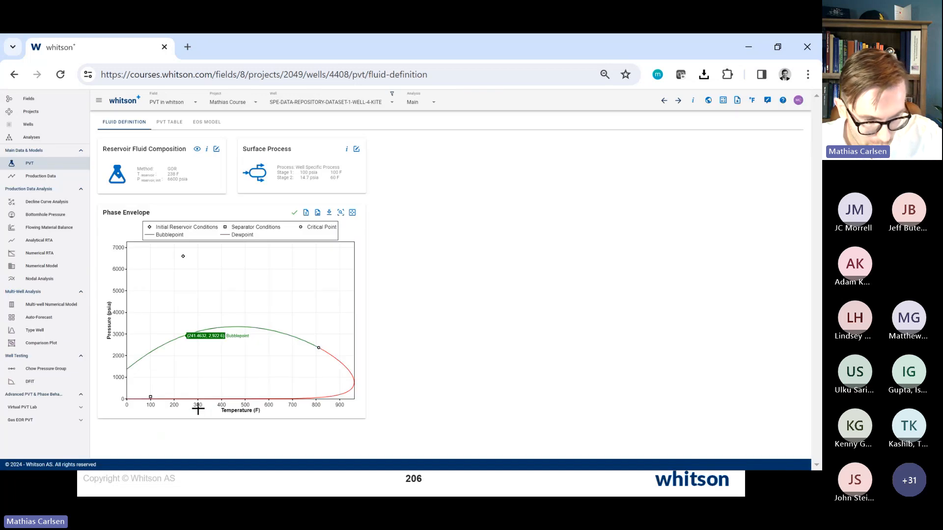
# Step: Open the well's PVT table and highlight the bubblepoint pressure among the fluid properties at initial reservoir conditions
pyautogui.click(163, 129)
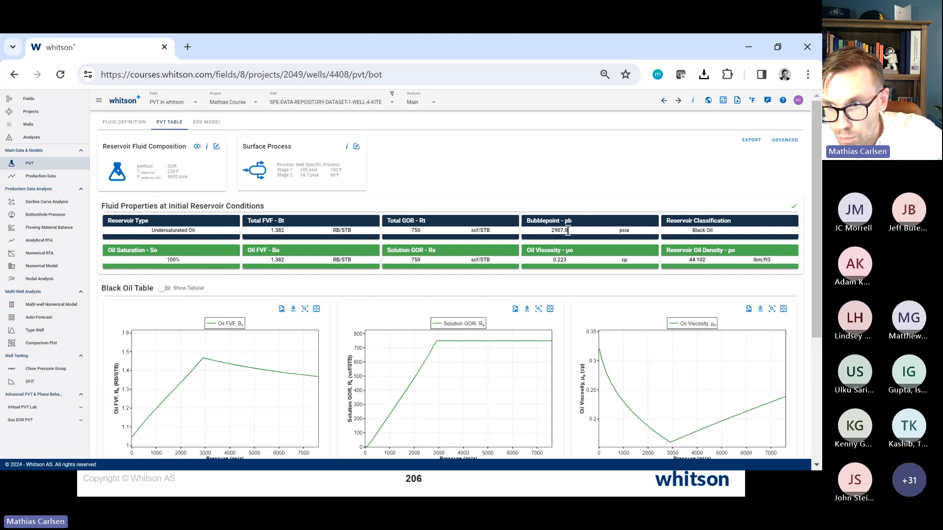
pyautogui.doubleClick(568, 230)
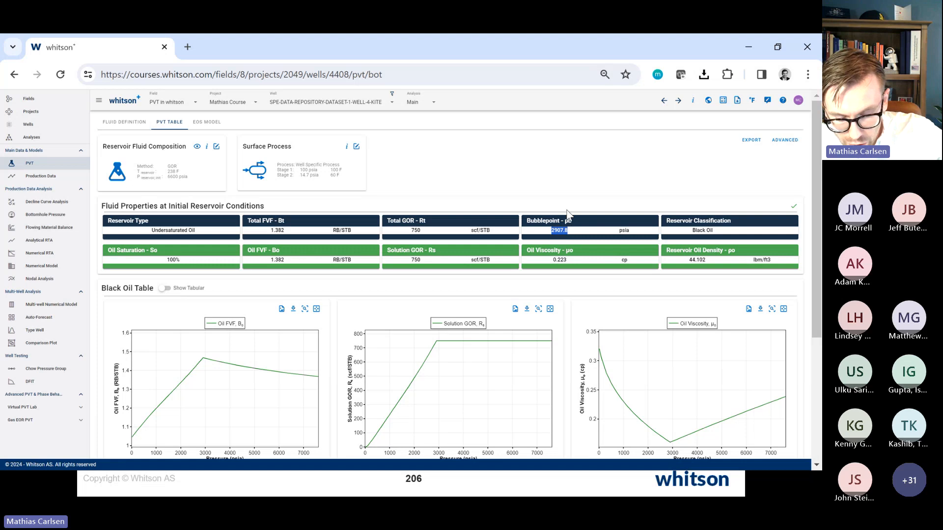
pyautogui.click(550, 235)
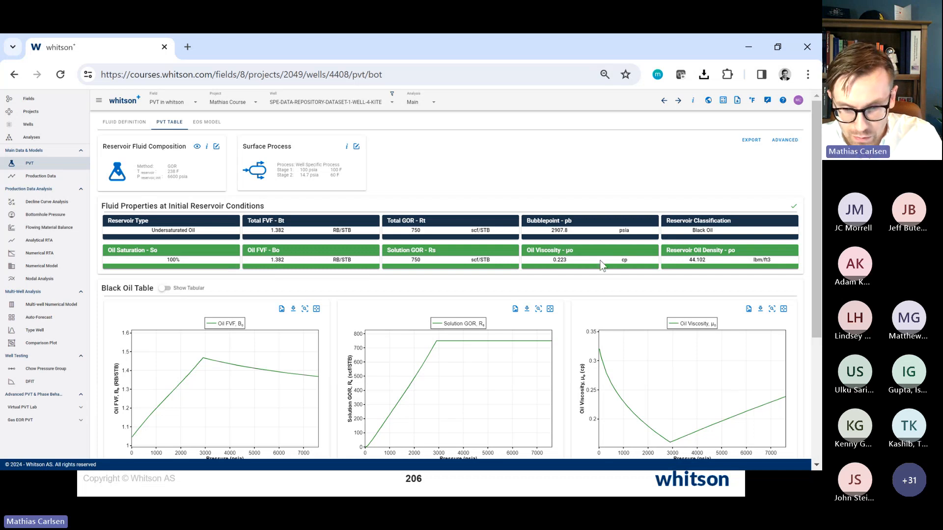
pyautogui.moveTo(548, 233); pyautogui.dragTo(570, 230)
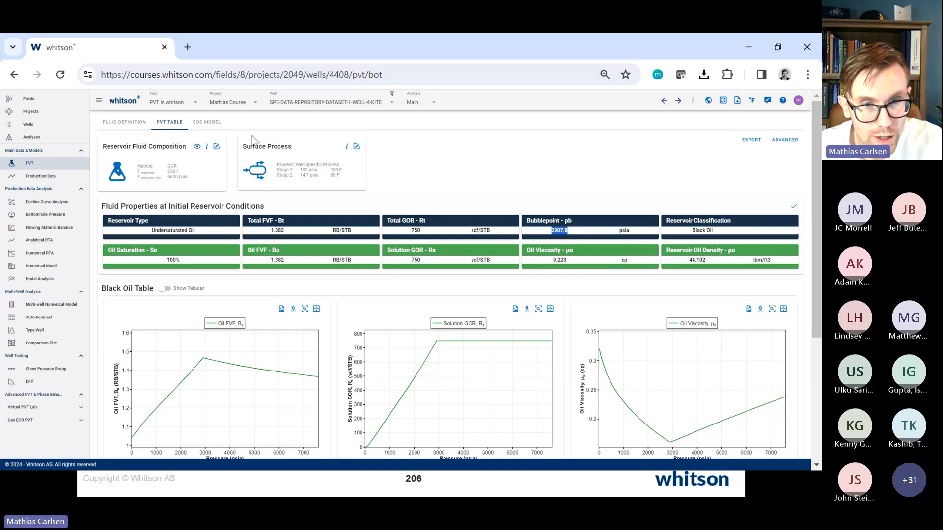
# Step: Return to the fluid definition, switch to the slide show, and advance to the GOR + psat method slide
pyautogui.click(148, 123)
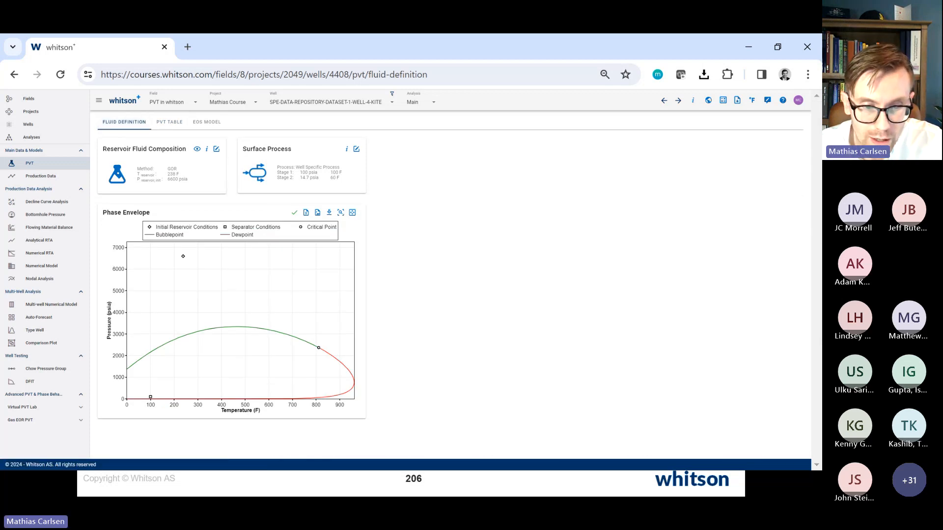
pyautogui.hotkey('alt', 'Tab')
pyautogui.press('Right')
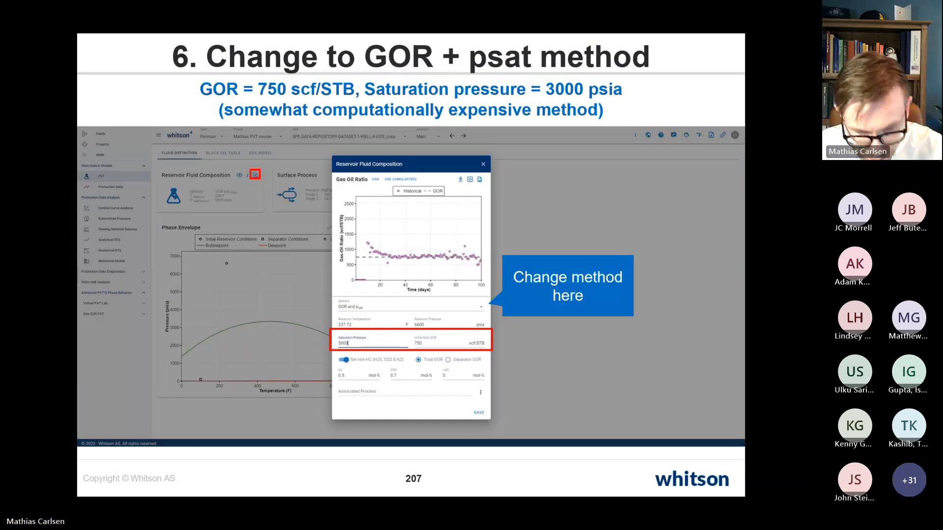
# Step: Back in whitson+, set the reservoir fluid composition method to GOR and psat with a saturation pressure of 3000 psia and save
pyautogui.hotkey('alt', 'Tab')
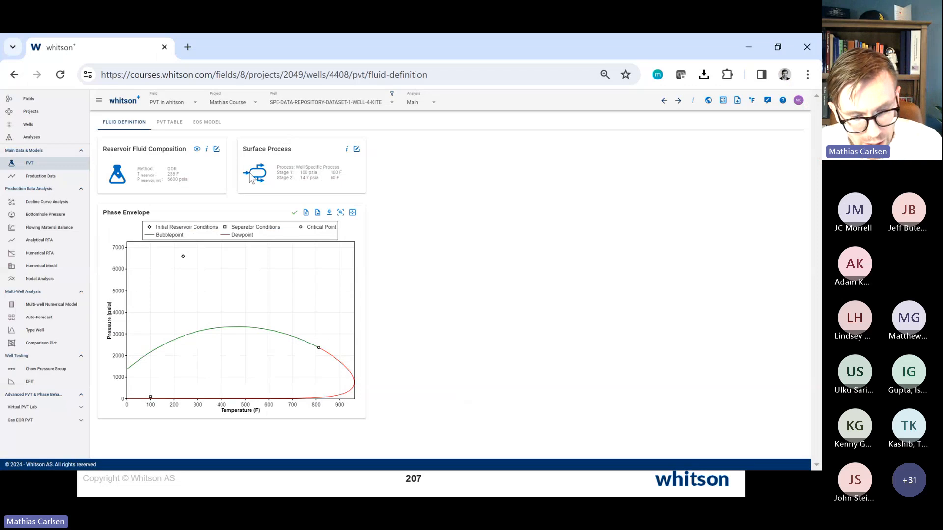
pyautogui.click(216, 150)
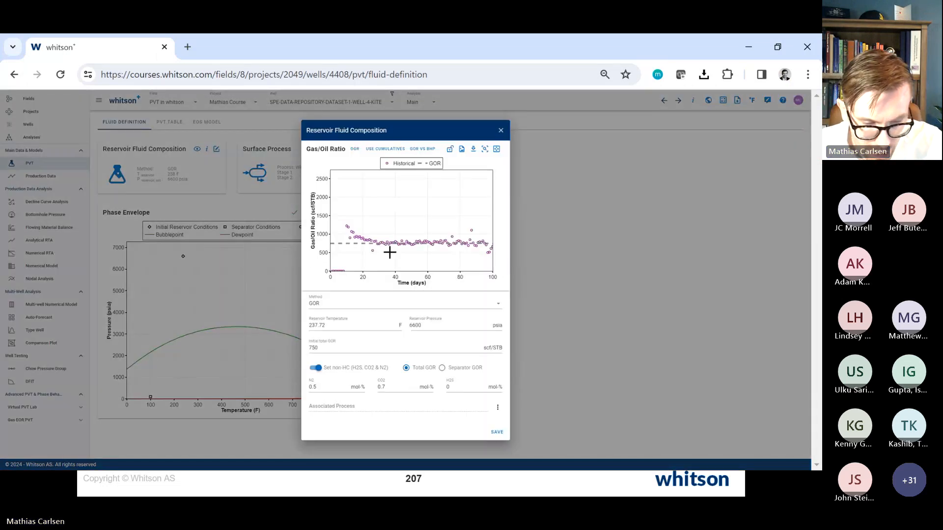
pyautogui.click(368, 304)
pyautogui.click(363, 340)
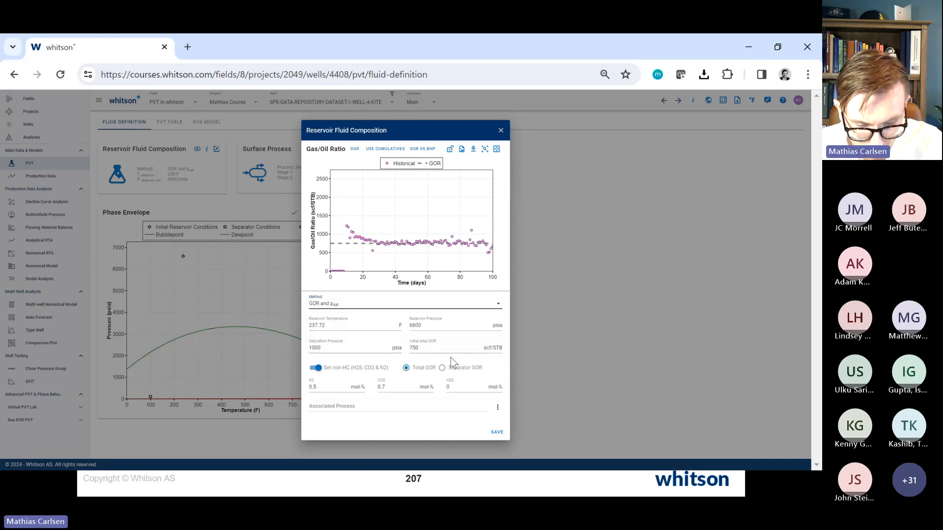
pyautogui.doubleClick(310, 347)
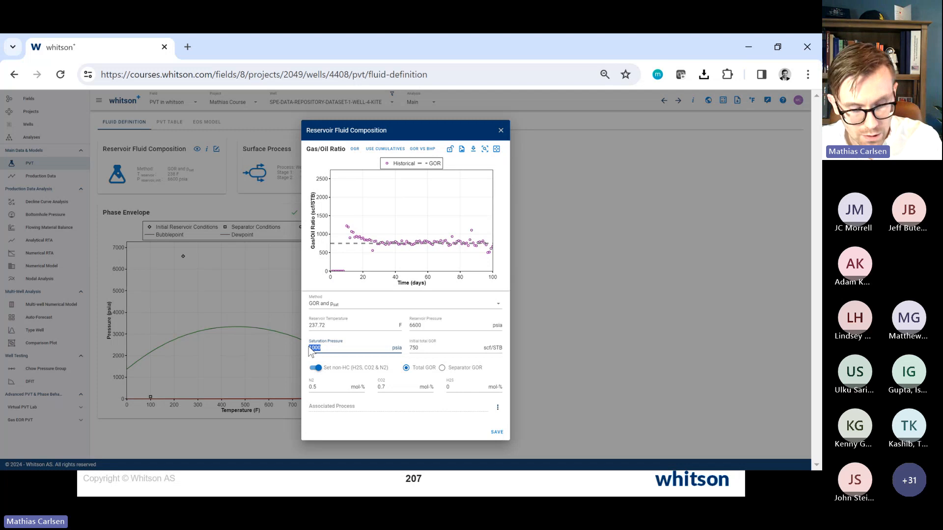
pyautogui.write('3000')
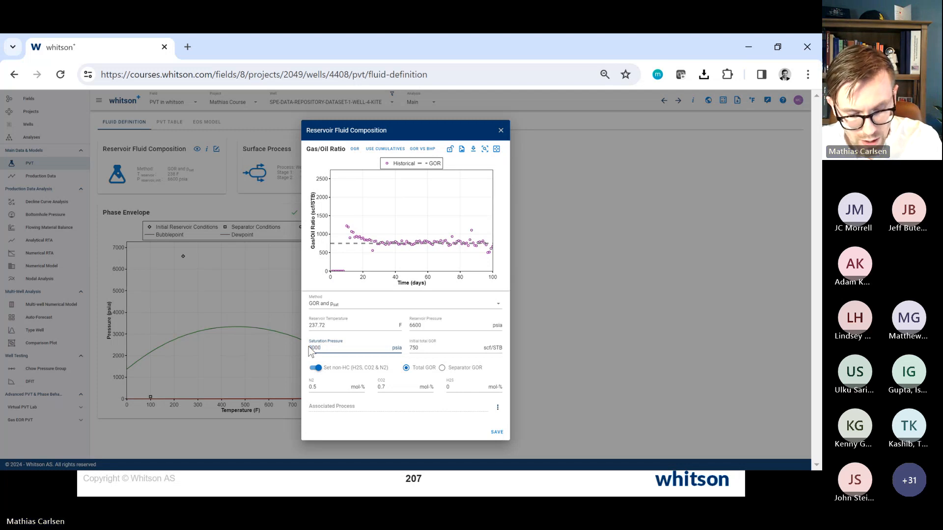
pyautogui.click(415, 357)
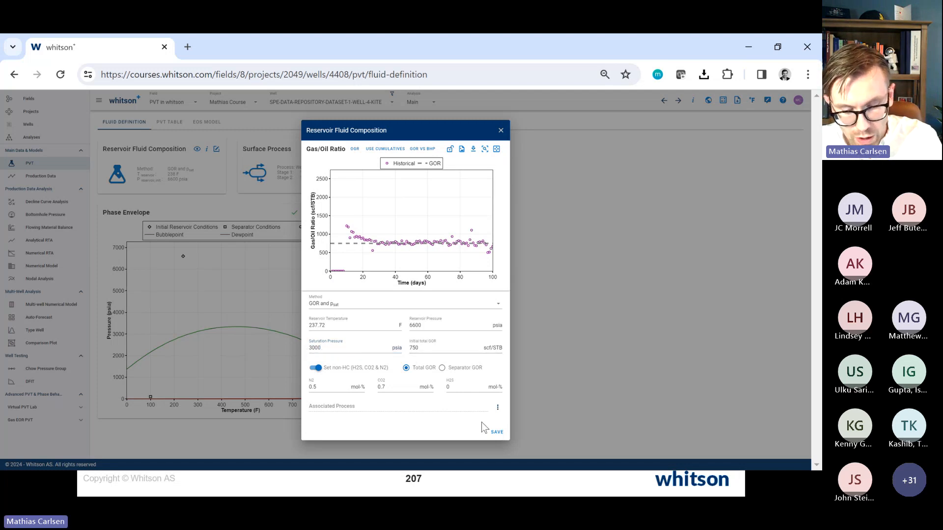
pyautogui.click(496, 433)
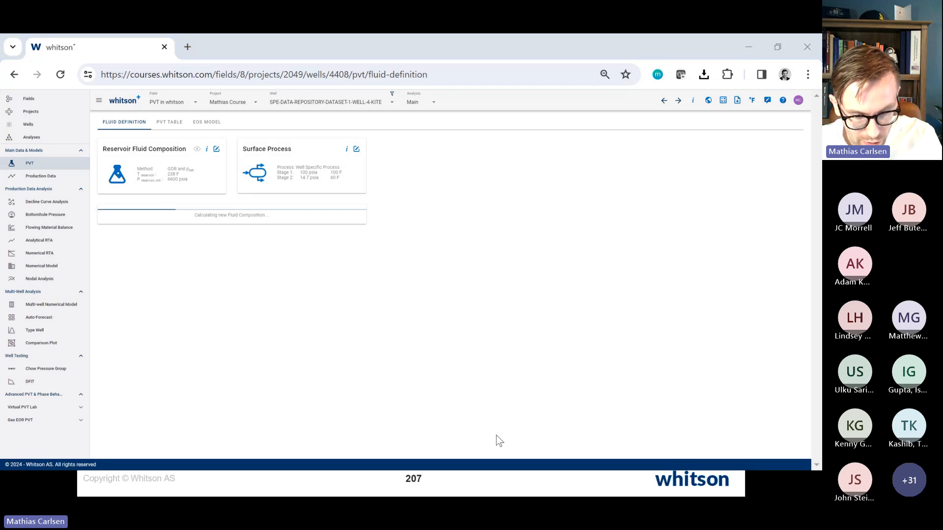
# Step: Recheck the method slide, then examine the total GOR and bubblepoint in the whitson+ PVT table up close
pyautogui.hotkey('alt', 'Tab')
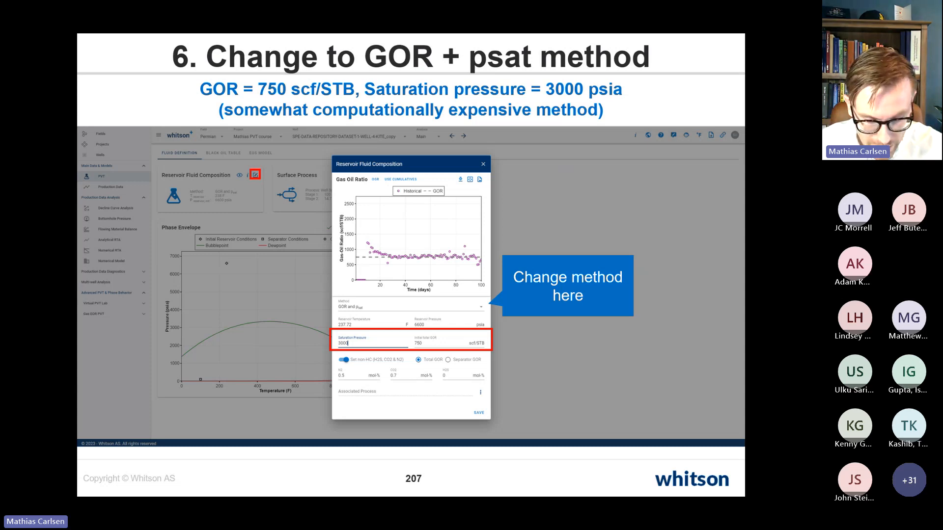
pyautogui.hotkey('alt', 'Tab')
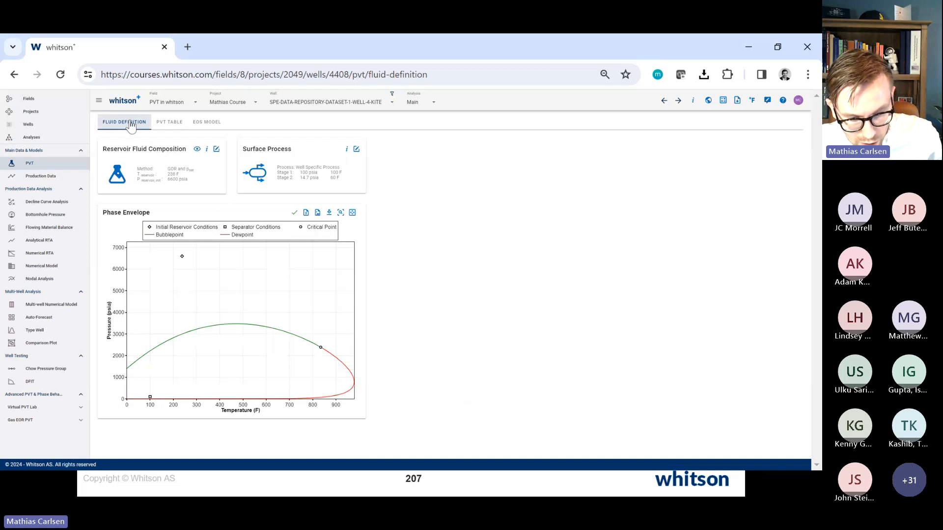
pyautogui.click(160, 126)
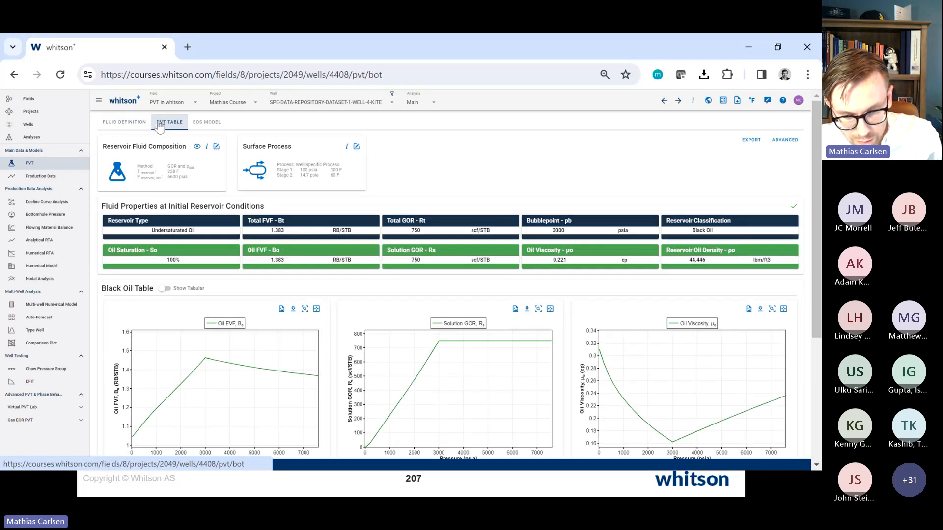
pyautogui.hotkey('ctrl', '+')
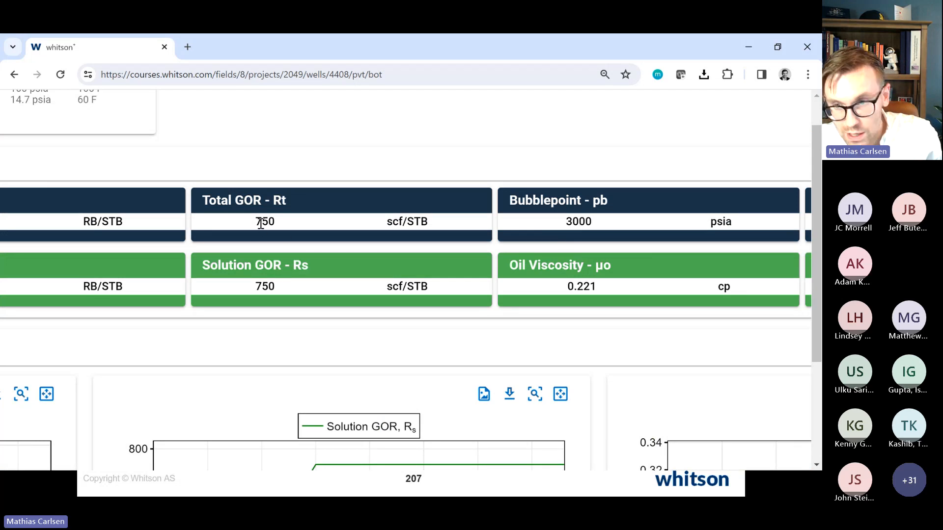
pyautogui.hotkey('ctrl', '-')
pyautogui.hotkey('ctrl', '-')
pyautogui.hotkey('ctrl', '-')
pyautogui.hotkey('ctrl', '-')
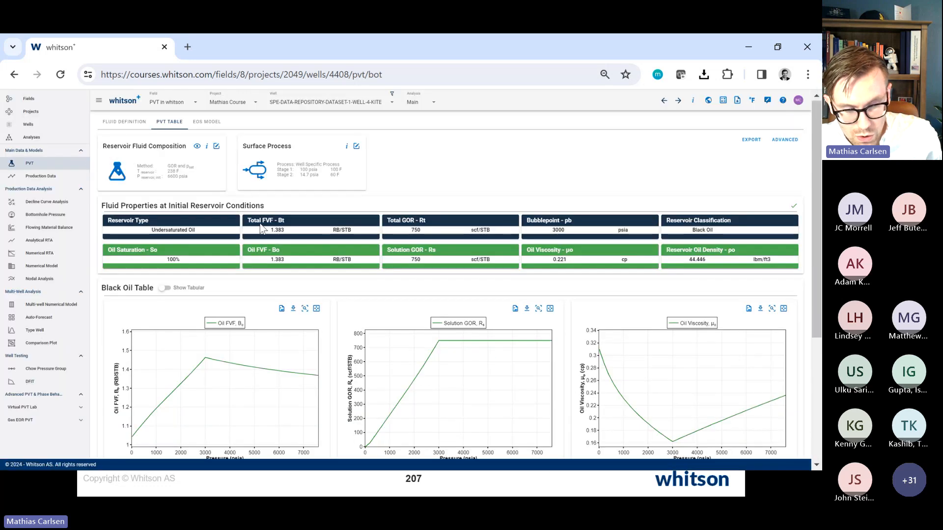
# Step: Go back to the fluid definition and look through the reservoir fluid composition down to the heavy components
pyautogui.click(137, 130)
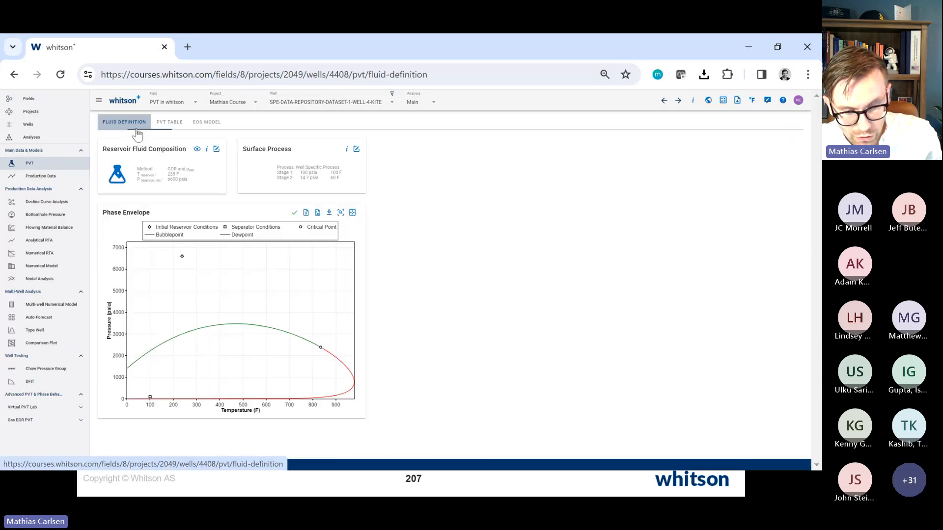
pyautogui.click(197, 150)
pyautogui.scroll(-5, 418, 310)
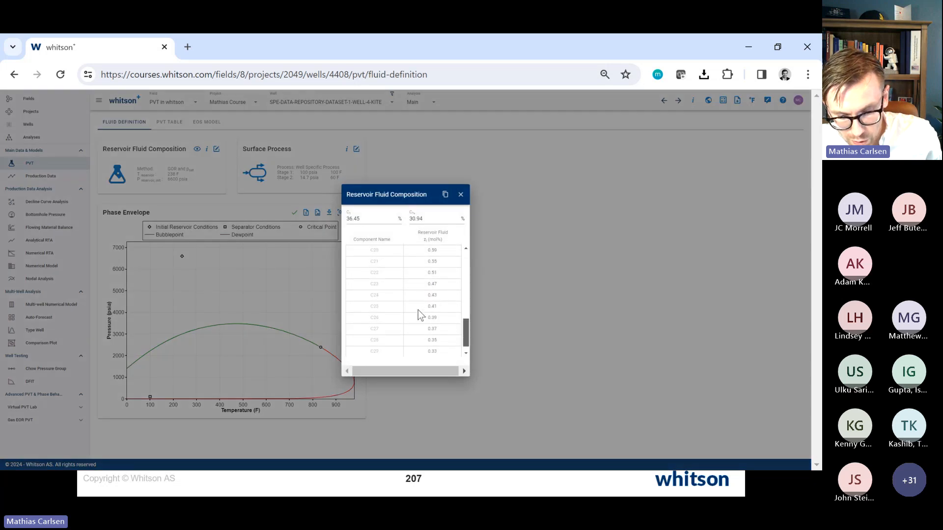
pyautogui.click(461, 195)
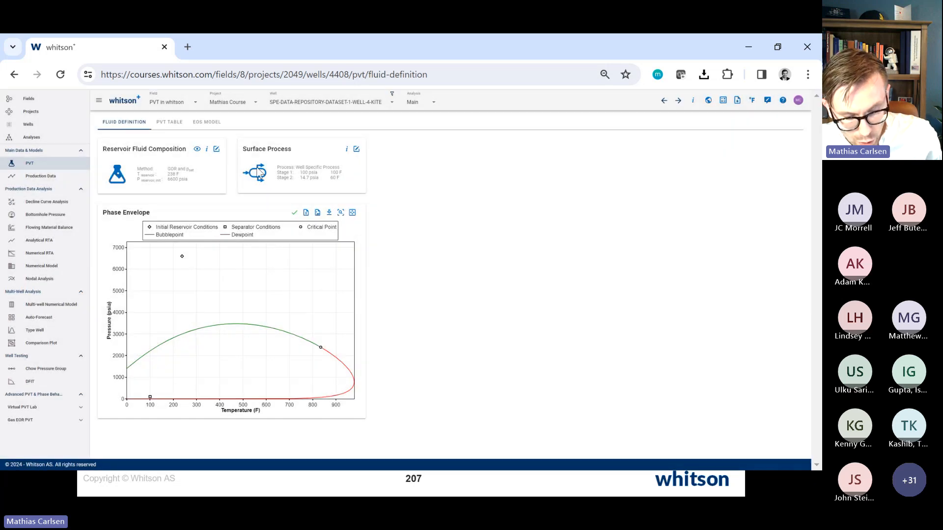
# Step: In the fluid composition settings, plot GOR against BHP and move the saturation pressure line to 3103.2 psia
pyautogui.click(216, 150)
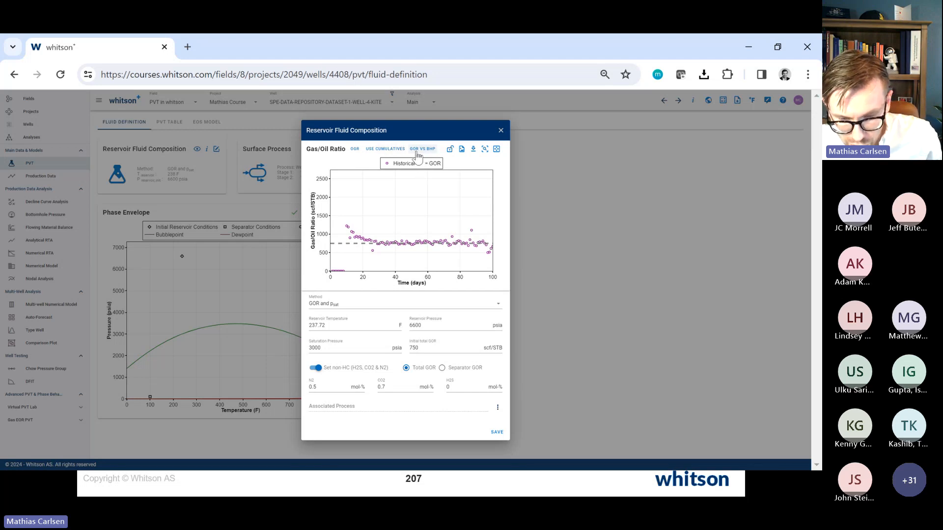
pyautogui.click(417, 150)
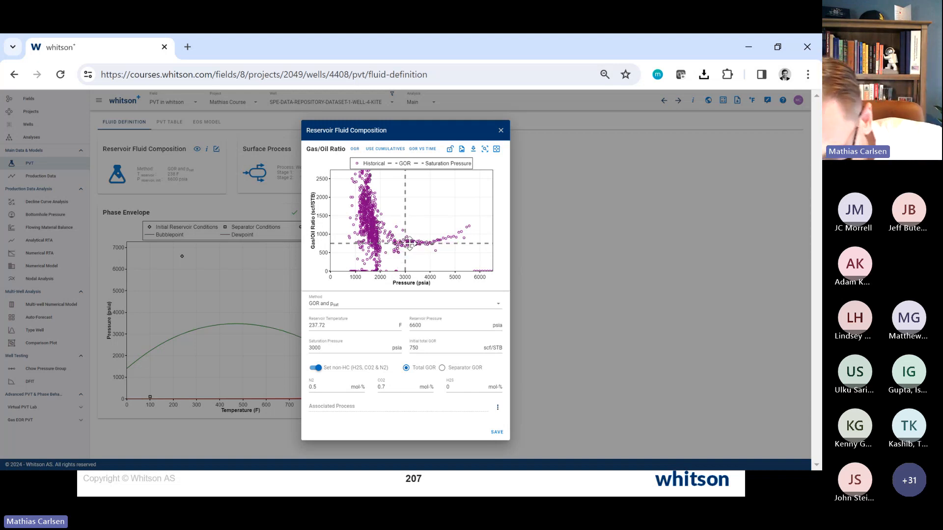
pyautogui.moveTo(409, 242)
pyautogui.mouseDown()
pyautogui.moveTo(408, 222)
pyautogui.moveTo(393, 224)
pyautogui.moveTo(408, 224)
pyautogui.mouseUp()
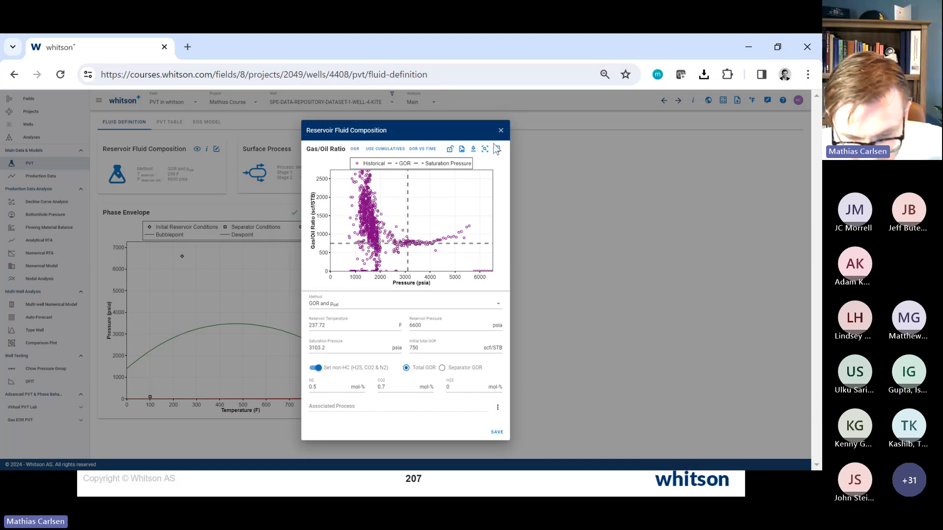
# Step: Plot GOR against time again, set the saturation pressure to 3000 psia, and close the fluid composition settings without saving
pyautogui.click(423, 149)
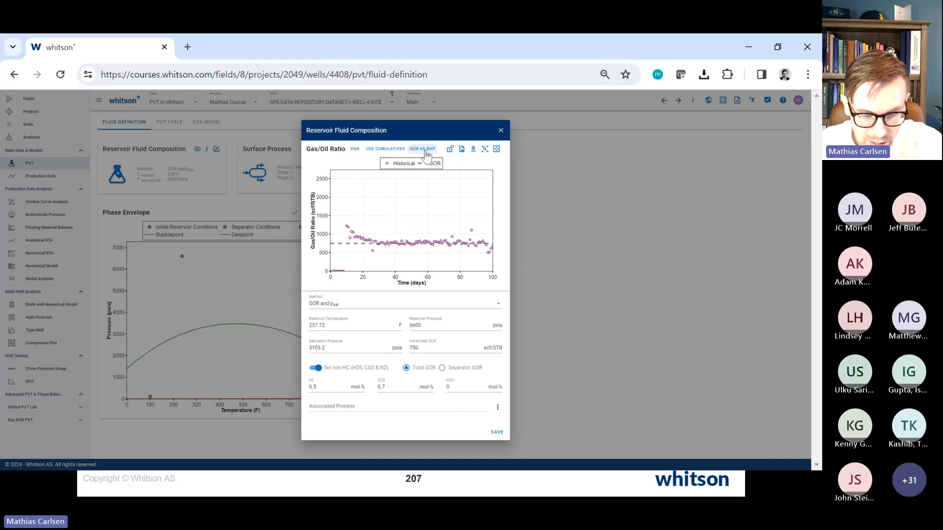
pyautogui.click(353, 351)
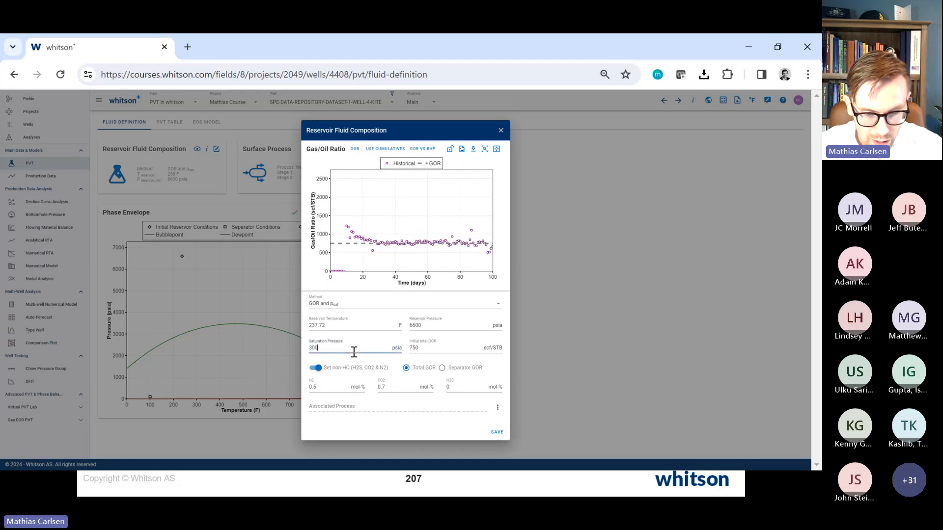
pyautogui.press('Tab')
pyautogui.click(428, 356)
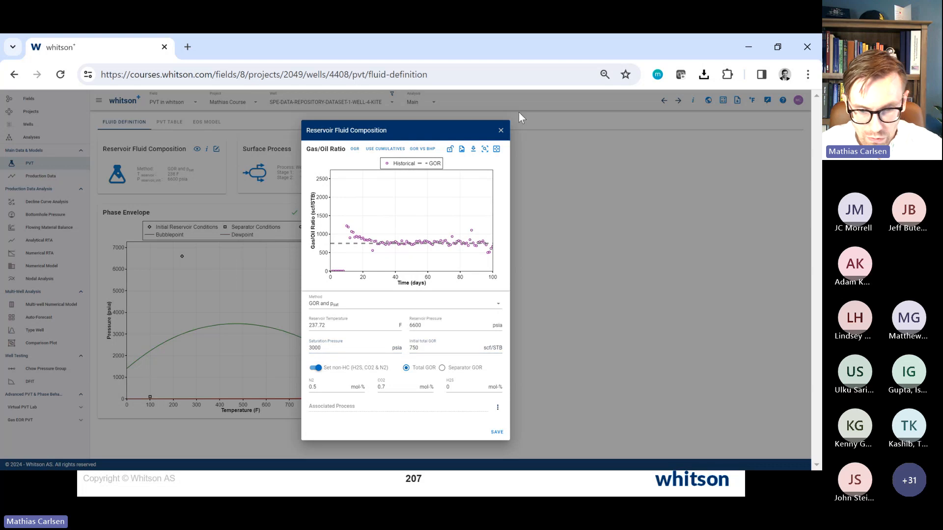
pyautogui.click(501, 132)
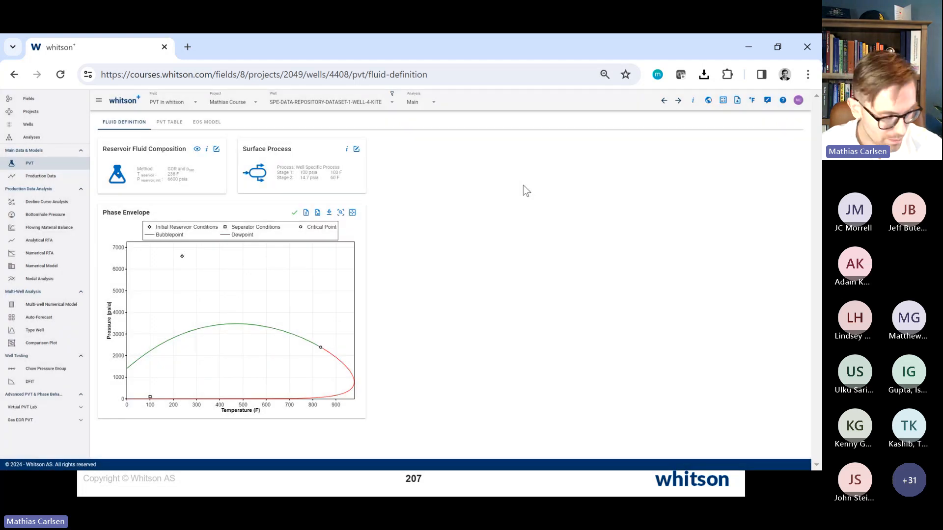
# Step: Switch to the slides, revisit the GOR and psat method, and advance to the synthetic PVT report exercise
pyautogui.hotkey('alt', 'Tab')
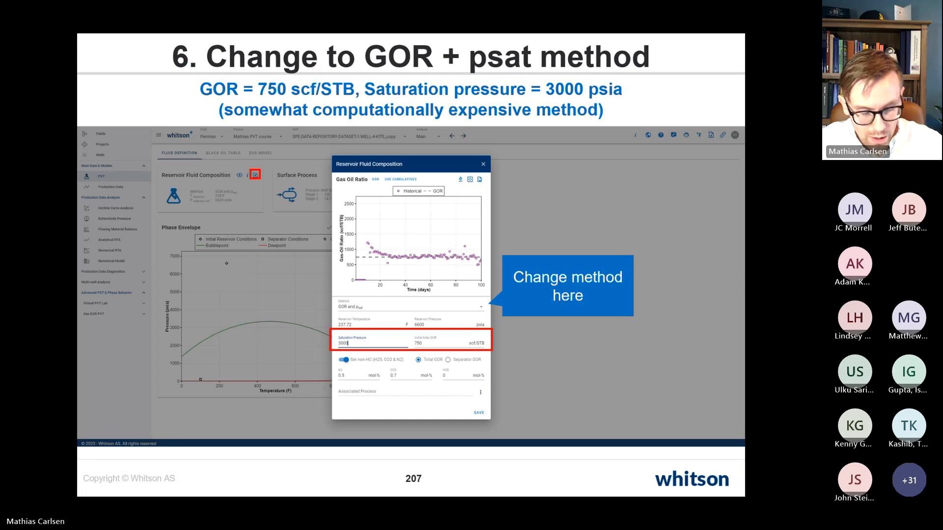
pyautogui.hotkey('alt', 'Tab')
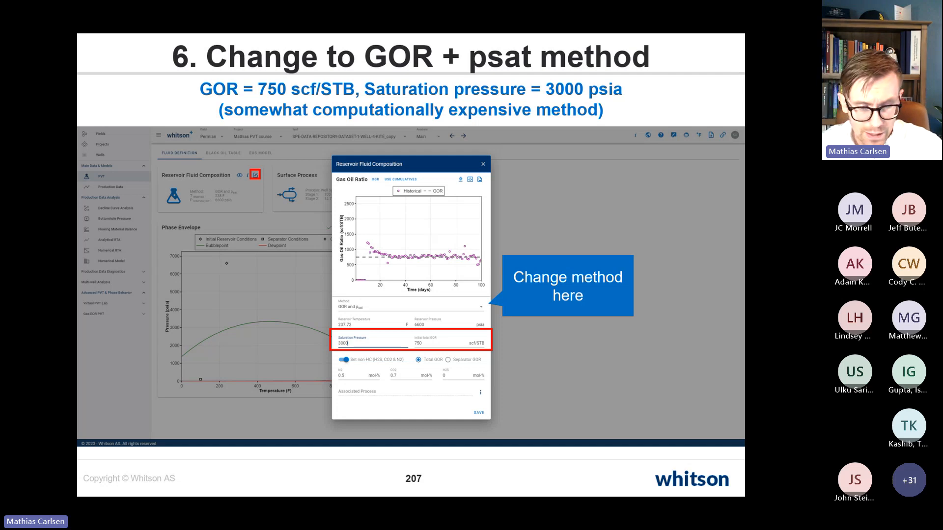
pyautogui.press('Right')
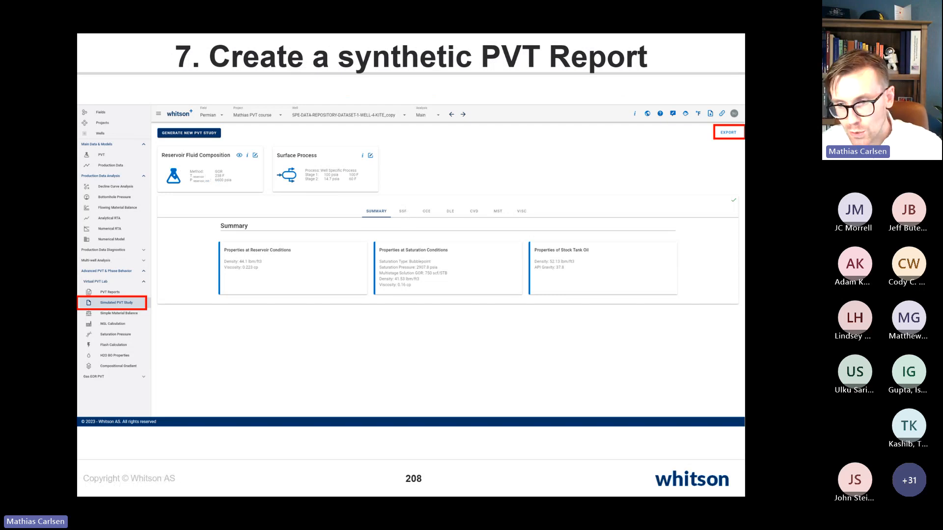
# Step: Return to whitson+, open Simulated PVT Study in the Virtual PVT Lab, and generate a new PVT study for the well
pyautogui.hotkey('alt', 'Tab')
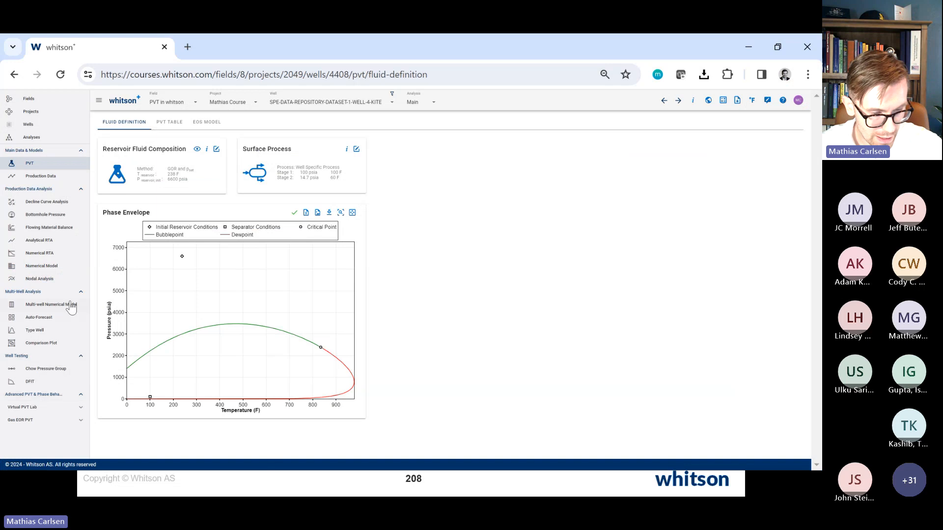
pyautogui.click(74, 296)
pyautogui.scroll(5, 74, 296)
pyautogui.scroll(-5, 74, 300)
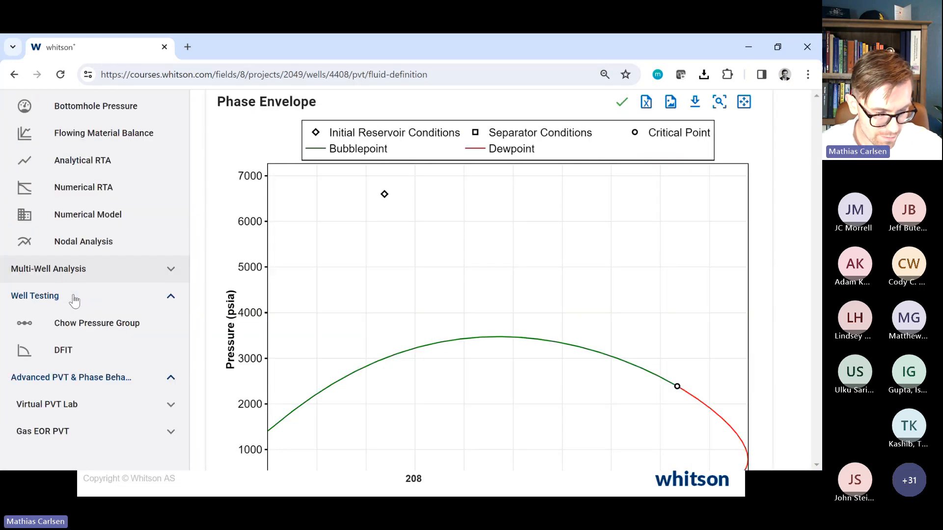
pyautogui.click(93, 297)
pyautogui.click(94, 356)
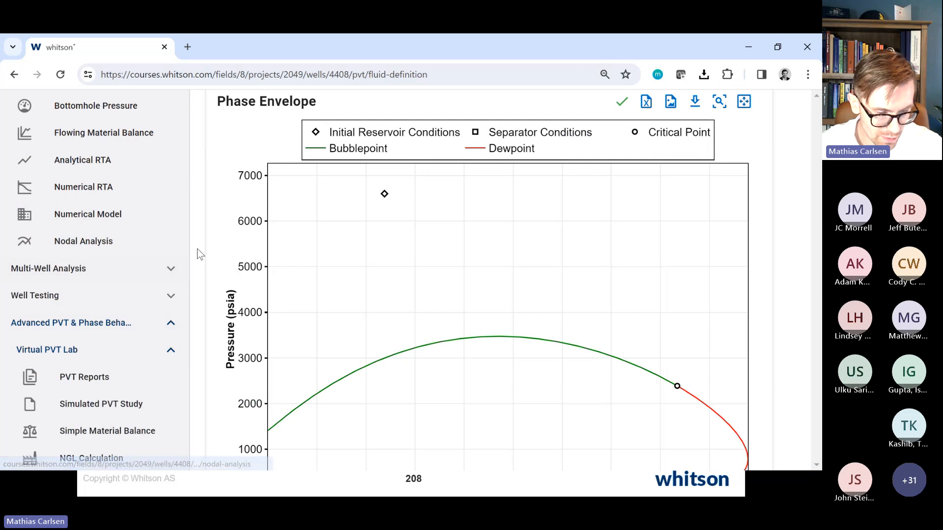
pyautogui.scroll(-5, 199, 251)
pyautogui.click(66, 362)
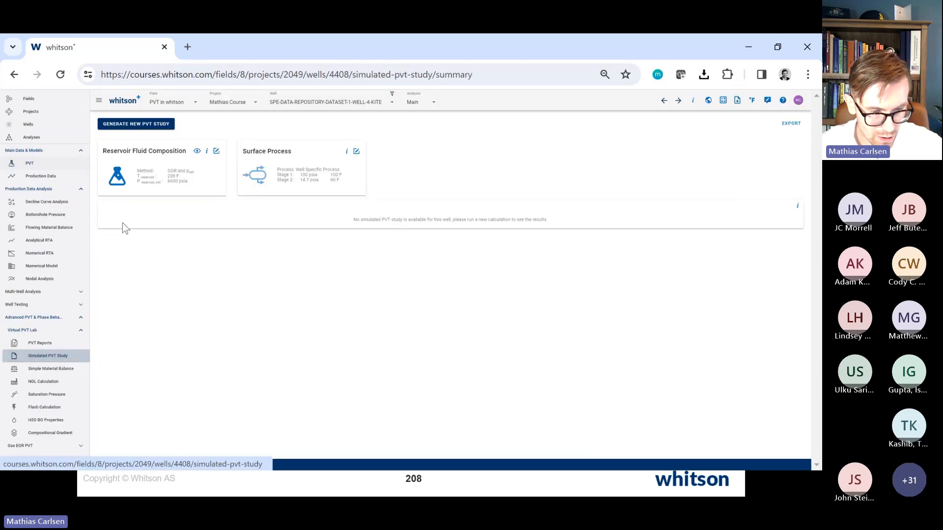
pyautogui.click(158, 124)
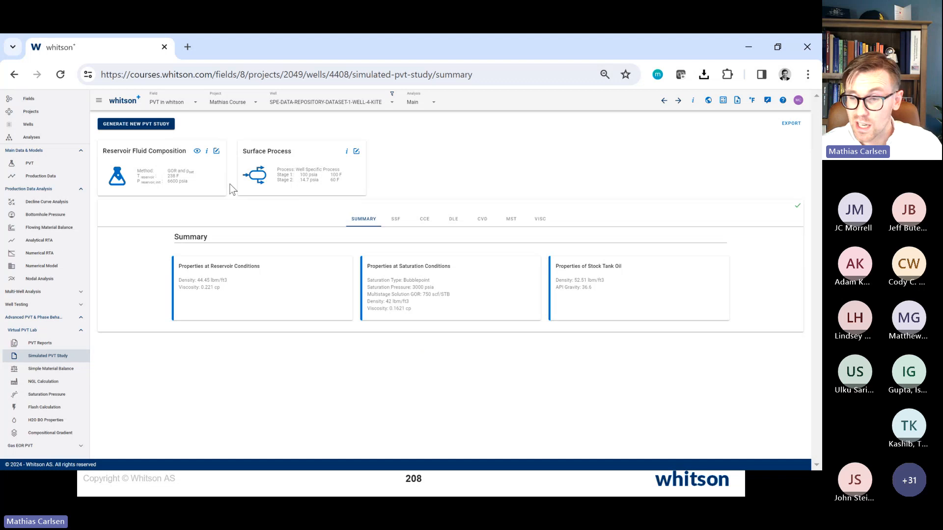
# Step: Look at the reservoir fluid composition, then examine the simulated study's summary properties up close
pyautogui.click(197, 152)
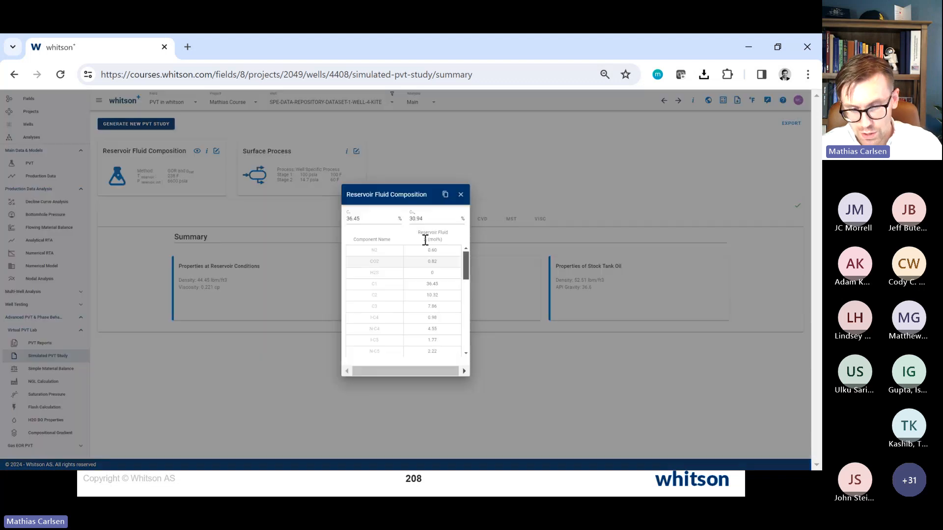
pyautogui.click(461, 195)
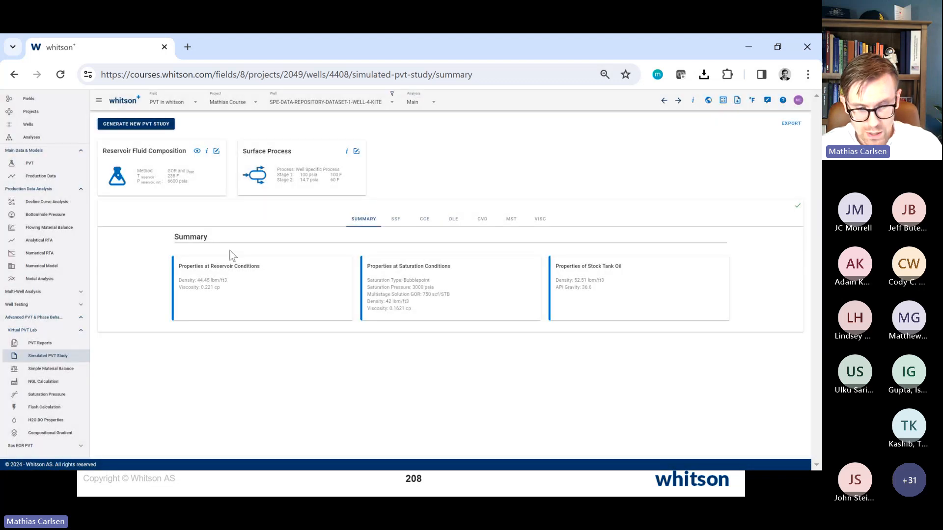
pyautogui.keyDown('ctrl'); pyautogui.scroll(3, 233, 256); pyautogui.keyUp('ctrl')
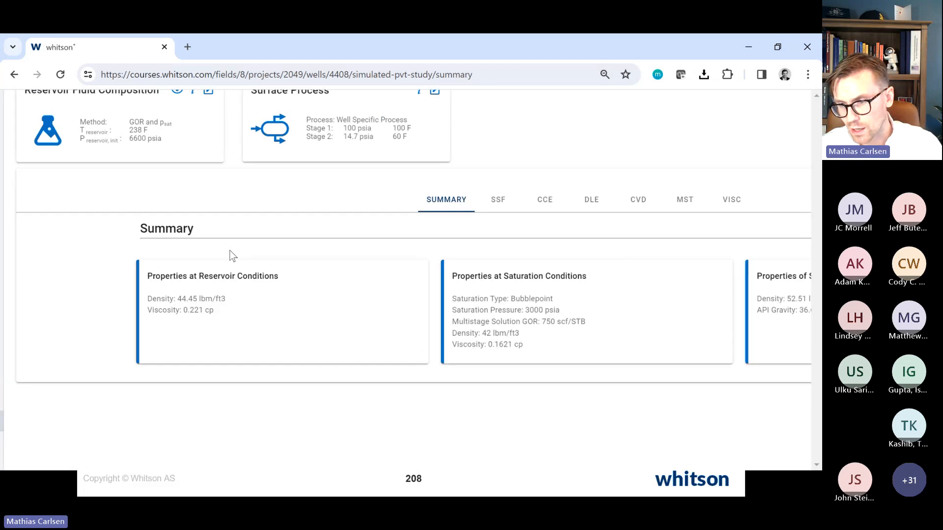
pyautogui.keyDown('ctrl'); pyautogui.scroll(-5, 233, 255); pyautogui.keyUp('ctrl')
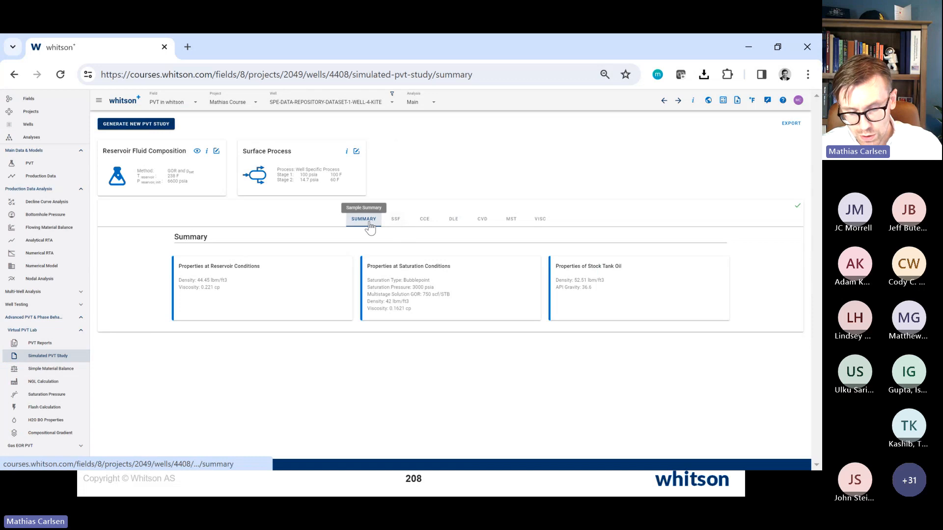
# Step: Browse the simulated CCE, DLE, CVD, viscosity and multi-stage separator test results, then return to the summary
pyautogui.click(423, 228)
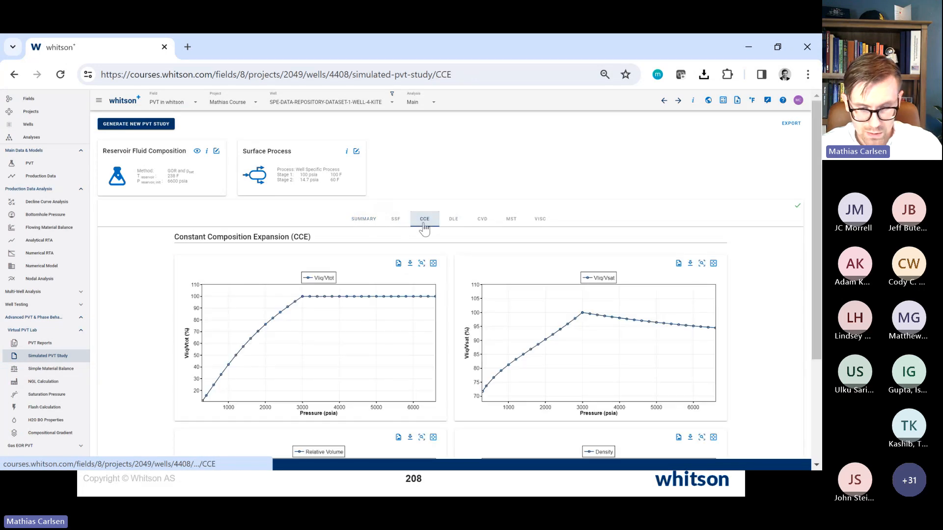
pyautogui.click(456, 225)
pyautogui.click(479, 223)
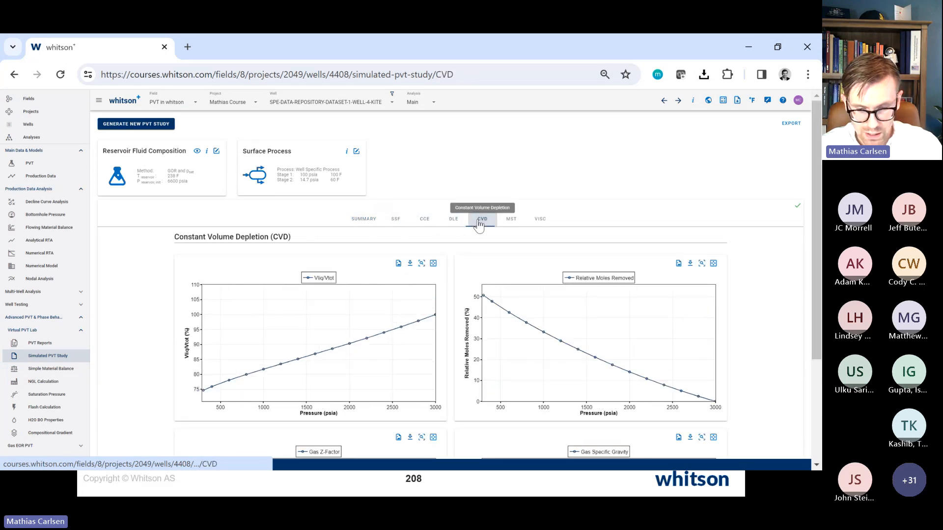
pyautogui.click(539, 221)
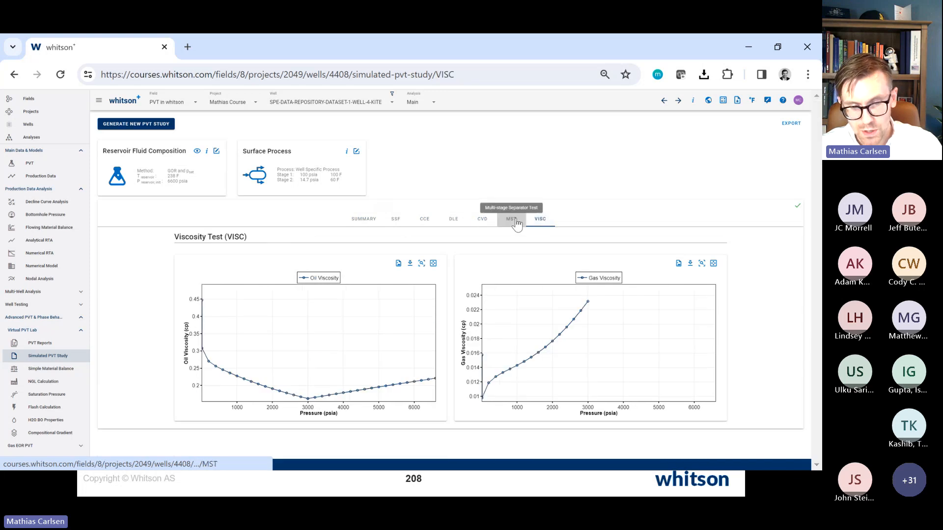
pyautogui.click(516, 223)
pyautogui.click(362, 224)
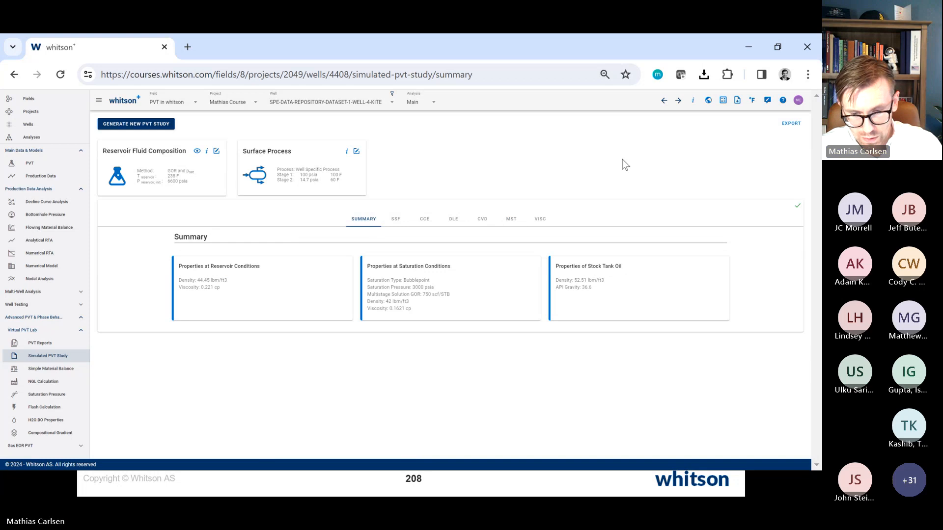
# Step: Export the simulated PVT study as an Excel workbook and open the downloaded file
pyautogui.press('Return')
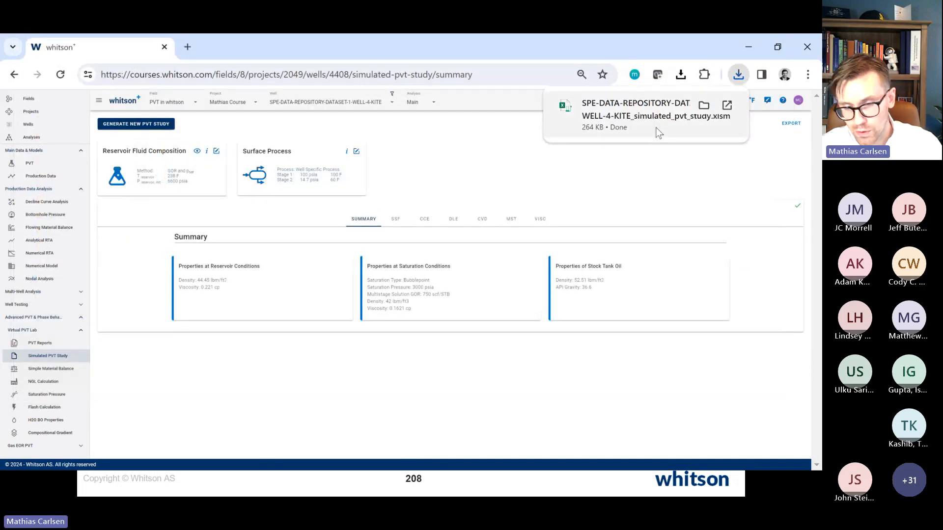
pyautogui.click(656, 128)
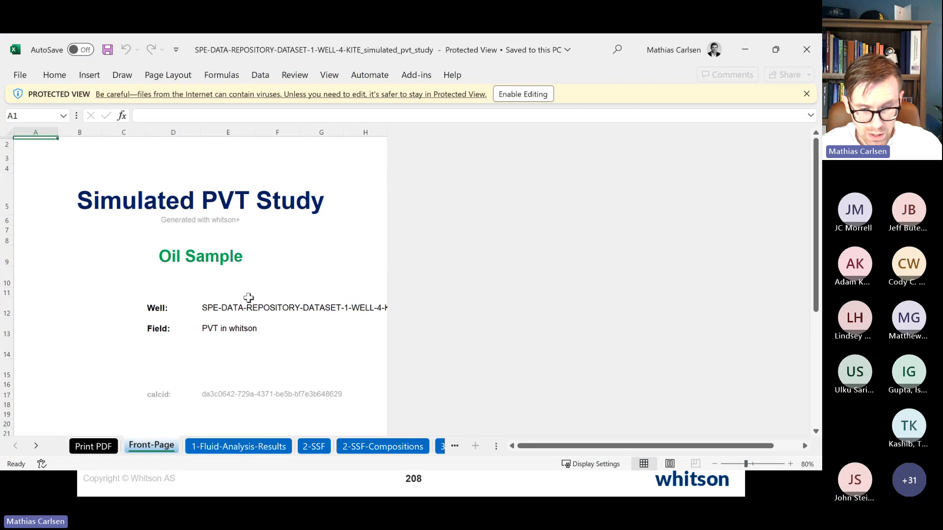
# Step: Review the exported workbook's front page and PDF printing sheet, then close the workbook
pyautogui.scroll(-3, 249, 298)
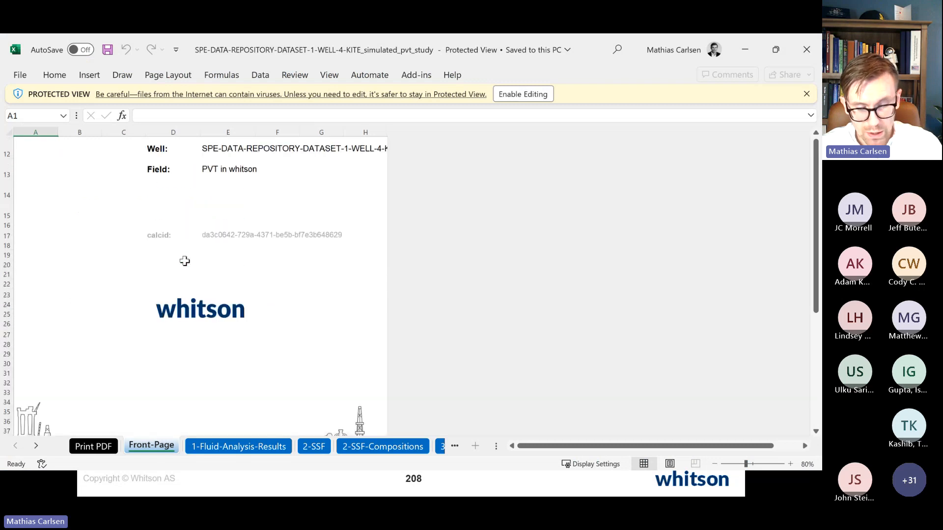
pyautogui.scroll(3, 185, 261)
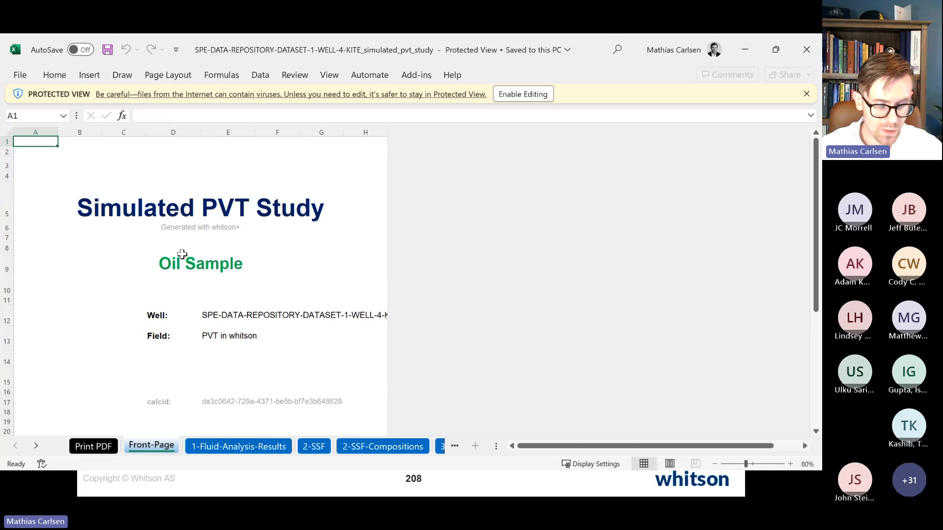
pyautogui.scroll(-3, 165, 241)
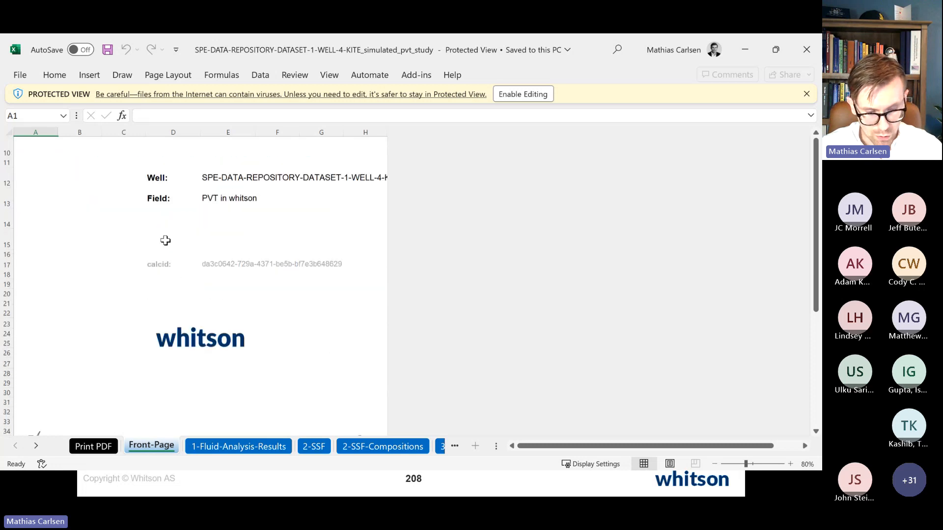
pyautogui.scroll(-3, 165, 241)
pyautogui.scroll(6, 165, 241)
pyautogui.click(94, 446)
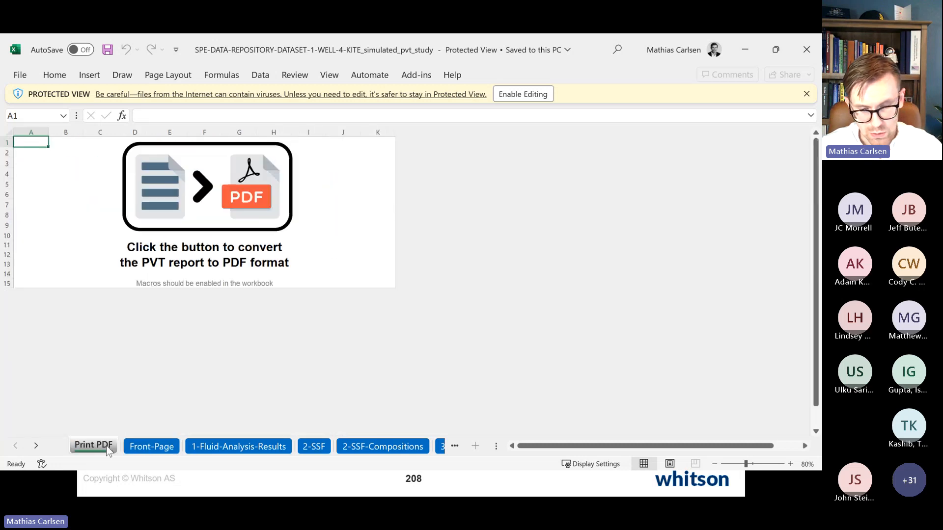
pyautogui.click(806, 55)
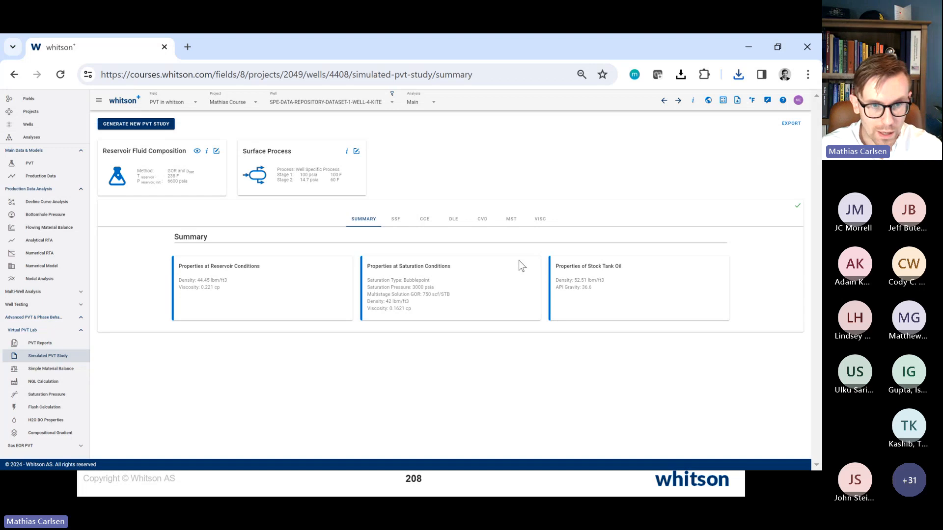
# Step: Go back to the synthetic PVT report slide and bring up its question about the reservoir fluid type
pyautogui.hotkey('alt', 'Tab')
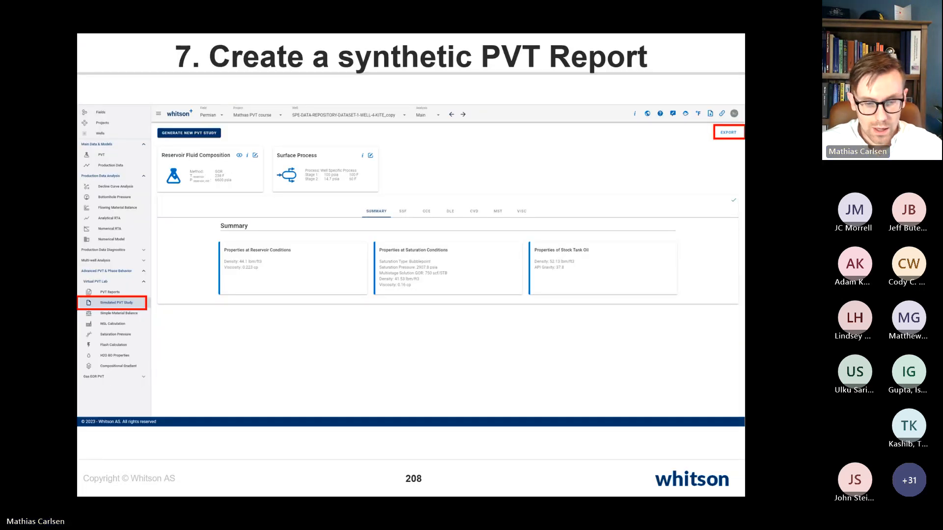
pyautogui.hotkey('alt', 'Tab')
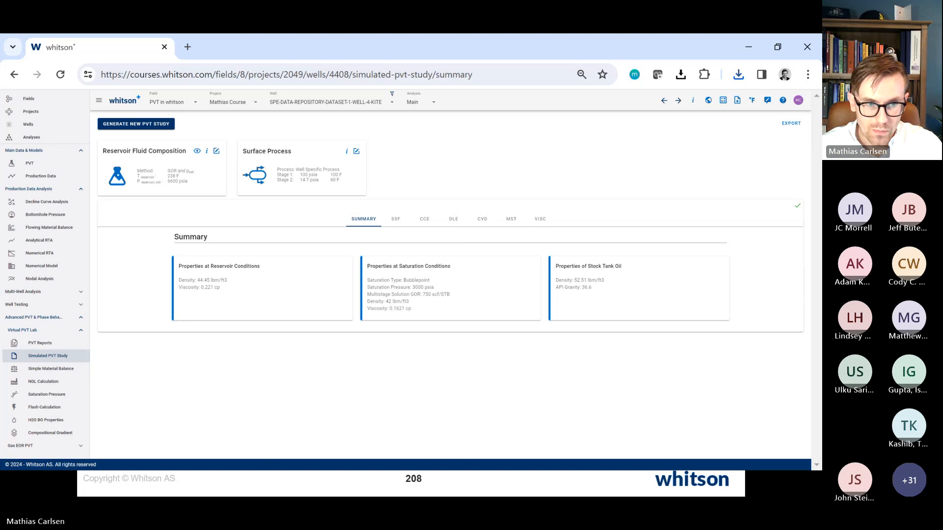
pyautogui.hotkey('alt', 'Tab')
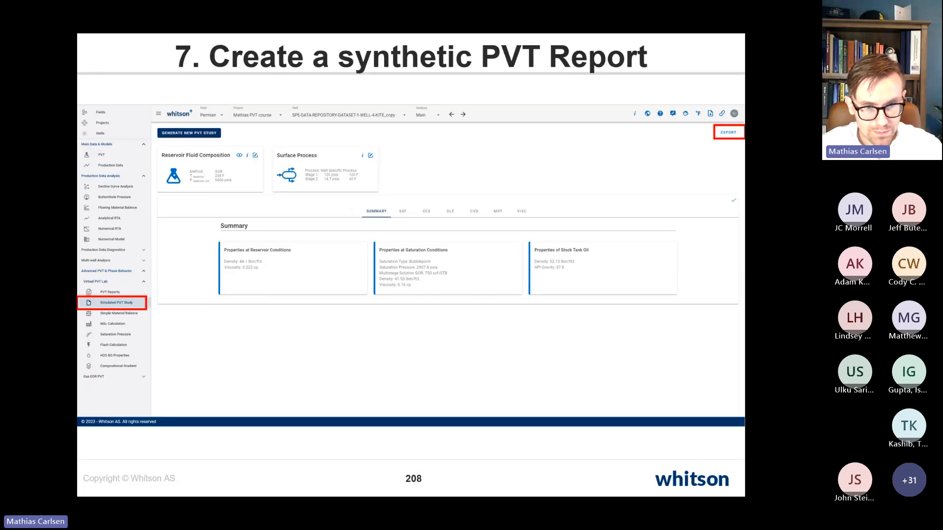
pyautogui.press('Right')
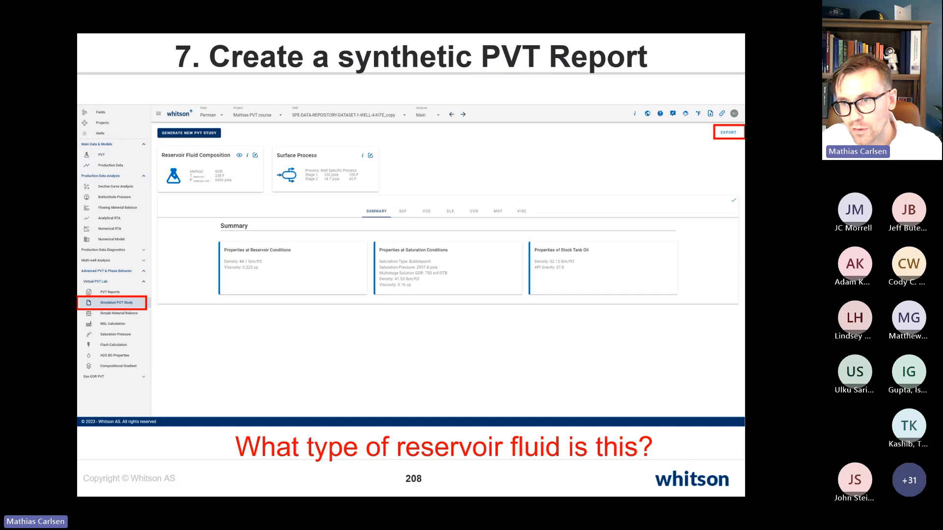
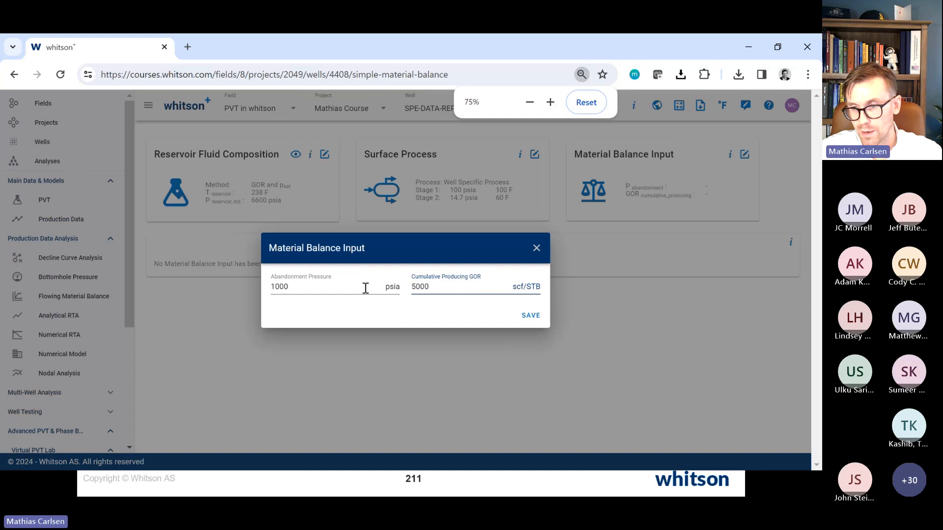
# Step: Save the material balance input with 1000 psia abandonment pressure and 5000 scf/STB cumulative producing GOR, and advance the slides to the dry gas data
pyautogui.click(530, 316)
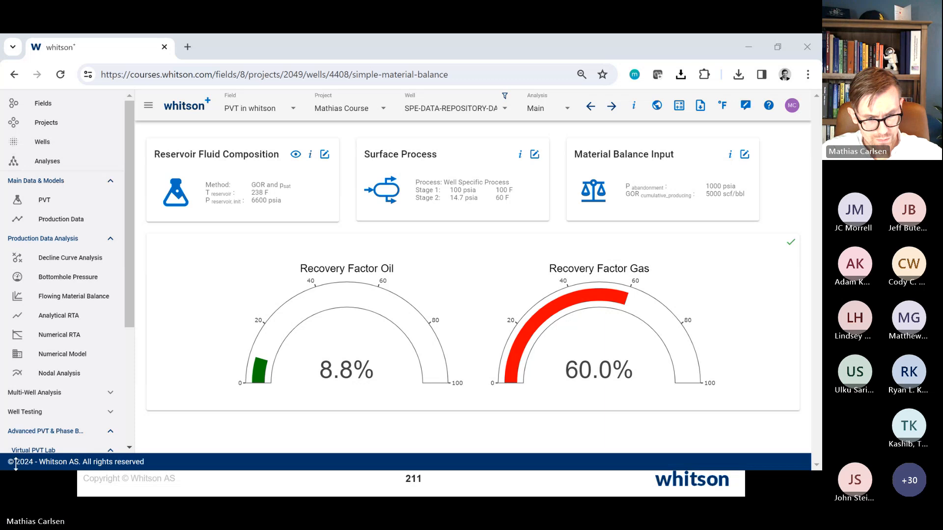
pyautogui.hotkey('alt', 'Tab')
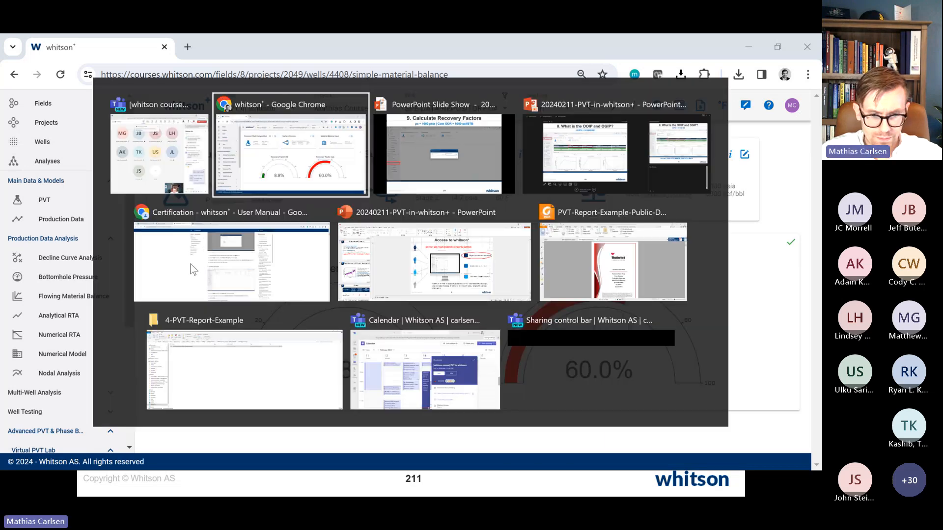
pyautogui.press('Right')
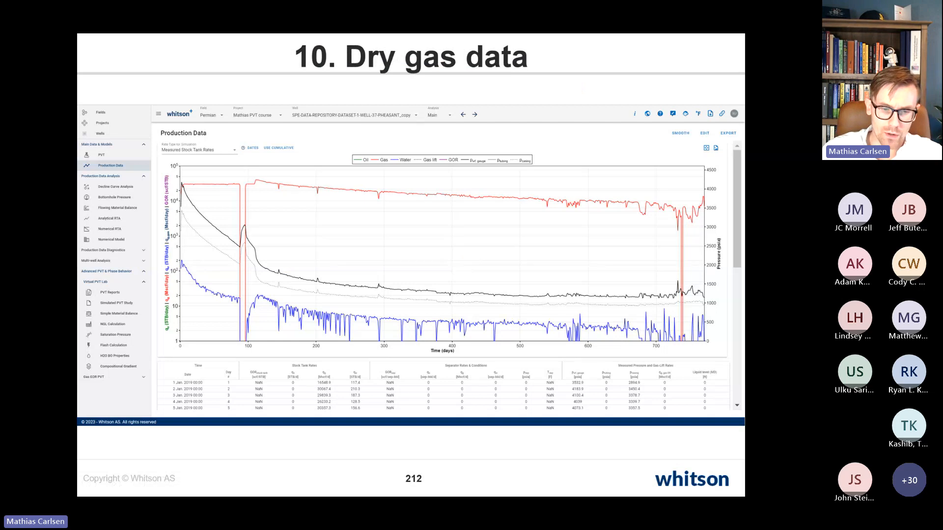
# Step: Switch to whitson+, open the well SPE-DATA-REPOSITORY-DATASET-1-WELL-37-PHEASANT and go to its PVT fluid definition
pyautogui.hotkey('alt', 'Tab')
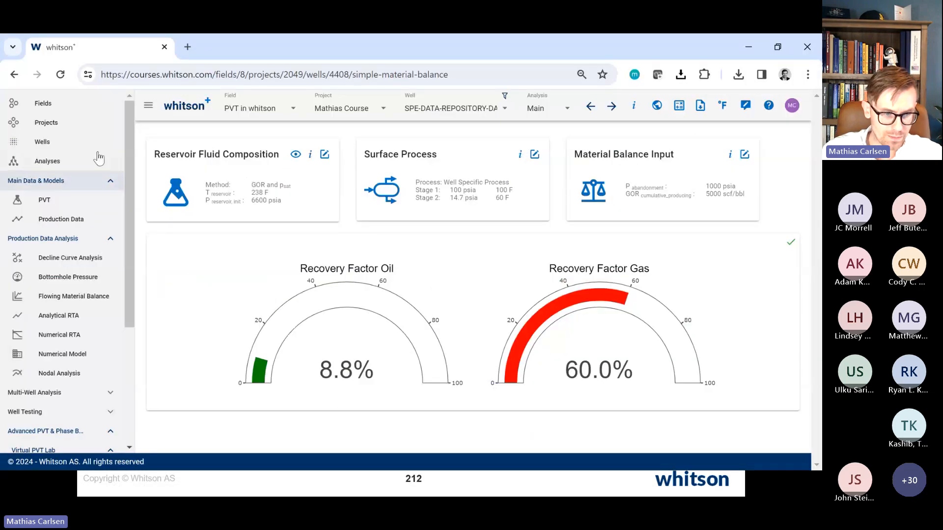
pyautogui.click(96, 153)
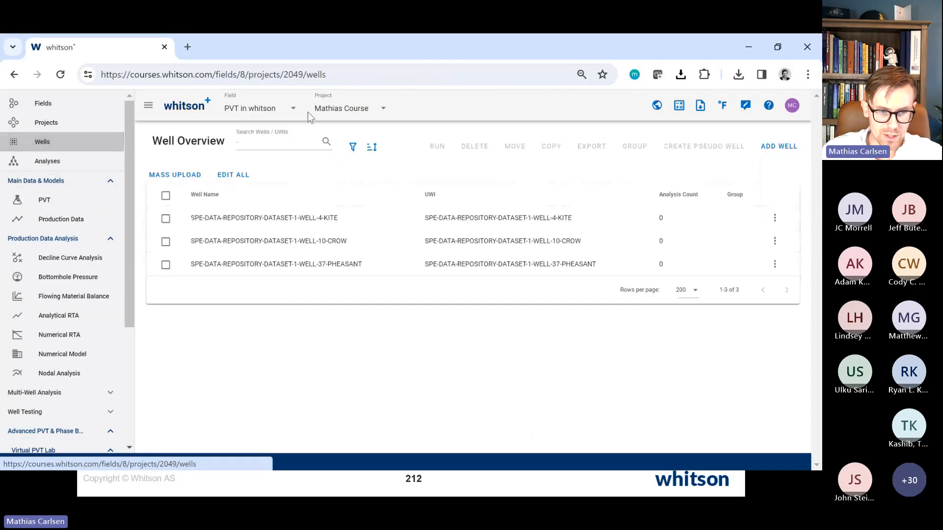
pyautogui.click(305, 267)
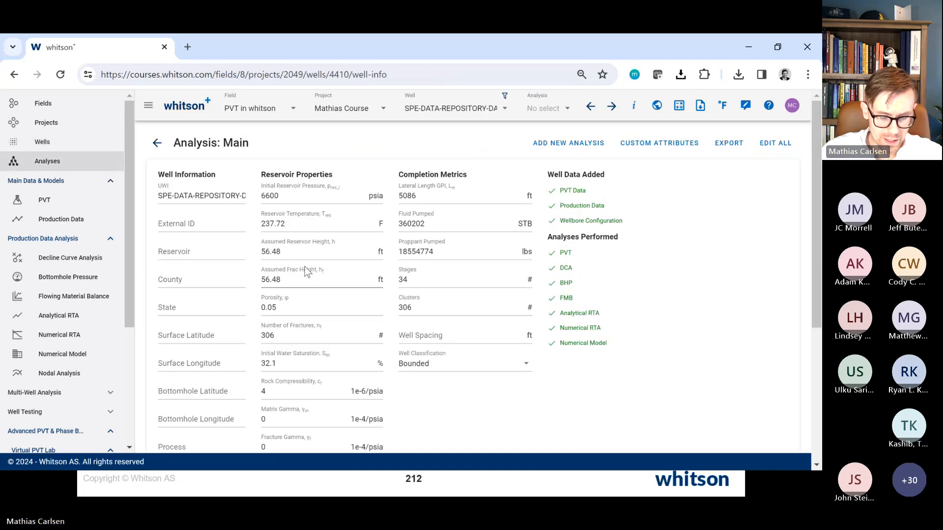
pyautogui.hotkey('ctrl', '-')
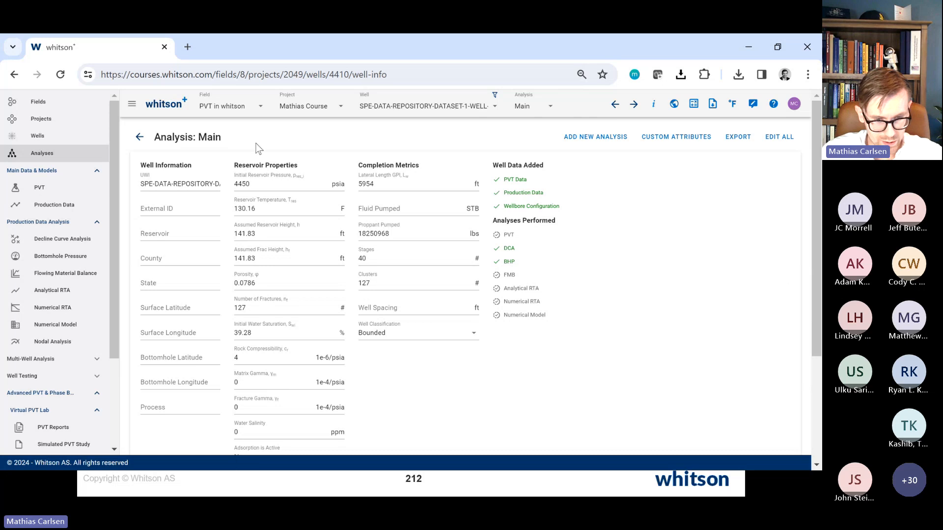
pyautogui.click(370, 100)
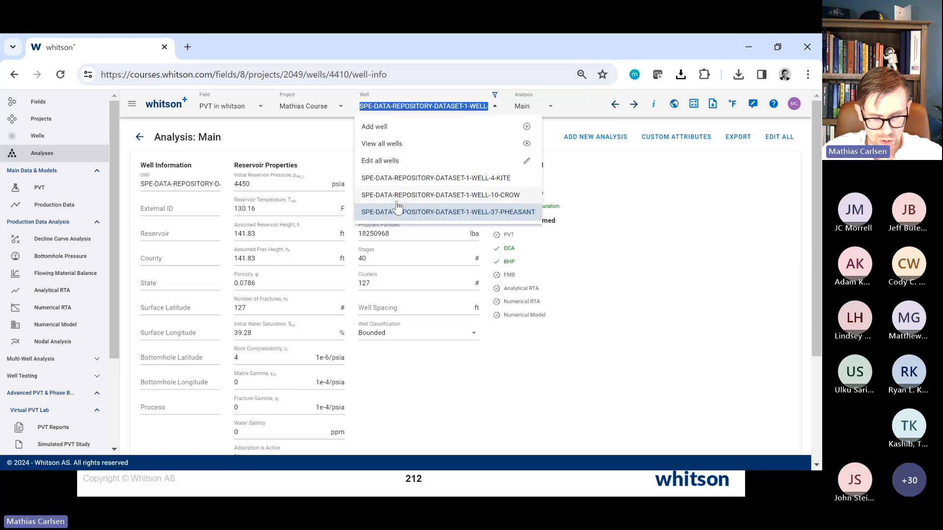
pyautogui.click(105, 191)
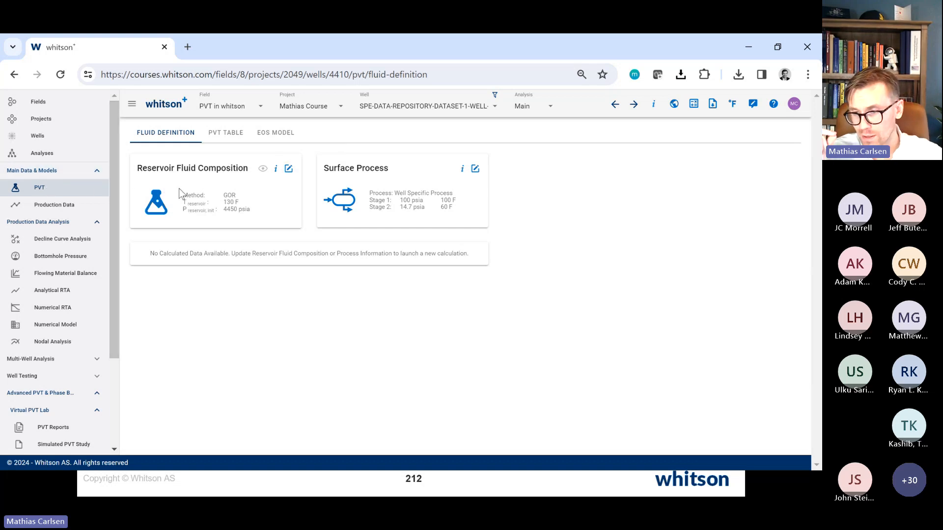
pyautogui.hotkey('alt', 'Tab')
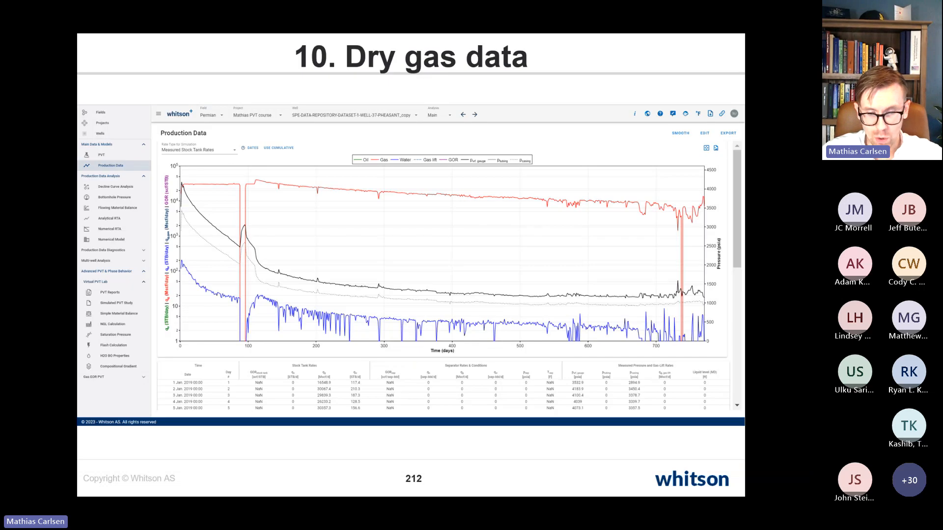
pyautogui.hotkey('alt', 'Tab')
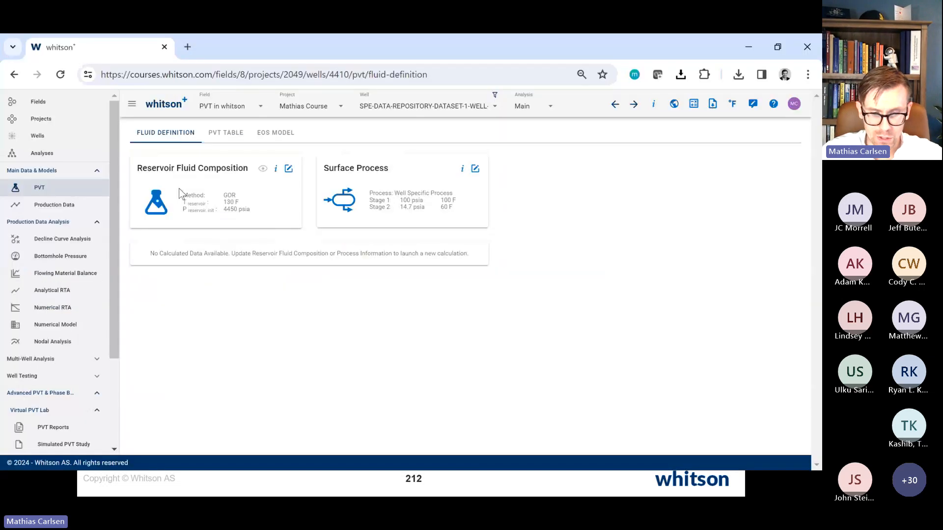
# Step: Define the reservoir fluid with the Dry/Wet Gas method, using simplified input with a gas specific gravity of 0.6, and save it
pyautogui.click(287, 168)
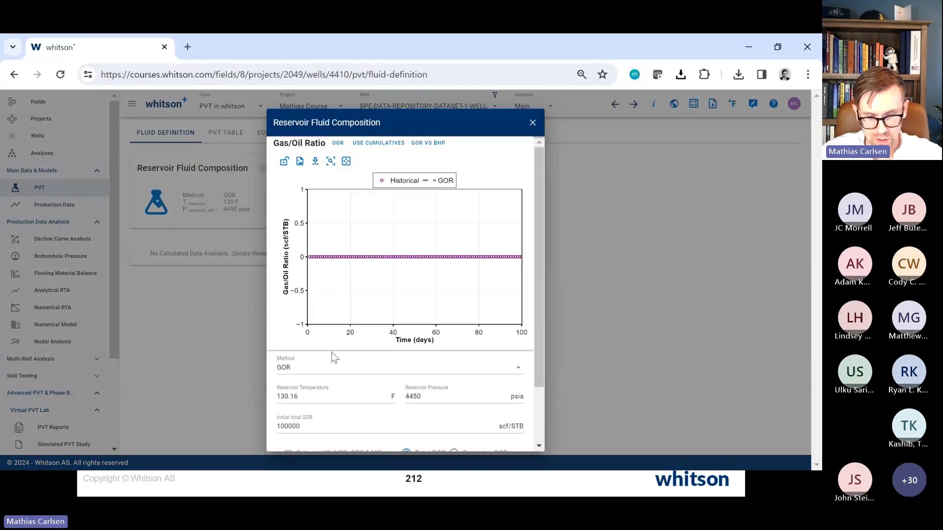
pyautogui.click(327, 369)
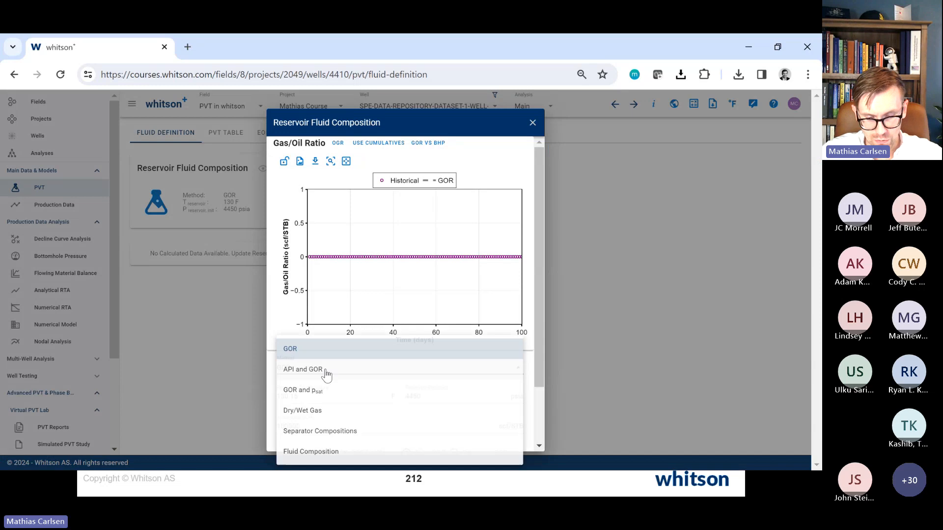
pyautogui.click(313, 410)
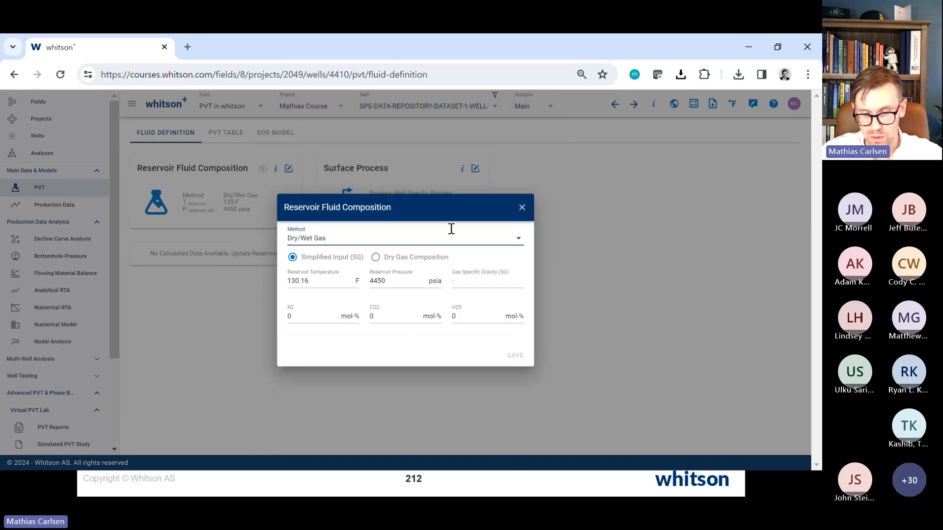
pyautogui.click(478, 283)
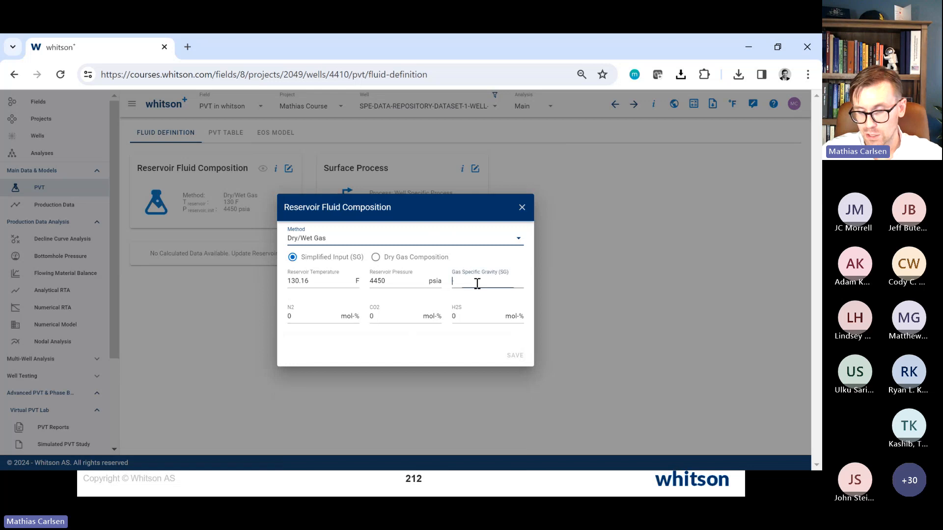
pyautogui.hotkey('alt', 'Tab')
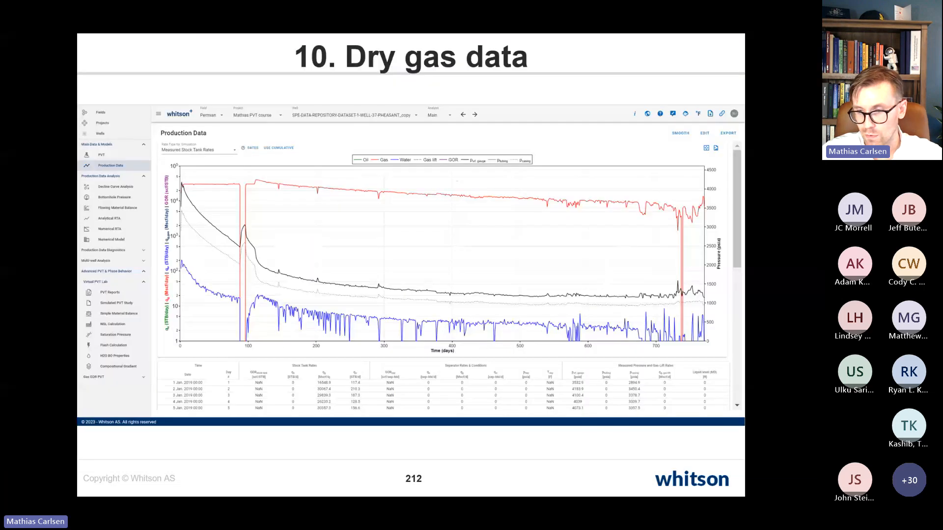
pyautogui.press('Right')
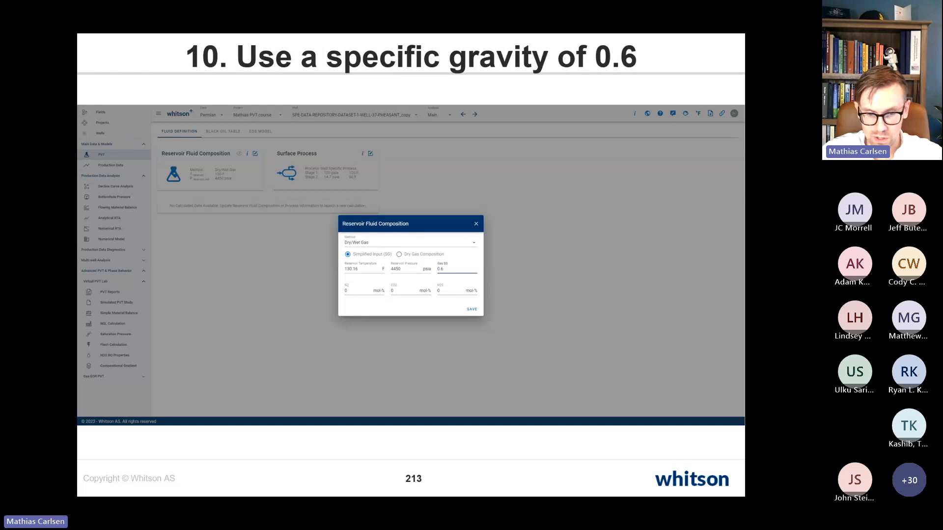
pyautogui.hotkey('alt', 'Tab')
pyautogui.write('0.6')
pyautogui.press('Return')
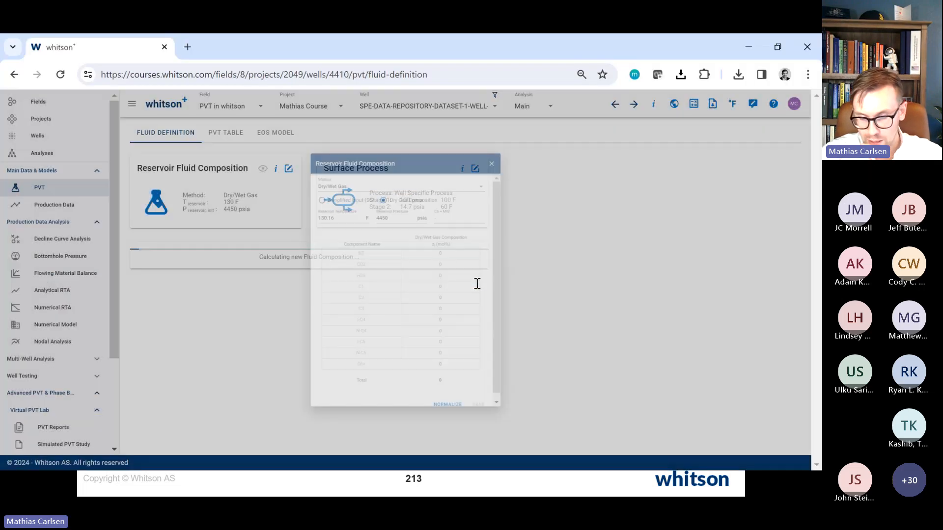
# Step: Review the dry gas well's phase envelope, its fluid properties at initial reservoir conditions and the black oil table plots
pyautogui.scroll(-2, 477, 283)
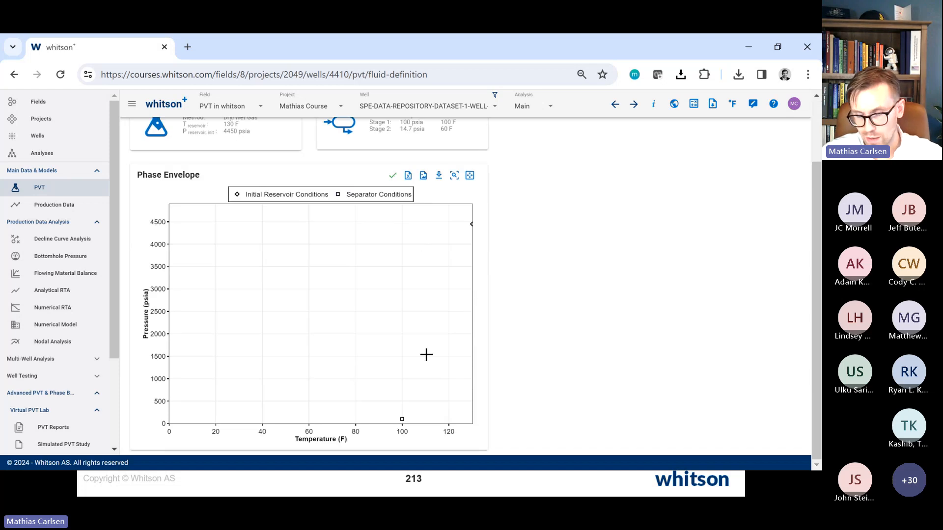
pyautogui.scroll(2, 426, 355)
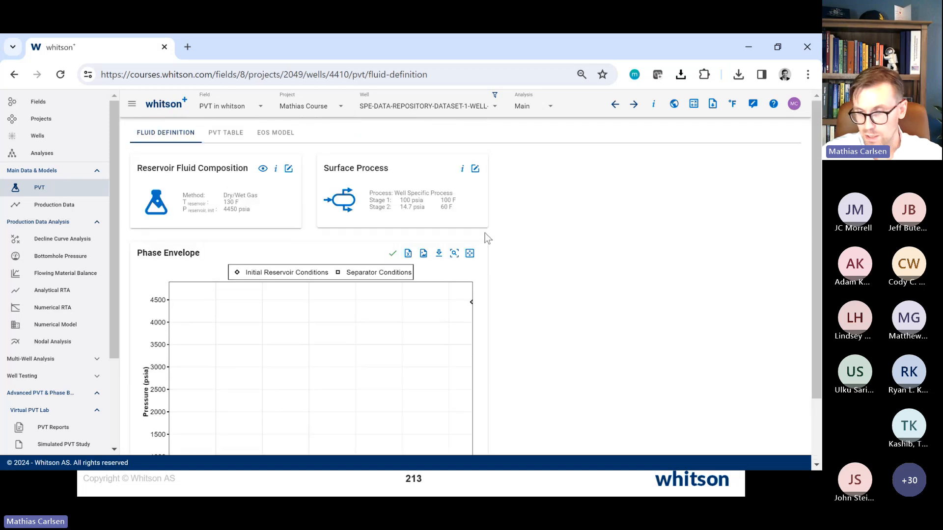
pyautogui.click(222, 138)
pyautogui.scroll(-4, 232, 310)
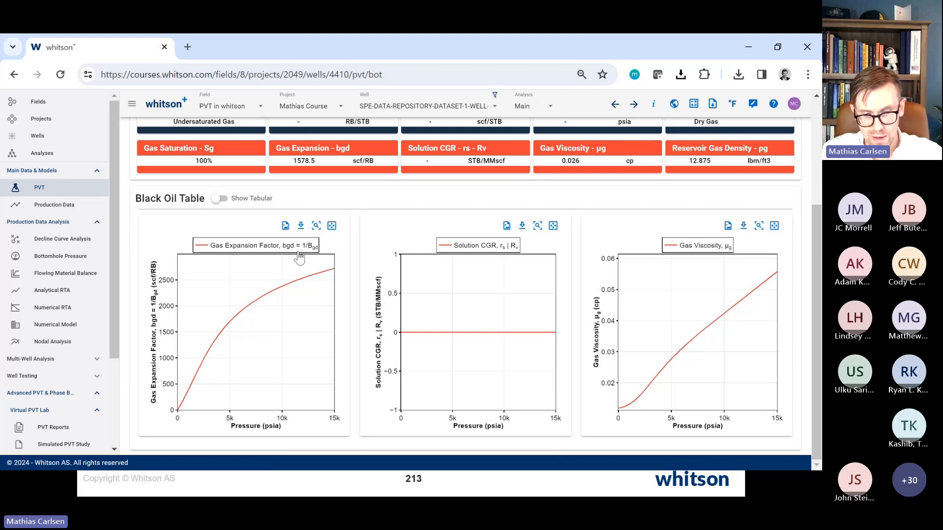
pyautogui.scroll(3, 281, 240)
pyautogui.scroll(1, 264, 318)
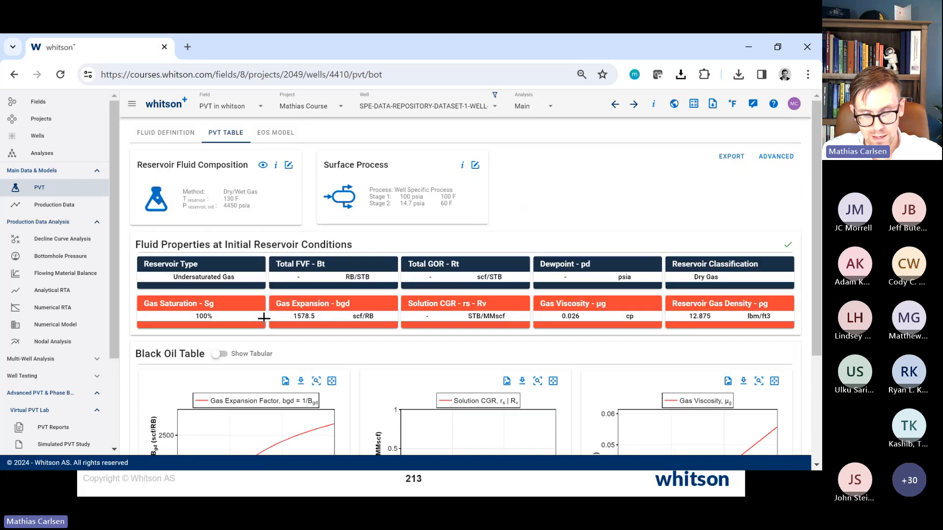
pyautogui.hotkey('alt', 'Tab')
pyautogui.hotkey('alt', 'Tab')
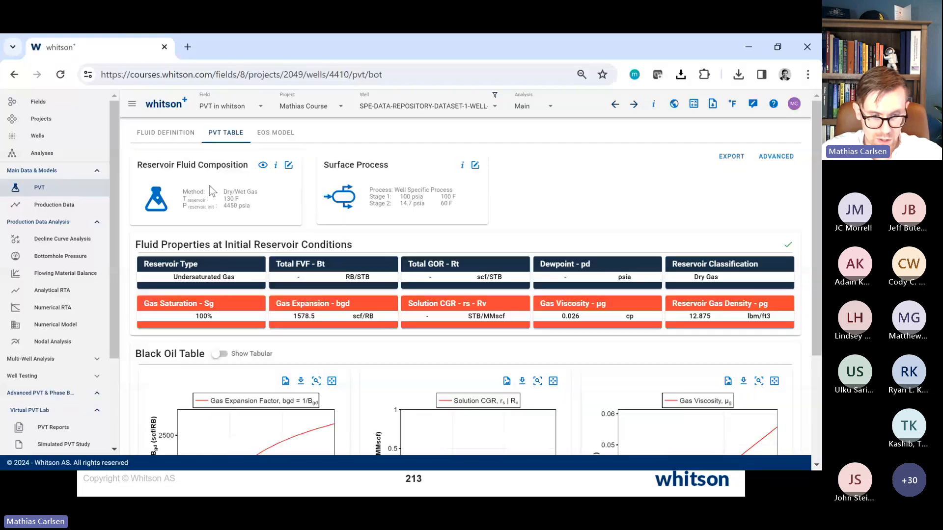
# Step: Return to the fluid definition and review the well list and the Dry/Wet Gas composition inputs, leaving them as they are
pyautogui.click(183, 139)
pyautogui.click(435, 106)
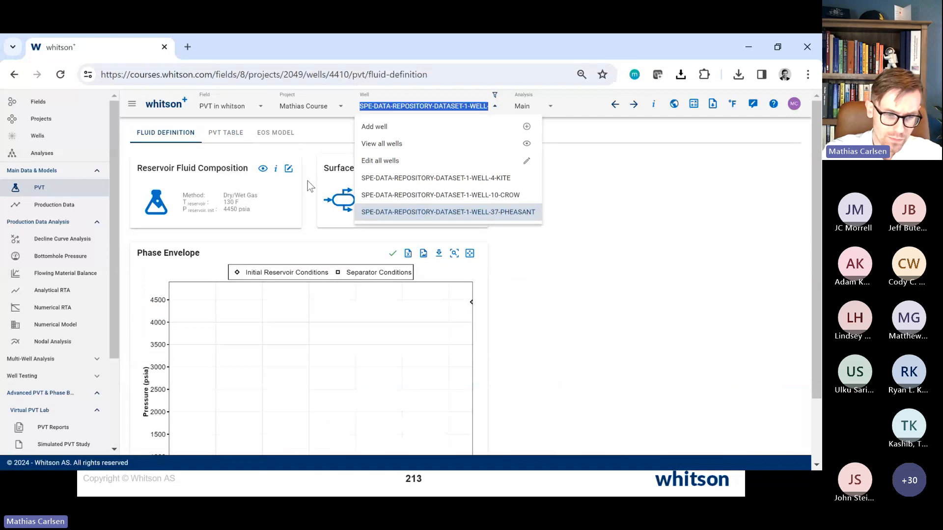
pyautogui.click(288, 192)
pyautogui.click(289, 169)
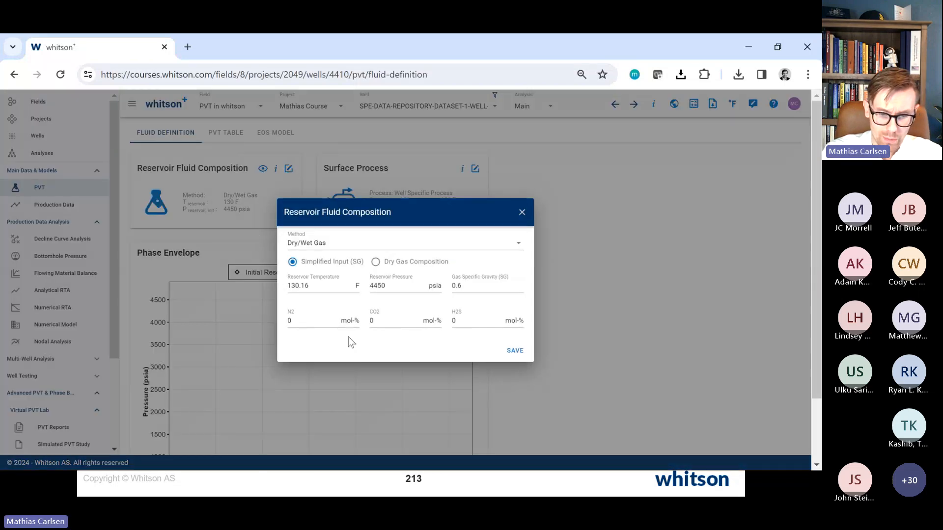
pyautogui.click(430, 241)
pyautogui.click(446, 223)
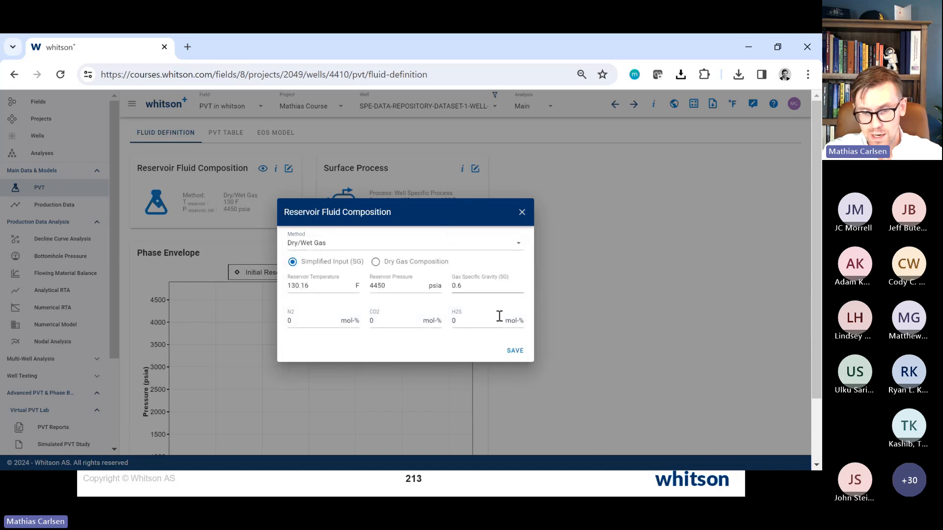
pyautogui.click(523, 216)
# Step: Advance the slides to the non-hydrocarbons exercise, return to whitson+ and examine the component list of the calculated reservoir fluid composition
pyautogui.hotkey('alt', 'Tab')
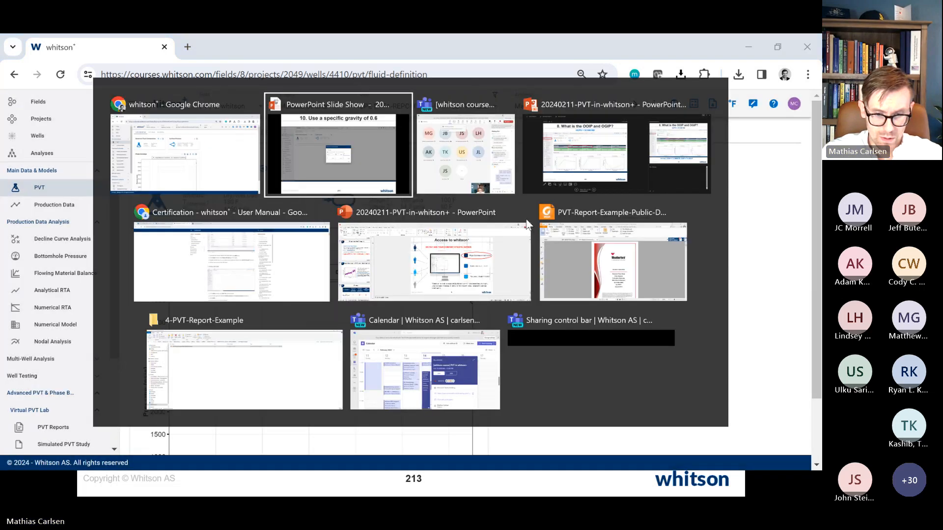
pyautogui.press('Right')
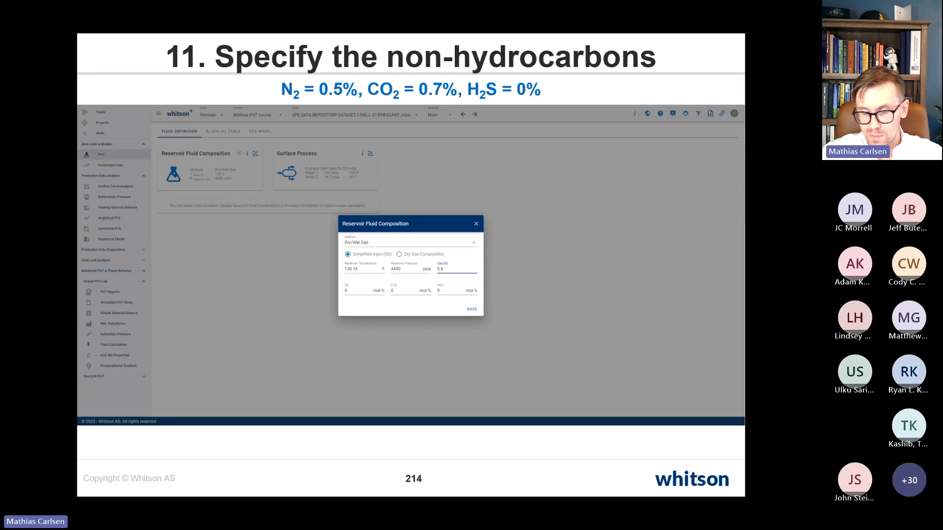
pyautogui.hotkey('alt', 'Tab')
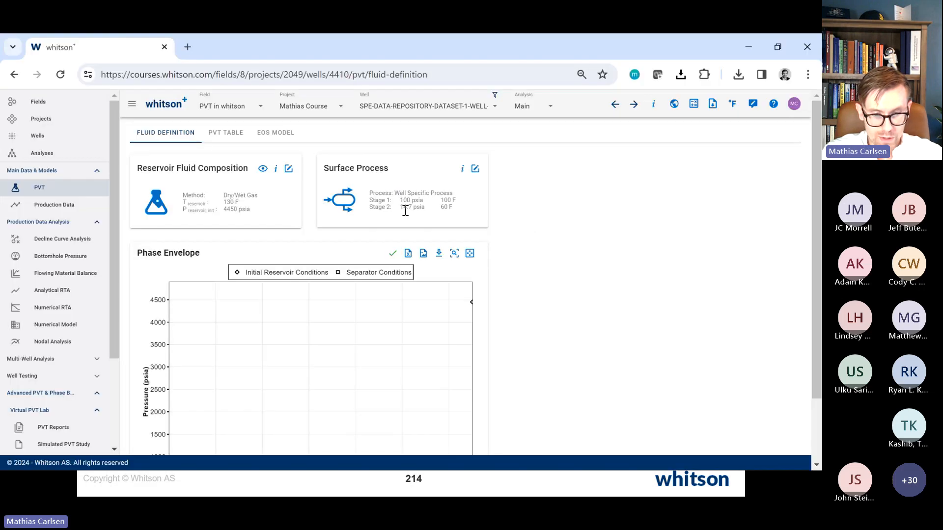
pyautogui.click(264, 168)
pyautogui.scroll(-5, 450, 329)
pyautogui.scroll(5, 451, 325)
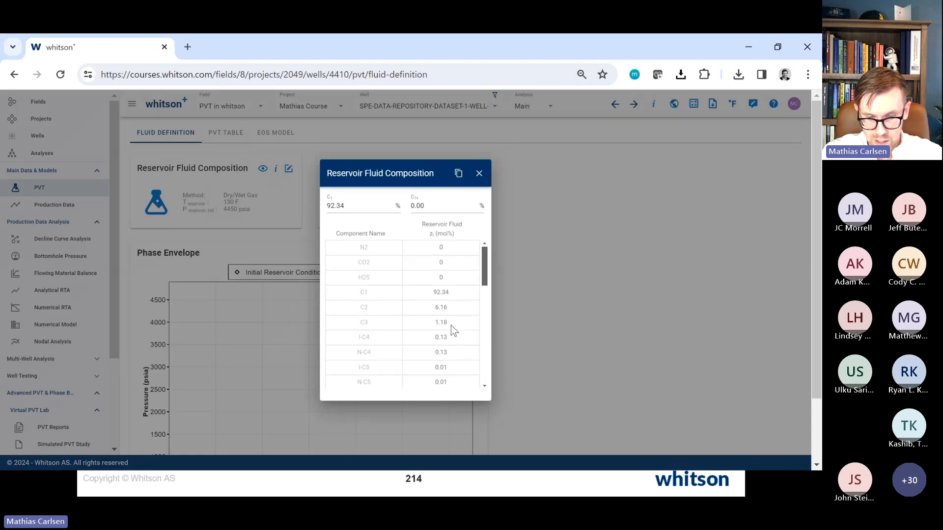
pyautogui.click(479, 174)
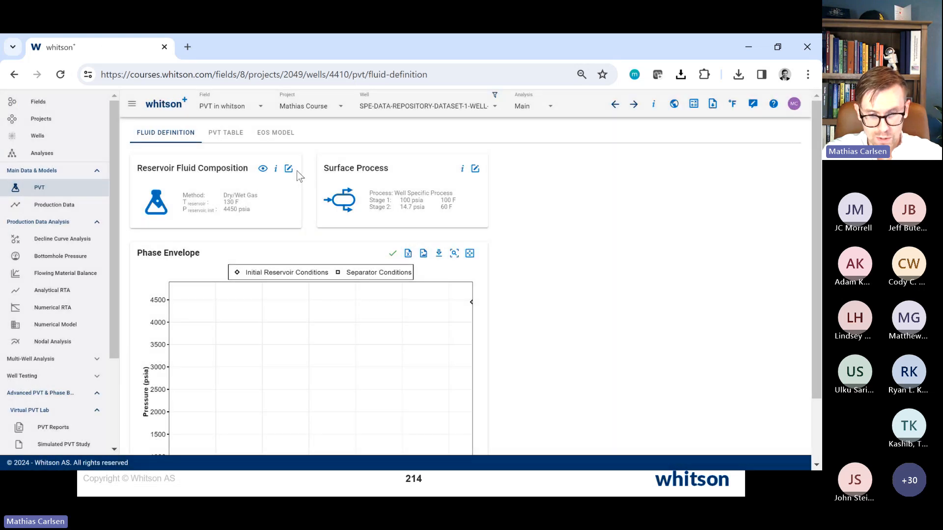
# Step: Set the reservoir fluid's N2 to 0.5 mol-% and CO2 to 0.7 mol-%, save, and open the recalculated composition
pyautogui.click(289, 169)
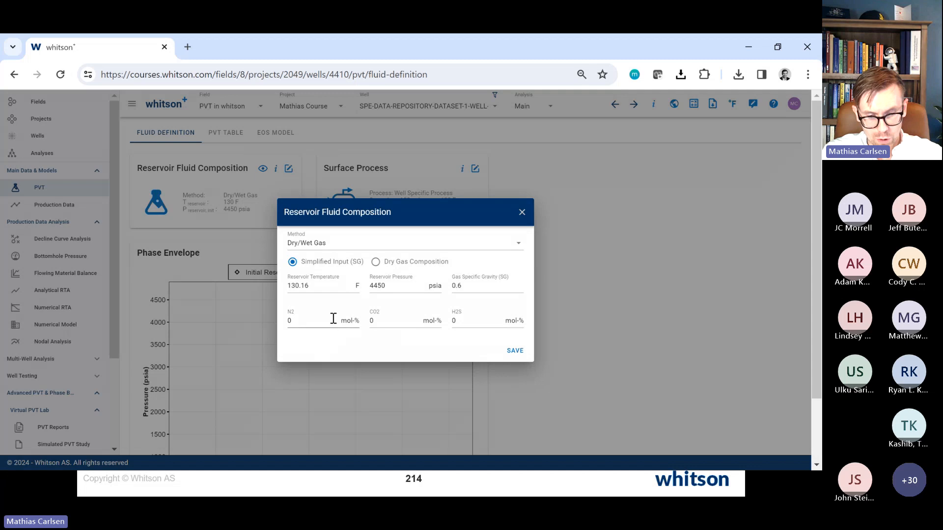
pyautogui.hotkey('alt', 'Tab')
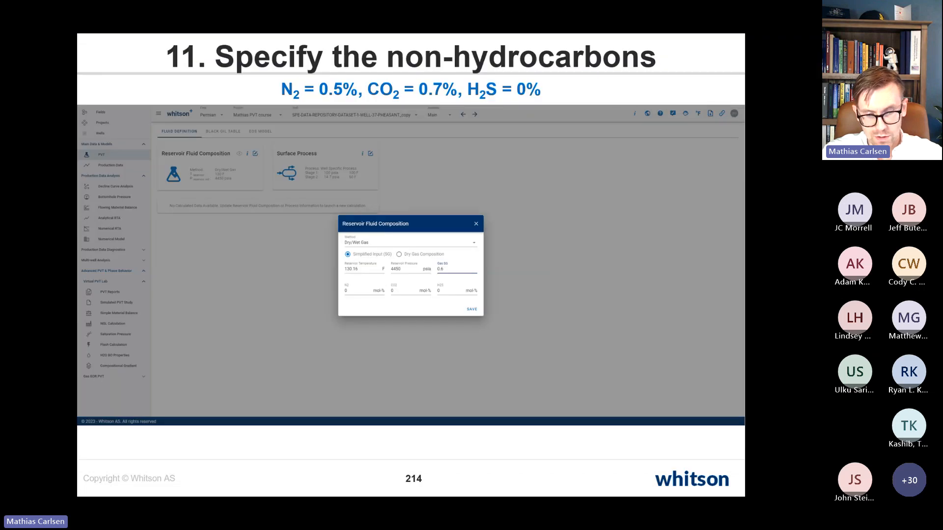
pyautogui.hotkey('alt', 'Tab')
pyautogui.write('.5')
pyautogui.hotkey('alt', 'Tab')
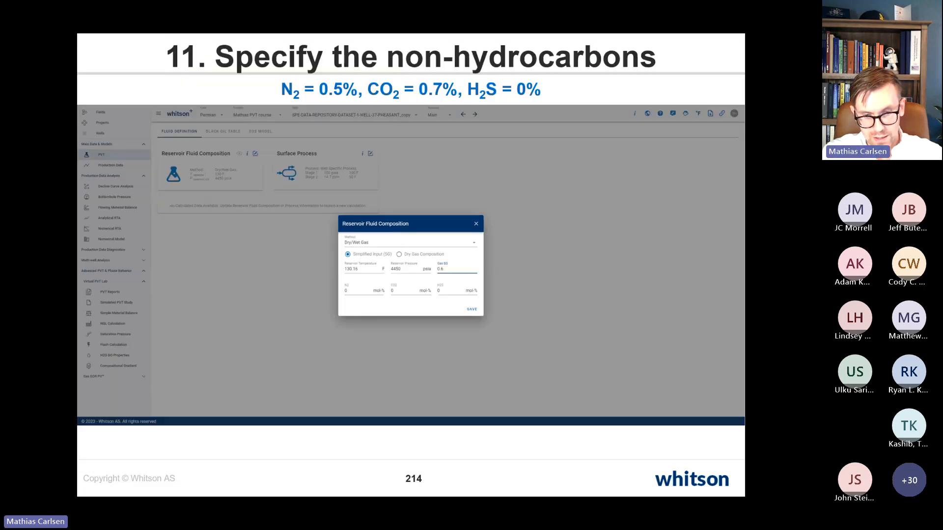
pyautogui.hotkey('alt', 'Tab')
pyautogui.click(390, 320)
pyautogui.write('.7')
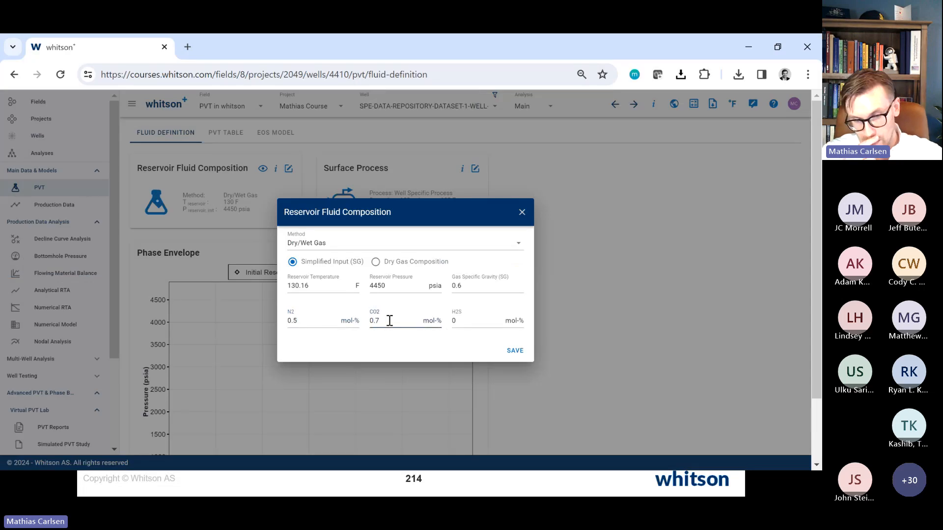
pyautogui.hotkey('alt', 'Tab')
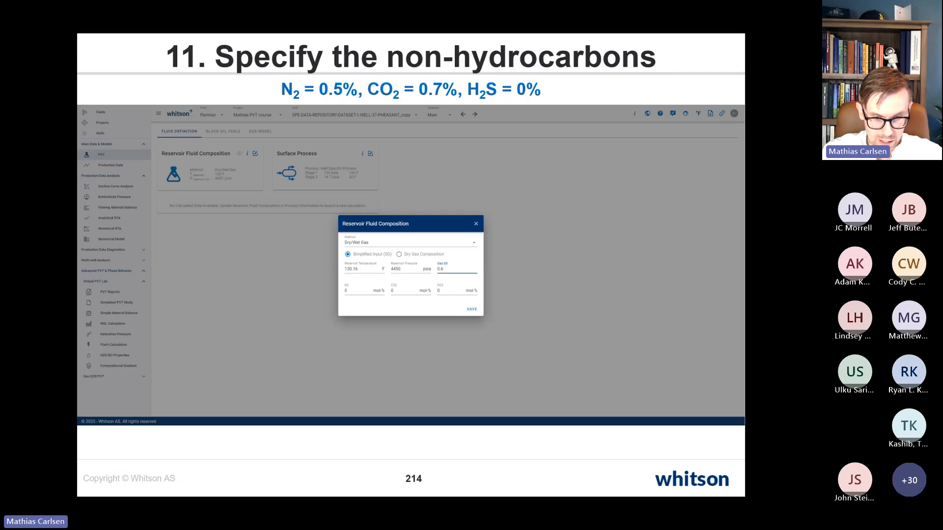
pyautogui.hotkey('alt', 'Tab')
pyautogui.click(520, 353)
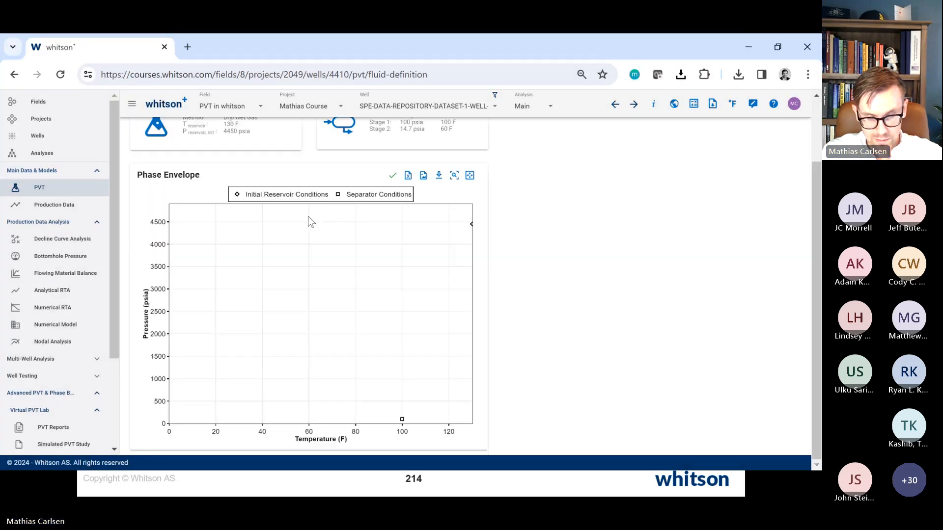
pyautogui.click(263, 169)
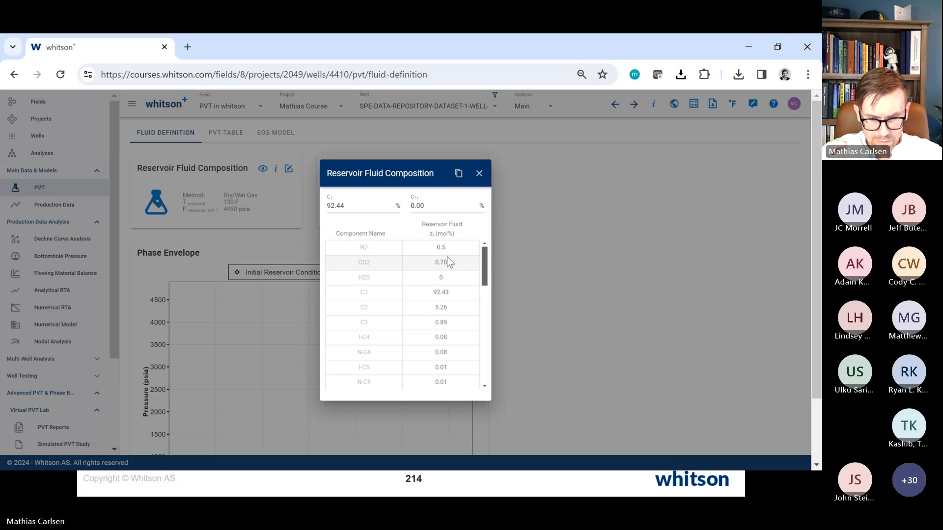
# Step: Advance the slides past the non-hydrocarbons exercise, return to whitson+ and review the dry gas well's PVT table and black oil plots
pyautogui.hotkey('alt', 'Tab')
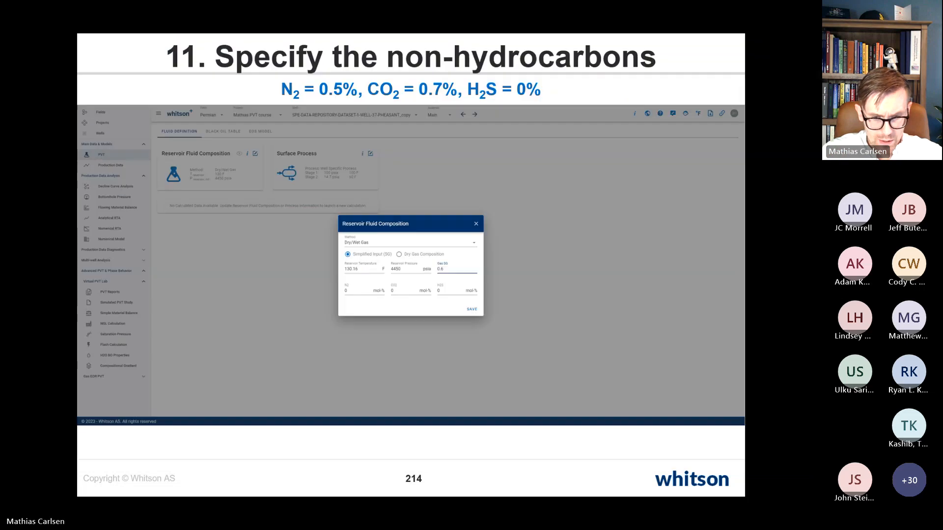
pyautogui.press('Right')
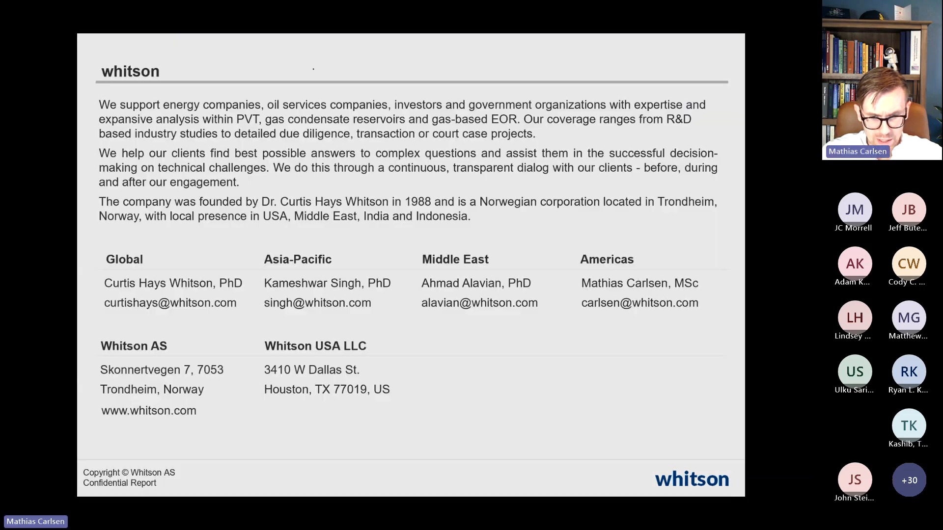
pyautogui.hotkey('alt', 'Tab')
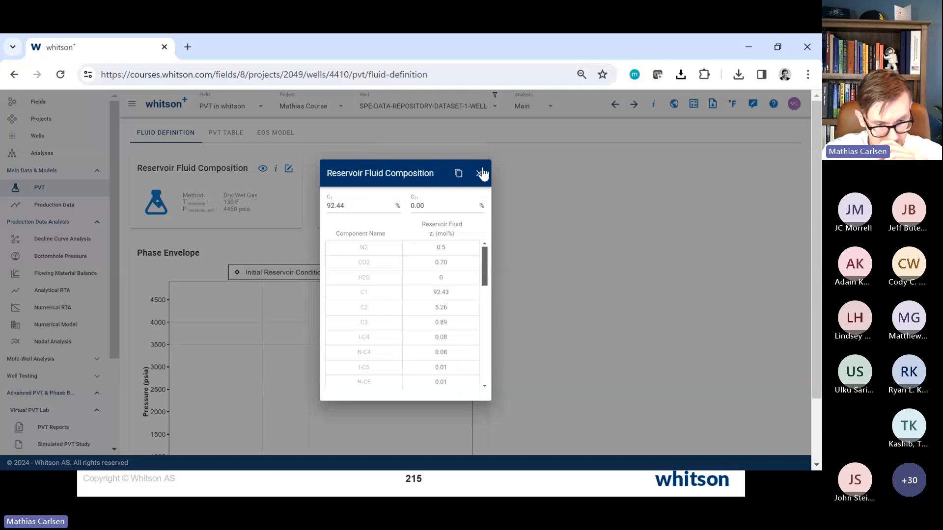
pyautogui.click(479, 173)
pyautogui.click(219, 134)
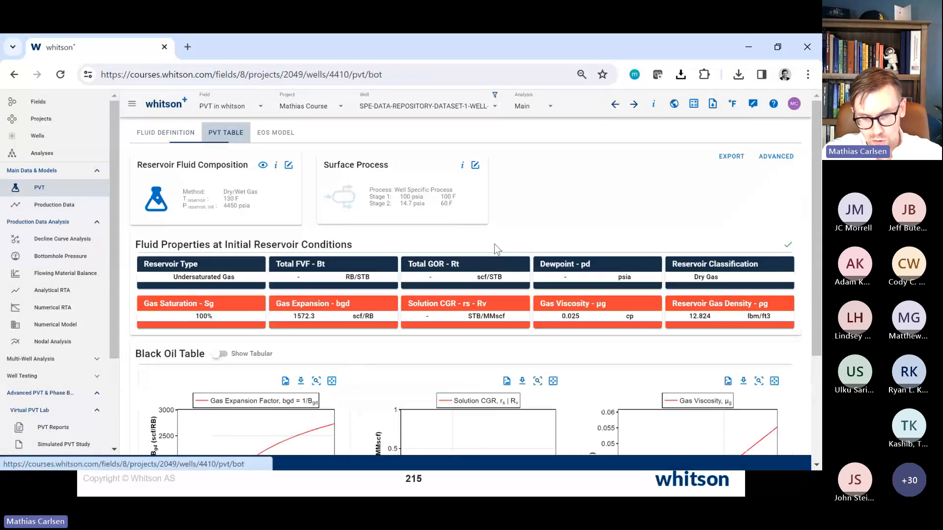
pyautogui.scroll(-5, 497, 248)
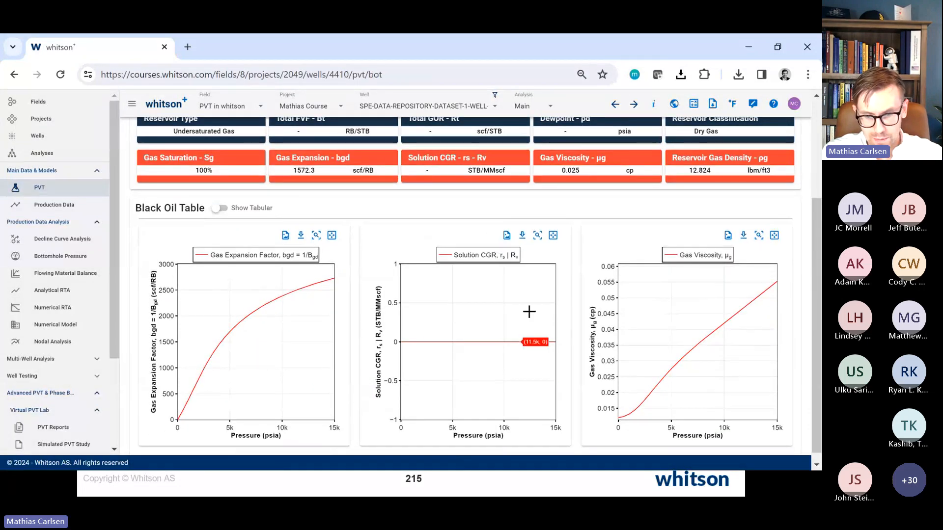
pyautogui.scroll(3, 528, 292)
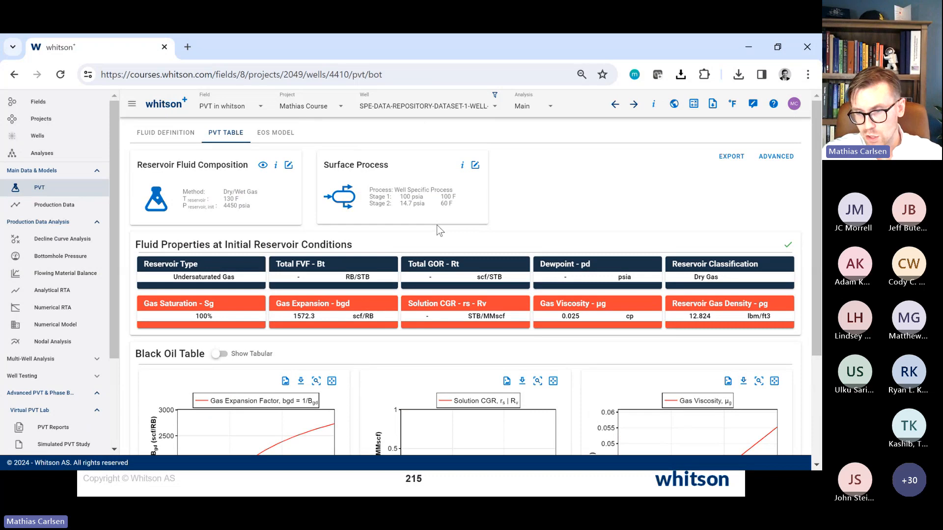
# Step: Open the Default-Peng-Robinson-EOS-HFrac-Trial EOS model and examine its component properties
pyautogui.click(297, 143)
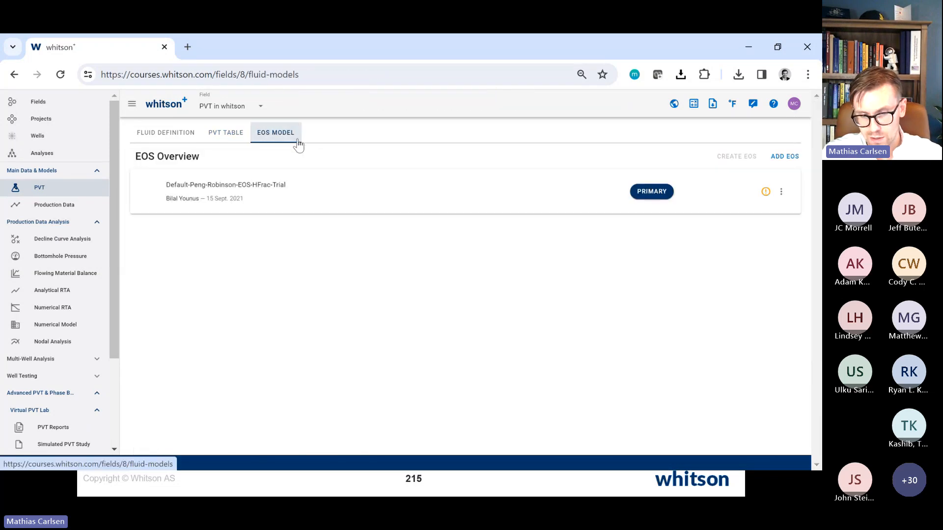
pyautogui.click(291, 189)
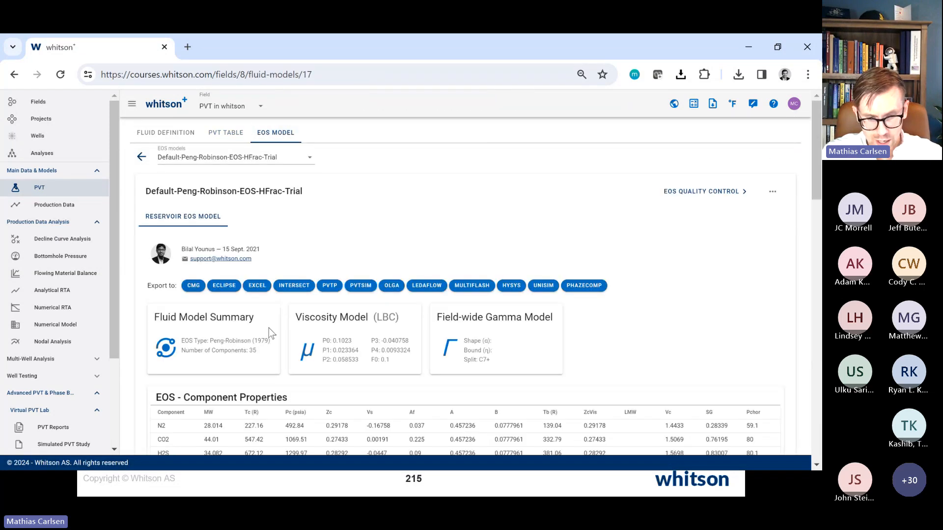
pyautogui.scroll(-3, 269, 328)
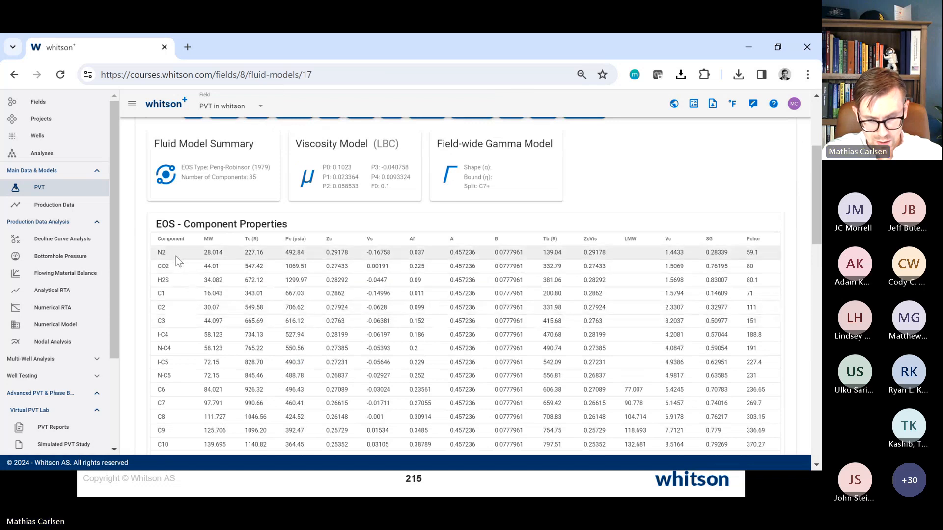
pyautogui.scroll(-1, 179, 309)
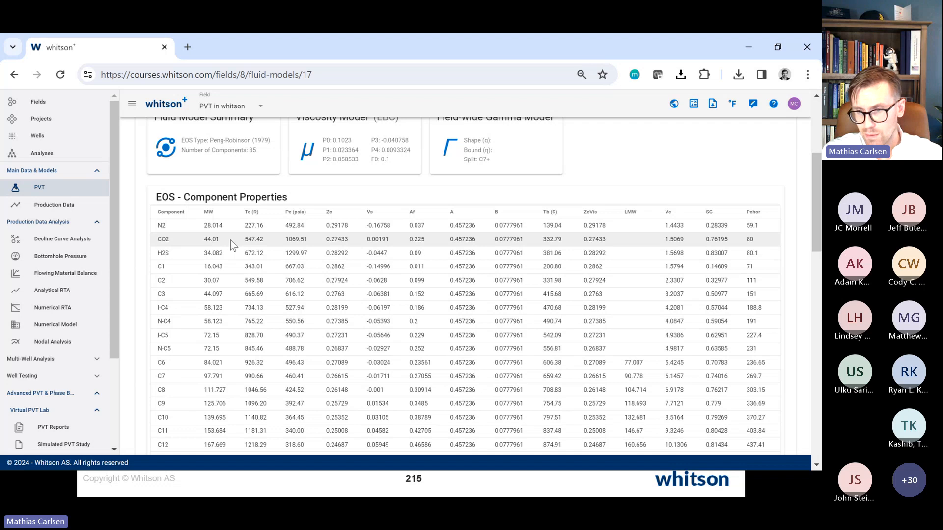
pyautogui.scroll(5, 231, 240)
# Step: Return to the fluid definition and review the heavier components in the calculated reservoir fluid composition
pyautogui.click(146, 135)
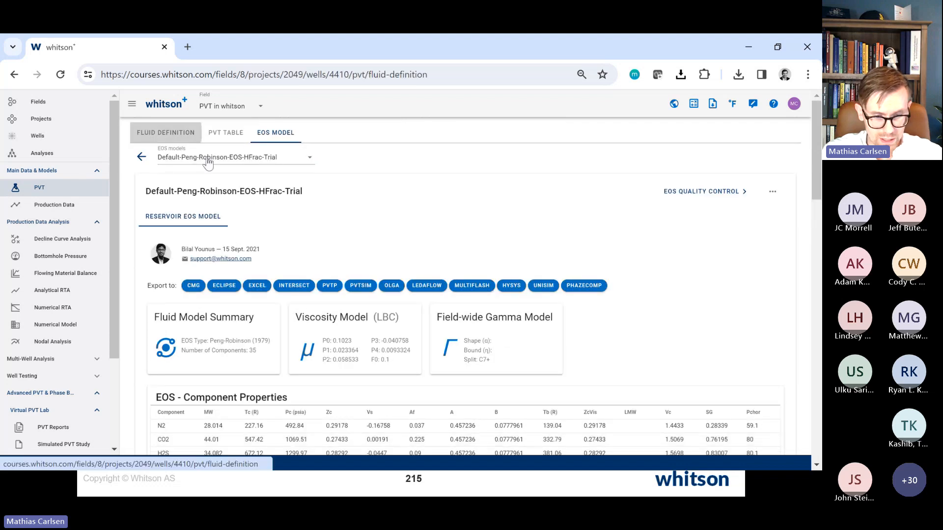
pyautogui.click(263, 169)
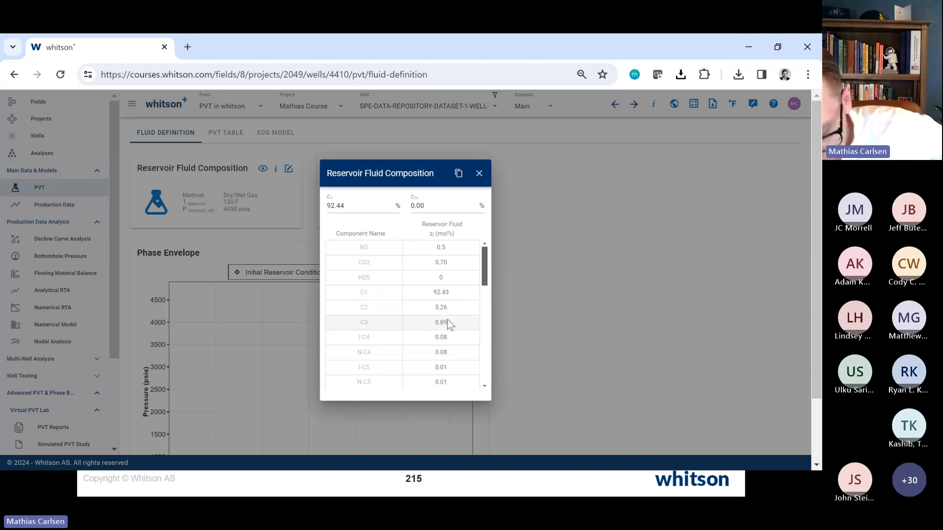
pyautogui.scroll(-2, 447, 319)
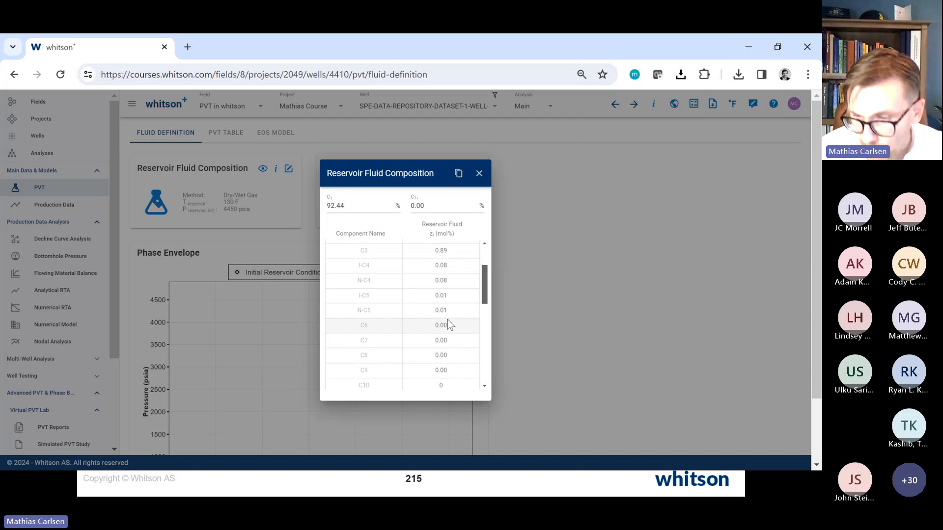
pyautogui.scroll(-1, 447, 320)
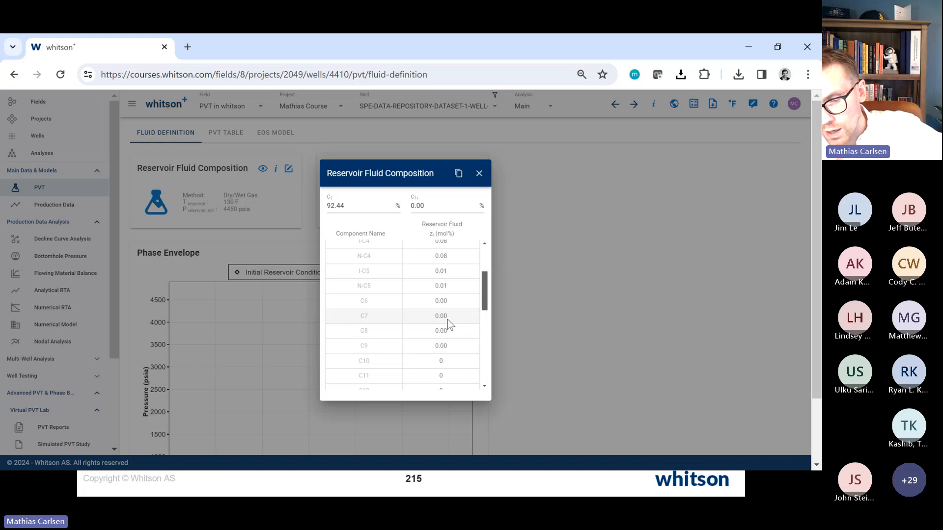
pyautogui.click(479, 174)
# Step: Add a new well named Sep Data Example to the project
pyautogui.click(76, 138)
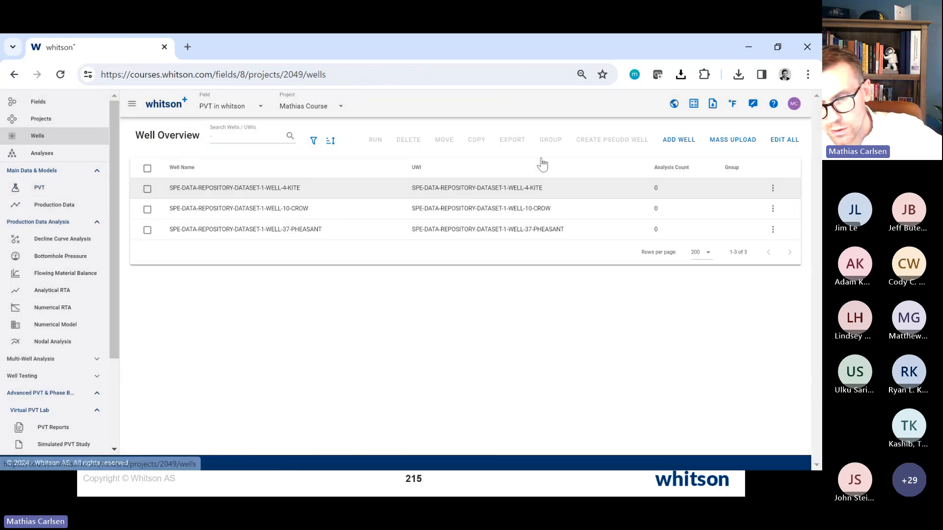
pyautogui.click(679, 140)
pyautogui.write('Sep')
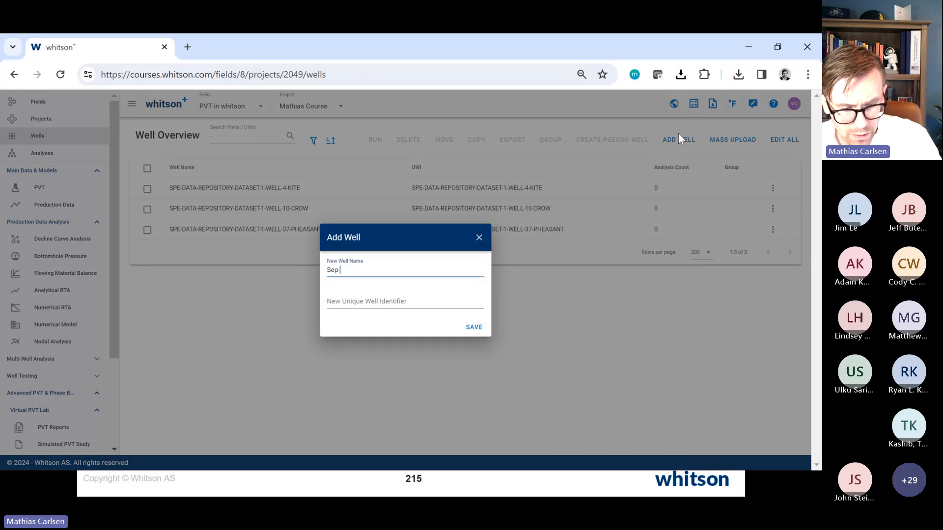
pyautogui.write(' Data Exa')
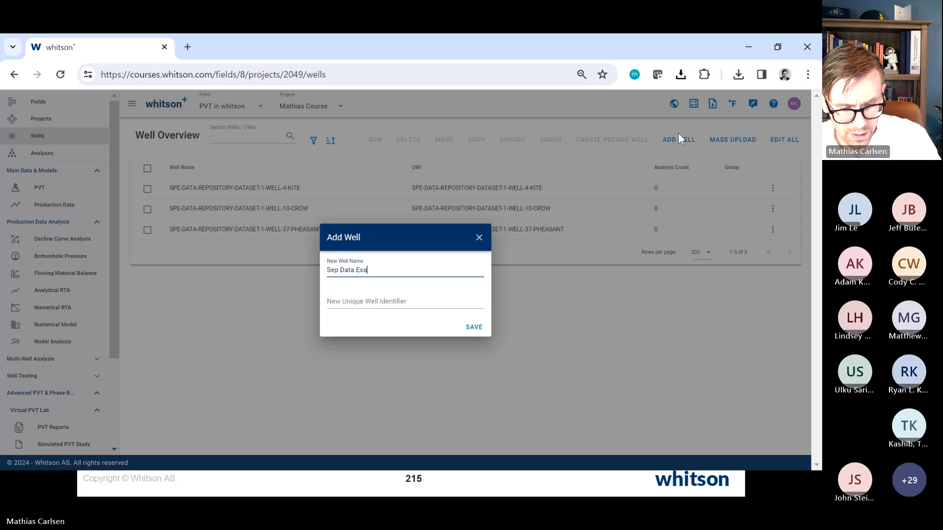
pyautogui.write('mple')
pyautogui.press('Return')
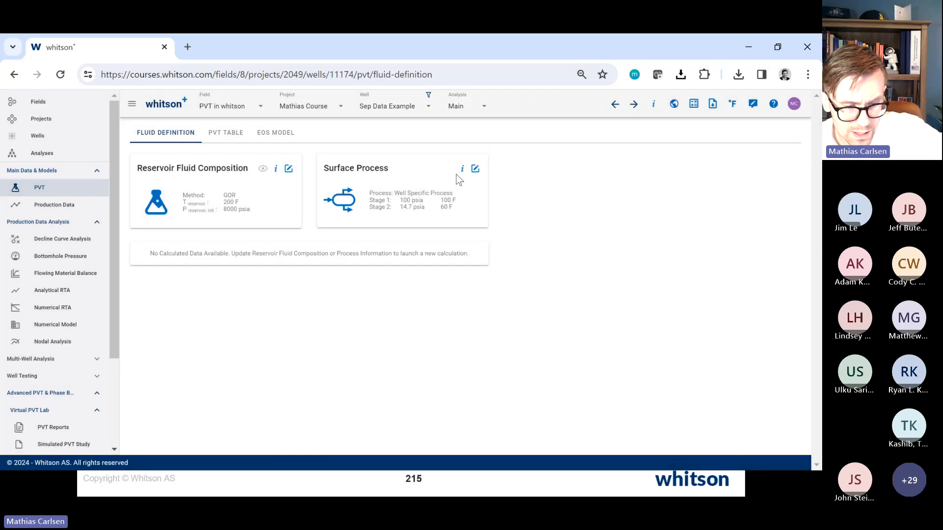
# Step: Set the new well's initial total GOR to 2000 scf/STB and save the reservoir fluid composition
pyautogui.click(289, 170)
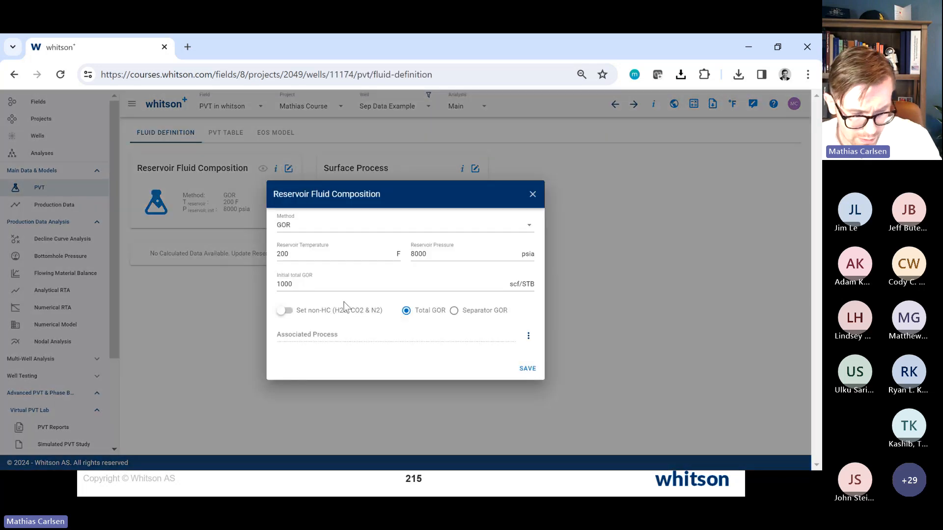
pyautogui.click(317, 289)
pyautogui.press('BackSpace')
pyautogui.press('BackSpace')
pyautogui.press('BackSpace')
pyautogui.press('BackSpace')
pyautogui.write('2000')
pyautogui.press('Return')
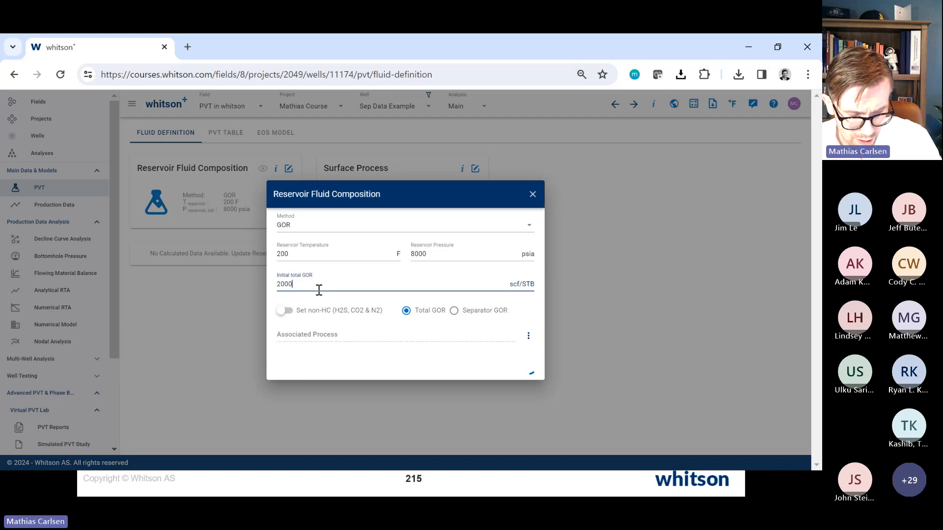
pyautogui.hotkey('ctrl', '-')
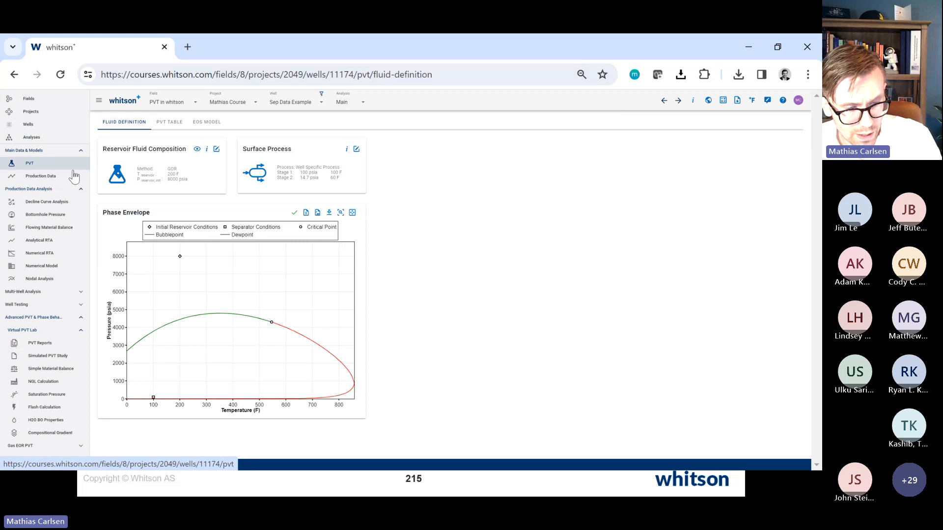
# Step: Go to the well's production data, and open the Separator Example page of manual.whitson.com in a new browser tab
pyautogui.click(74, 175)
pyautogui.click(194, 49)
pyautogui.write('man')
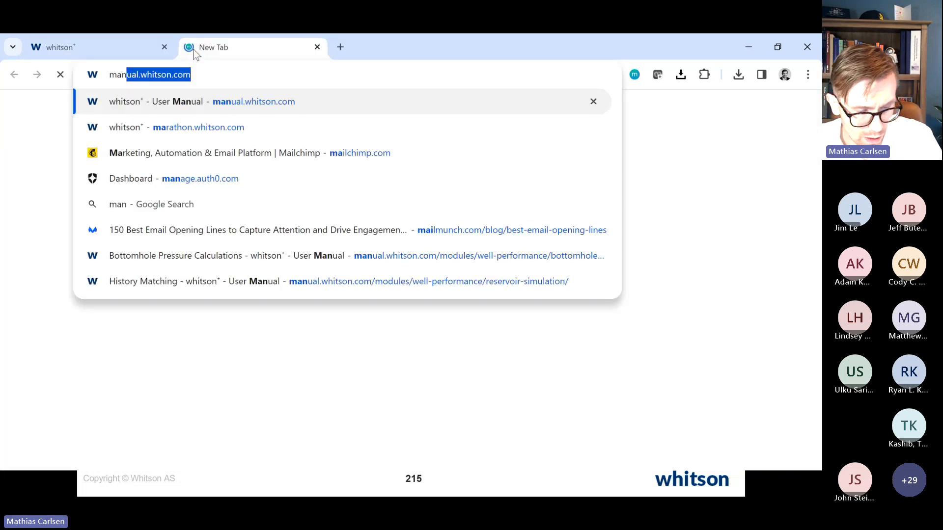
pyautogui.press('Return')
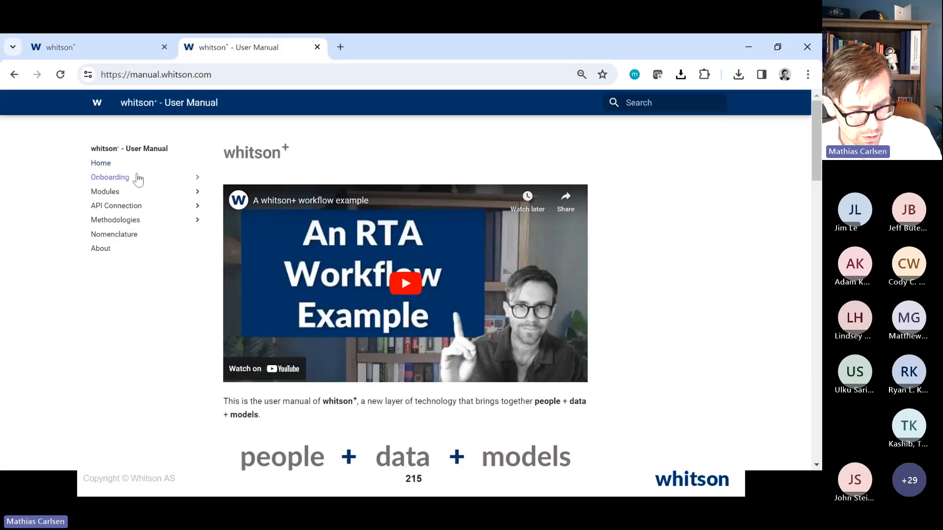
pyautogui.click(138, 178)
pyautogui.click(125, 219)
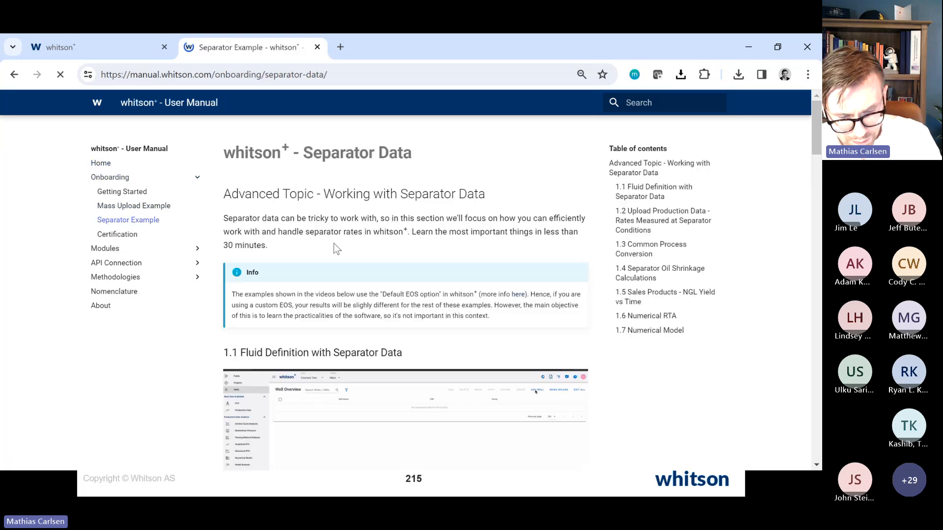
# Step: Download the 6-separator-production-data file from section 1.2 of the manual page and open it in Excel
pyautogui.scroll(-10, 334, 243)
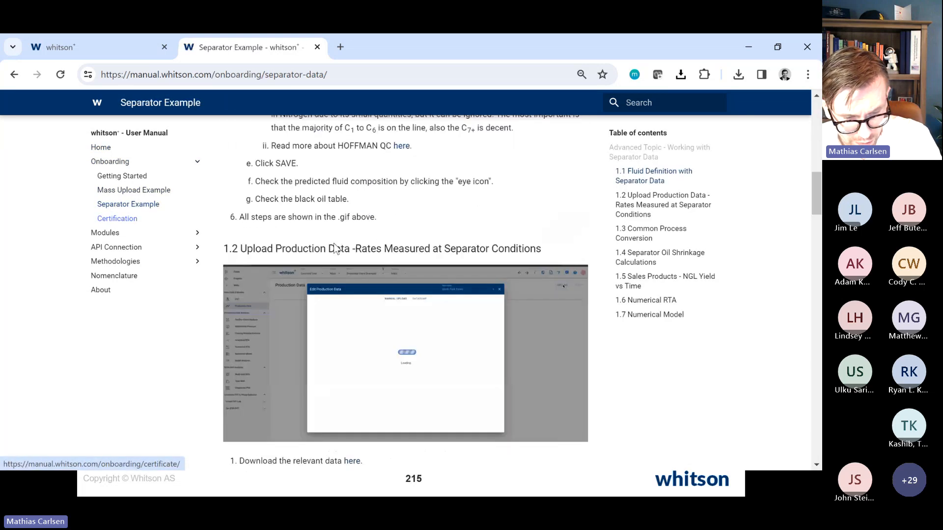
pyautogui.scroll(-5, 334, 243)
pyautogui.scroll(3, 352, 278)
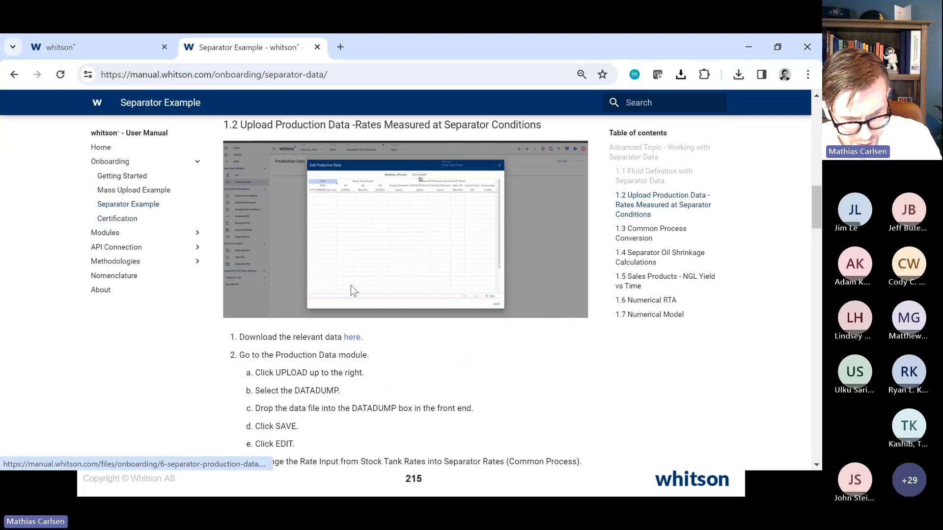
pyautogui.click(352, 338)
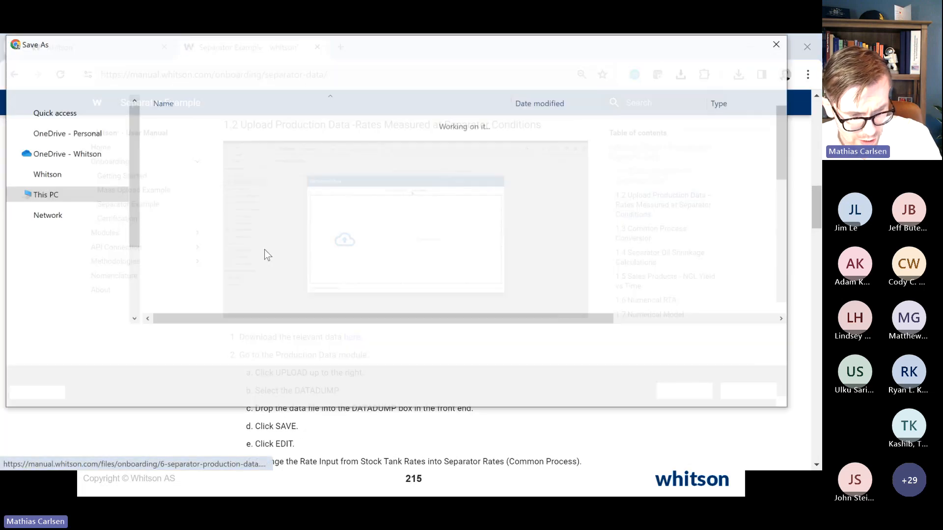
pyautogui.press('Return')
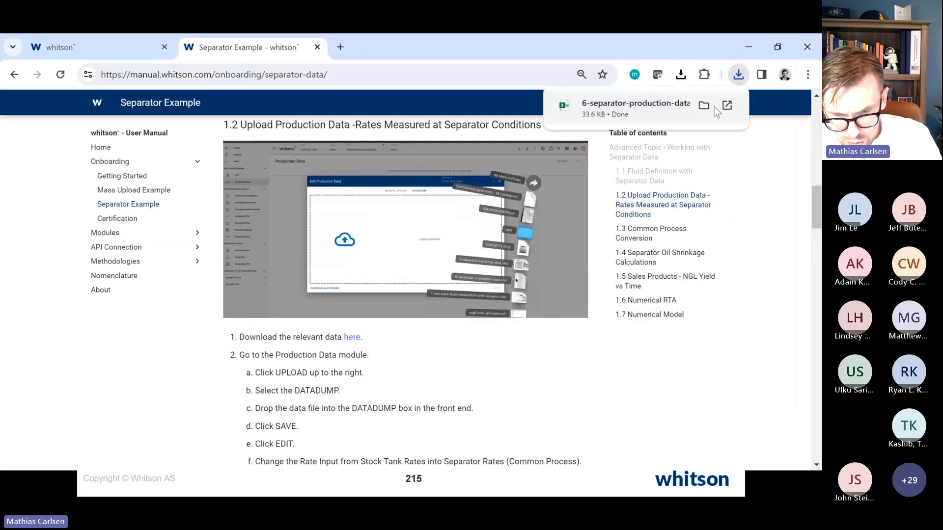
pyautogui.click(649, 108)
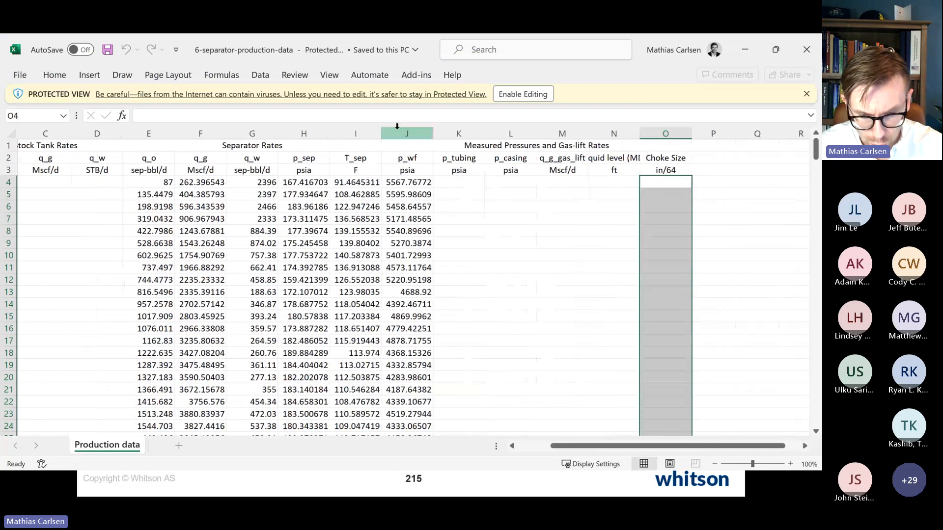
# Step: Examine the separator oil, gas and water rates and the separator pressure and temperature columns in the worksheet
pyautogui.click(162, 193)
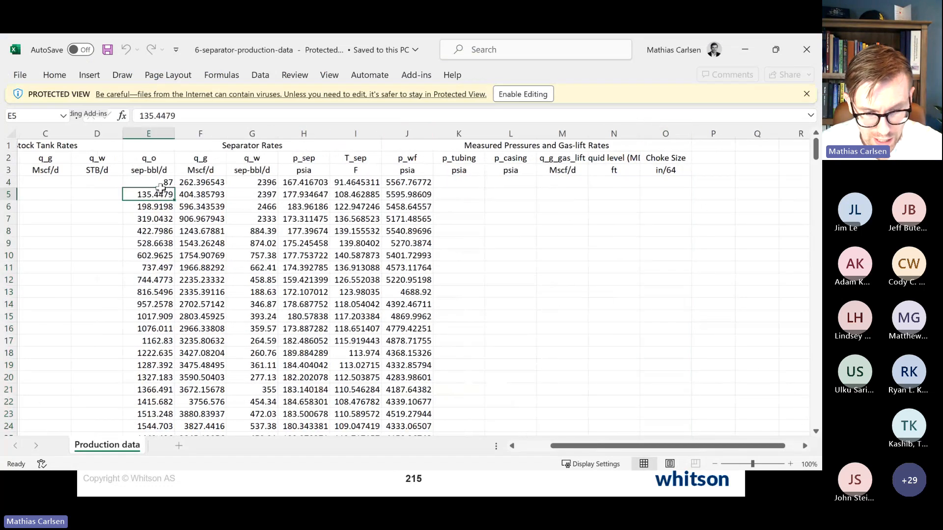
pyautogui.moveTo(161, 188); pyautogui.dragTo(256, 194)
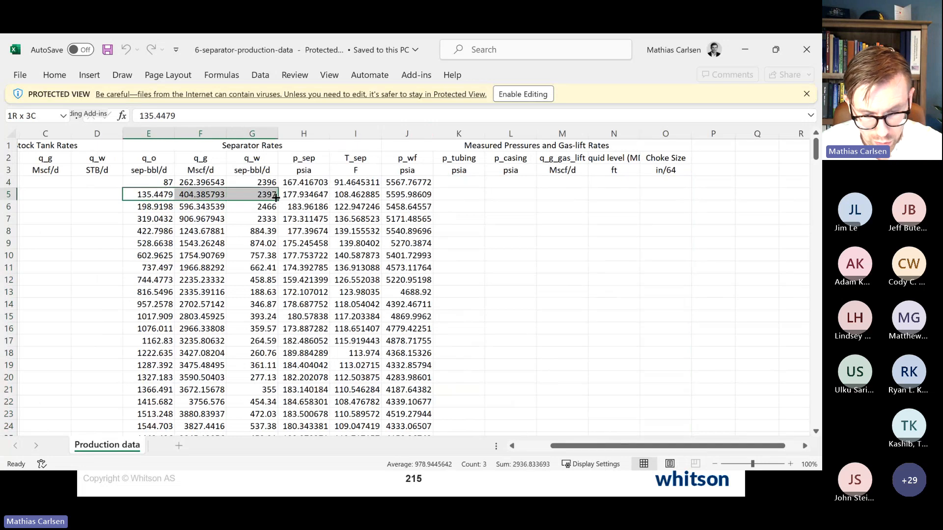
pyautogui.moveTo(325, 182); pyautogui.dragTo(357, 182)
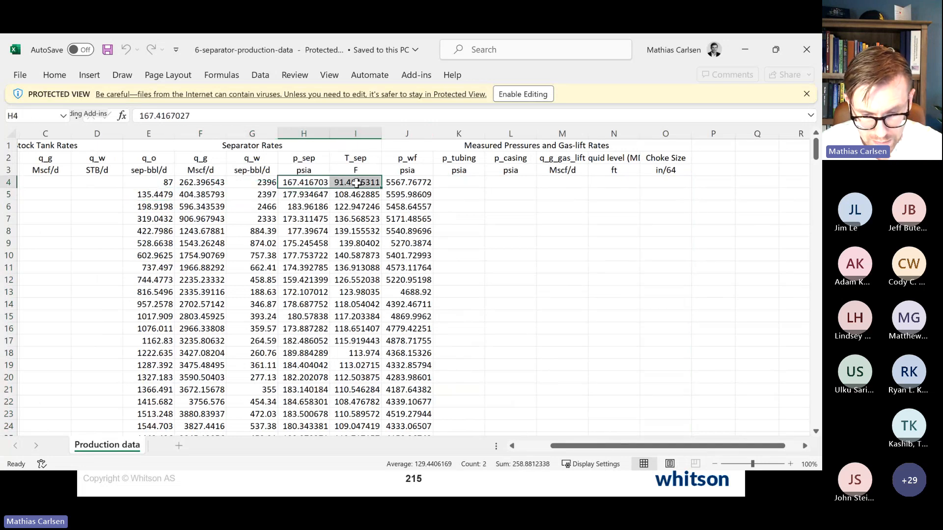
# Step: Return to whitson+ in the browser, open the production data upload and set the rate input to Separator Rates (Common Process)
pyautogui.hotkey('alt', 'Tab')
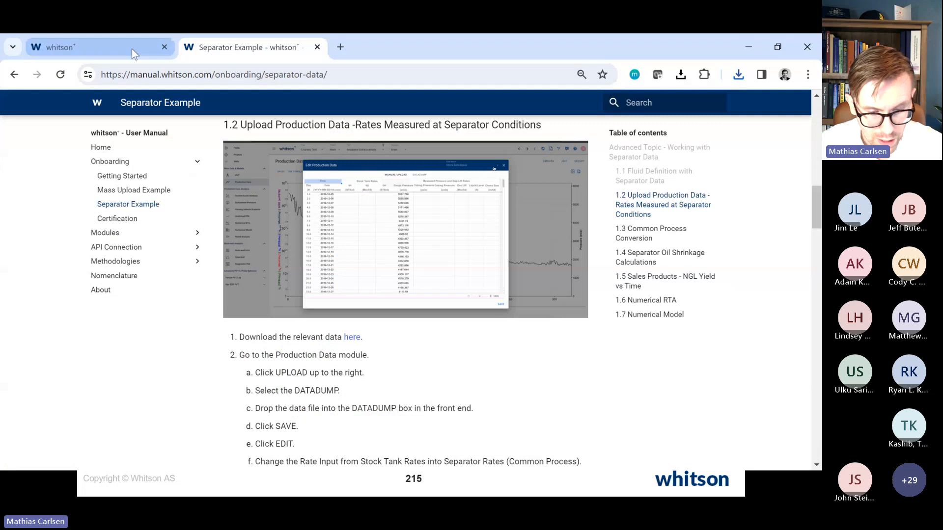
pyautogui.click(132, 48)
pyautogui.click(760, 124)
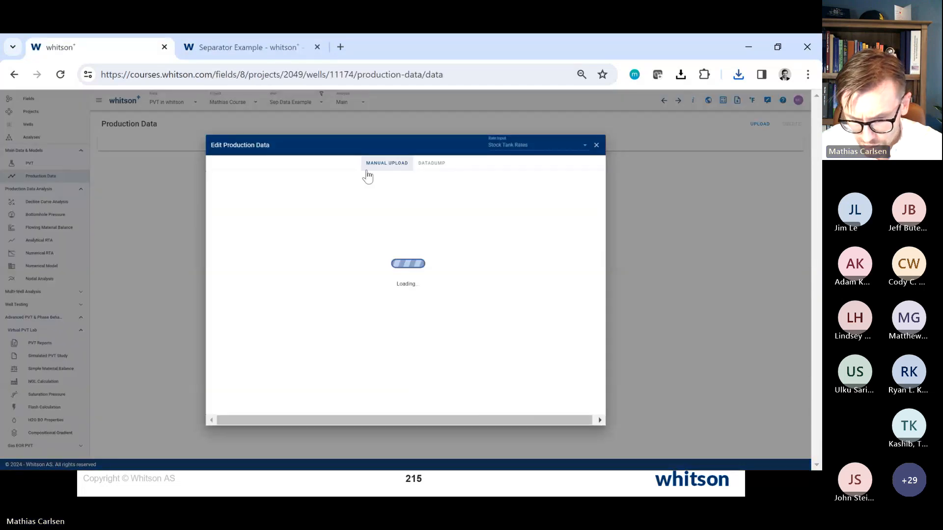
pyautogui.click(500, 157)
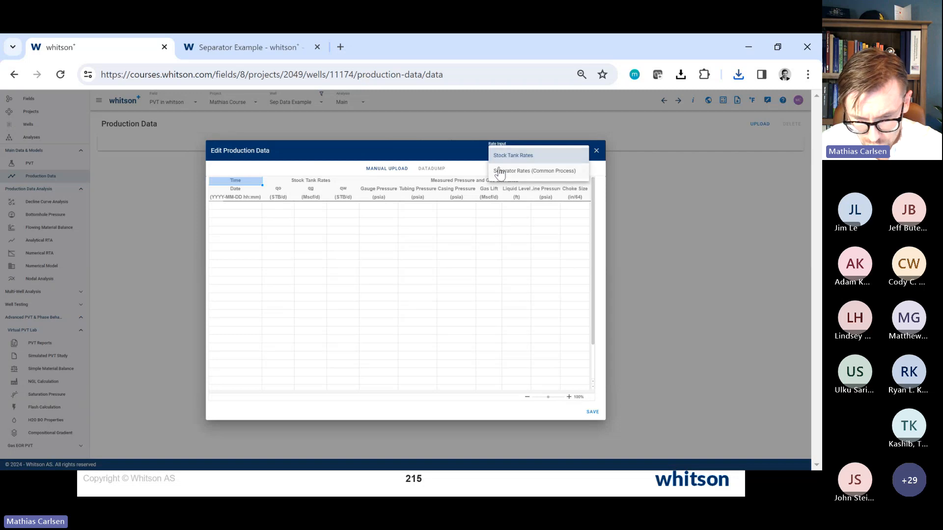
pyautogui.click(500, 172)
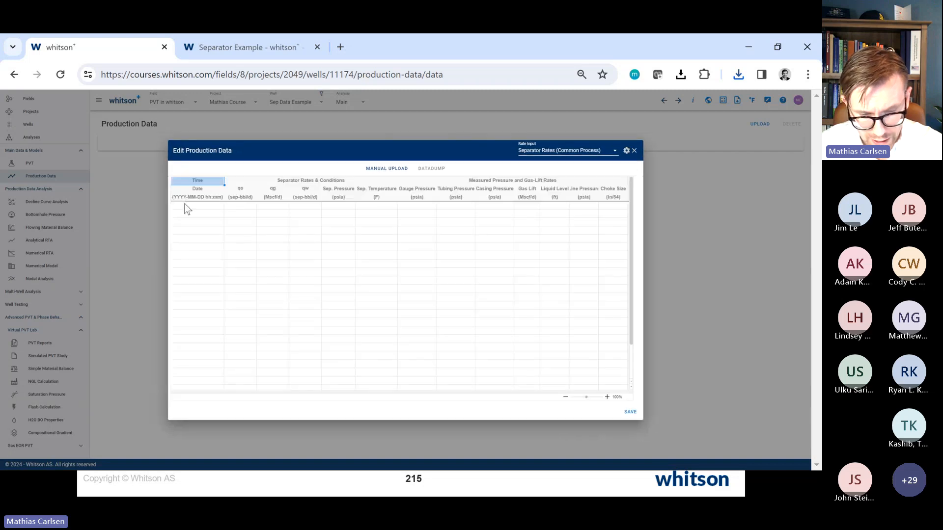
# Step: Copy all dates from the Excel worksheet's Date column into the Date column of the production data table in whitson+
pyautogui.click(185, 205)
pyautogui.hotkey('alt', 'Tab')
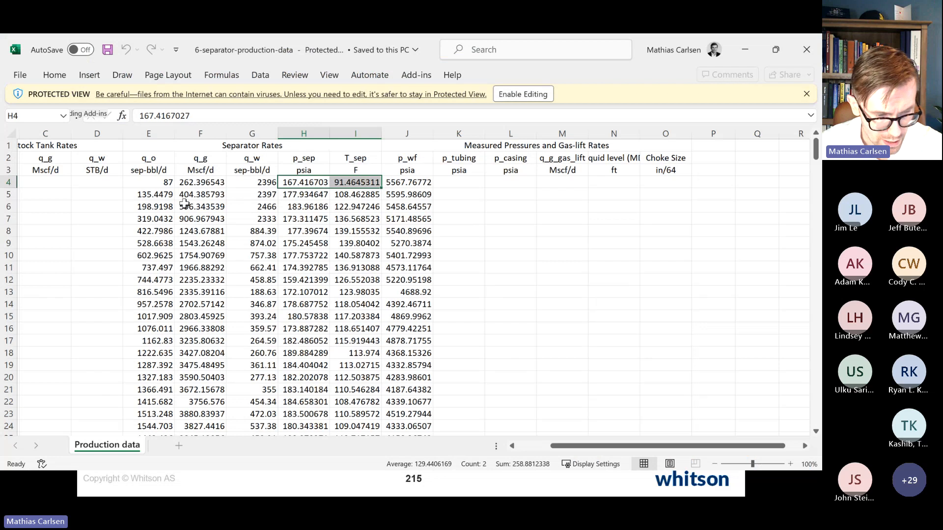
pyautogui.hscroll(-2, 184, 203)
pyautogui.click(58, 181)
pyautogui.hotkey('ctrl', 'shift', 'Down')
pyautogui.hotkey('ctrl', 'c')
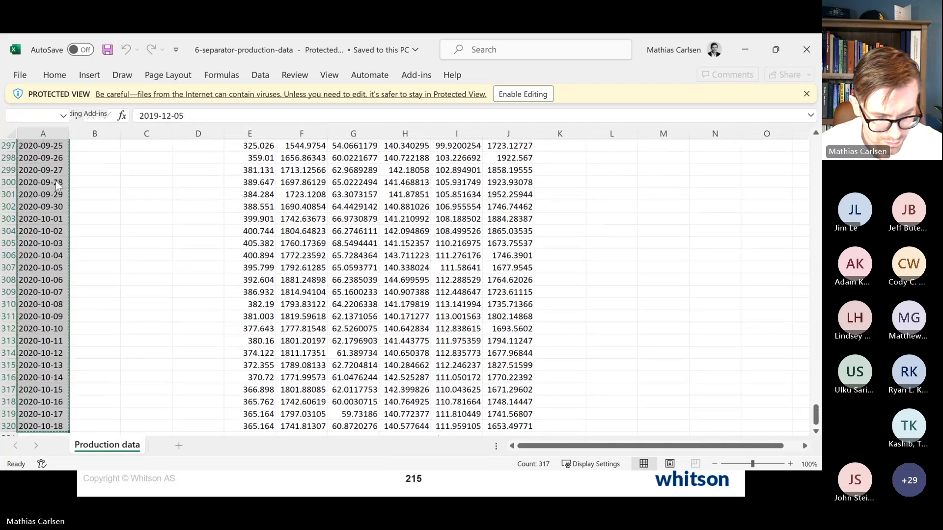
pyautogui.hotkey('alt', 'Tab')
pyautogui.hotkey('ctrl', 'v')
# Step: Copy the worksheet's separator rates, separator pressure, temperature and p_wf columns beside the dates in whitson+, then save and launch the common process rate calculation
pyautogui.hotkey('alt', 'Tab')
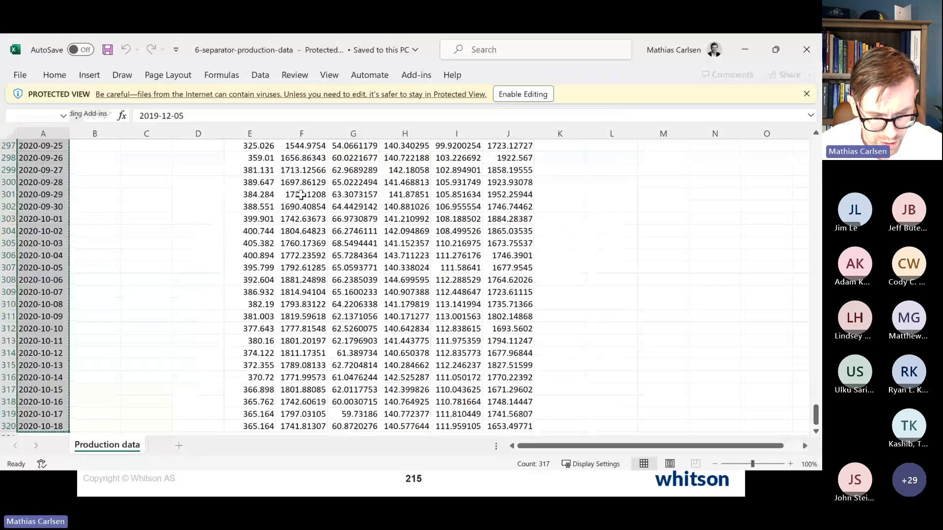
pyautogui.scroll(10, 301, 196)
pyautogui.scroll(20, 301, 195)
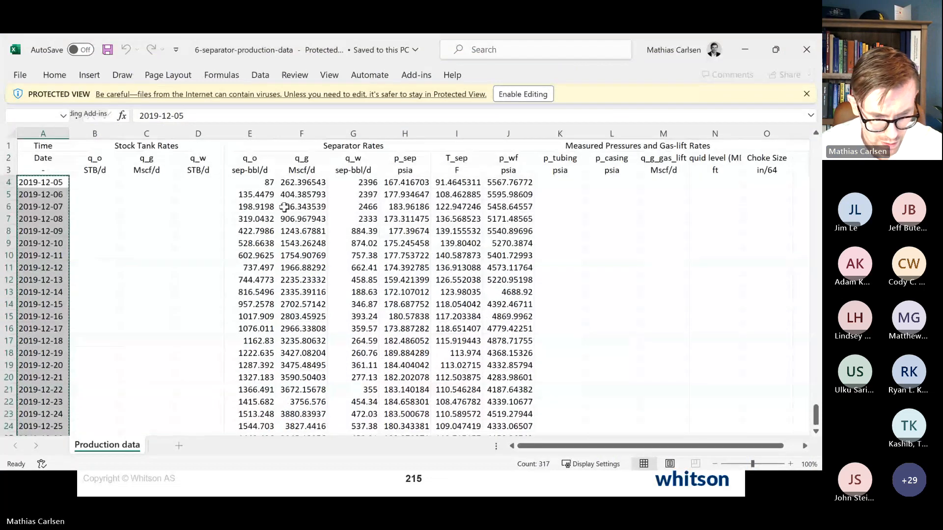
pyautogui.moveTo(267, 184); pyautogui.dragTo(487, 222)
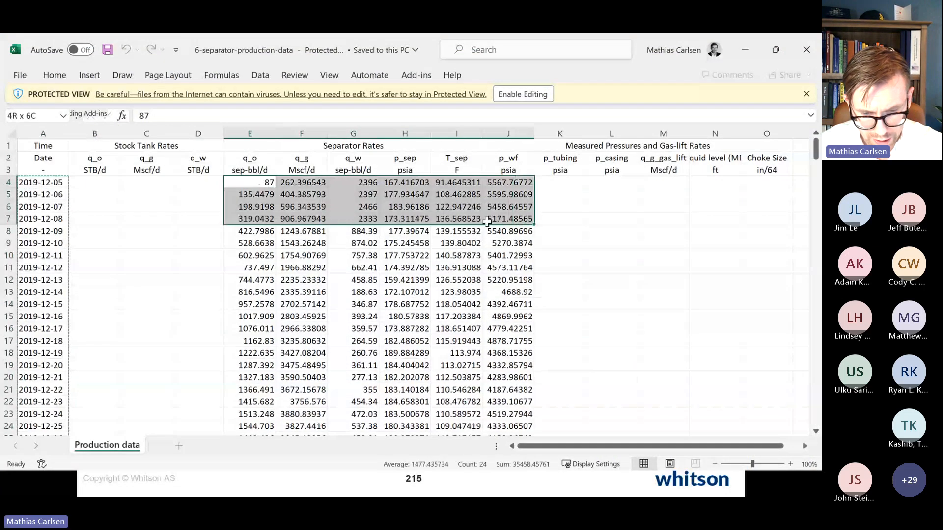
pyautogui.hotkey('ctrl', 'shift', 'Down')
pyautogui.hotkey('ctrl', 'c')
pyautogui.hotkey('alt', 'Tab')
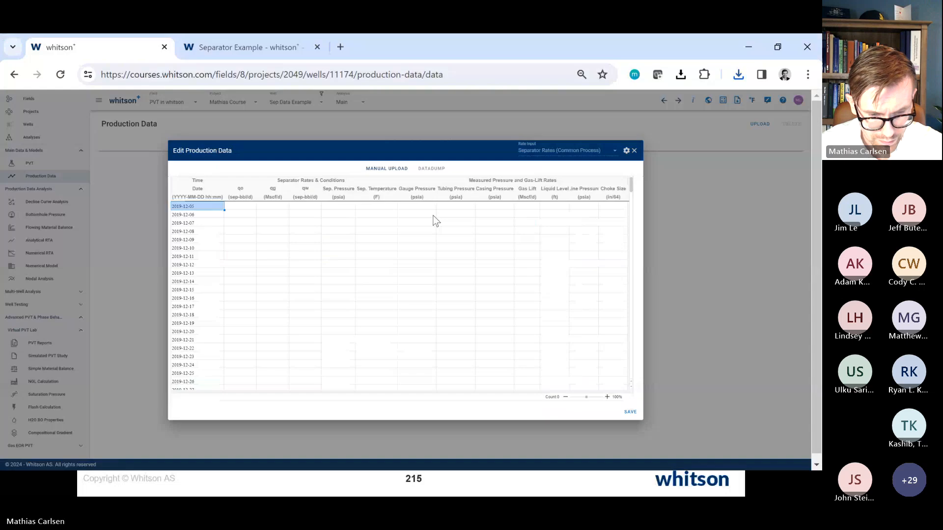
pyautogui.click(244, 204)
pyautogui.hotkey('ctrl', 'v')
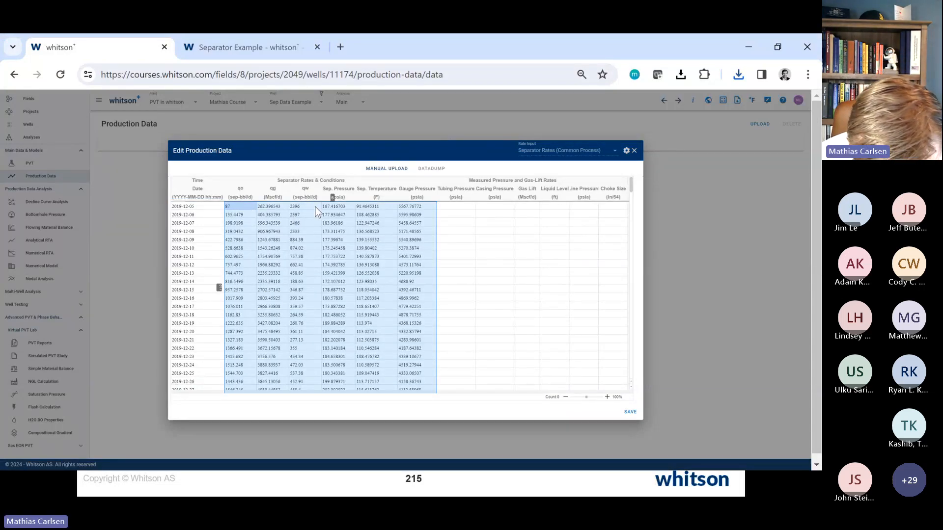
pyautogui.click(633, 416)
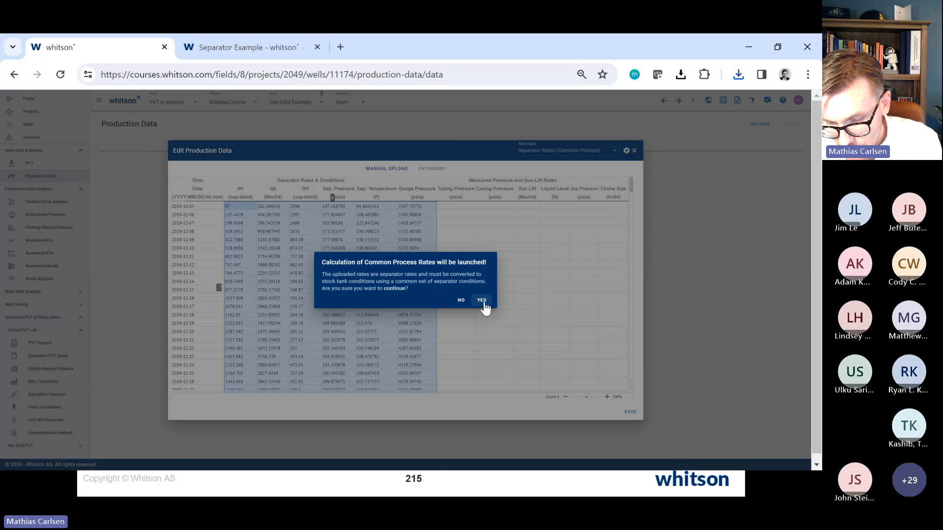
pyautogui.click(484, 304)
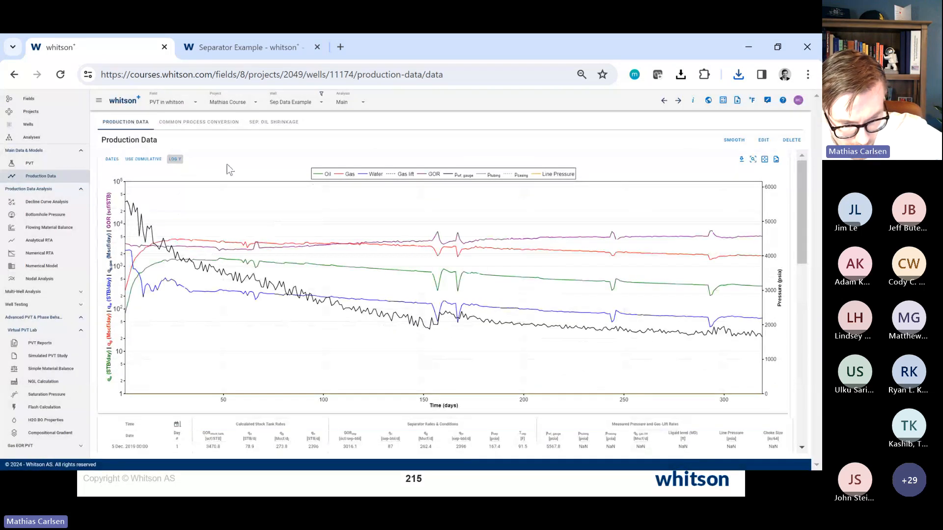
# Step: Open the separator oil shrinkage results and examine the shrinkage factor, flash factor, pressure, temperature and total GOR plots
pyautogui.click(262, 128)
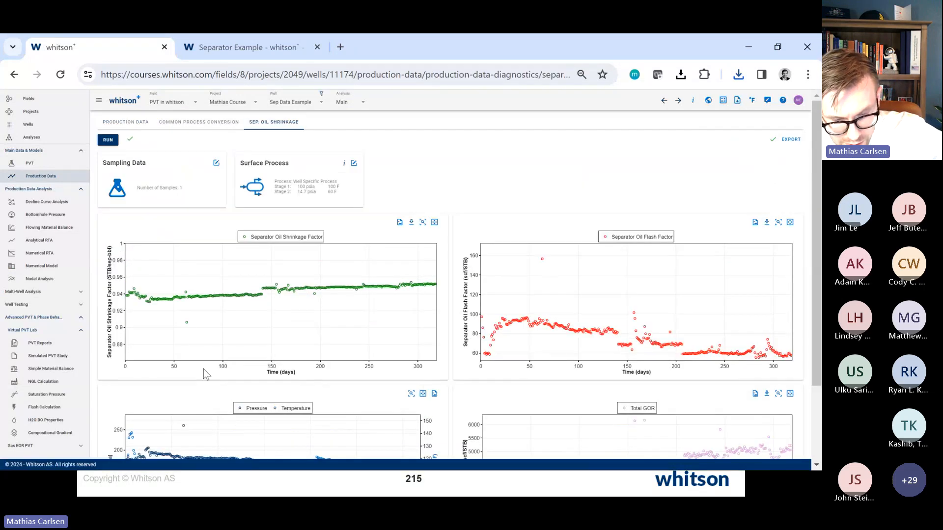
pyautogui.scroll(5, 203, 370)
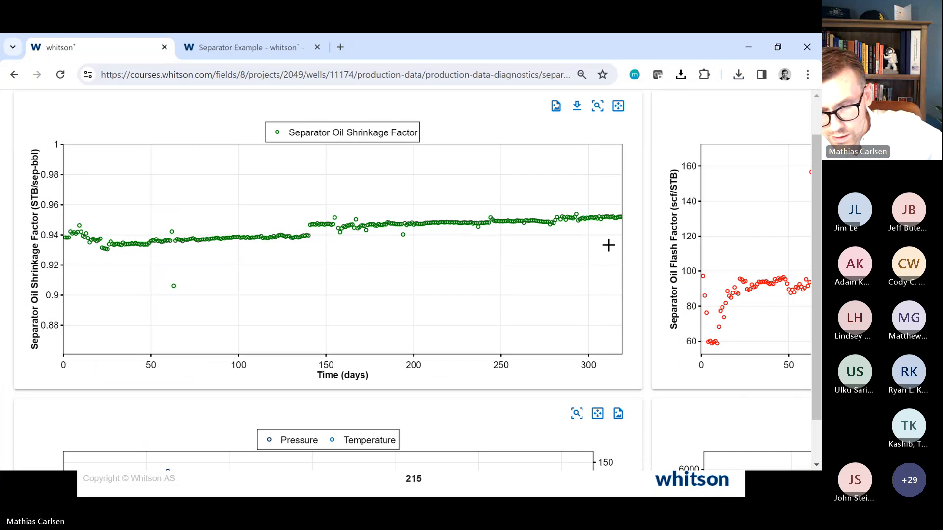
pyautogui.scroll(-5, 616, 233)
pyautogui.scroll(-2, 486, 285)
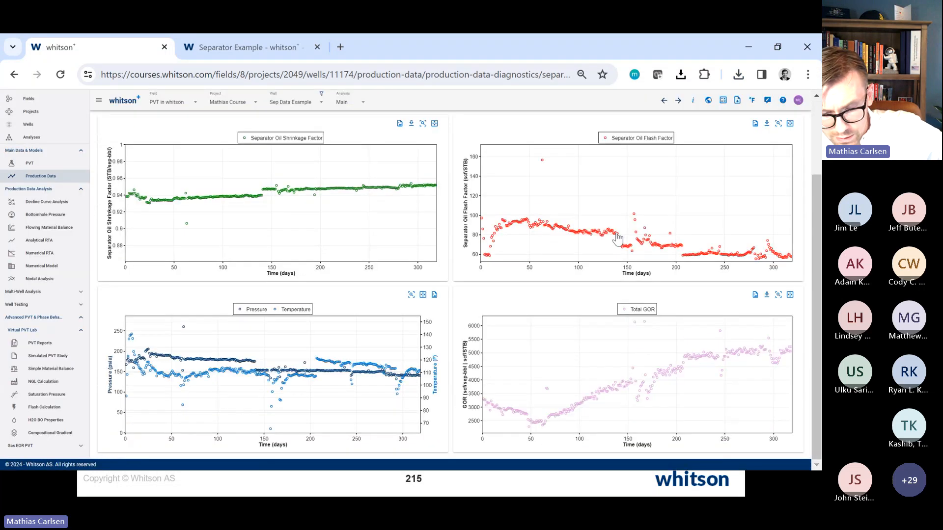
pyautogui.scroll(2, 341, 333)
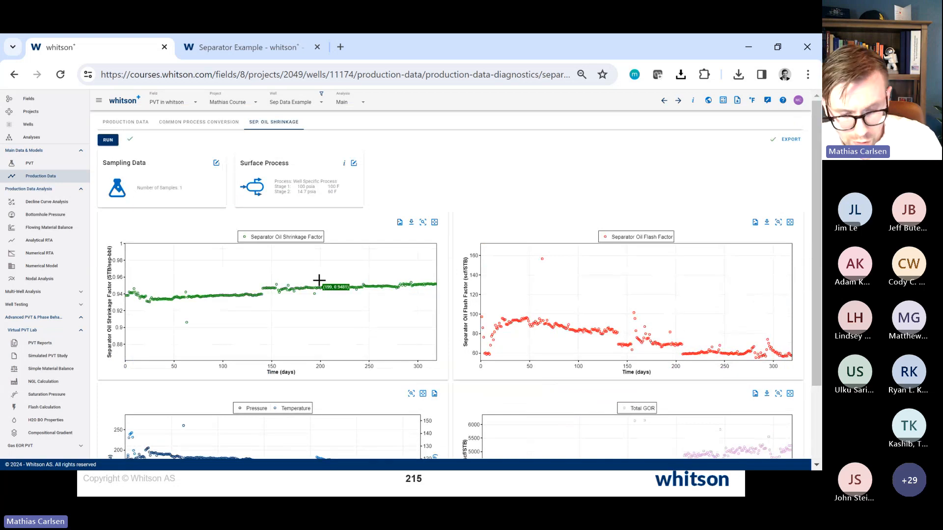
# Step: Switch from the browser to the PowerPoint slide show
pyautogui.hotkey('alt', 'Tab')
pyautogui.hotkey('alt', 'Tab')
pyautogui.hotkey('alt', 'Tab')
pyautogui.hotkey('alt', 'Tab')
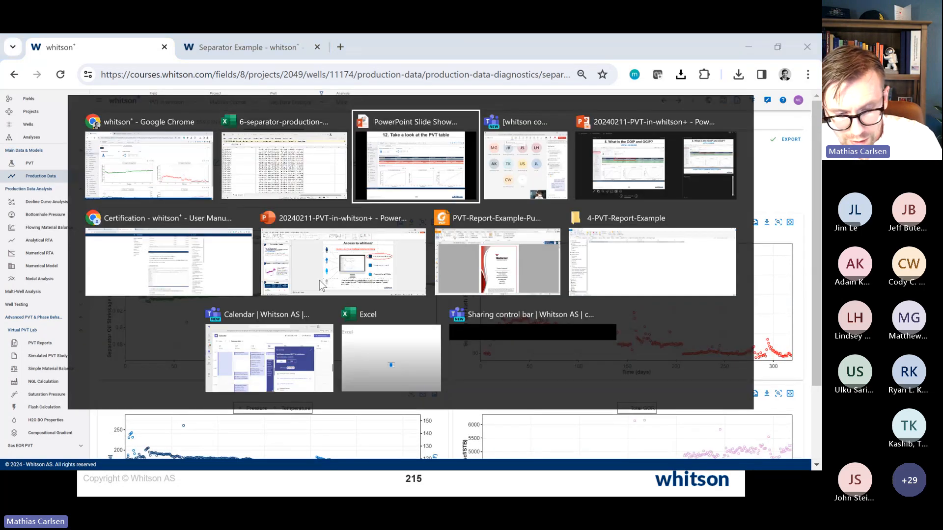